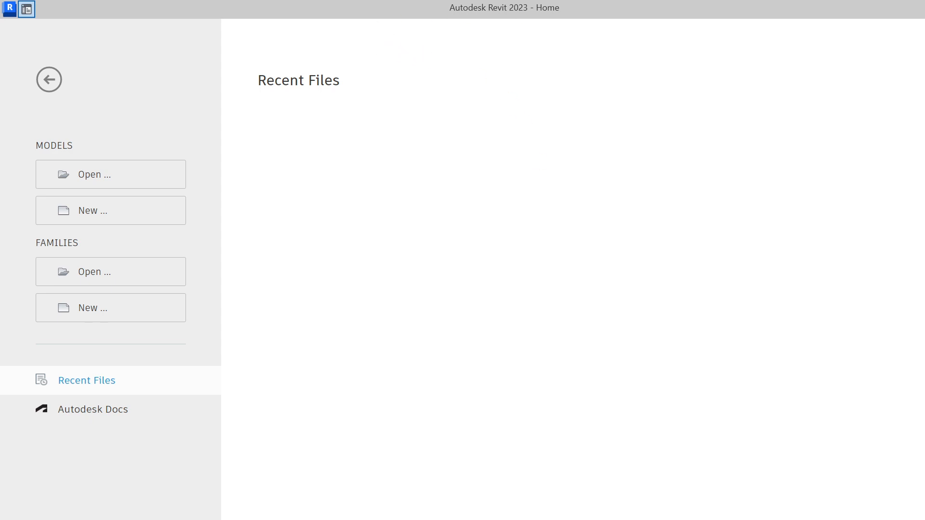
# Launch AutoCAD 2023 from recent apps, then return to Revit's Open model dialog
pyautogui.press('super+e')
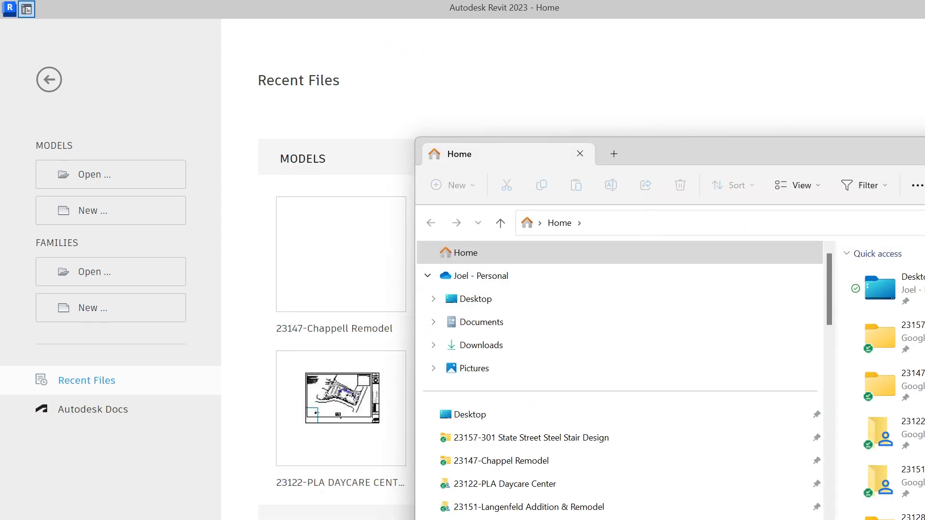
pyautogui.press('super+s')
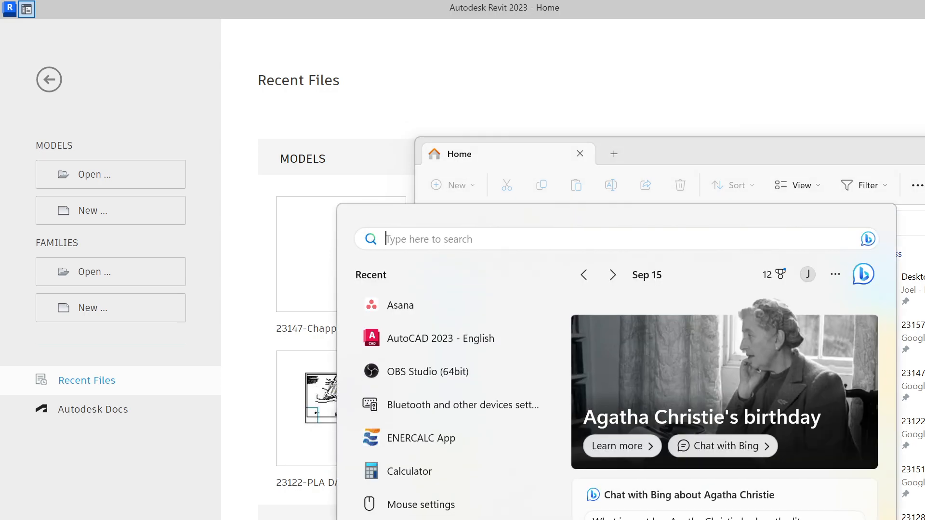
pyautogui.click(470, 343)
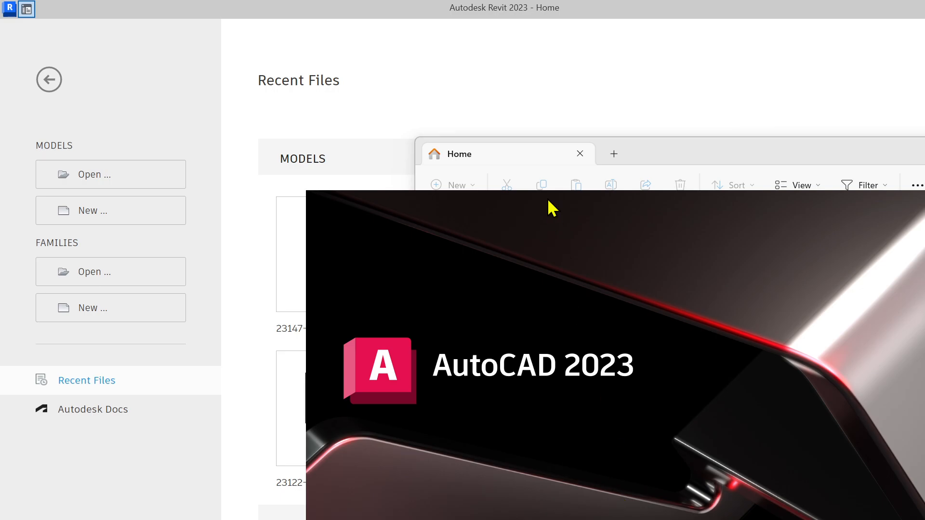
pyautogui.click(640, 62)
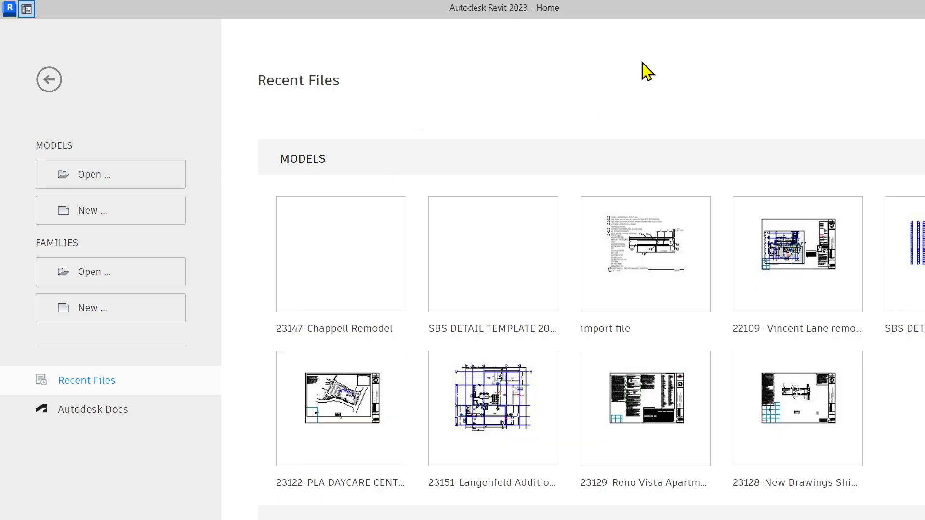
pyautogui.click(111, 179)
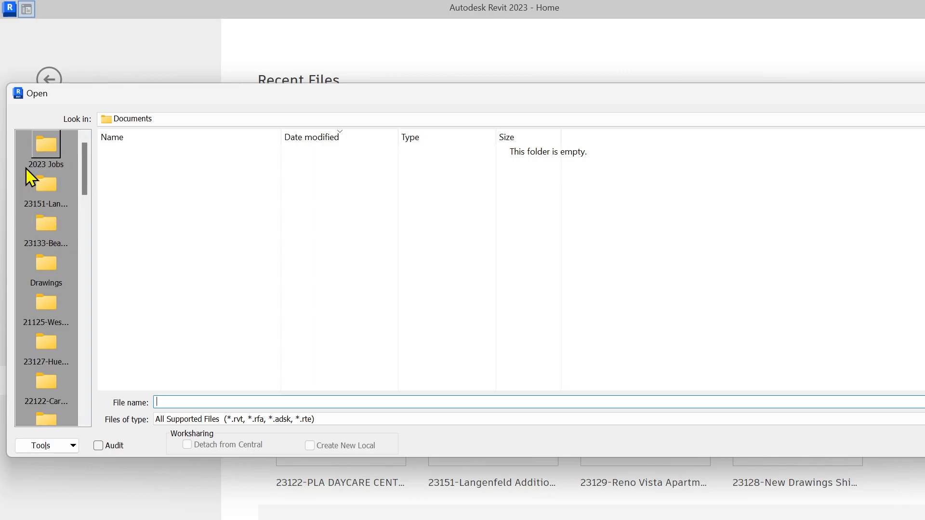
# Open import file.rvt from Sierra BIM Solutions > Revit > 05_ Details
pyautogui.press('BackSpace')
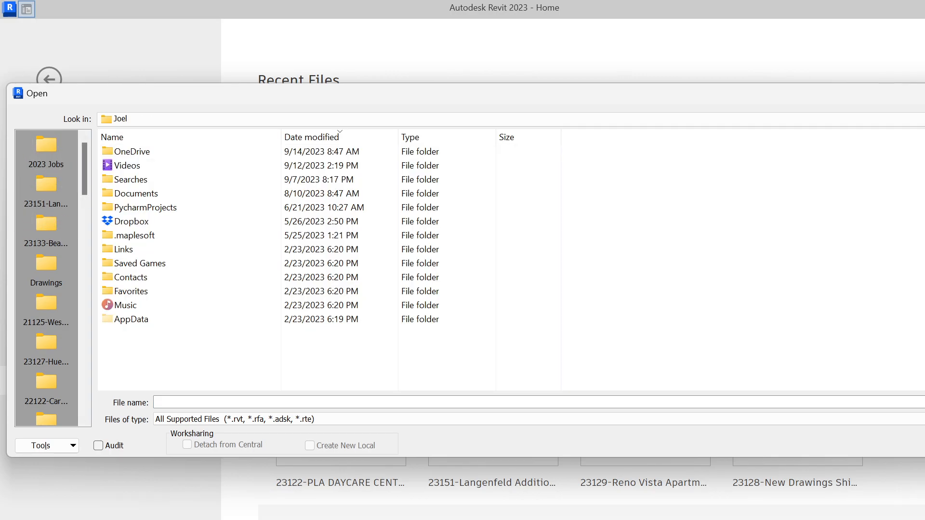
pyautogui.click(33, 143)
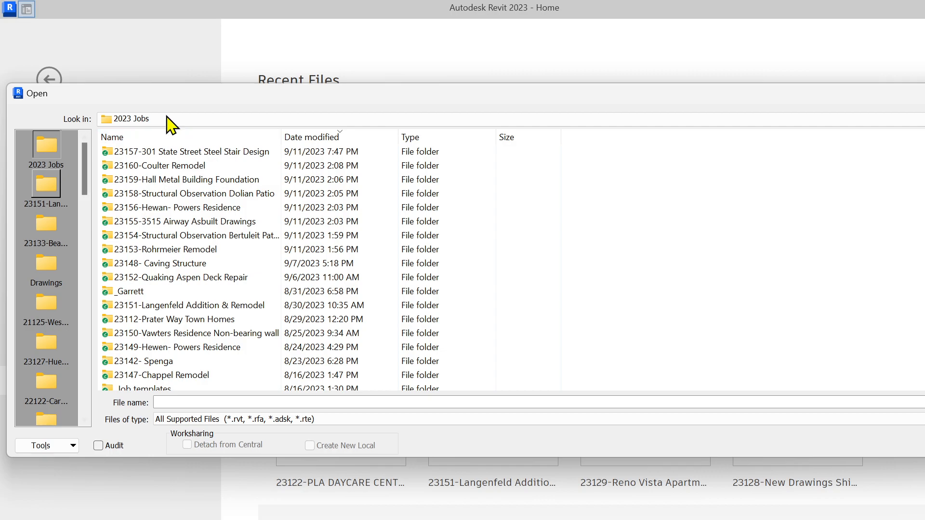
pyautogui.scroll(-10, 233, 314)
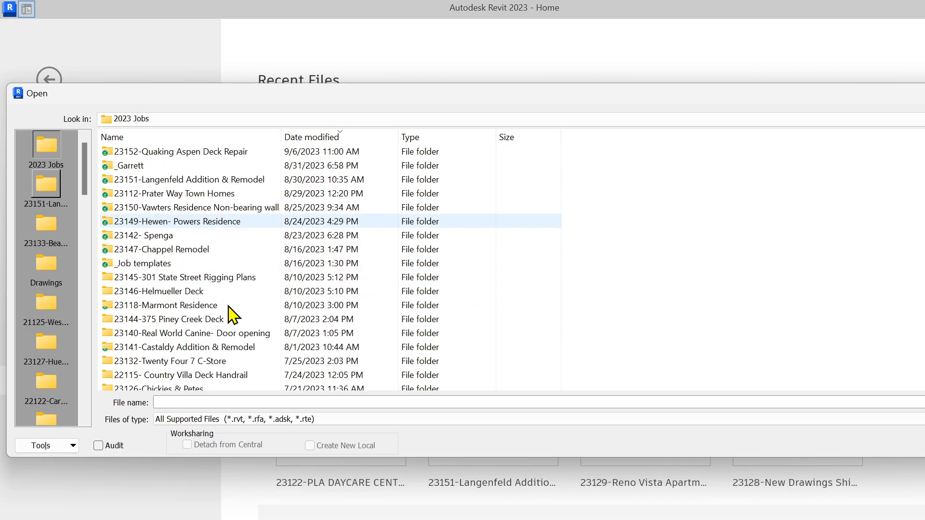
pyautogui.scroll(3, 232, 314)
pyautogui.press('BackSpace')
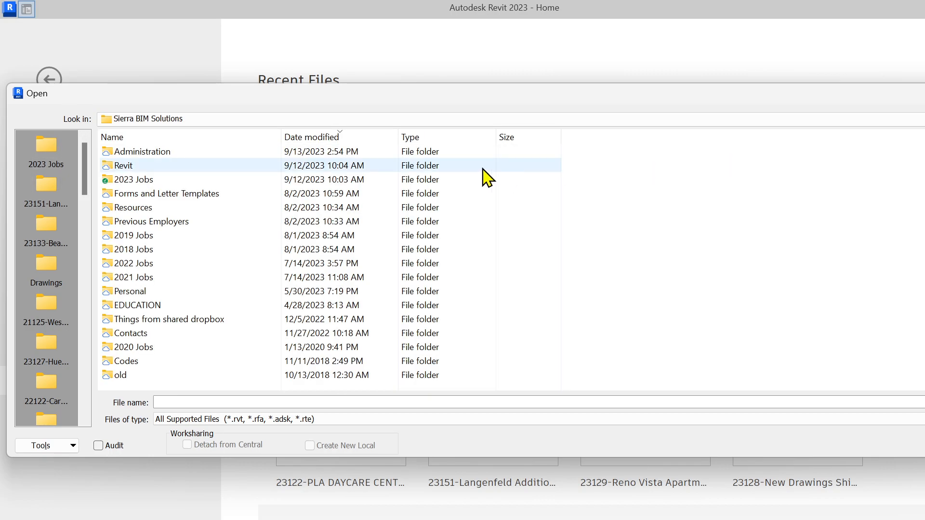
pyautogui.doubleClick(129, 166)
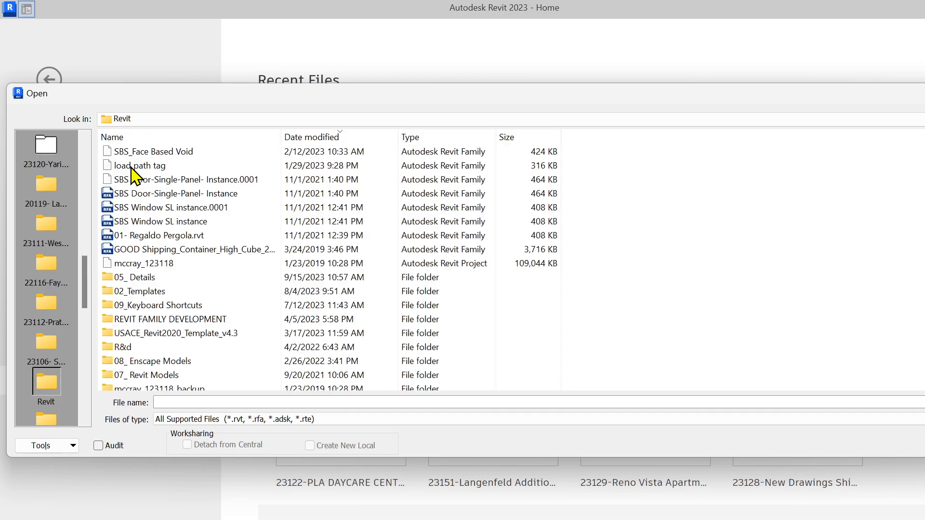
pyautogui.doubleClick(160, 281)
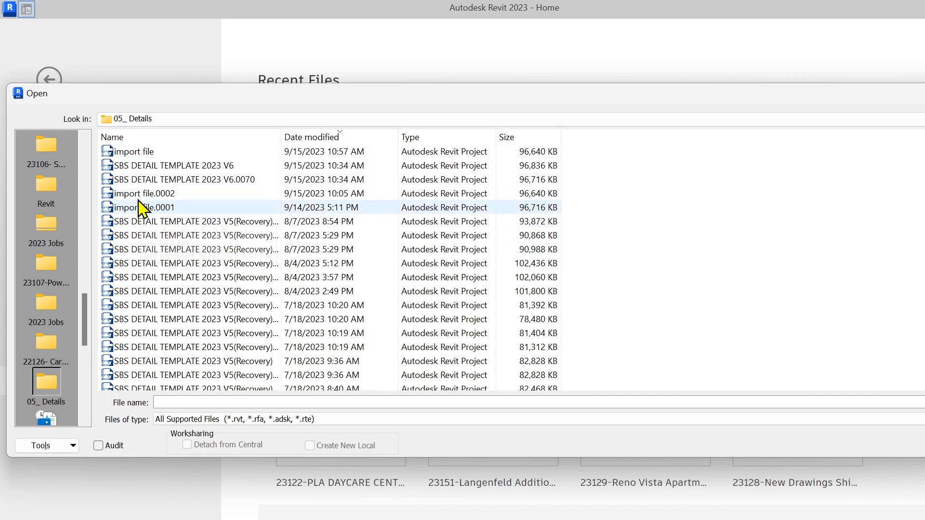
pyautogui.click(167, 152)
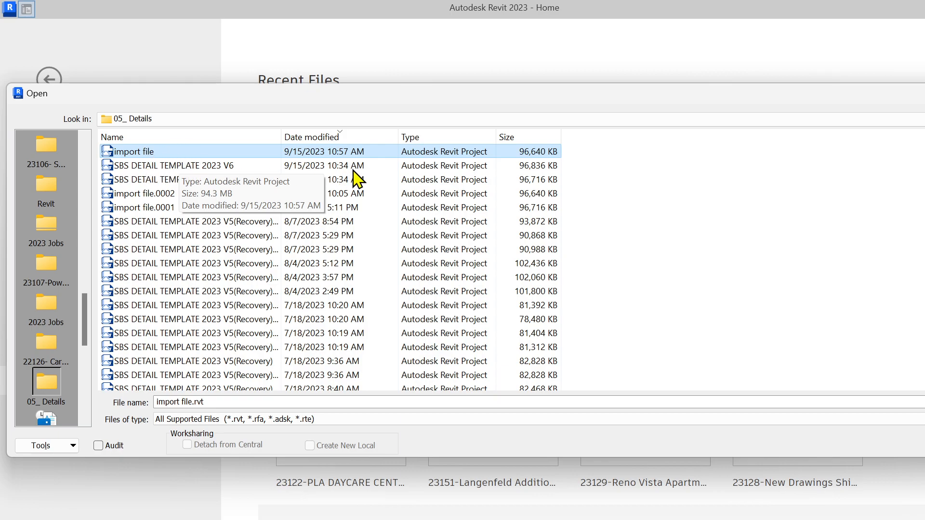
pyautogui.press('Return')
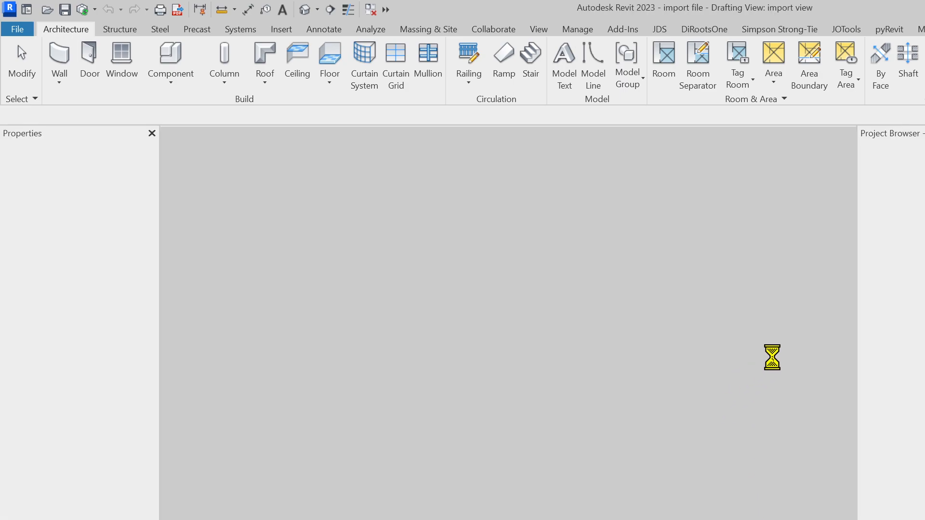
# Zoom out to the full shearwall end boundary detail and show the File menu's recent documents
pyautogui.scroll(-3, 404, 278)
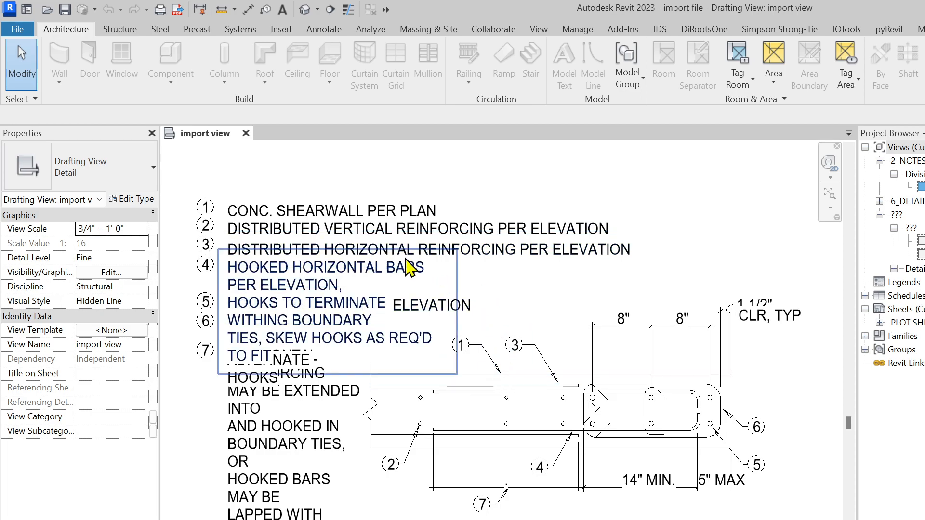
pyautogui.scroll(-2, 545, 346)
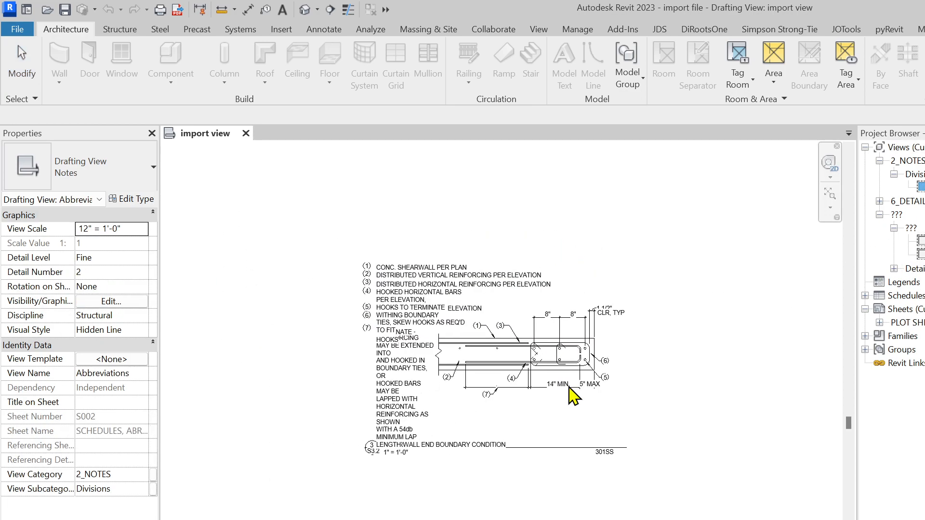
pyautogui.click(663, 501)
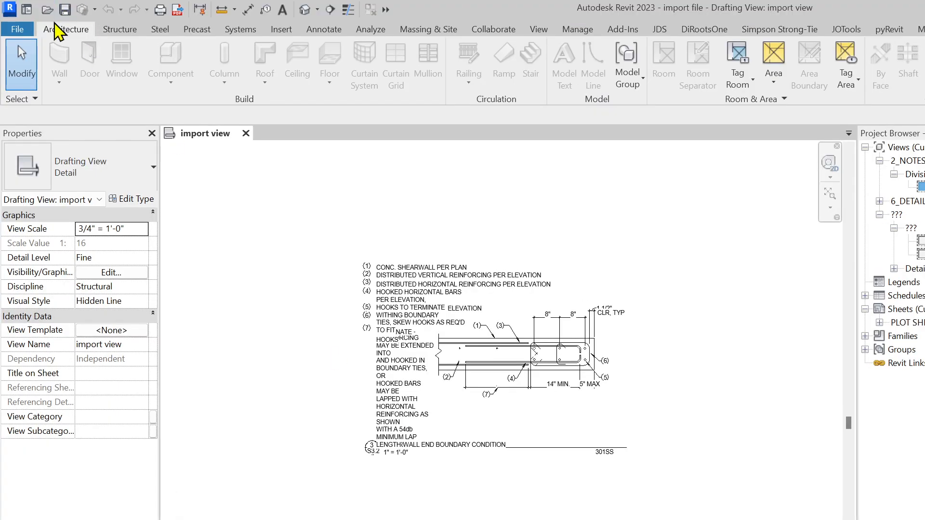
pyautogui.click(16, 30)
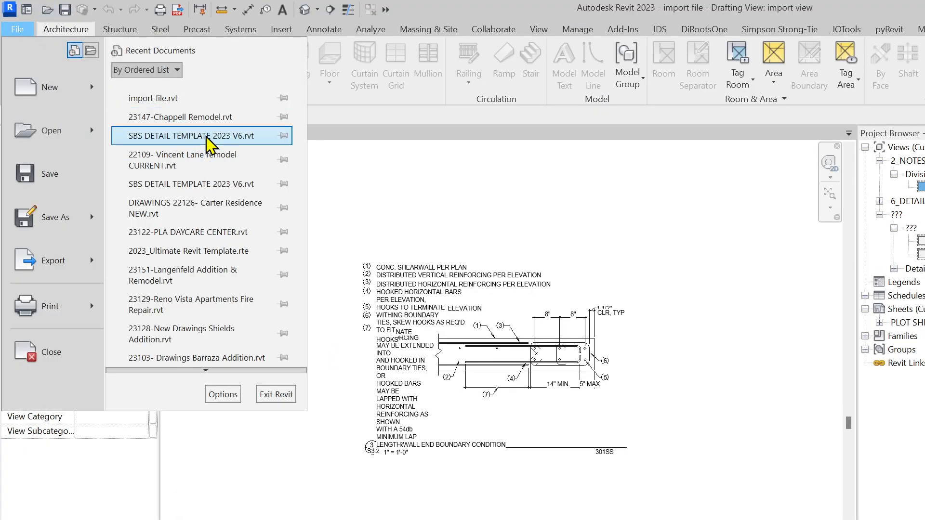
# Open SBS DETAIL TEMPLATE 2023 V6 from the Revit > 05_ Details folder
pyautogui.click(48, 131)
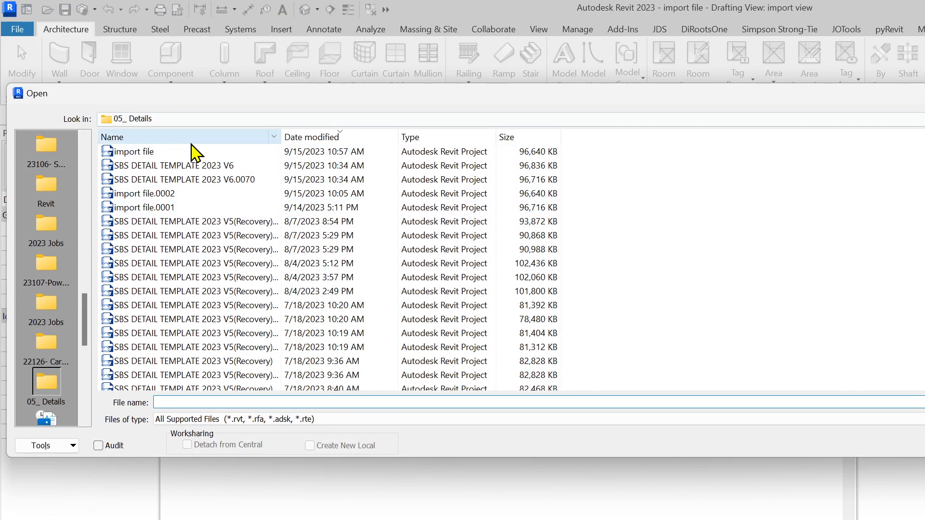
pyautogui.click(46, 188)
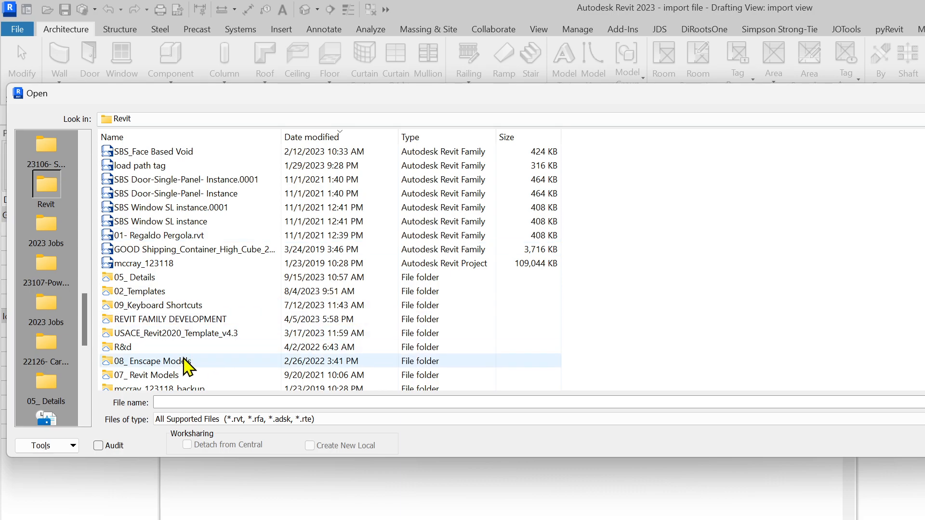
pyautogui.click(898, 116)
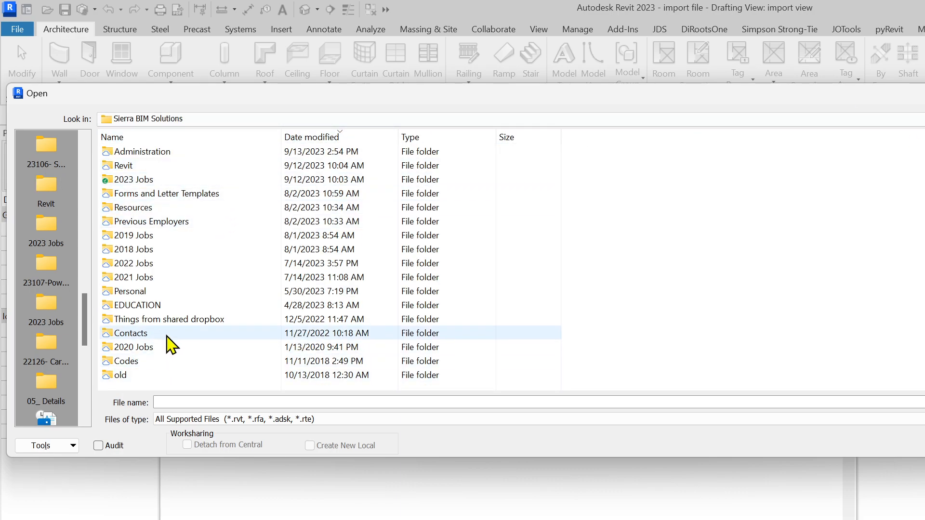
pyautogui.doubleClick(151, 169)
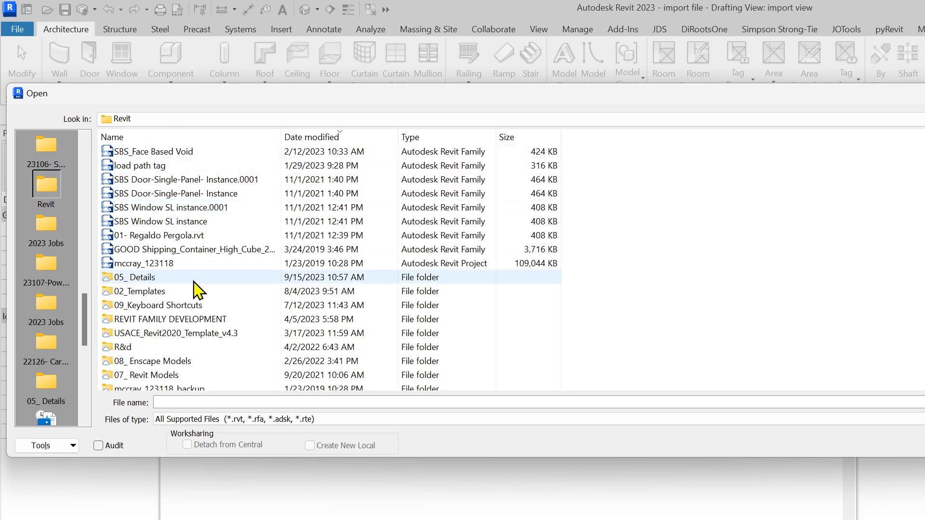
pyautogui.doubleClick(191, 278)
pyautogui.click(208, 169)
pyautogui.press('Return')
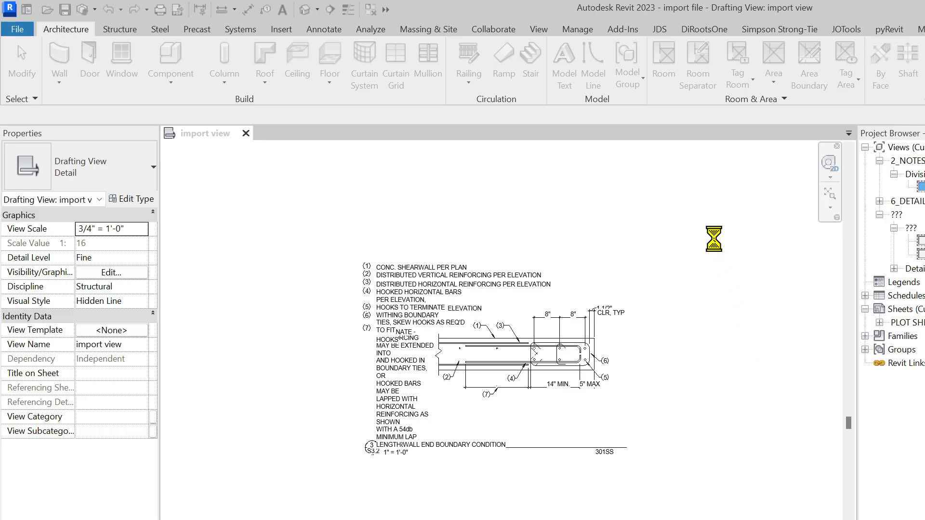
pyautogui.press('super+e')
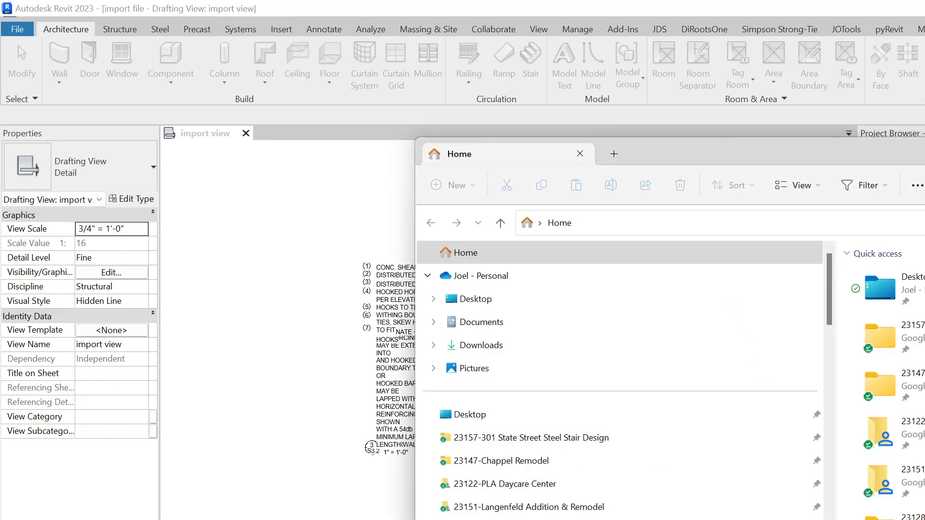
pyautogui.press('super+Up')
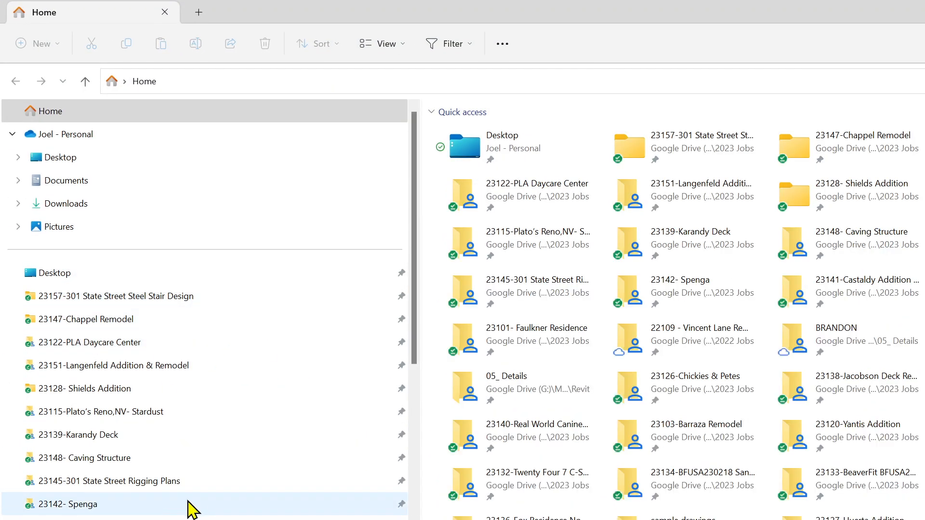
pyautogui.scroll(-1, 145, 424)
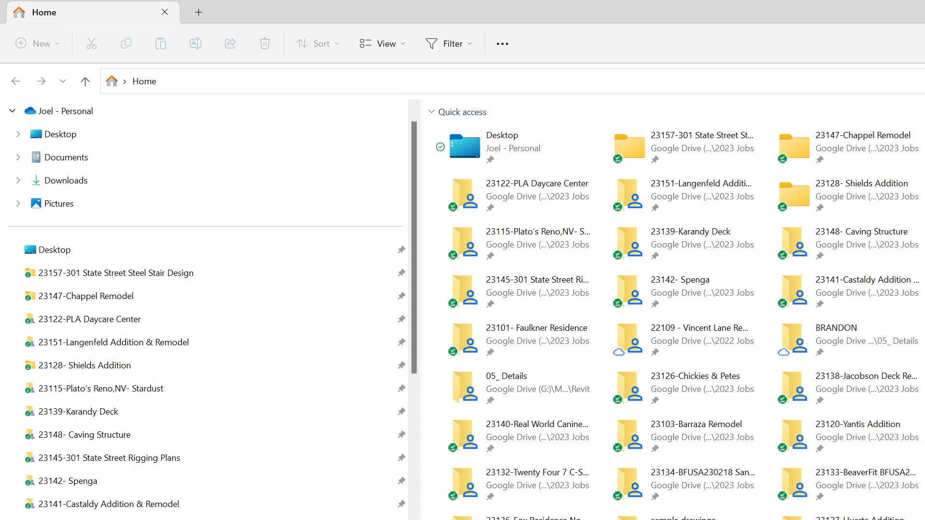
pyautogui.doubleClick(525, 383)
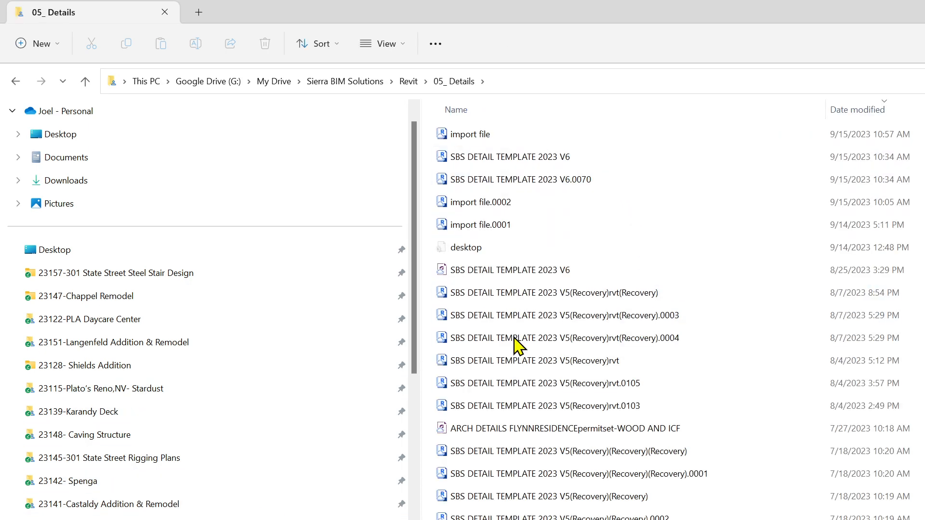
pyautogui.scroll(-5, 527, 385)
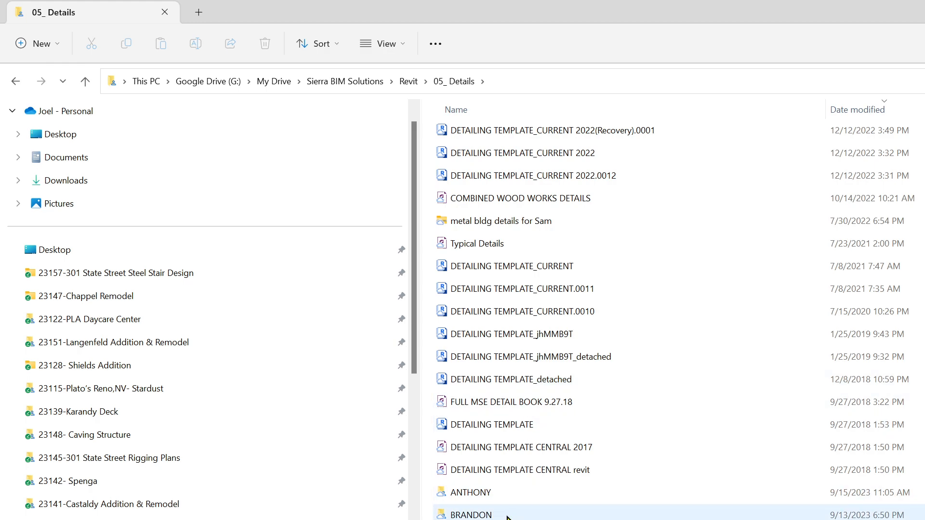
pyautogui.doubleClick(501, 493)
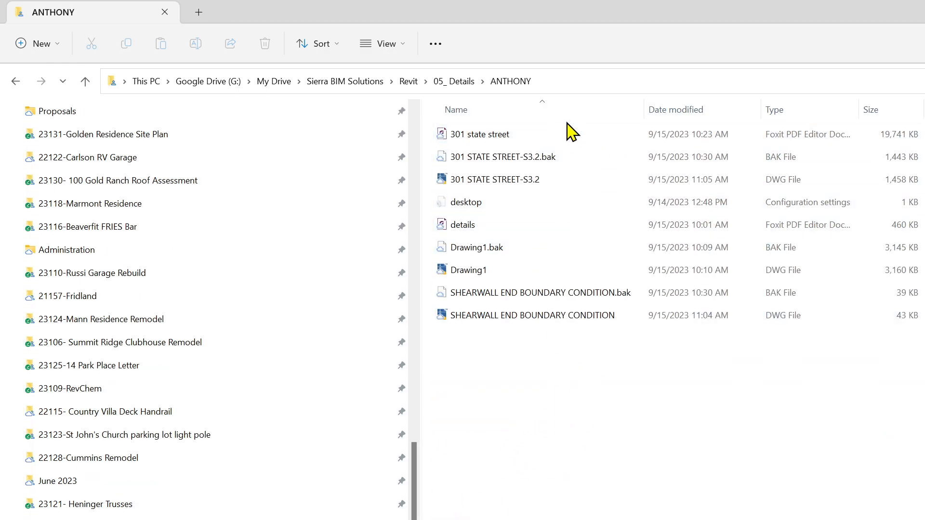
pyautogui.doubleClick(521, 138)
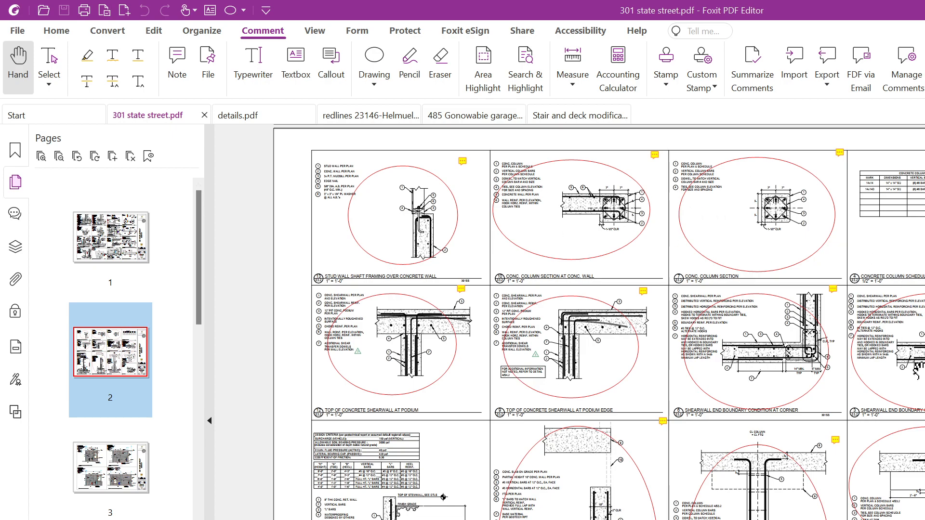
pyautogui.scroll(-5, 166, 433)
pyautogui.click(118, 458)
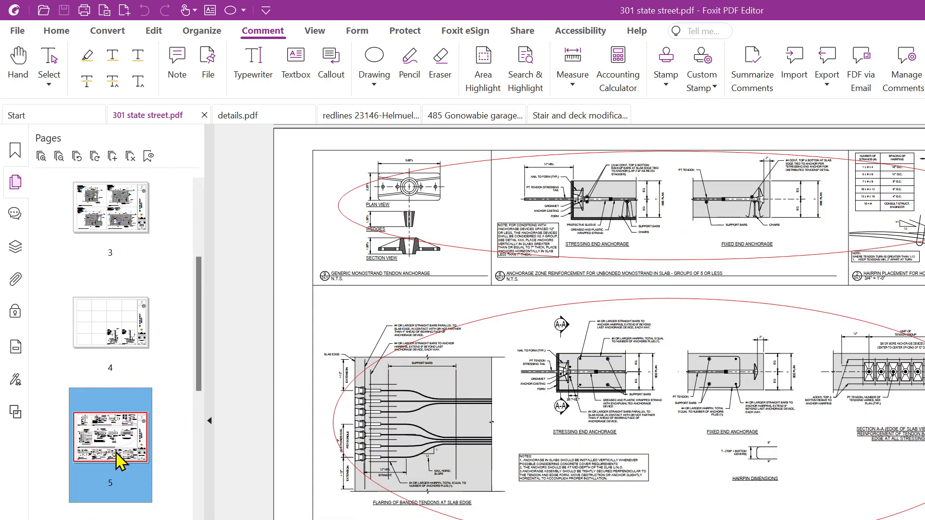
pyautogui.scroll(2, 111, 385)
pyautogui.scroll(3, 111, 346)
pyautogui.click(99, 233)
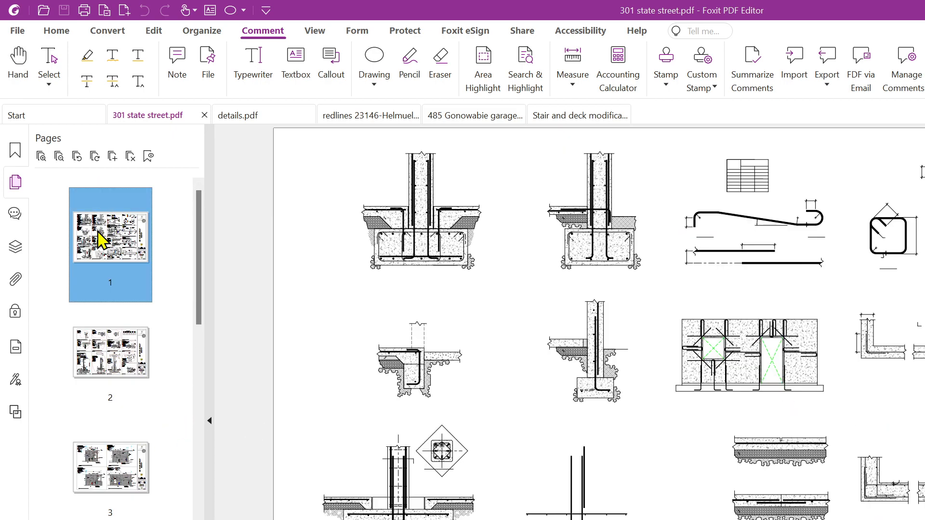
pyautogui.press('Delete')
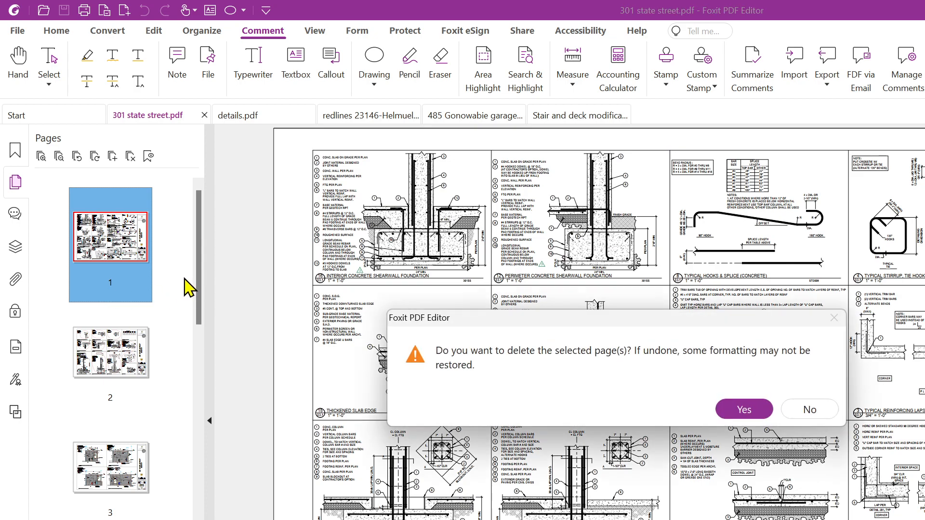
pyautogui.click(764, 416)
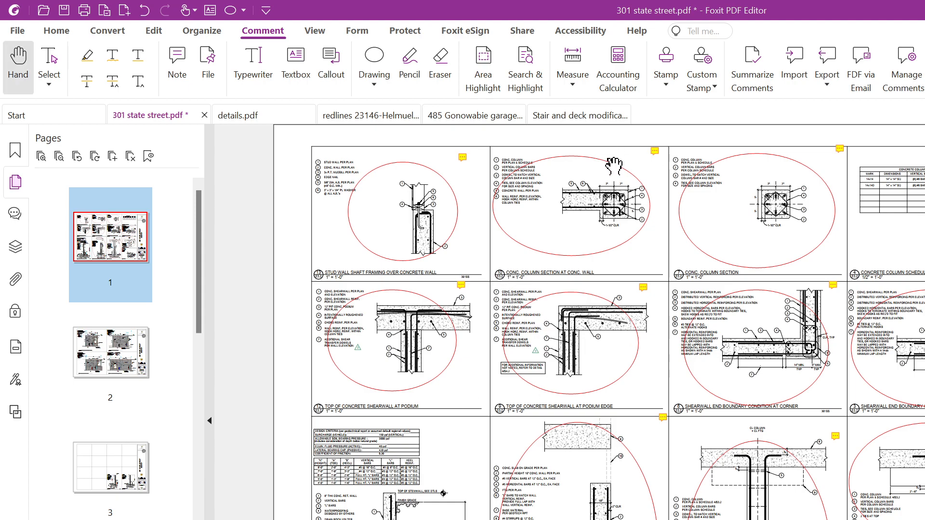
# Switch to AutoCAD, create the blank Drawing1, and show the Insert ribbon tab
pyautogui.hotkey('alt', 'Tab')
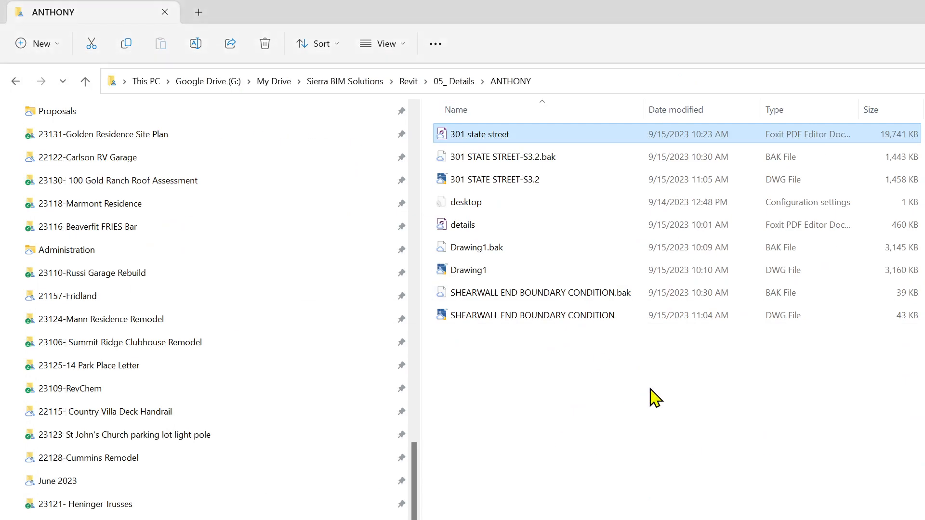
pyautogui.hotkey('alt', 'Tab')
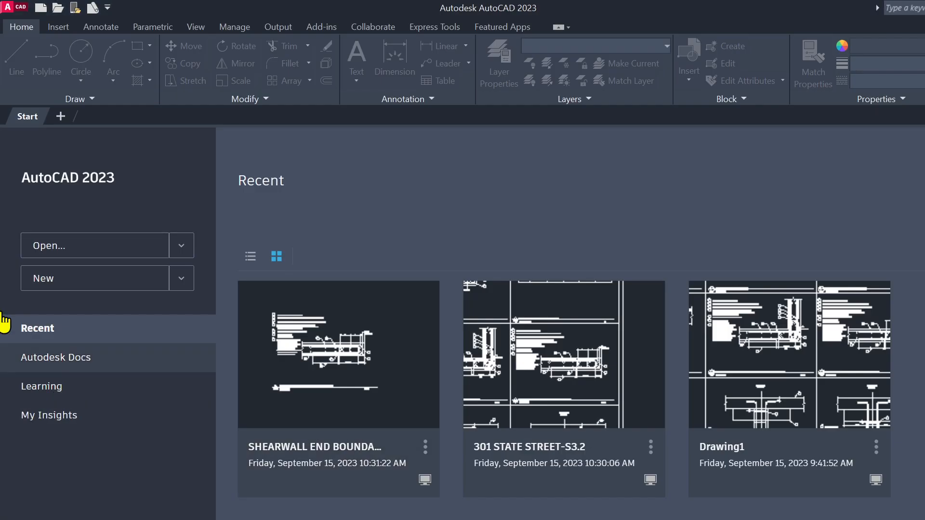
pyautogui.click(61, 116)
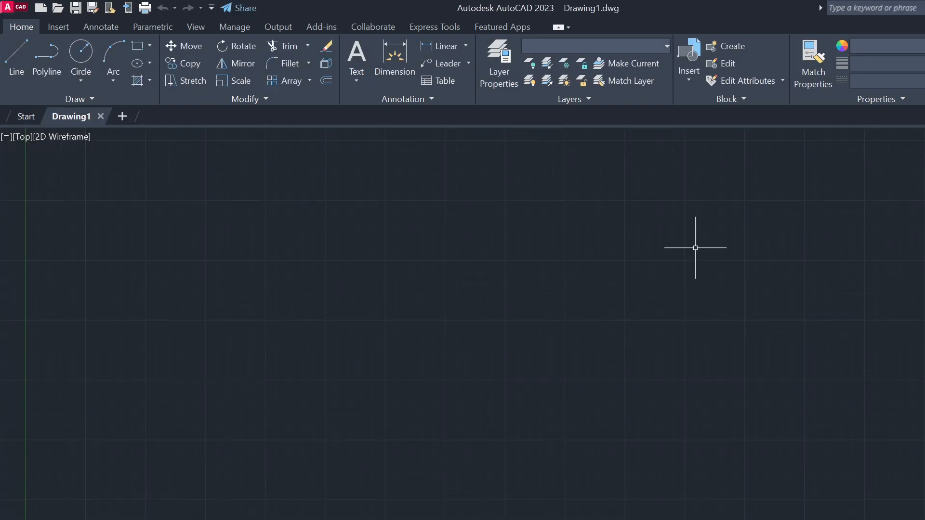
pyautogui.click(58, 27)
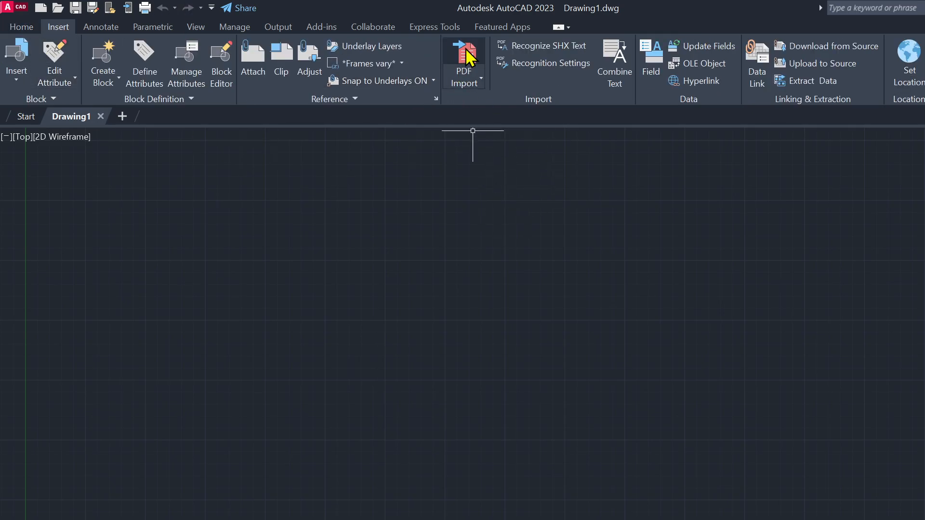
pyautogui.click(466, 61)
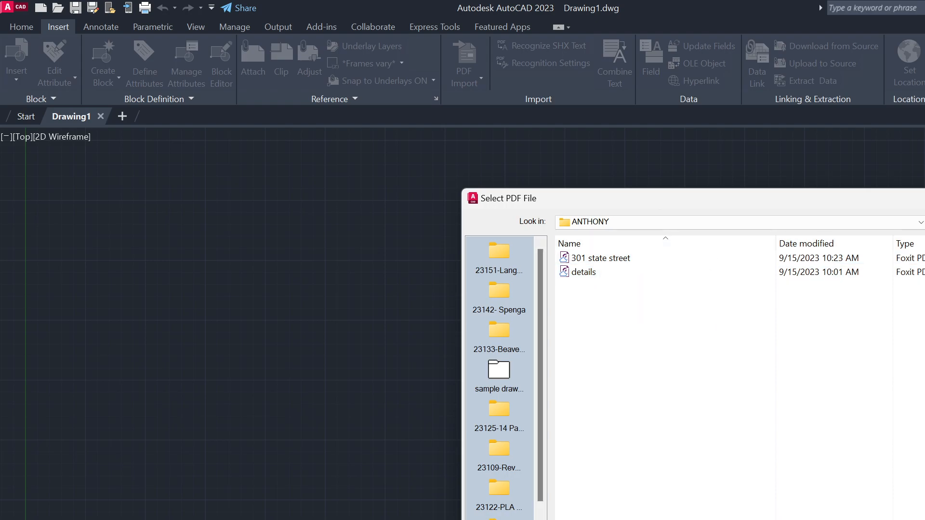
pyautogui.press('BackSpace')
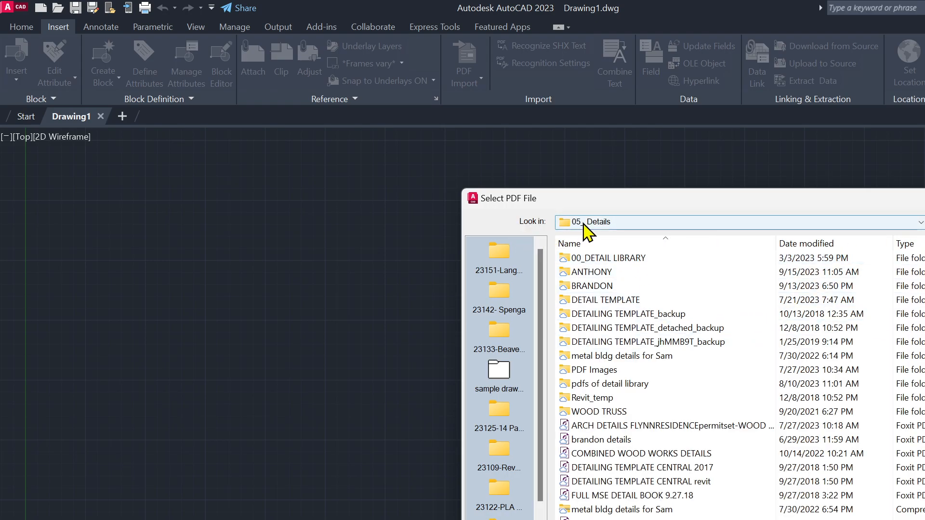
pyautogui.doubleClick(597, 273)
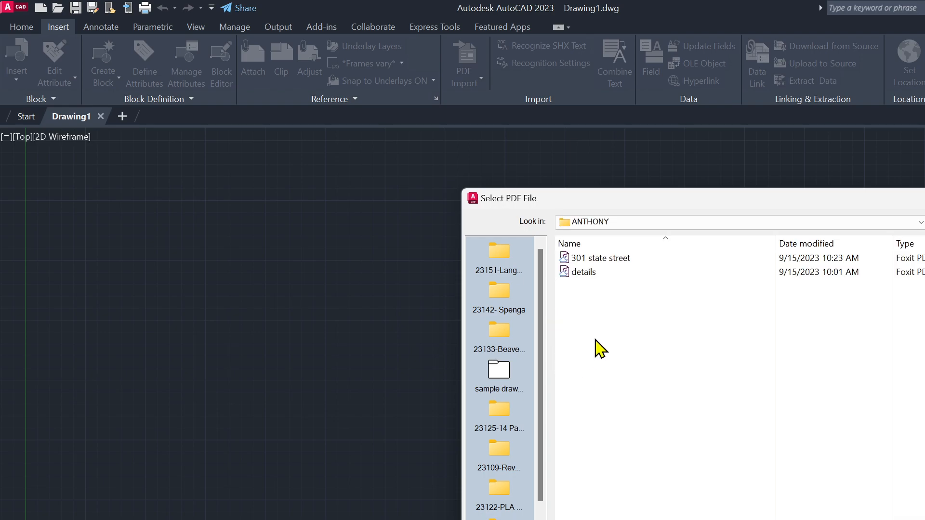
pyautogui.click(596, 258)
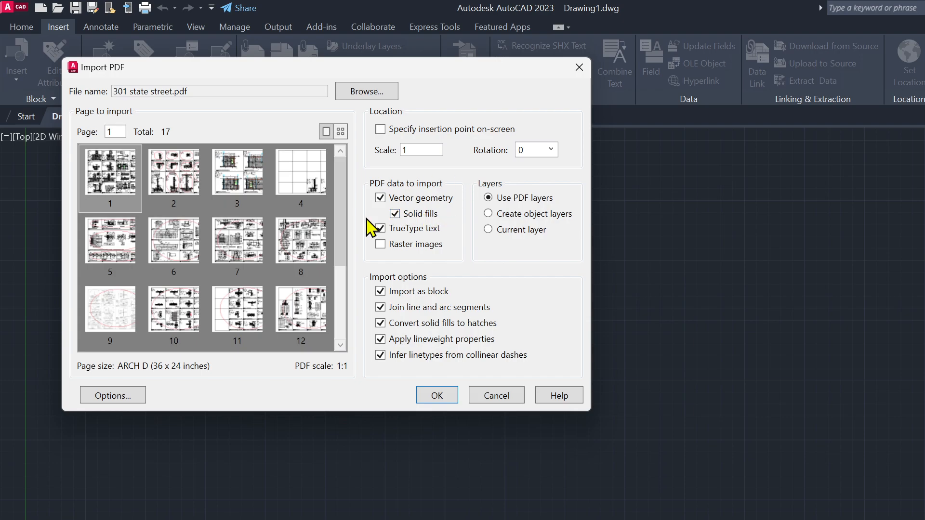
pyautogui.click(433, 398)
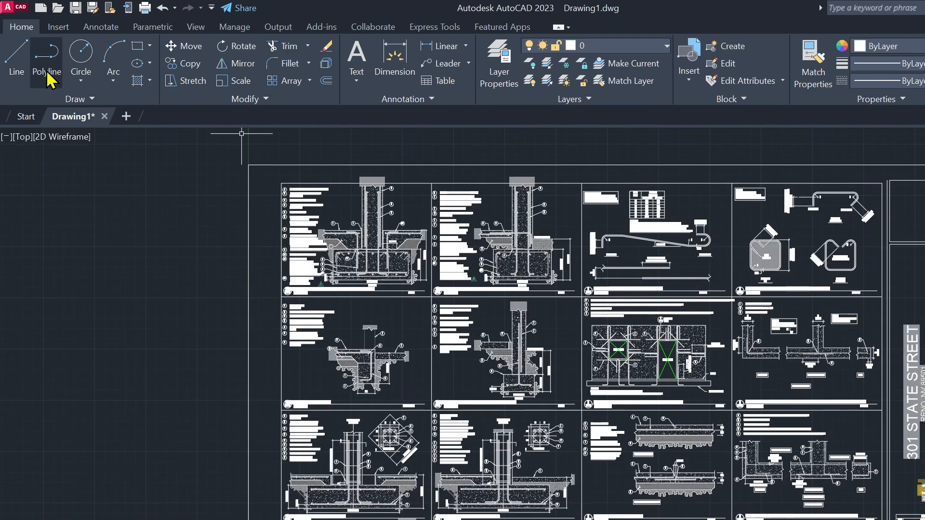
pyautogui.click(23, 17)
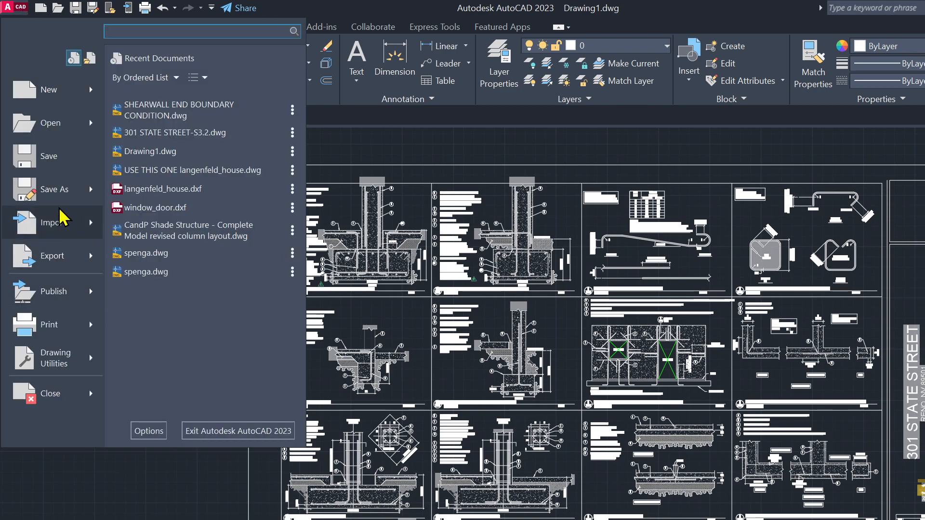
pyautogui.click(53, 222)
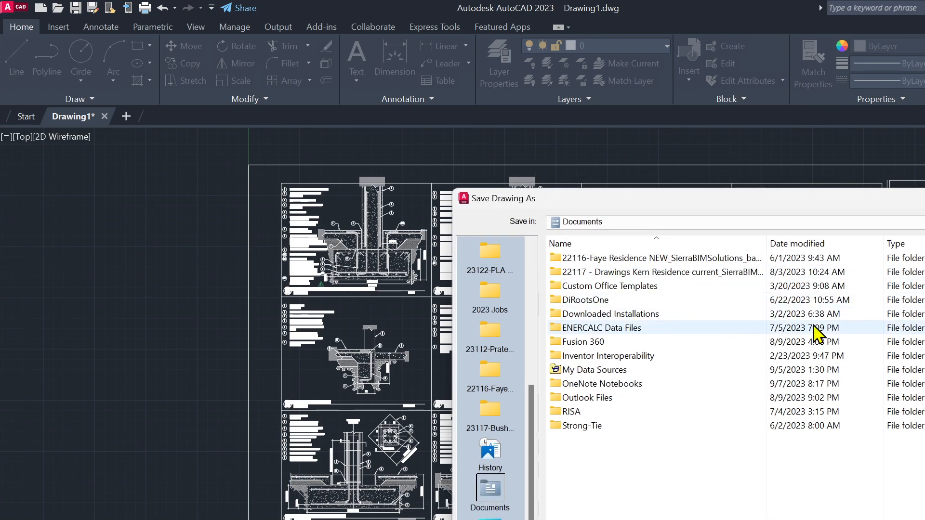
pyautogui.scroll(4, 491, 414)
pyautogui.scroll(-1, 500, 418)
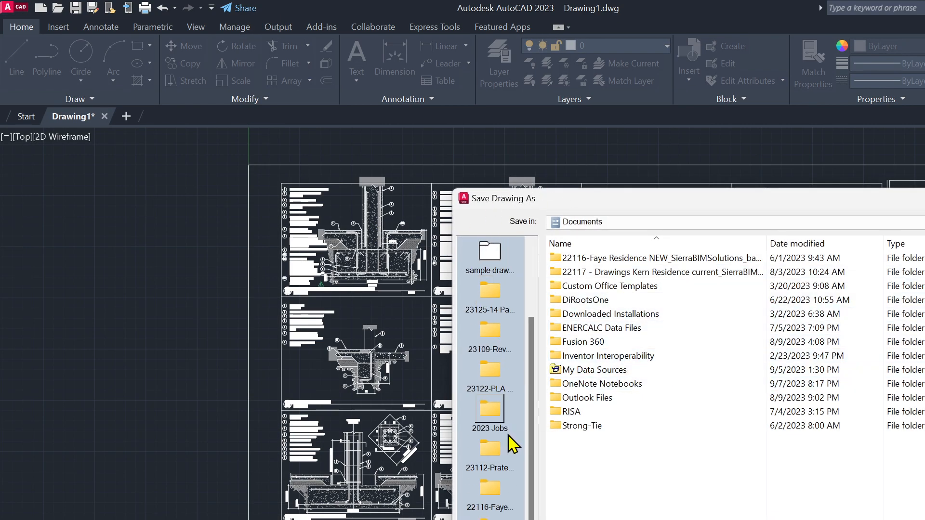
pyautogui.scroll(3, 506, 418)
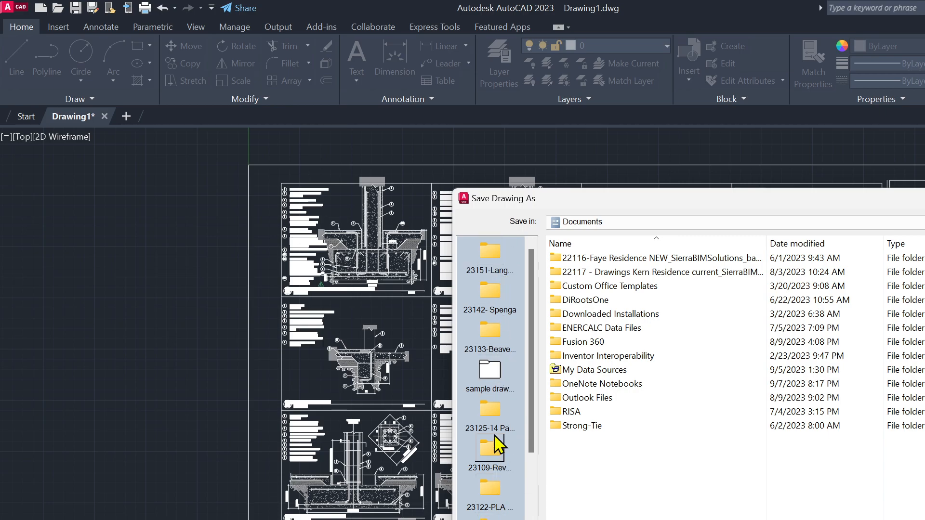
pyautogui.scroll(-3, 492, 448)
pyautogui.click(490, 408)
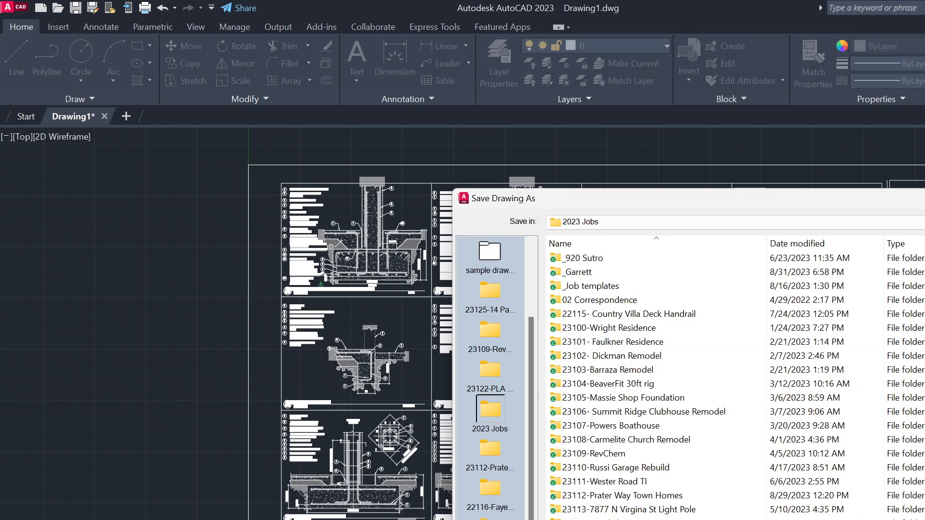
pyautogui.hotkey('alt', '2')
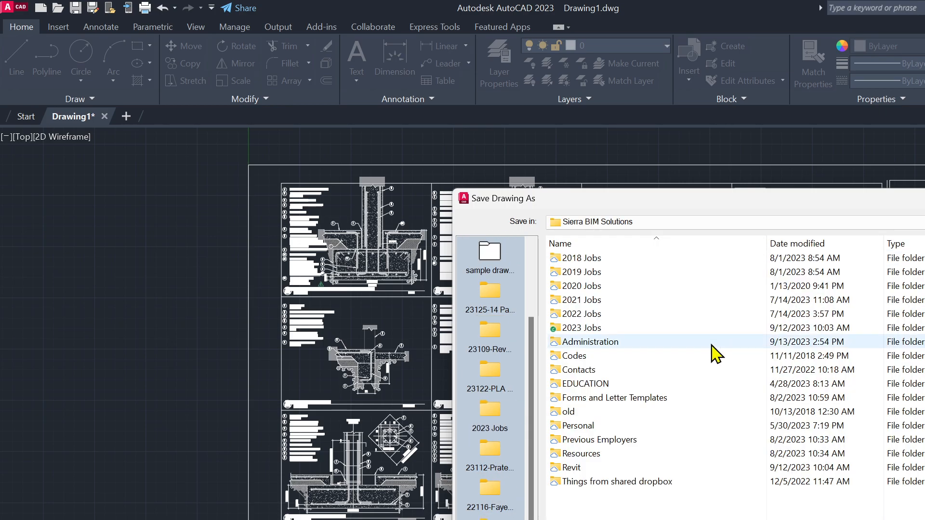
pyautogui.doubleClick(601, 467)
pyautogui.doubleClick(607, 316)
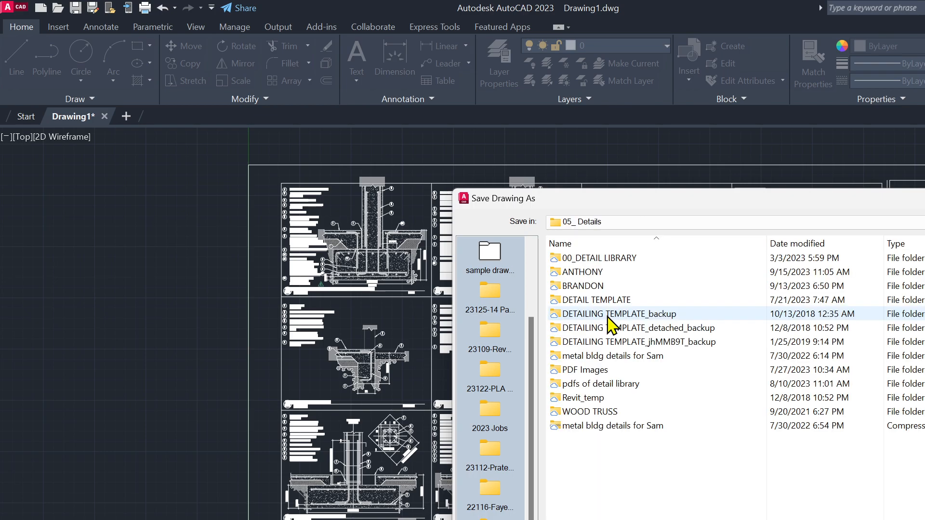
pyautogui.doubleClick(595, 274)
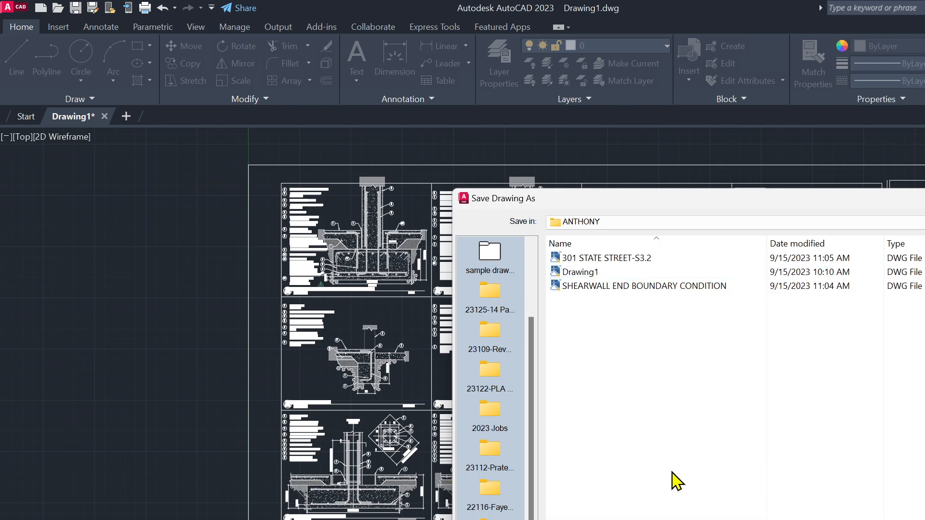
pyautogui.click(604, 258)
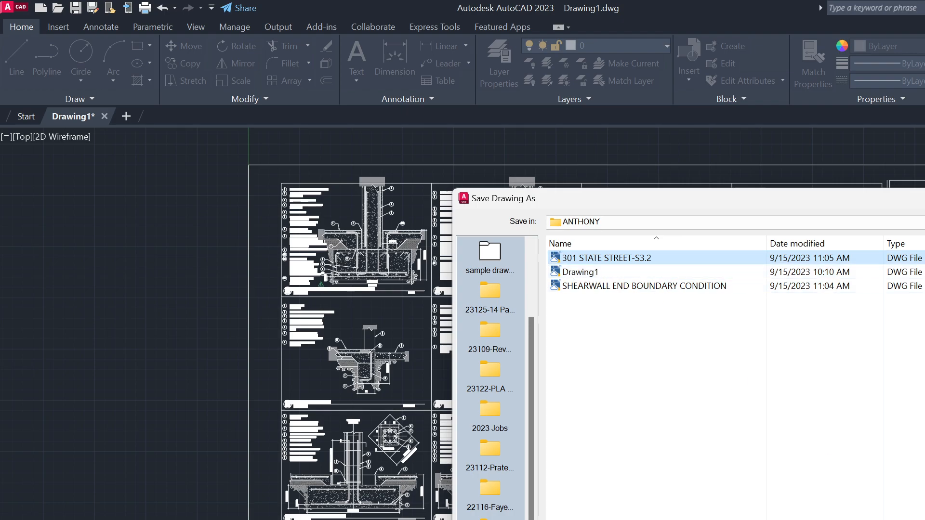
pyautogui.press('Return')
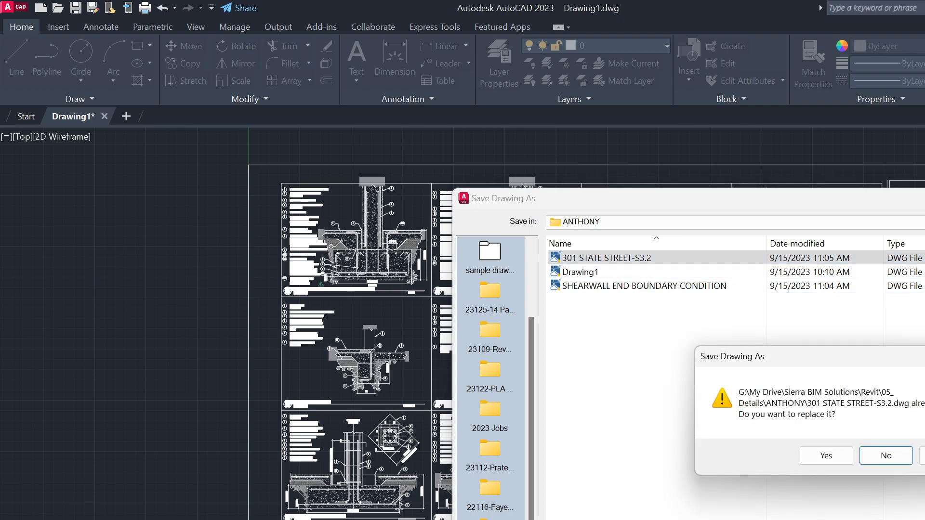
pyautogui.click(773, 455)
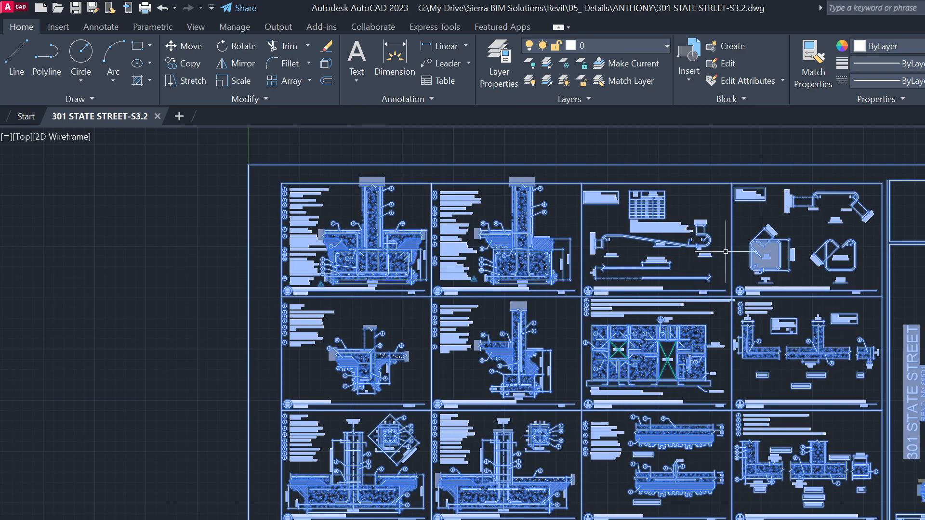
# Start SCALE on the imported detail with its base point at the footing corner
pyautogui.write('S')
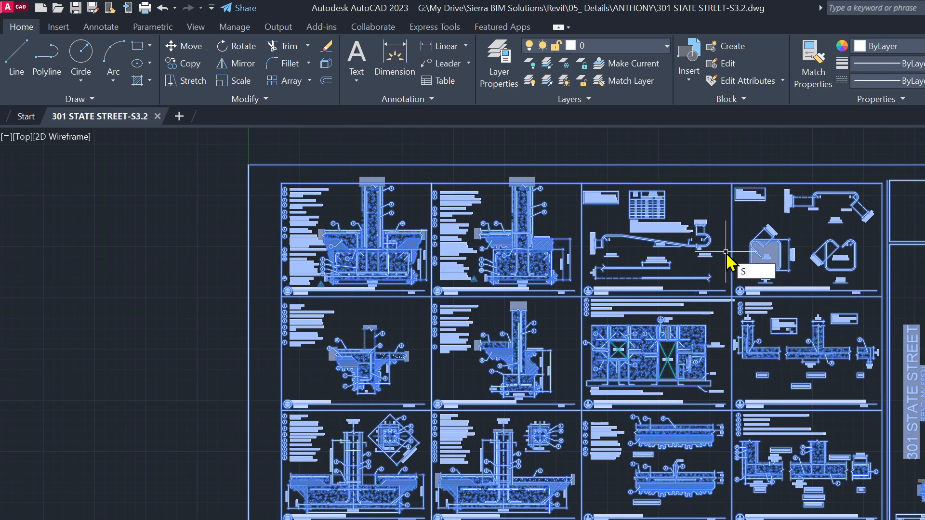
pyautogui.press('Return')
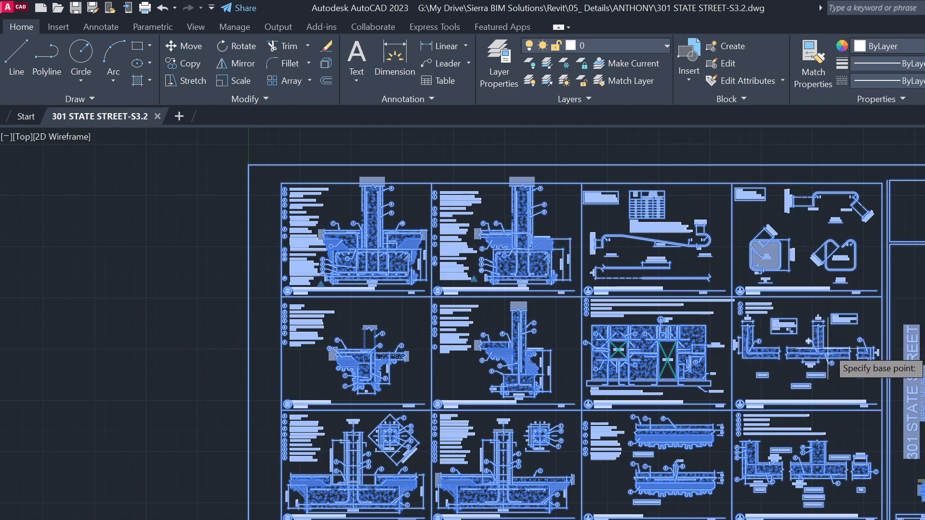
pyautogui.scroll(4, 817, 267)
pyautogui.scroll(-4, 758, 289)
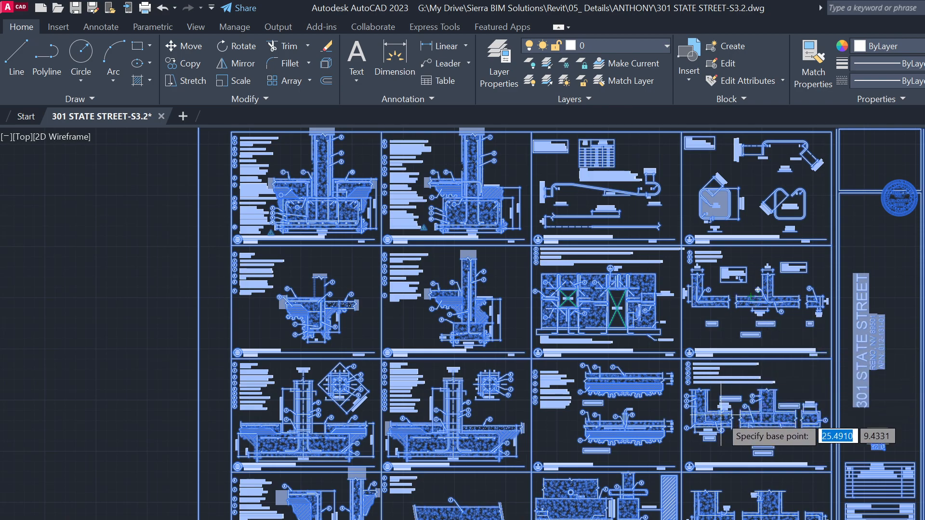
pyautogui.scroll(1, 758, 289)
pyautogui.scroll(-4, 626, 501)
pyautogui.scroll(6, 563, 493)
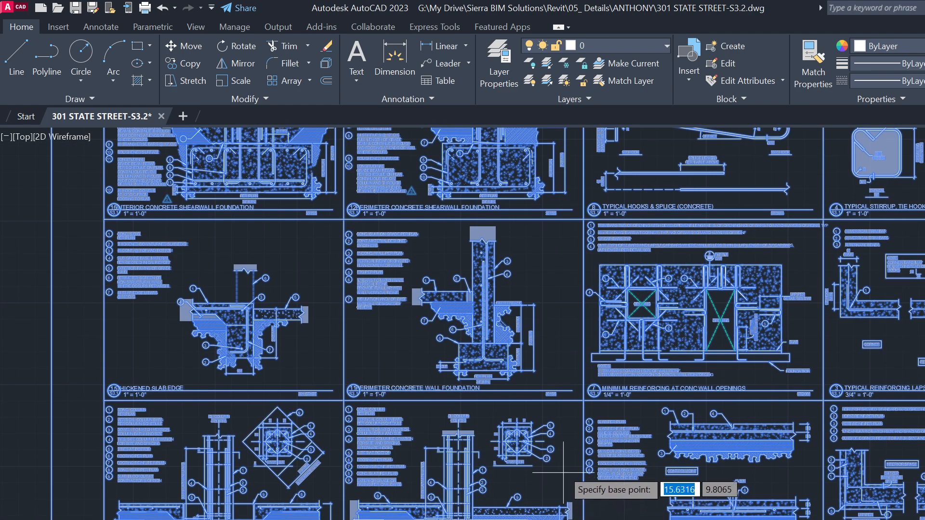
pyautogui.scroll(5, 510, 374)
pyautogui.scroll(2, 549, 305)
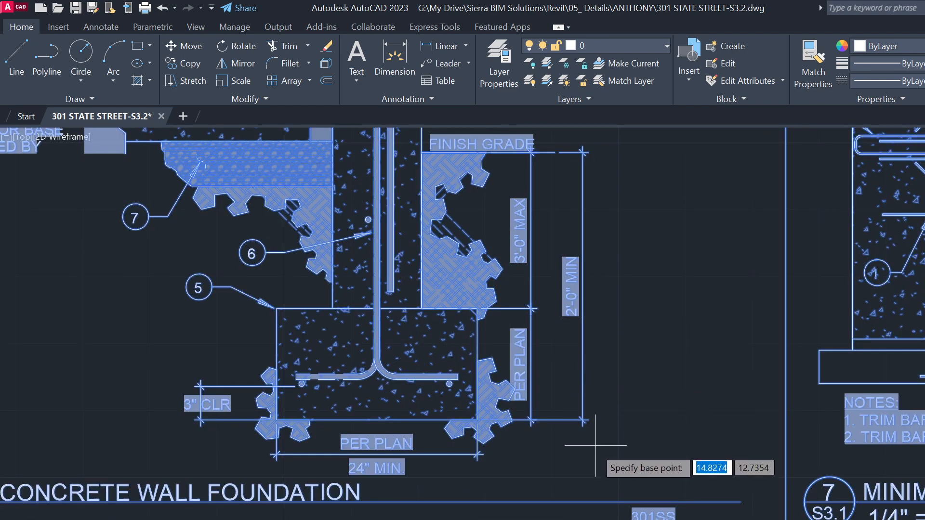
pyautogui.scroll(2, 594, 443)
pyautogui.scroll(-7, 502, 407)
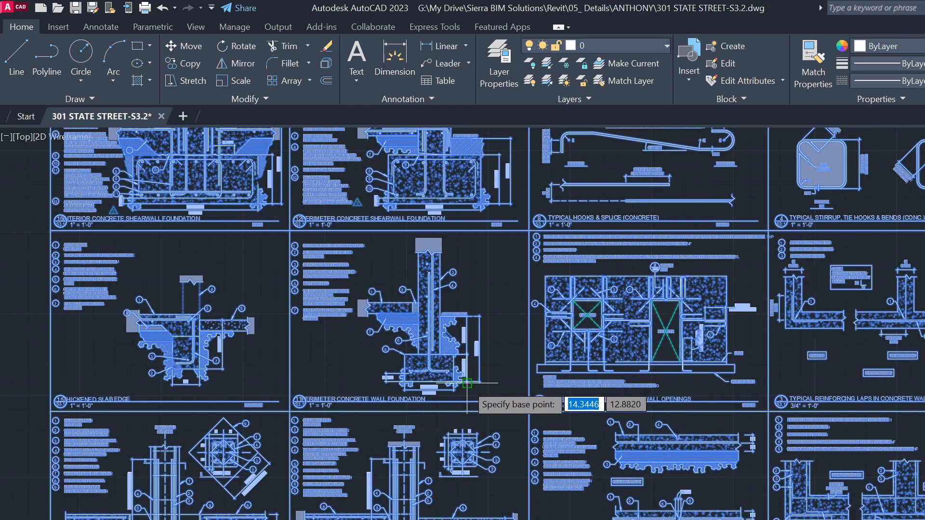
pyautogui.scroll(2, 475, 388)
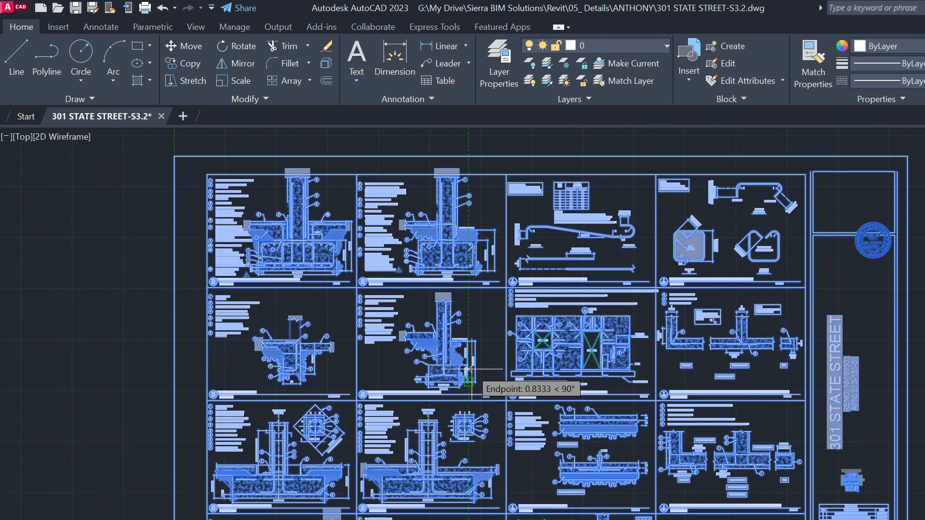
pyautogui.scroll(8, 476, 383)
pyautogui.scroll(4, 477, 458)
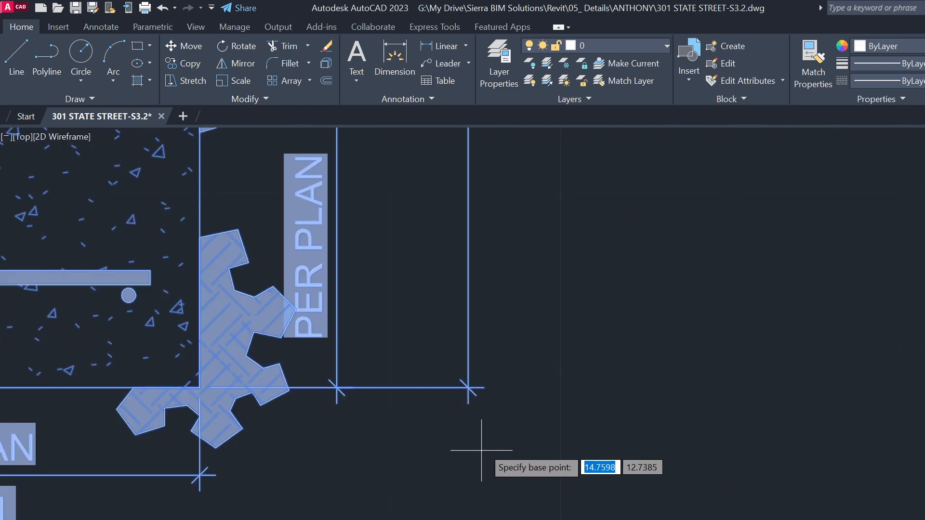
pyautogui.click(422, 389)
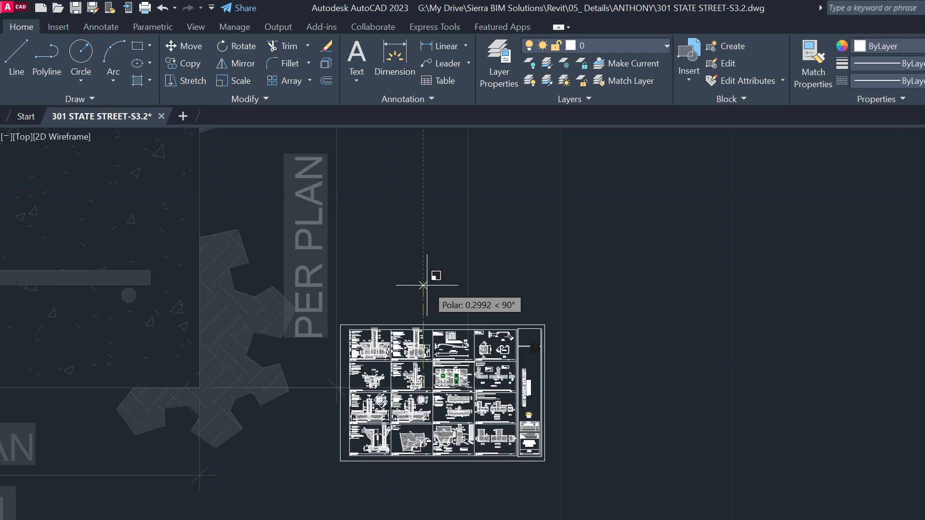
# Scale by Reference, picking two points on the dimension line and entering new length 24
pyautogui.write('R')
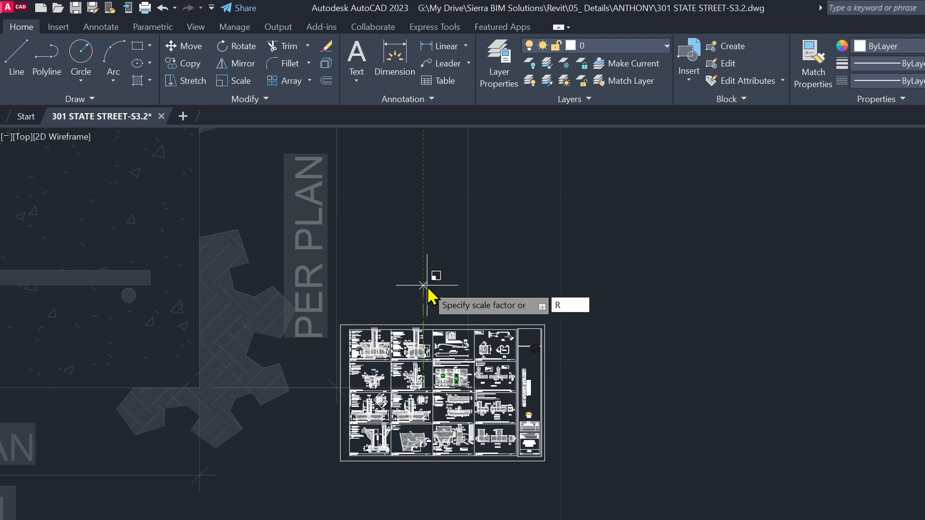
pyautogui.press('Return')
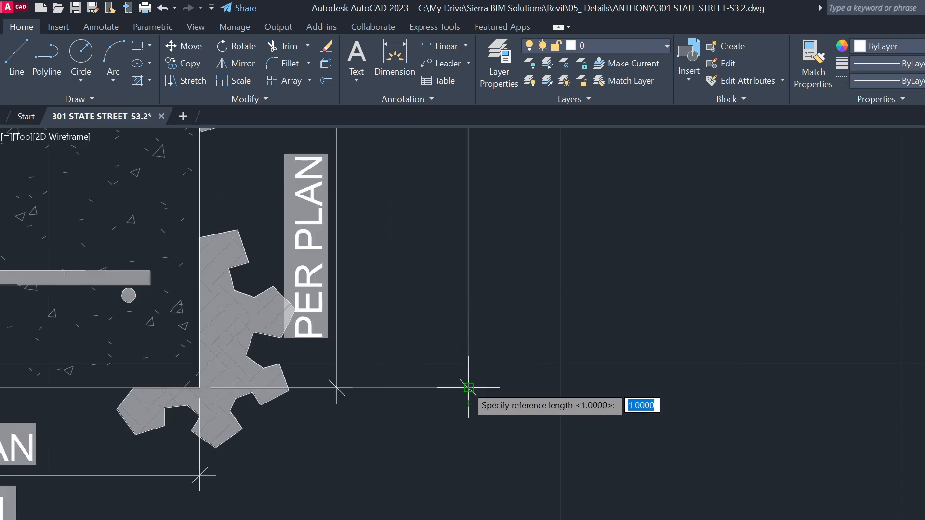
pyautogui.click(468, 387)
pyautogui.scroll(-5, 481, 491)
pyautogui.scroll(8, 488, 273)
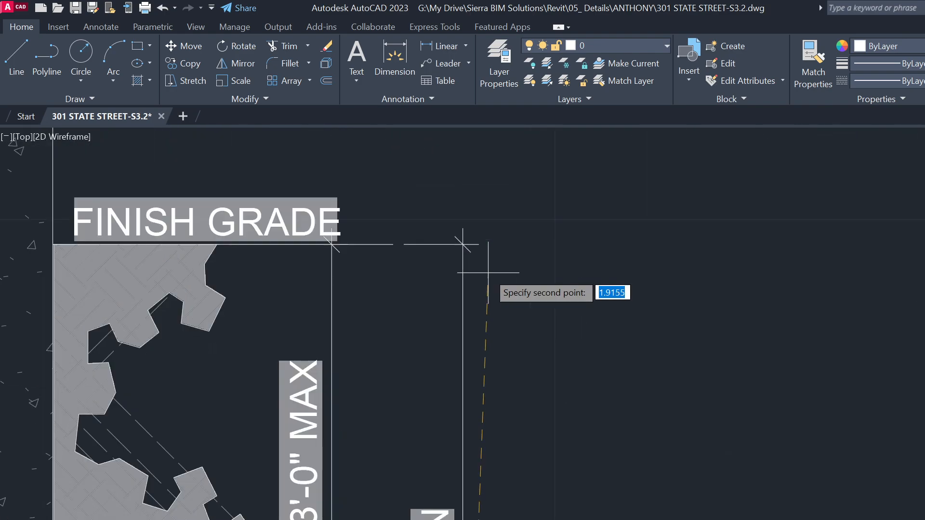
pyautogui.click(462, 244)
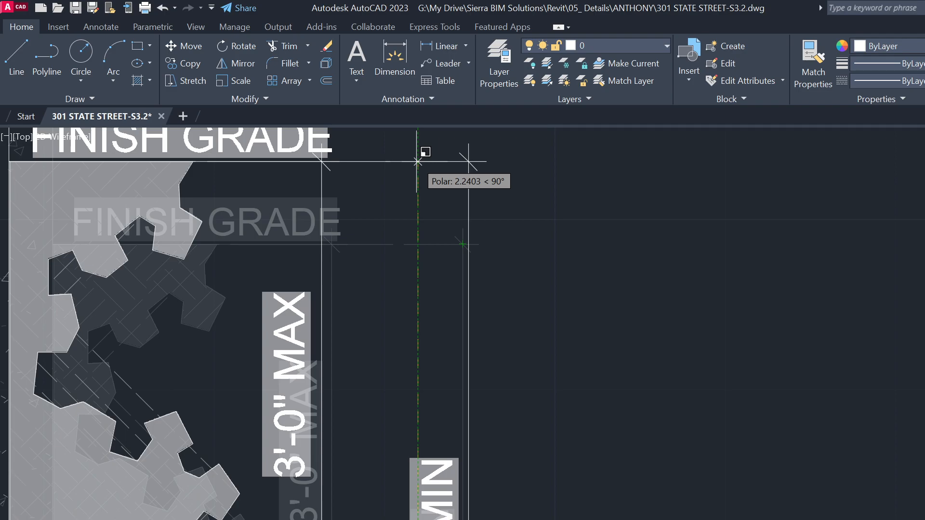
pyautogui.write('2')
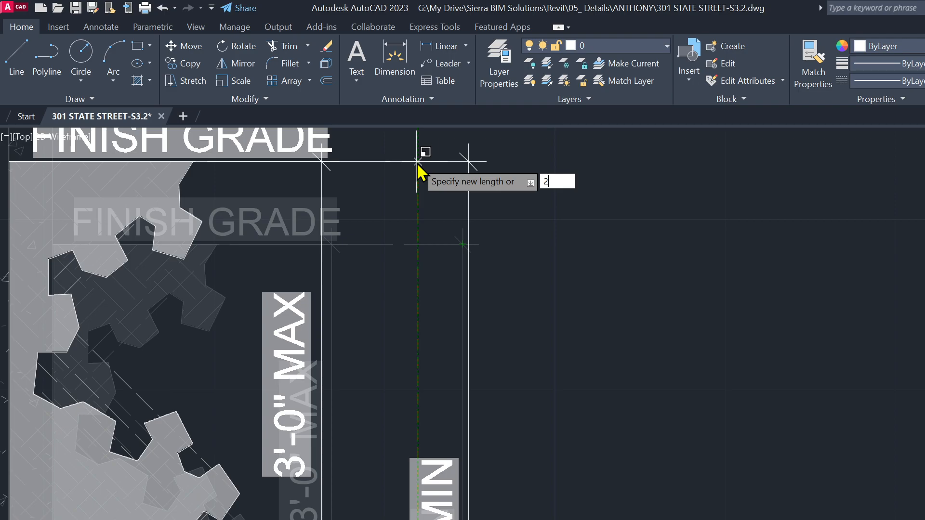
pyautogui.write('4')
pyautogui.press('Return')
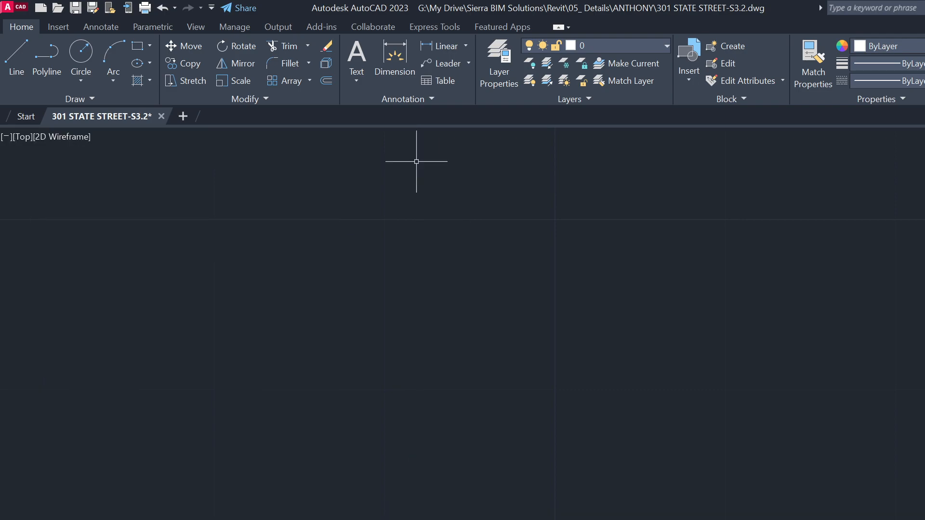
# Select all the imported detail sheet objects and EXPLODE them into separate lines, hatches and text
pyautogui.scroll(-10, 610, 291)
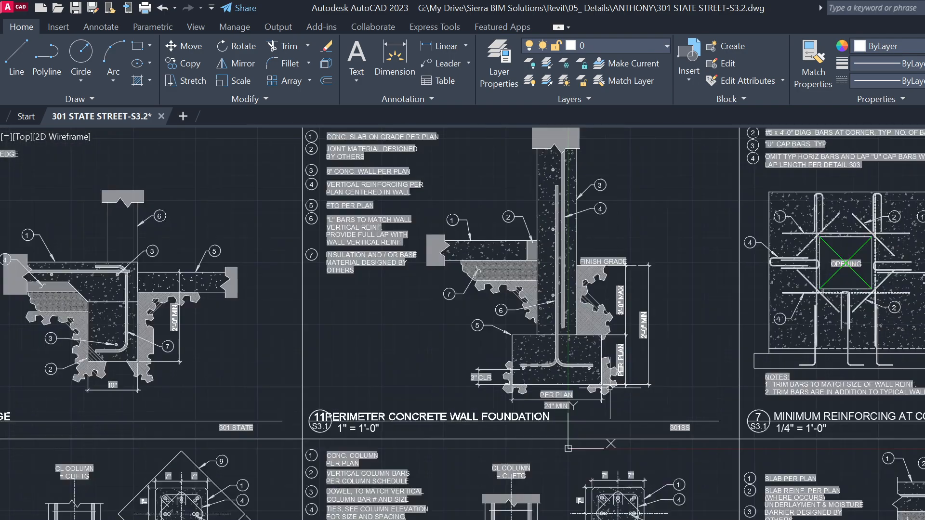
pyautogui.moveTo(668, 383); pyautogui.dragTo(447, 409, button='middle')
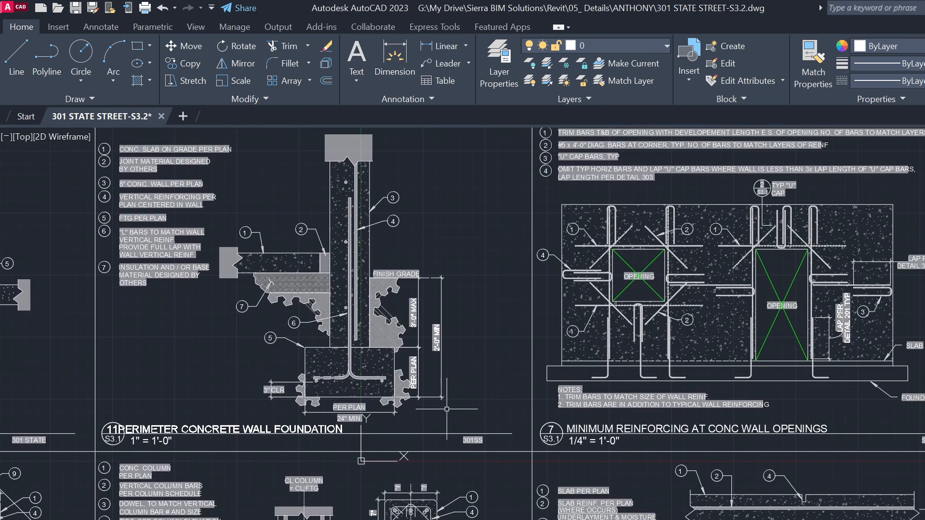
pyautogui.hotkey('ctrl', 'a')
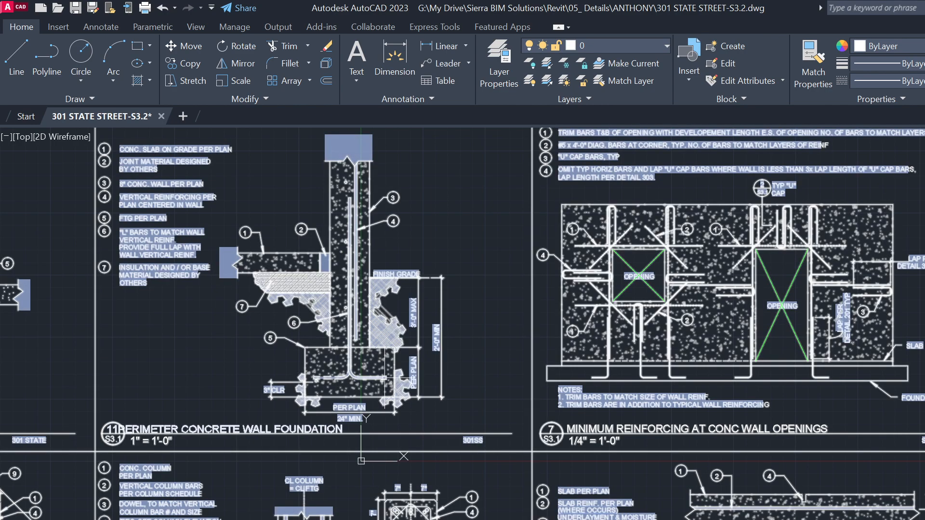
pyautogui.click(595, 416)
pyautogui.click(374, 347)
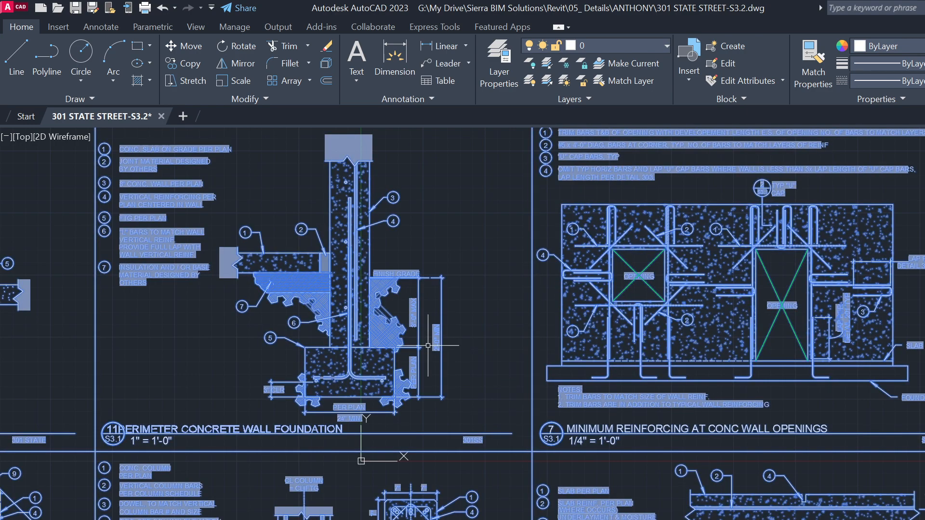
pyautogui.write('E')
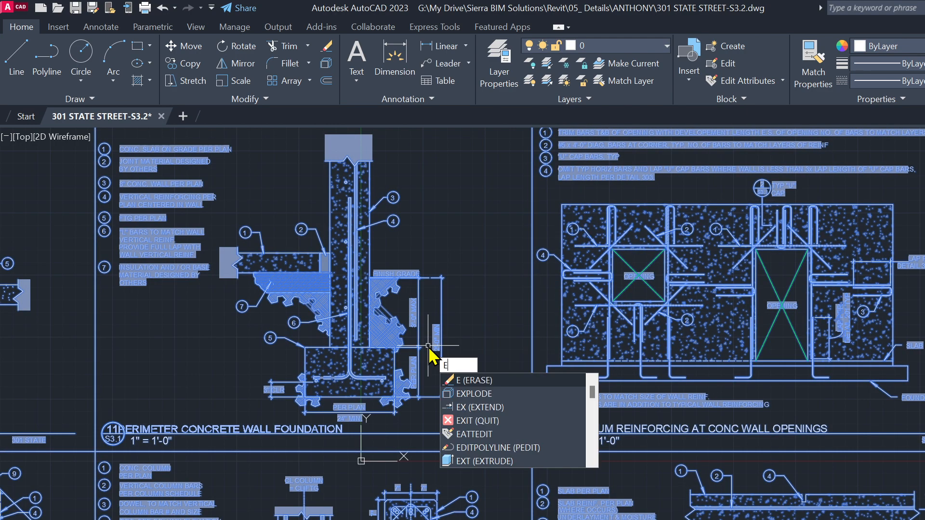
pyautogui.click(474, 393)
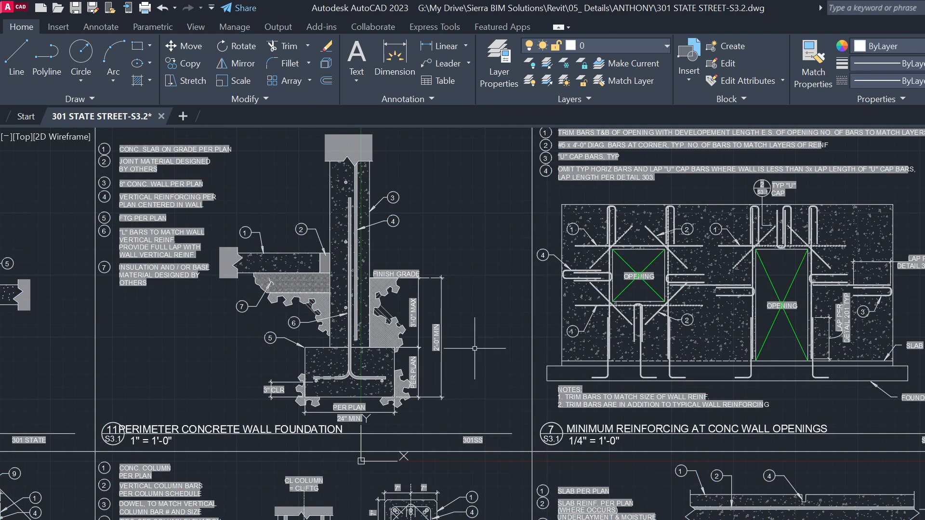
pyautogui.scroll(-2, 453, 345)
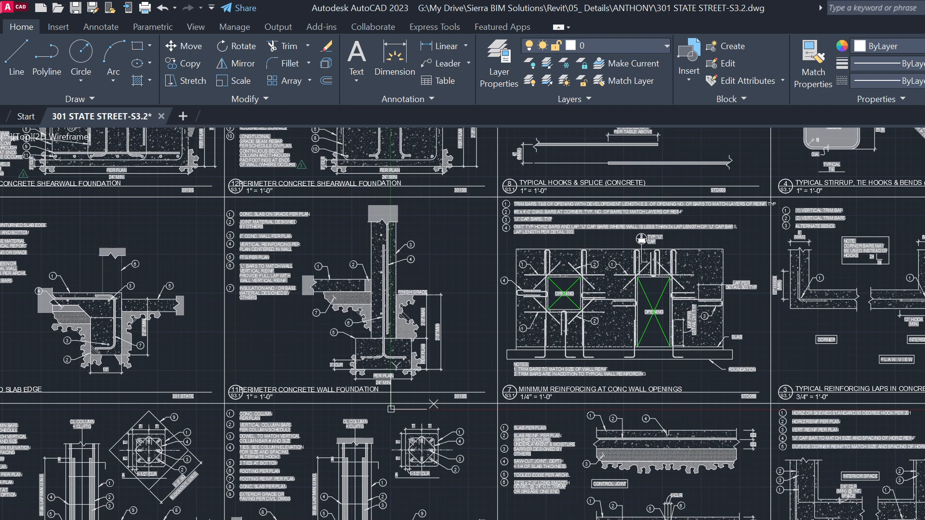
pyautogui.scroll(-5, 682, 499)
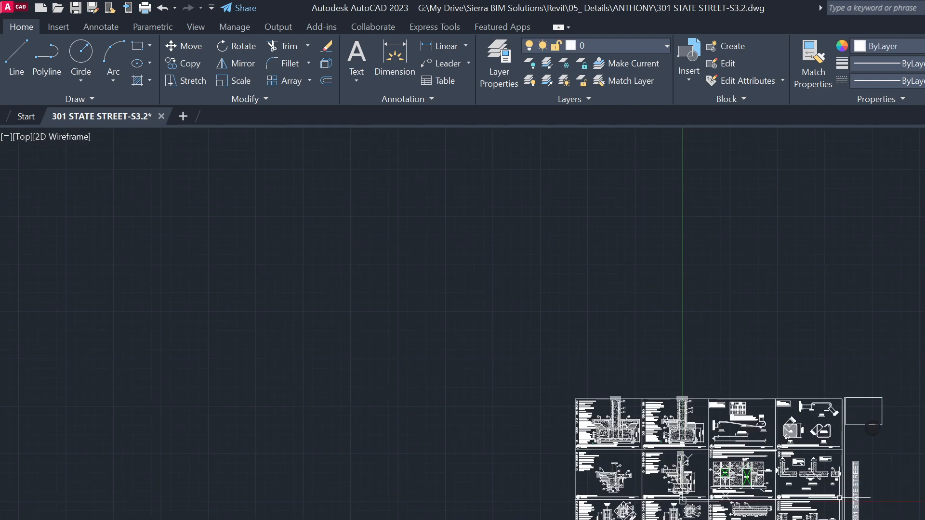
pyautogui.scroll(4, 862, 500)
pyautogui.click(864, 519)
pyautogui.click(846, 443)
pyautogui.press('Delete')
pyautogui.click(923, 349)
pyautogui.click(849, 242)
pyautogui.press('Delete')
# Delete the outer sheet border, leaving the shearwall foundation details in view
pyautogui.scroll(-5, 902, 471)
pyautogui.scroll(5, 865, 507)
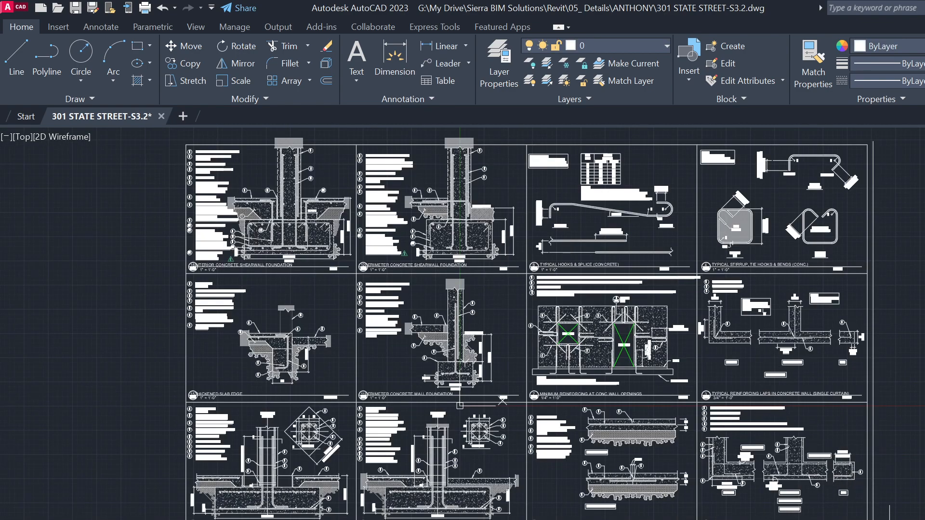
pyautogui.click(873, 433)
pyautogui.press('Delete')
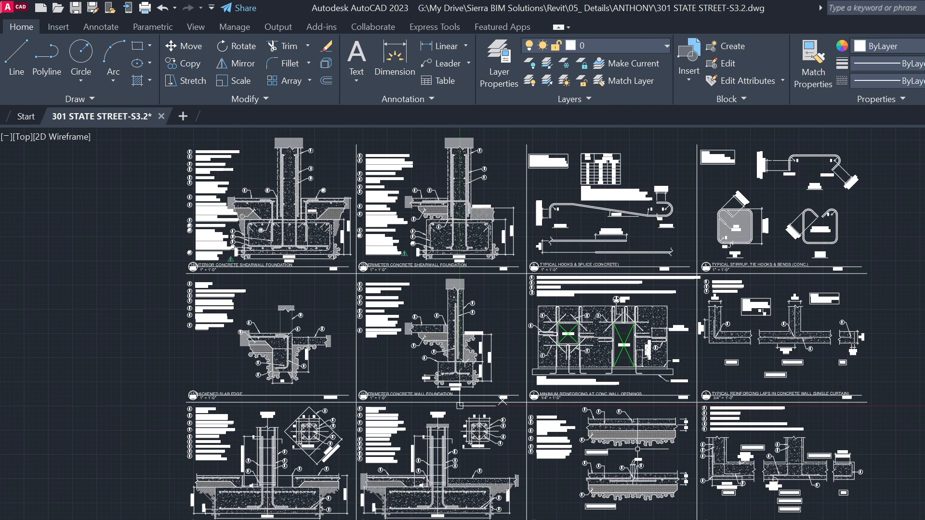
pyautogui.moveTo(460, 402); pyautogui.dragTo(530, 432, button='middle')
pyautogui.scroll(1, 442, 175)
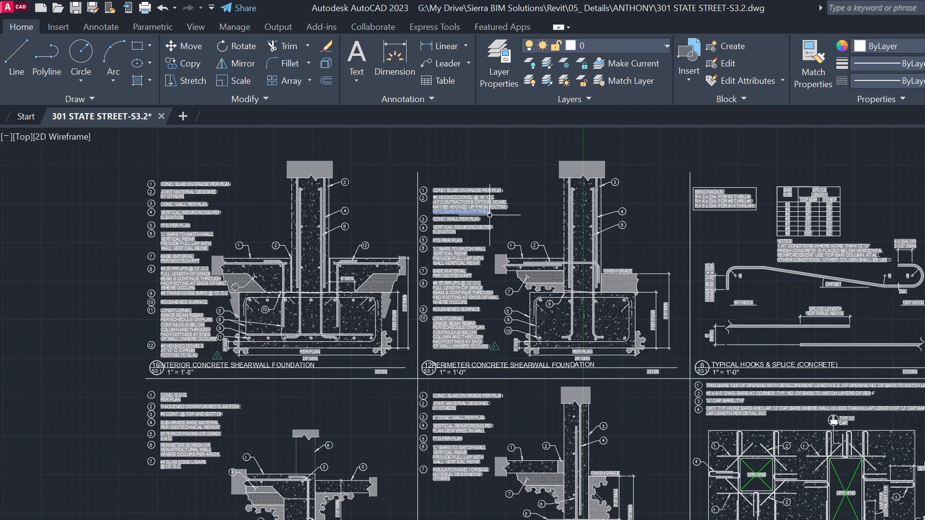
pyautogui.scroll(1, 487, 347)
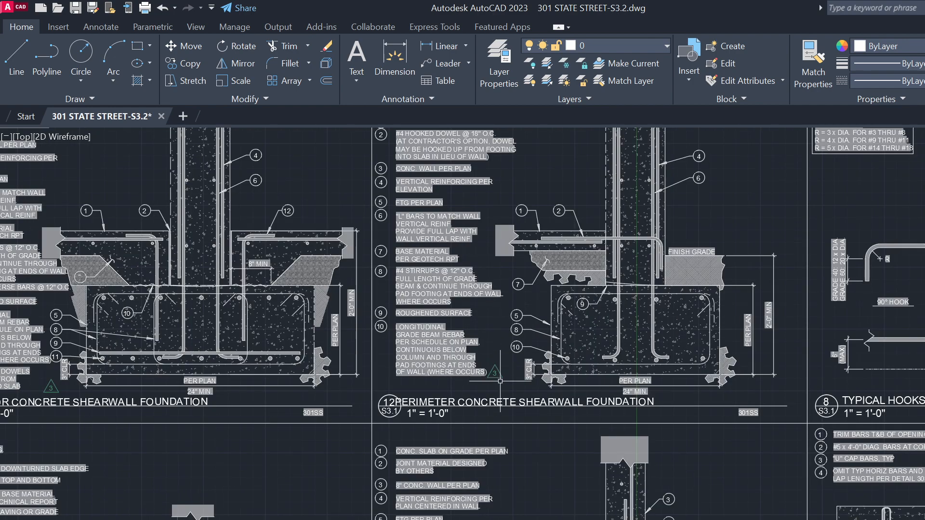
pyautogui.scroll(1, 458, 396)
pyautogui.scroll(2, 461, 387)
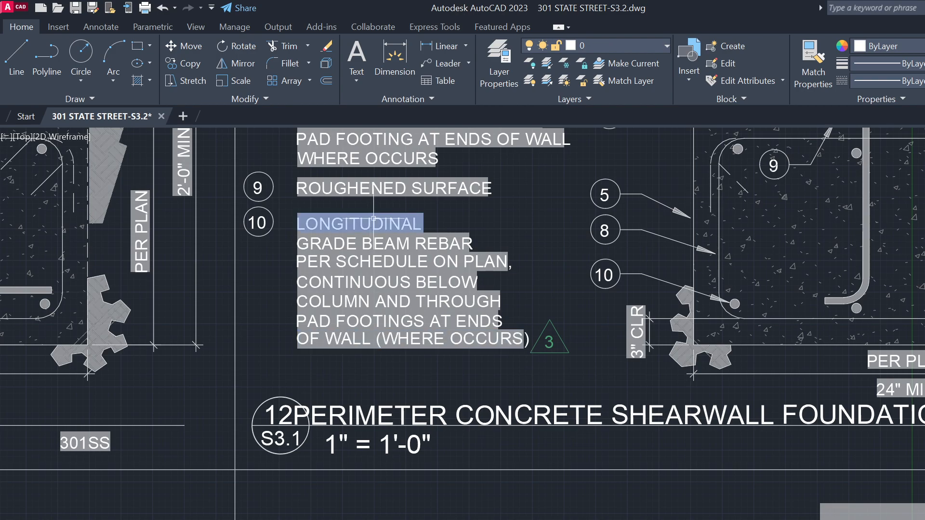
# Use Select Similar on a grey fill behind a note to catch every solid background hatch, then erase them
pyautogui.click(493, 349)
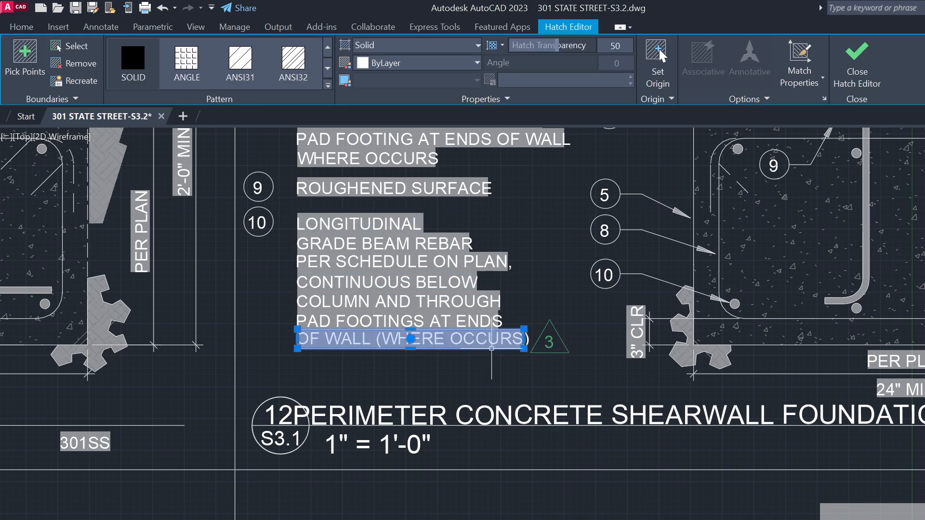
pyautogui.rightClick(492, 349)
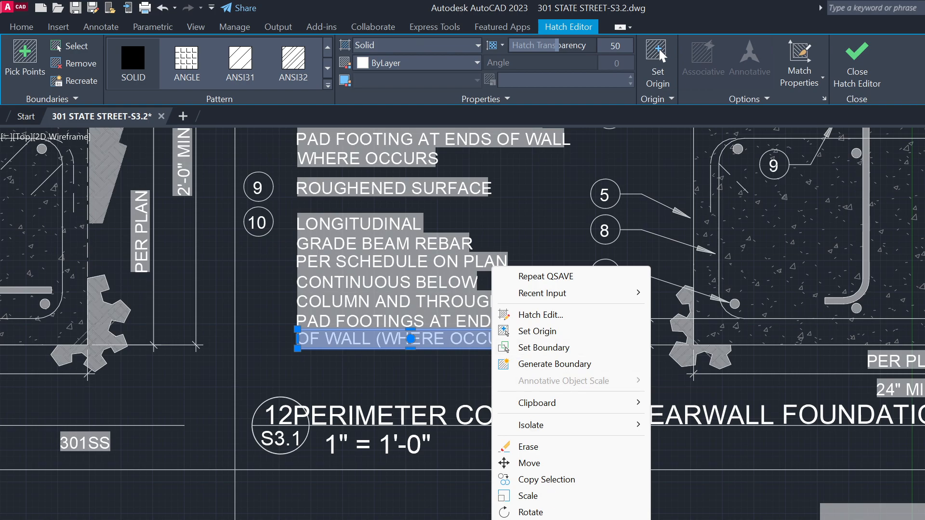
pyautogui.click(542, 519)
pyautogui.scroll(-1, 366, 519)
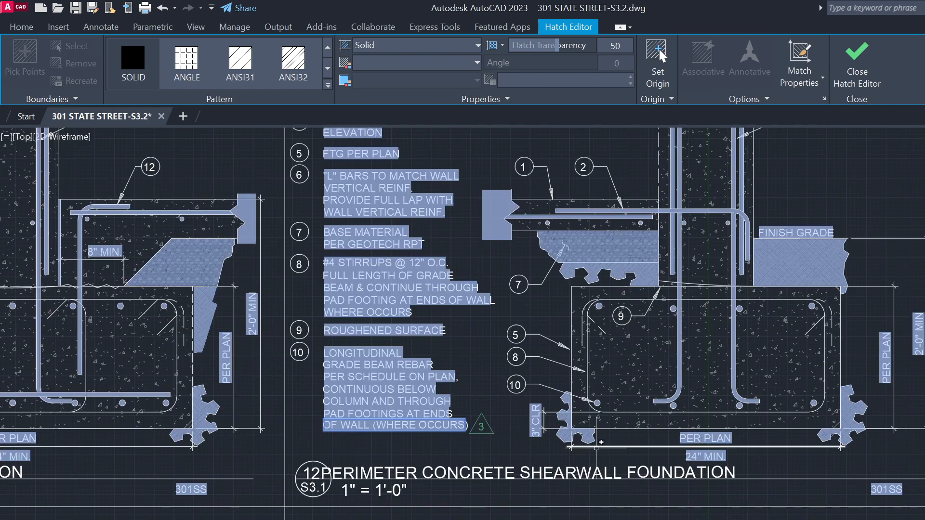
pyautogui.scroll(1, 770, 270)
pyautogui.scroll(1, 491, 245)
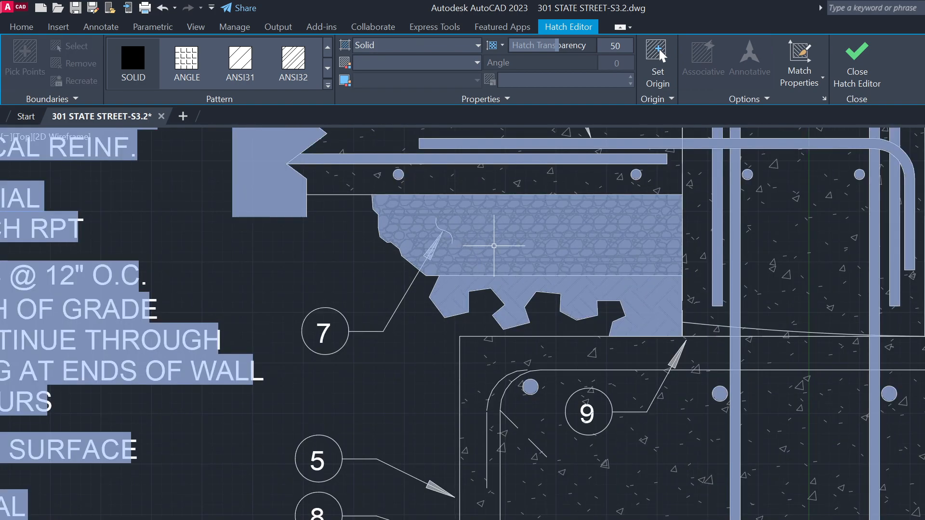
pyautogui.scroll(-1, 536, 277)
pyautogui.scroll(-1, 653, 281)
pyautogui.scroll(-2, 638, 311)
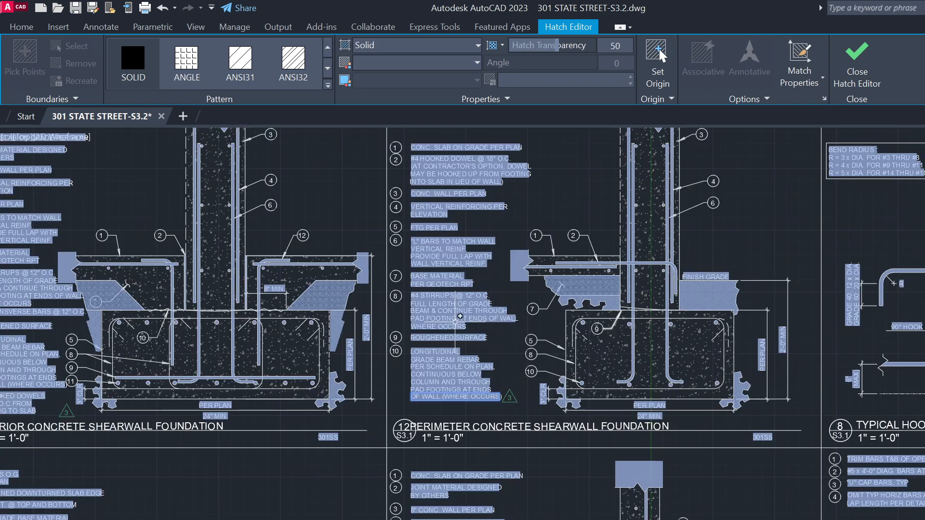
pyautogui.scroll(3, 463, 326)
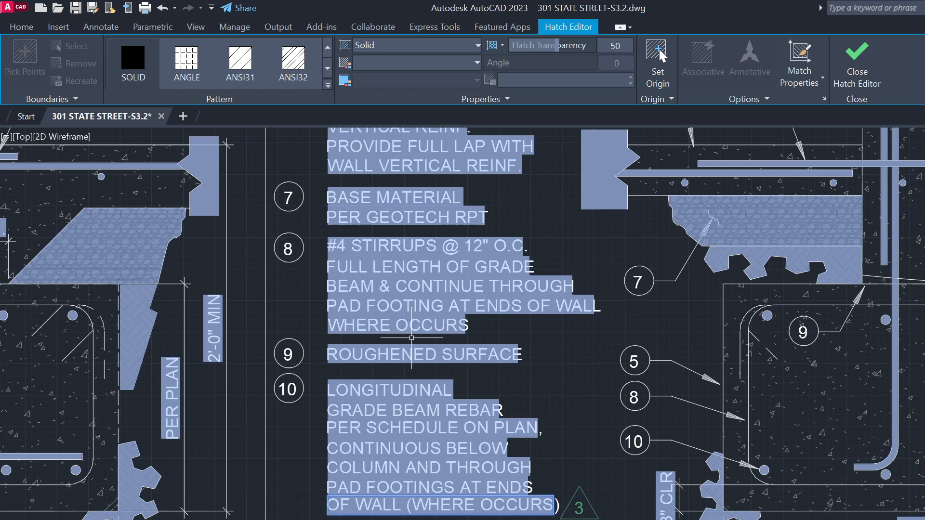
pyautogui.scroll(-1, 410, 338)
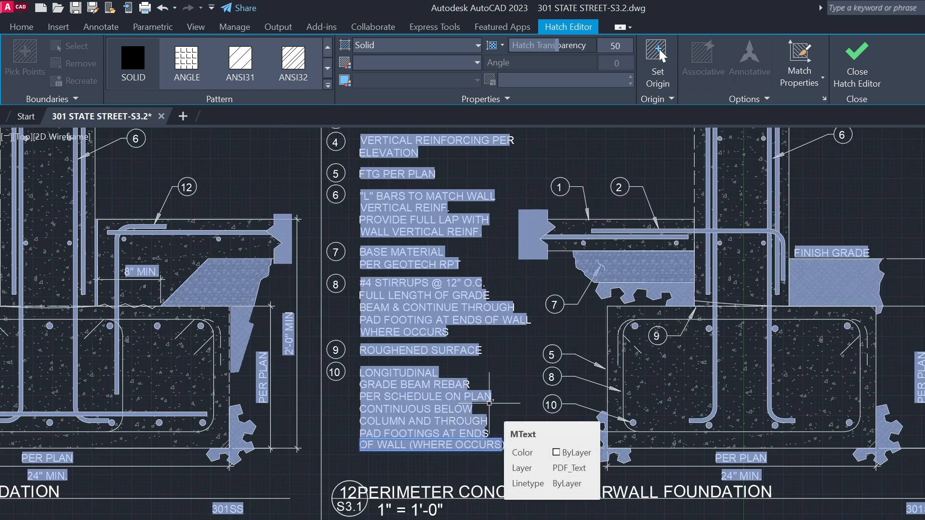
pyautogui.press('Escape')
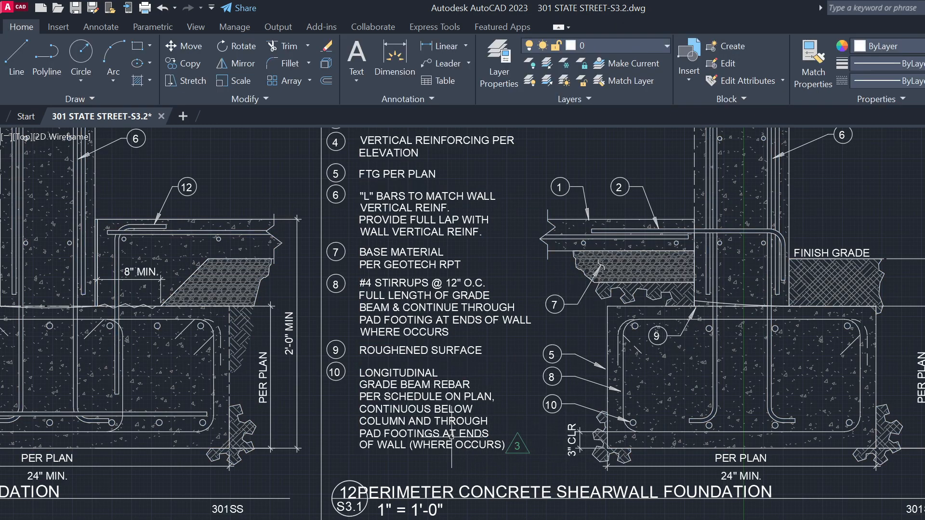
pyautogui.moveTo(788, 449); pyautogui.dragTo(582, 438, button='middle')
pyautogui.scroll(2, 629, 414)
pyautogui.click(644, 391)
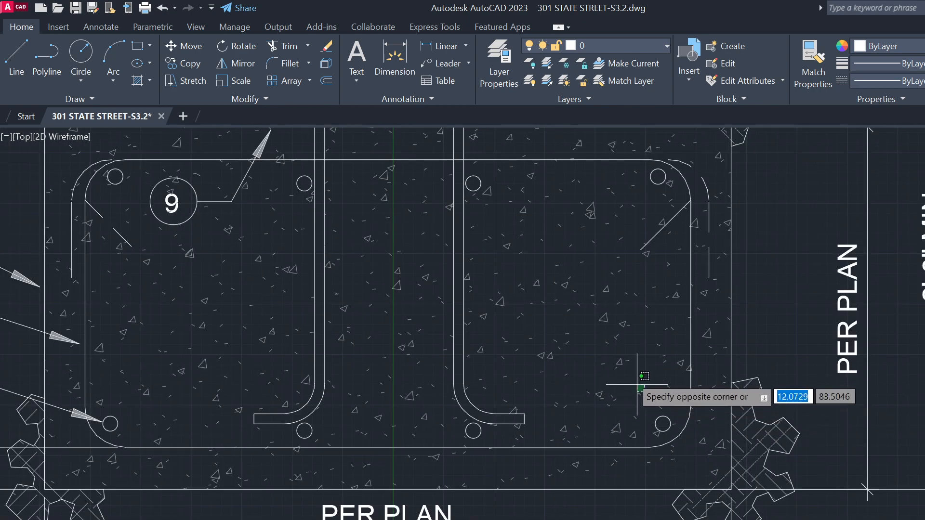
pyautogui.click(583, 295)
pyautogui.press('Escape')
pyautogui.click(616, 351)
pyautogui.click(553, 290)
pyautogui.press('Escape')
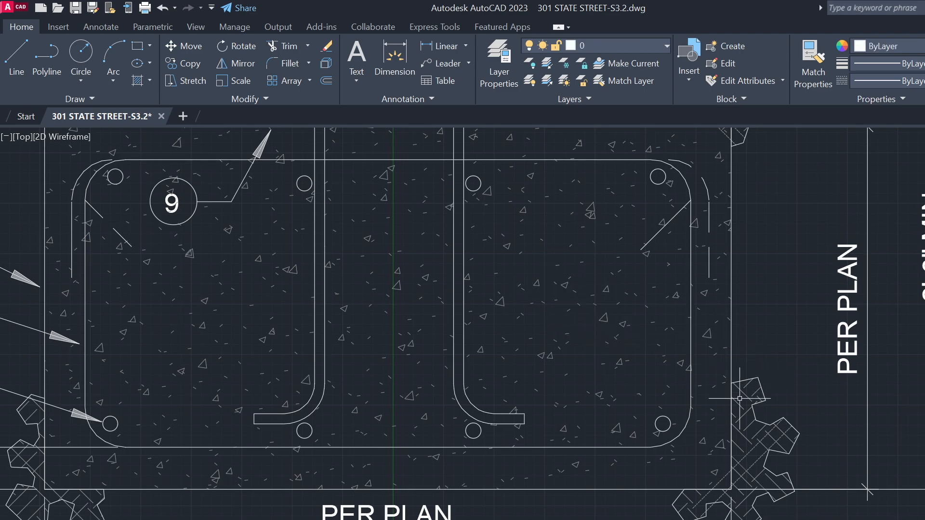
pyautogui.click(621, 363)
pyautogui.rightClick(622, 364)
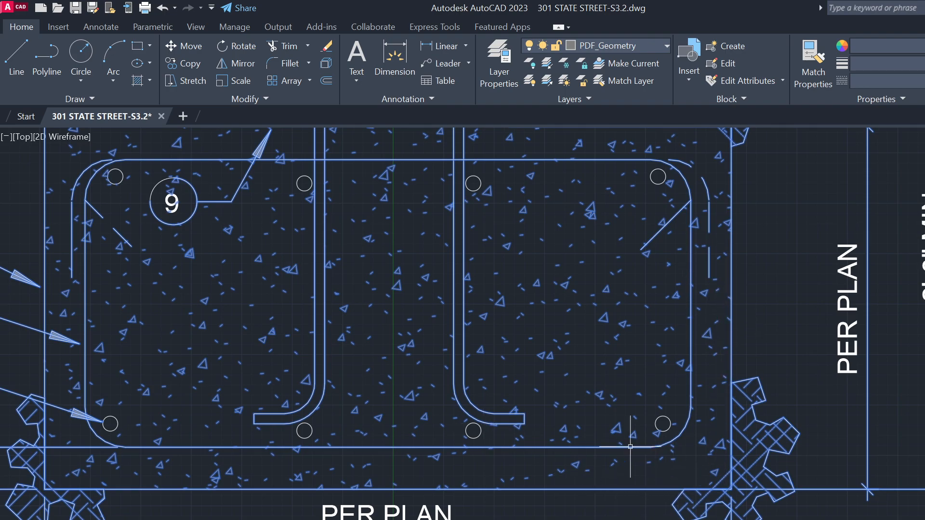
pyautogui.scroll(-2, 477, 506)
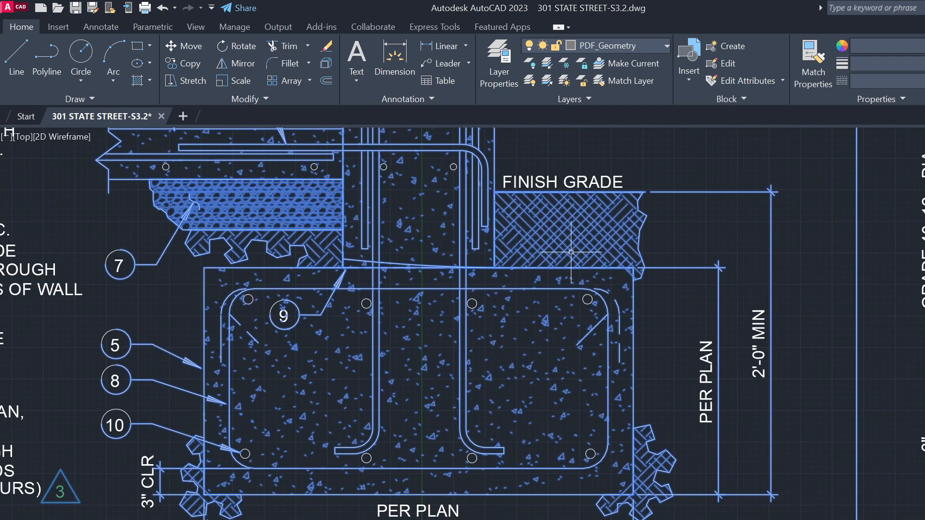
pyautogui.press('Escape')
pyautogui.scroll(2, 572, 369)
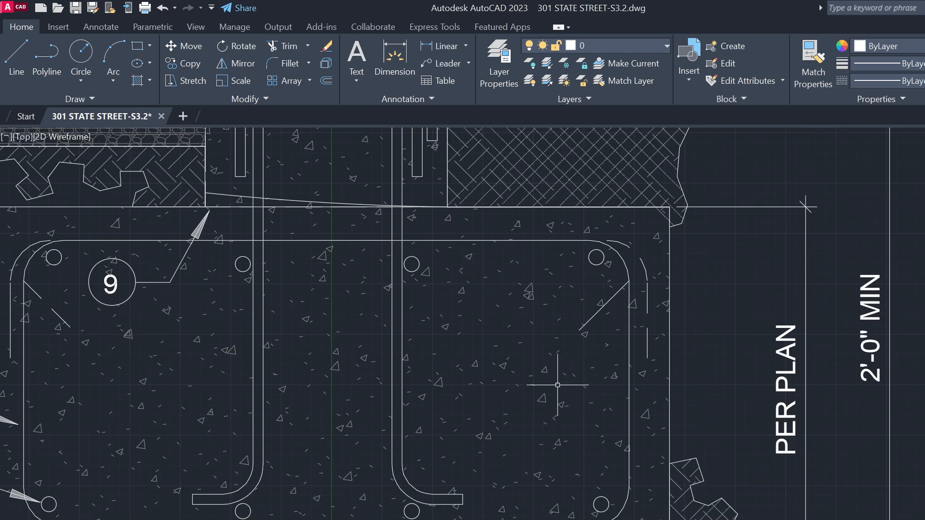
pyautogui.scroll(-3, 554, 409)
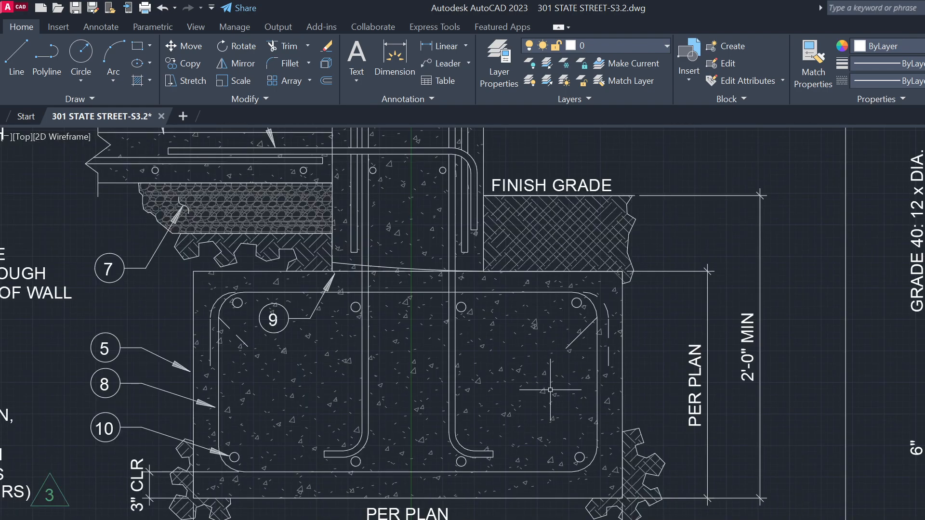
pyautogui.scroll(-1, 537, 386)
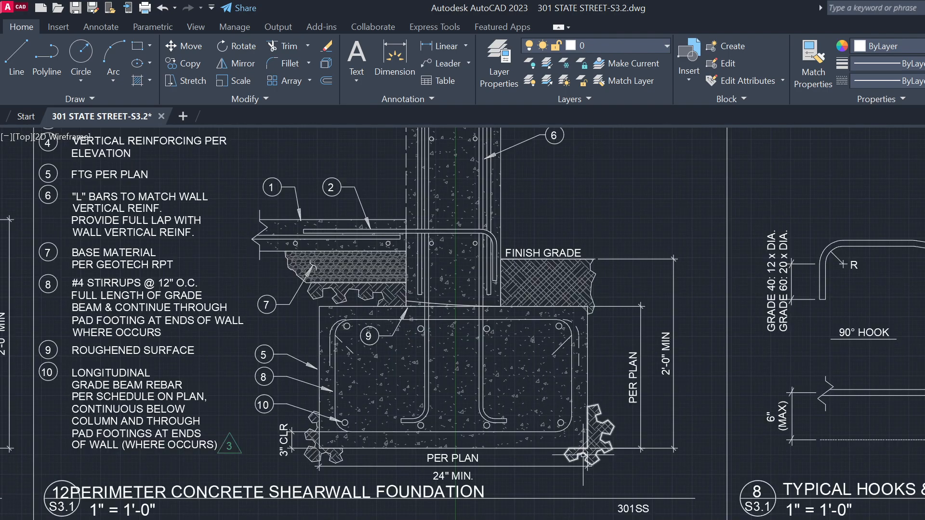
pyautogui.scroll(4, 545, 390)
pyautogui.click(549, 385)
pyautogui.click(532, 362)
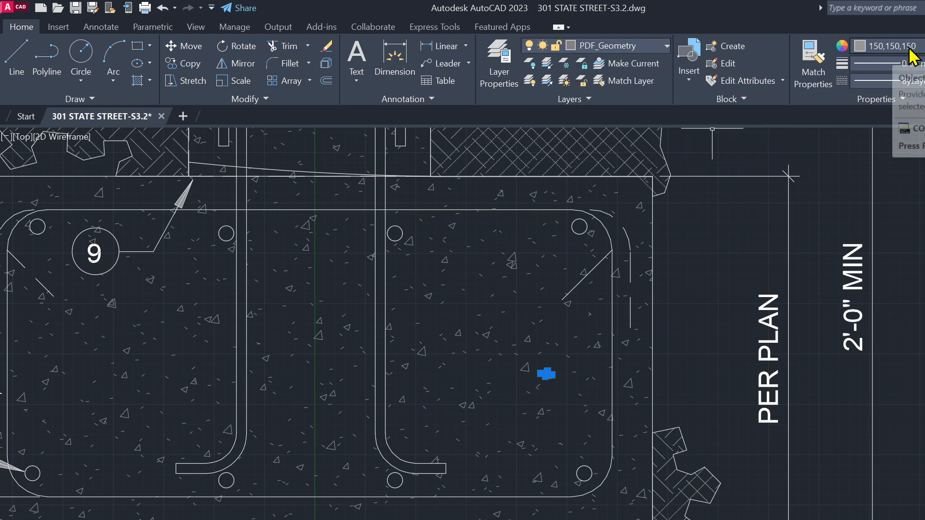
pyautogui.press('Escape')
pyautogui.click(652, 379)
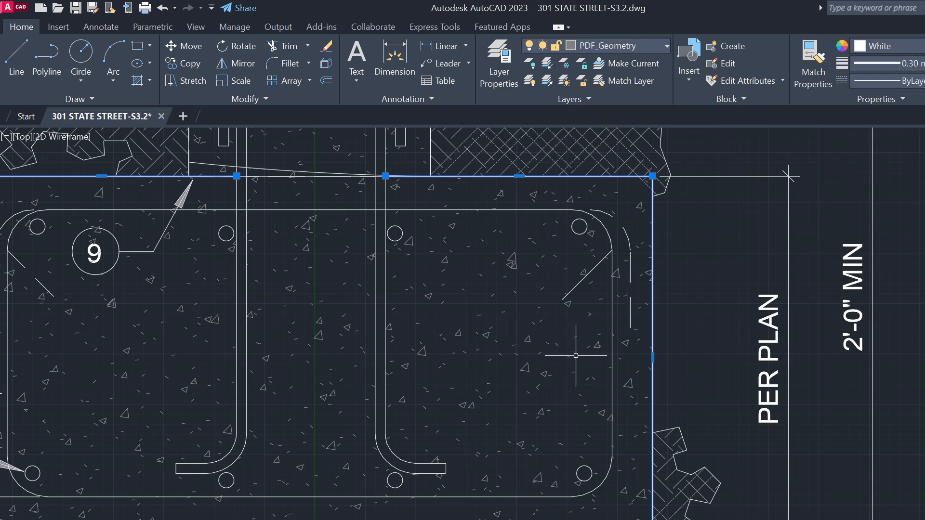
pyautogui.scroll(-2, 585, 397)
pyautogui.scroll(-2, 585, 396)
pyautogui.scroll(-5, 558, 334)
pyautogui.press('Escape')
pyautogui.scroll(5, 543, 448)
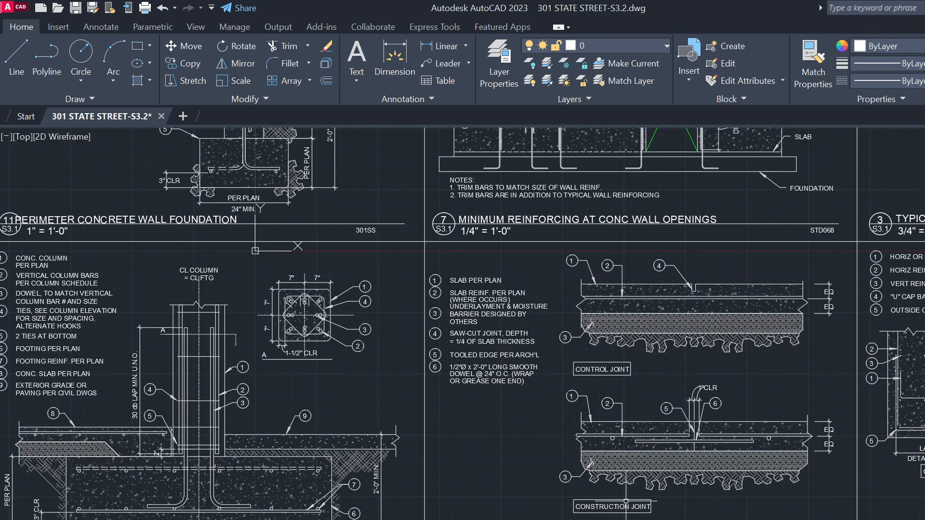
pyautogui.scroll(-5, 537, 355)
pyautogui.click(828, 518)
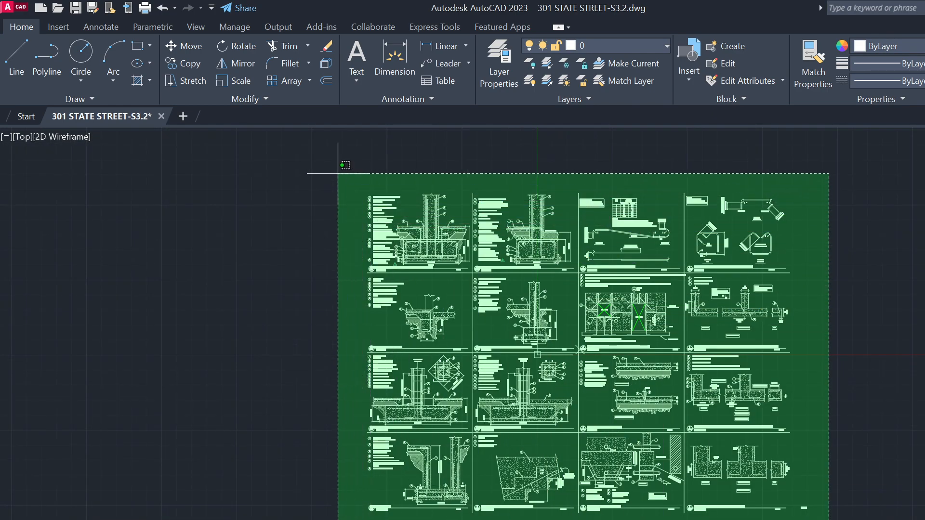
# Filter the full selection with QSELECT to keep only True Color 150,150,150 objects
pyautogui.click(357, 177)
pyautogui.write('Q')
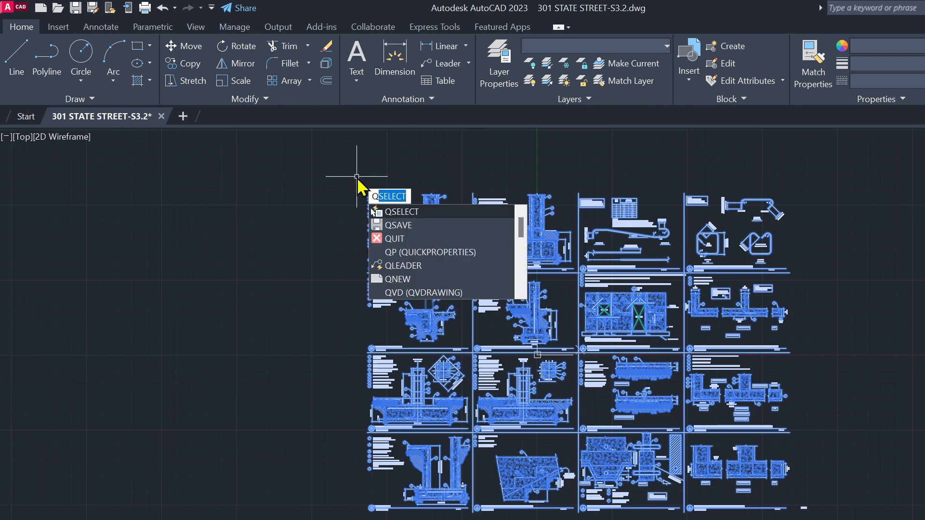
pyautogui.press('Return')
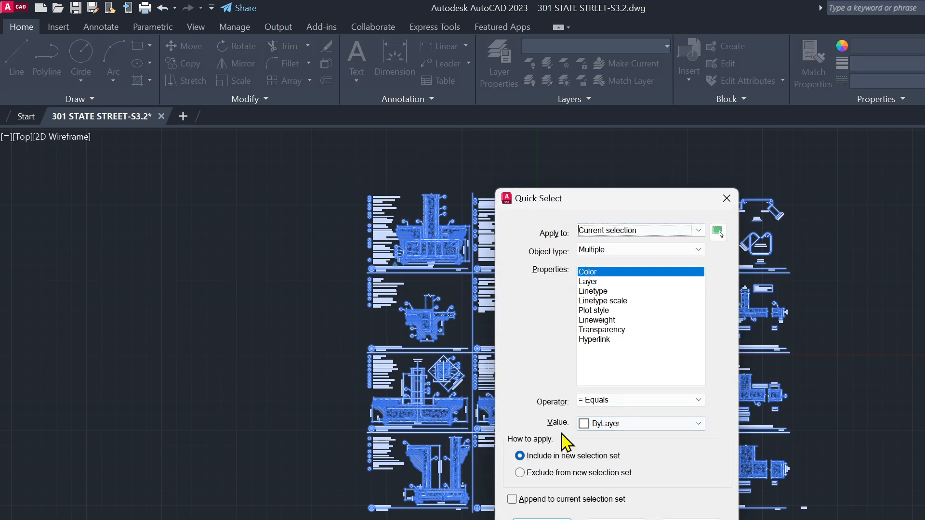
pyautogui.click(618, 424)
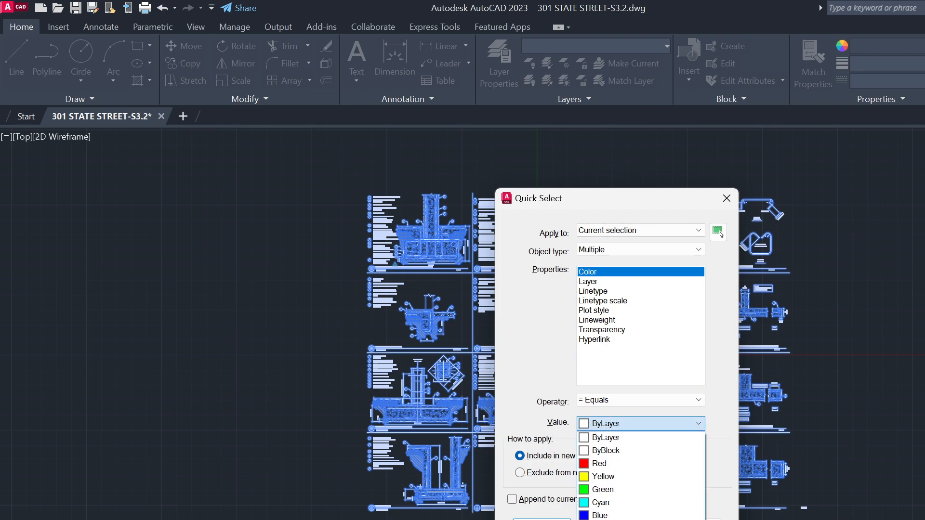
pyautogui.click(622, 519)
pyautogui.click(530, 262)
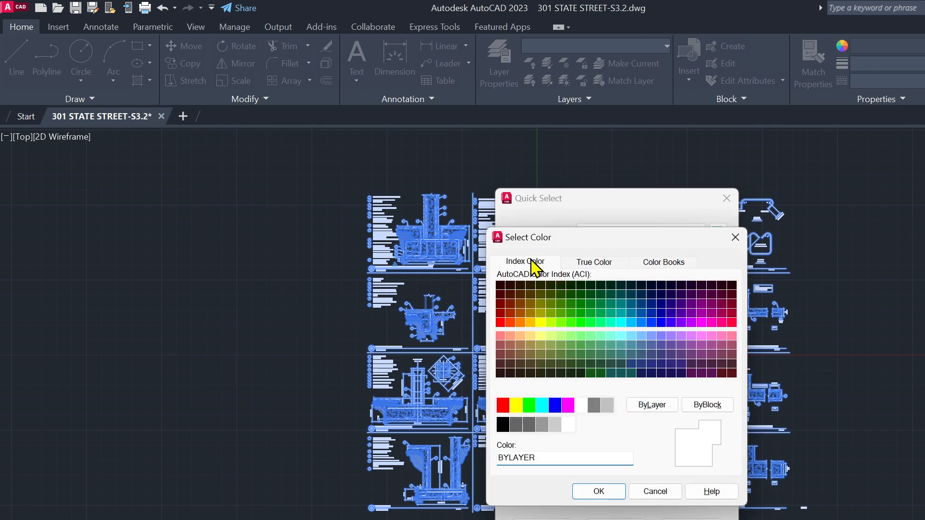
pyautogui.click(587, 264)
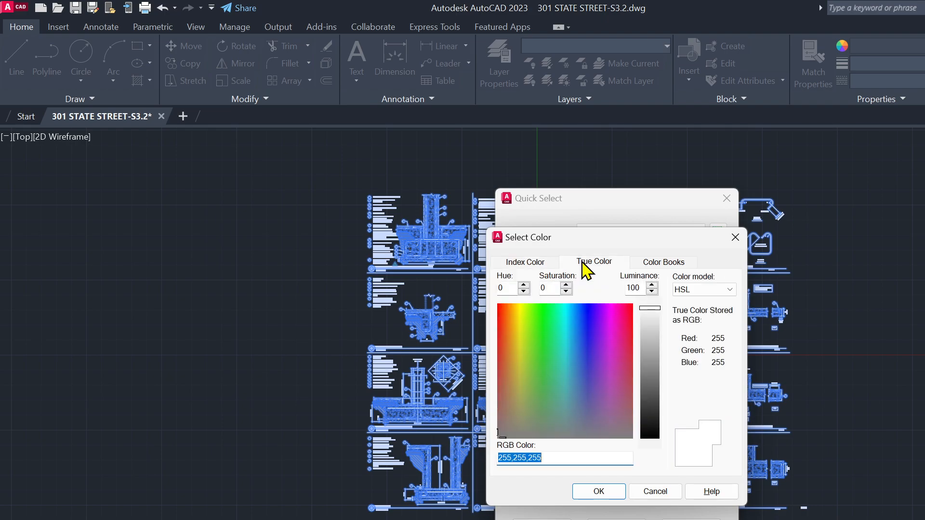
pyautogui.write('150,150,150')
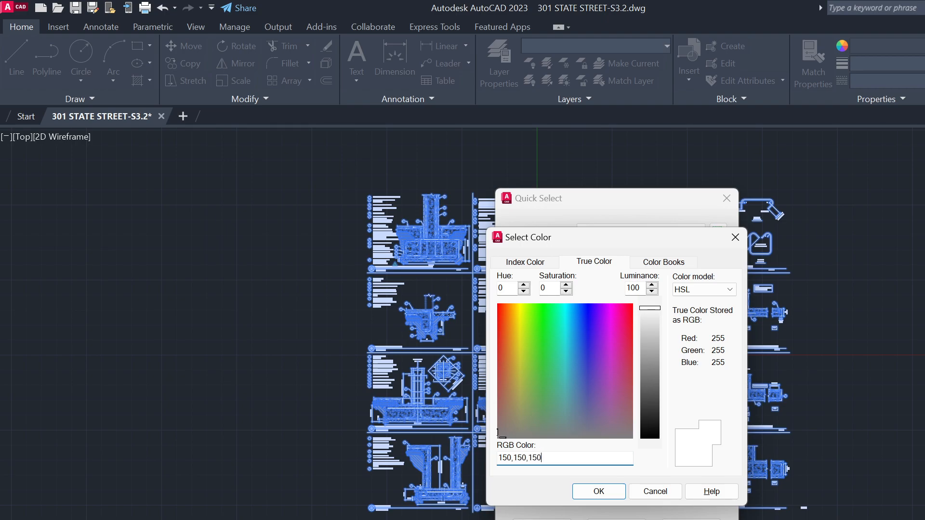
pyautogui.click(603, 497)
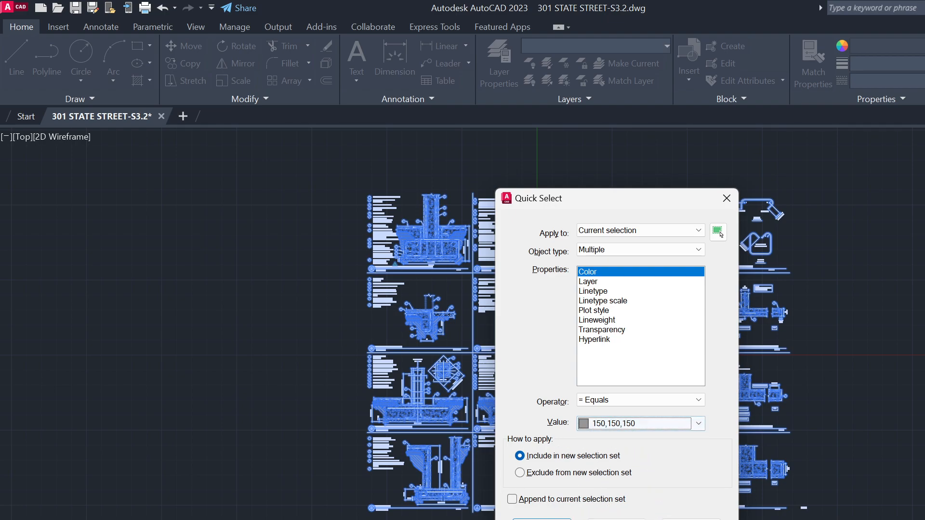
pyautogui.click(717, 232)
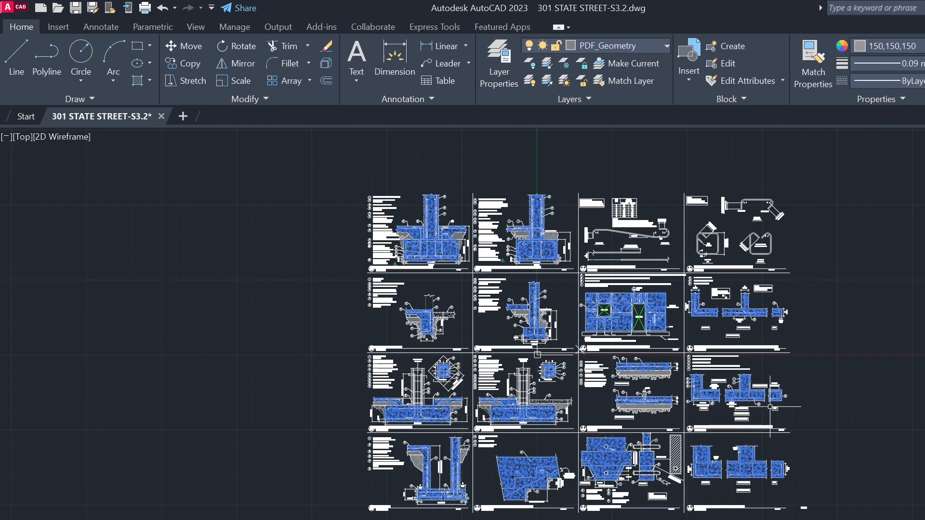
# Erase the selected grey 150,150,150 concrete hatches
pyautogui.scroll(10, 537, 355)
pyautogui.scroll(-2, 607, 390)
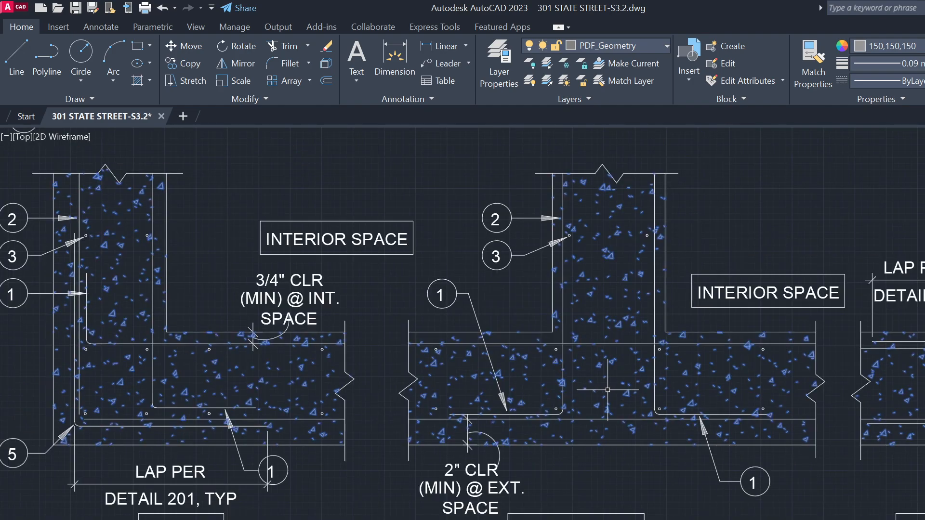
pyautogui.press('Delete')
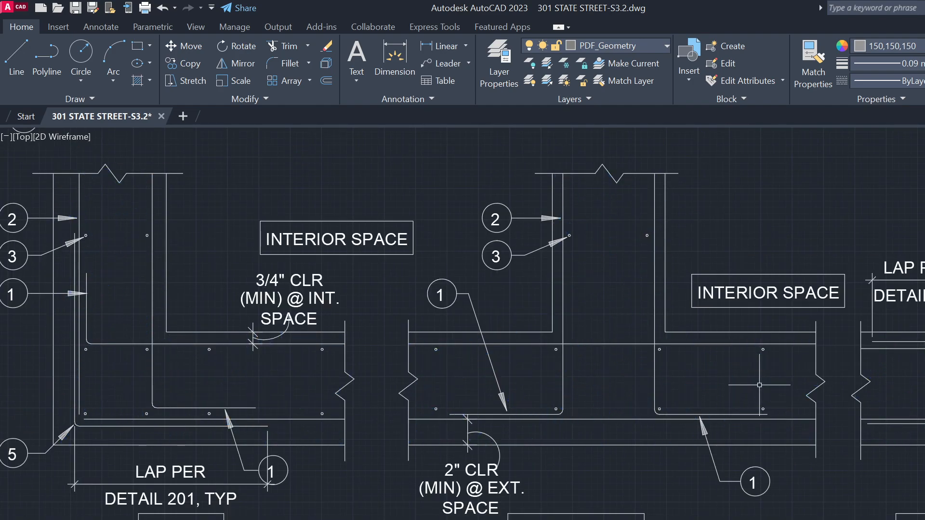
# Save the drawing and review the column-to-perimeter-footing details
pyautogui.scroll(-4, 780, 380)
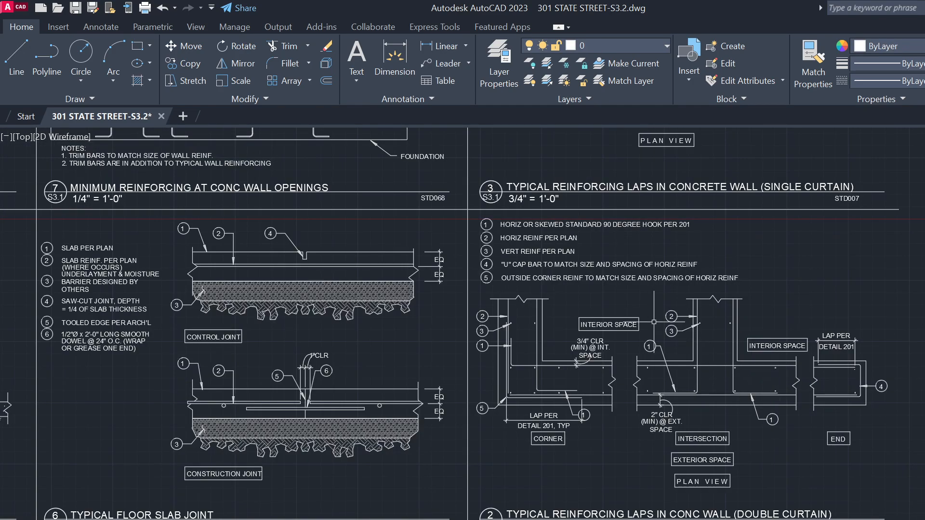
pyautogui.hotkey('ctrl', 's')
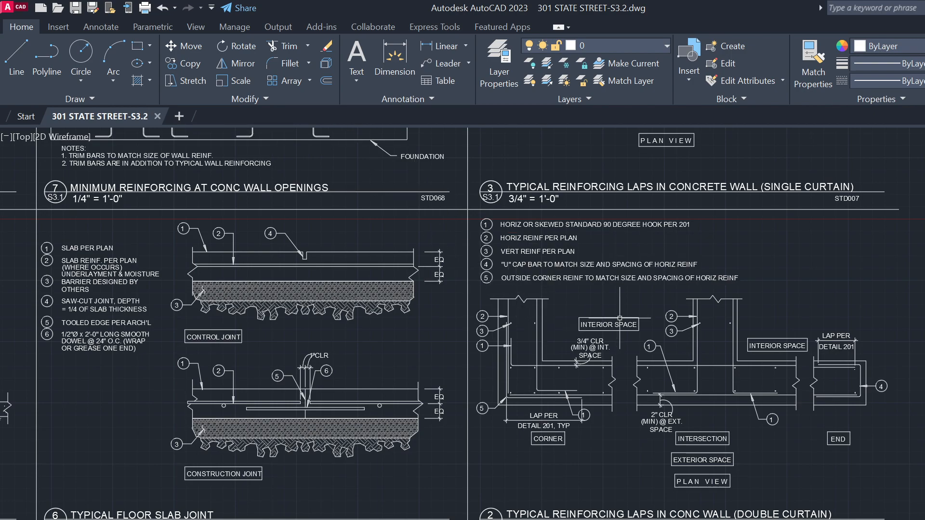
pyautogui.scroll(-2, 729, 305)
pyautogui.scroll(2, 512, 369)
pyautogui.moveTo(512, 369); pyautogui.dragTo(685, 369, button='middle')
pyautogui.moveTo(259, 386); pyautogui.dragTo(541, 380, button='middle')
pyautogui.scroll(4, 376, 329)
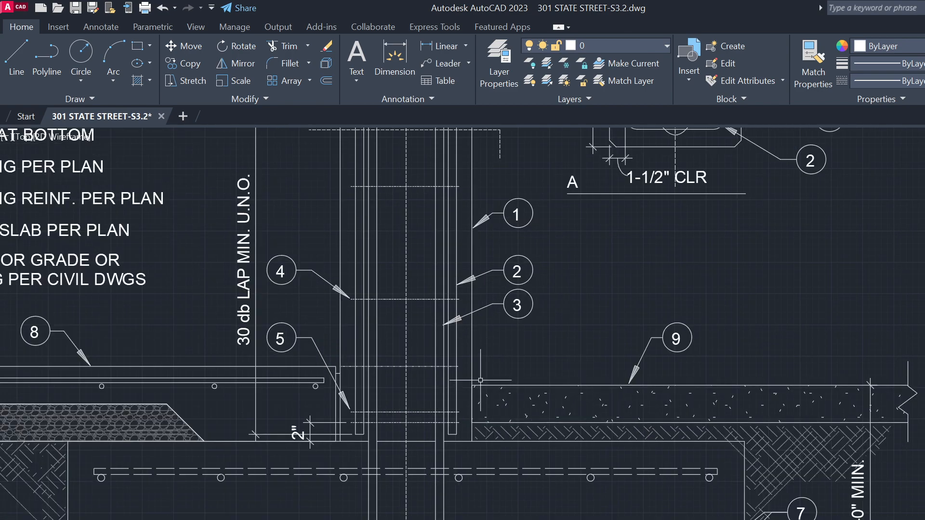
pyautogui.scroll(-4, 479, 383)
# Select the EXTERIOR GRADE and PAVING PER CIVIL DWGS note lines, then clear the selection
pyautogui.scroll(3, 307, 347)
pyautogui.click(310, 335)
pyautogui.scroll(3, 277, 347)
pyautogui.scroll(2, 277, 346)
pyautogui.click(643, 340)
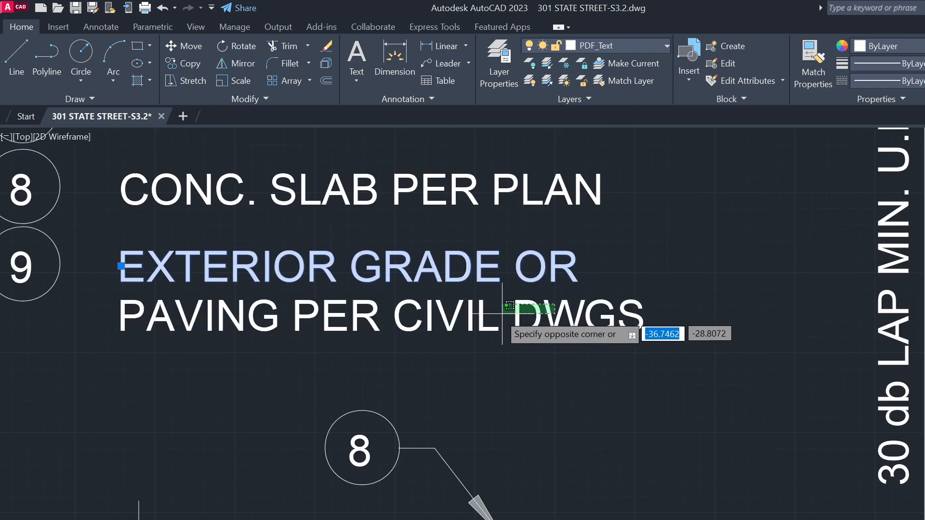
pyautogui.click(444, 328)
pyautogui.press('Escape')
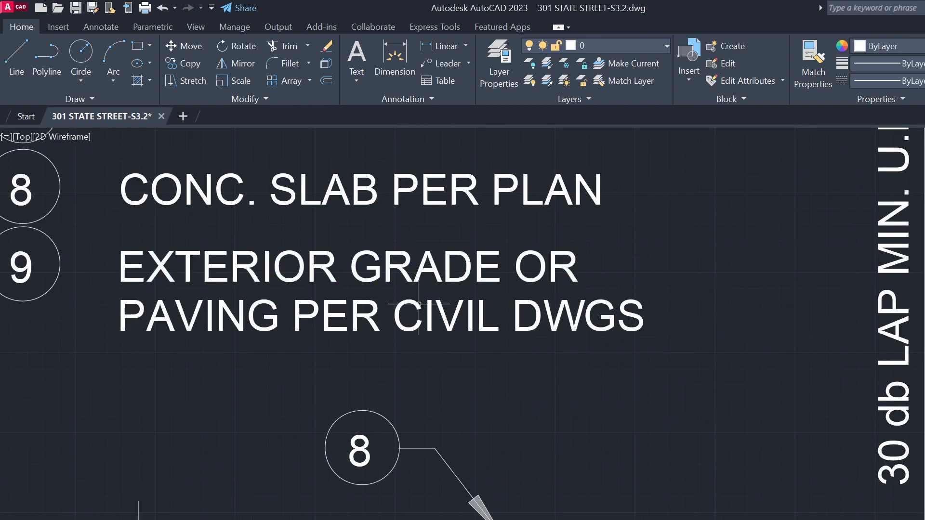
# Run TXT2MTXT and merge note 6's lines into one multiline text block
pyautogui.scroll(-4, 440, 330)
pyautogui.scroll(-4, 442, 314)
pyautogui.scroll(4, 479, 300)
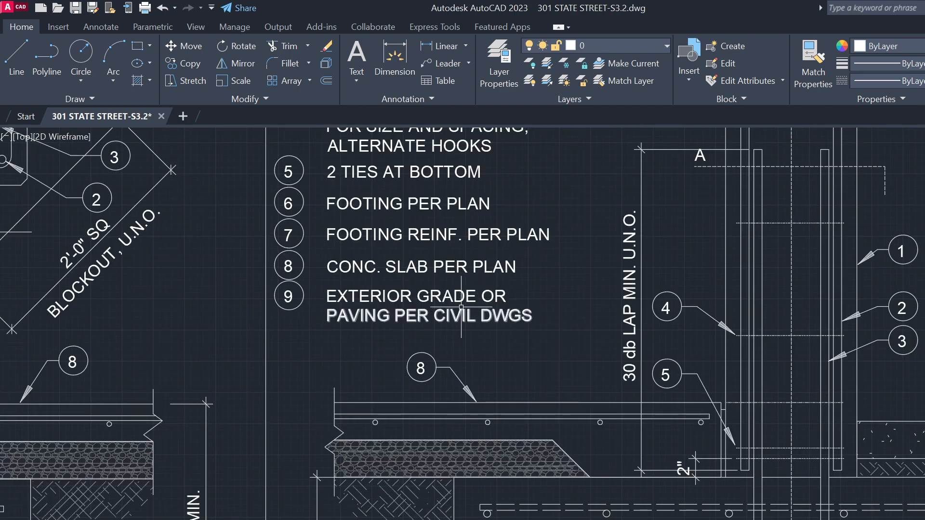
pyautogui.write('T')
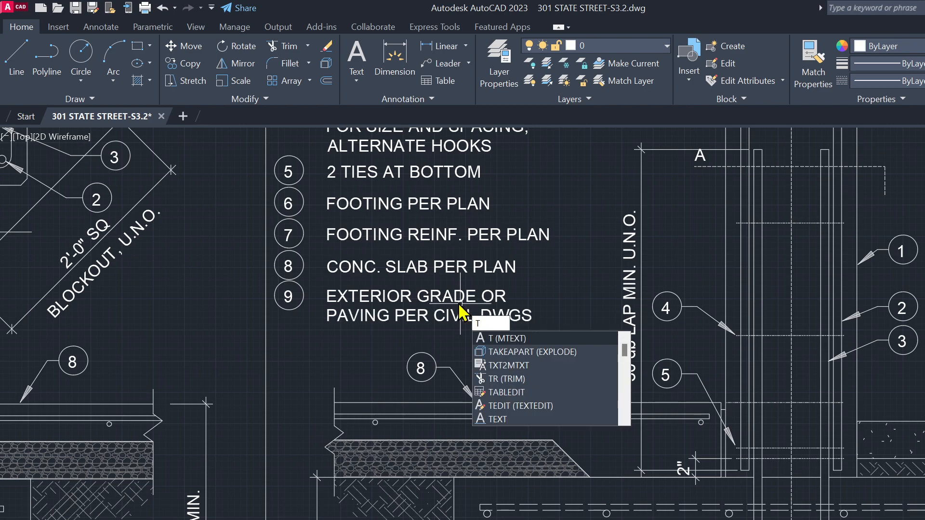
pyautogui.write('X')
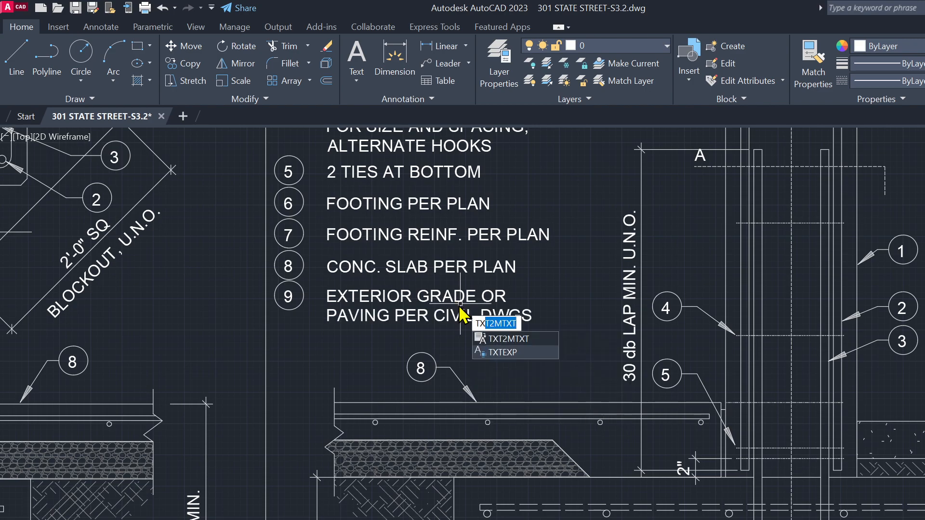
pyautogui.click(526, 340)
pyautogui.scroll(-4, 539, 357)
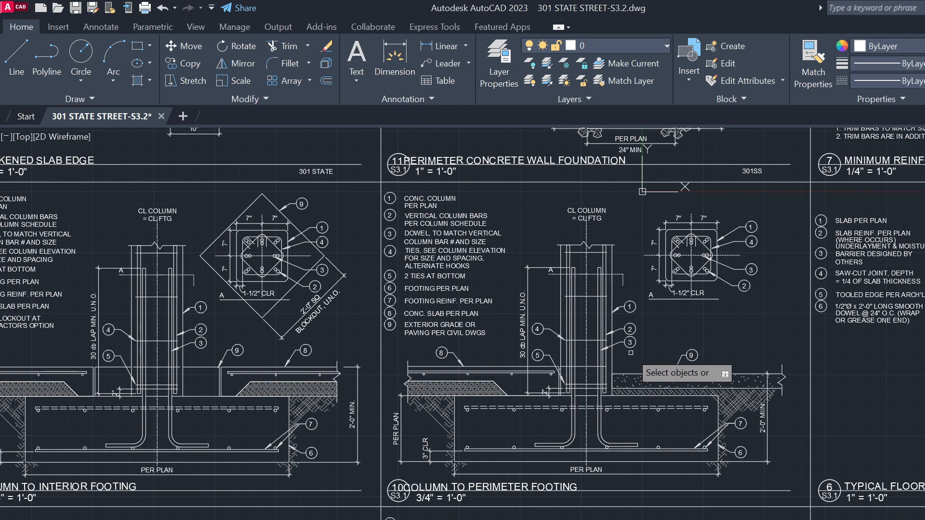
pyautogui.moveTo(797, 351); pyautogui.dragTo(621, 374, button='middle')
pyautogui.scroll(1, 737, 362)
pyautogui.moveTo(717, 367); pyautogui.dragTo(418, 355, button='middle')
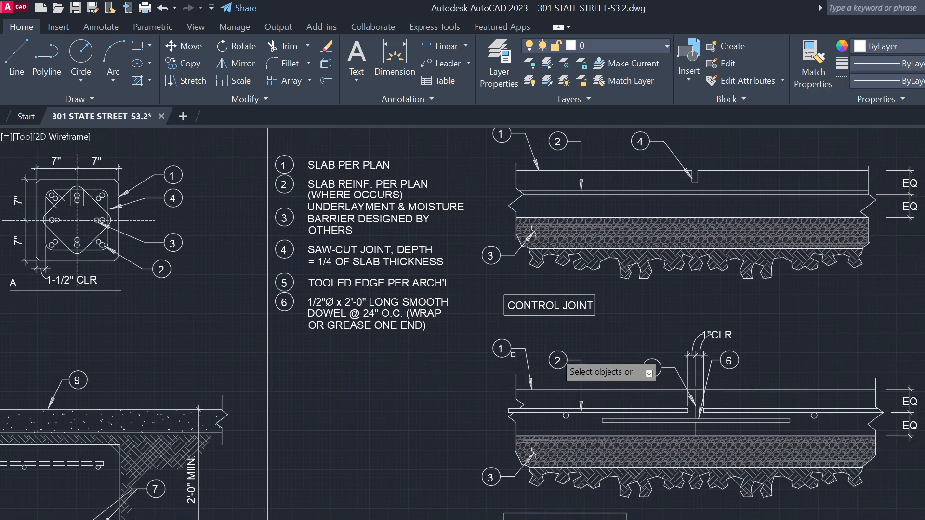
pyautogui.scroll(-3, 463, 357)
pyautogui.scroll(7, 409, 313)
pyautogui.click(487, 392)
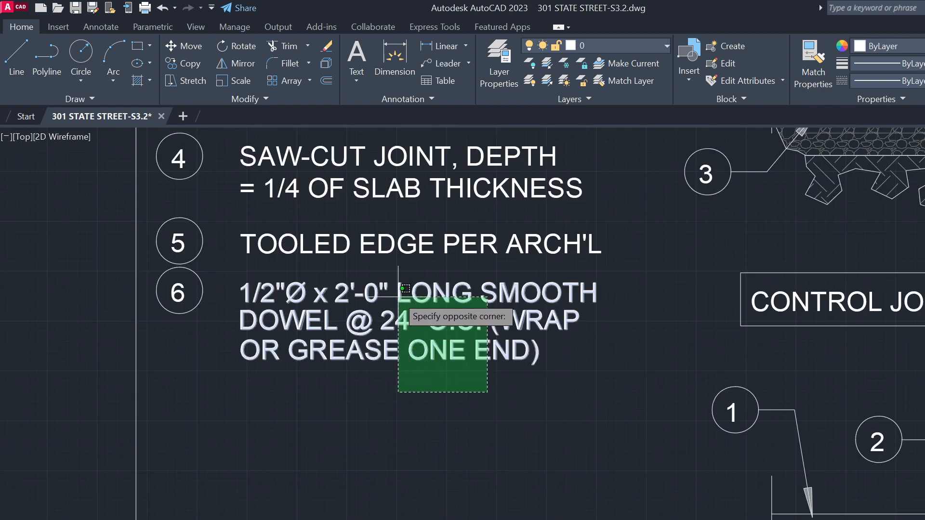
pyautogui.click(405, 289)
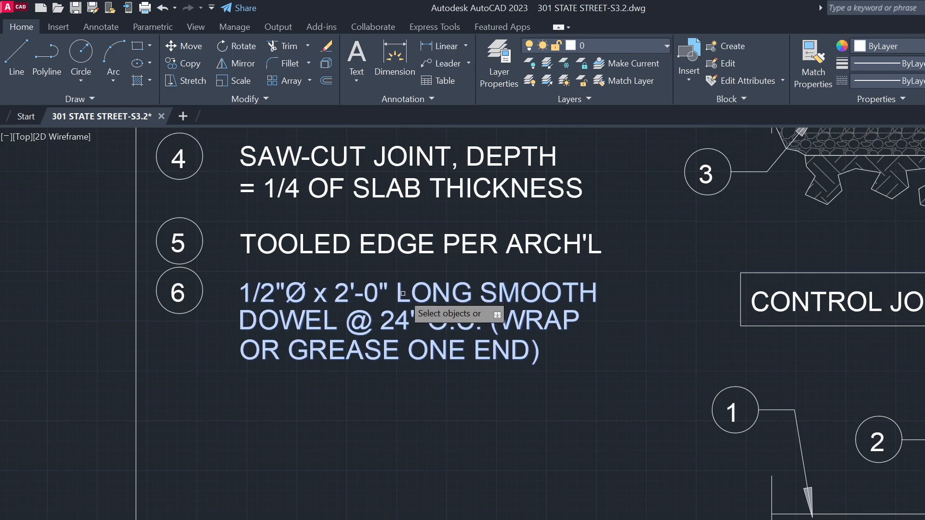
pyautogui.press('Return')
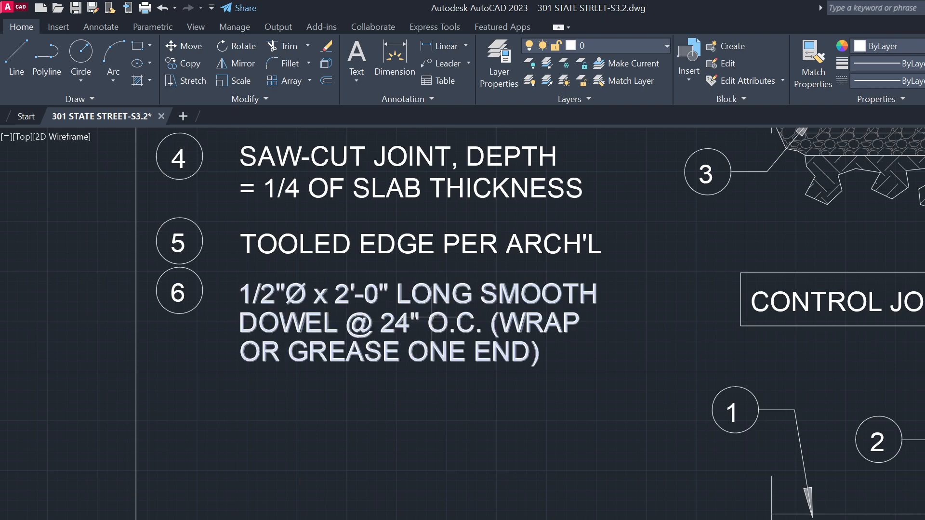
# Combine notes 5, 4 and 3 into single multiline notes
pyautogui.scroll(-2, 388, 423)
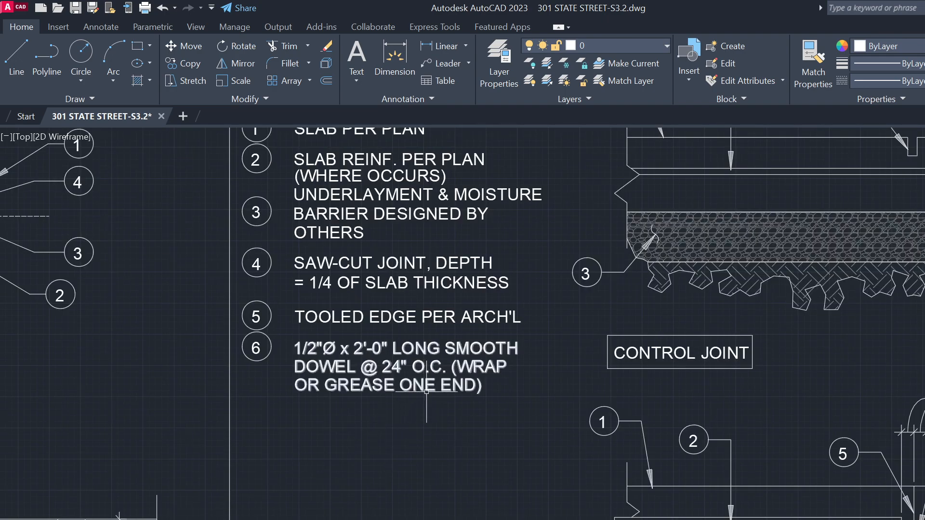
pyautogui.press('Return')
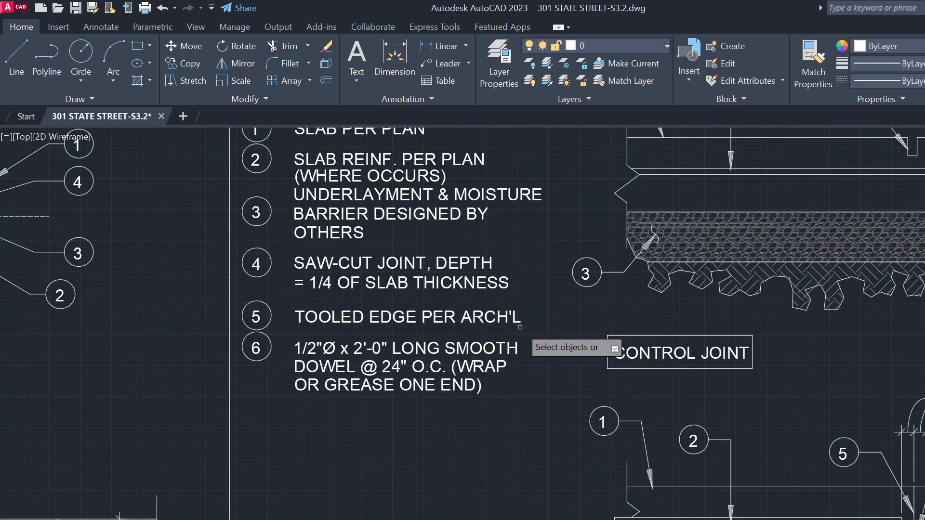
pyautogui.click(439, 316)
pyautogui.press('Return')
pyautogui.press('Return')
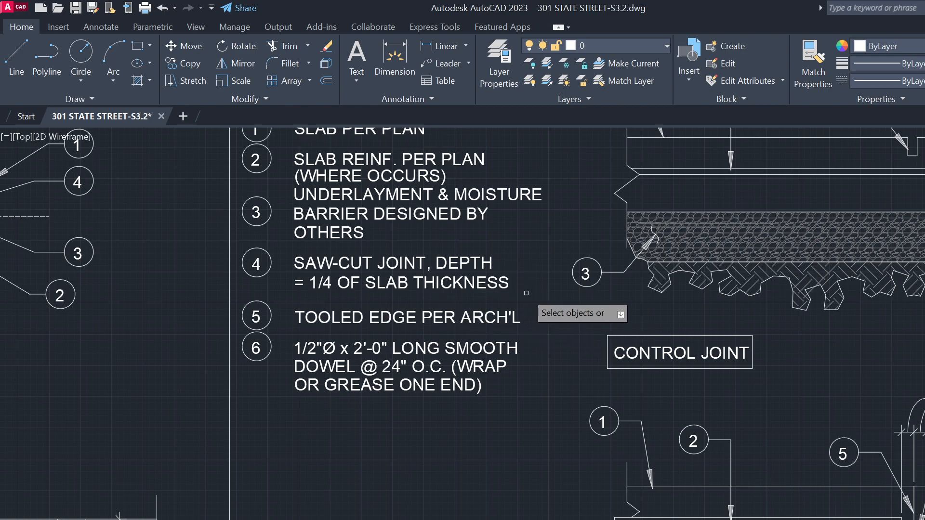
pyautogui.click(416, 269)
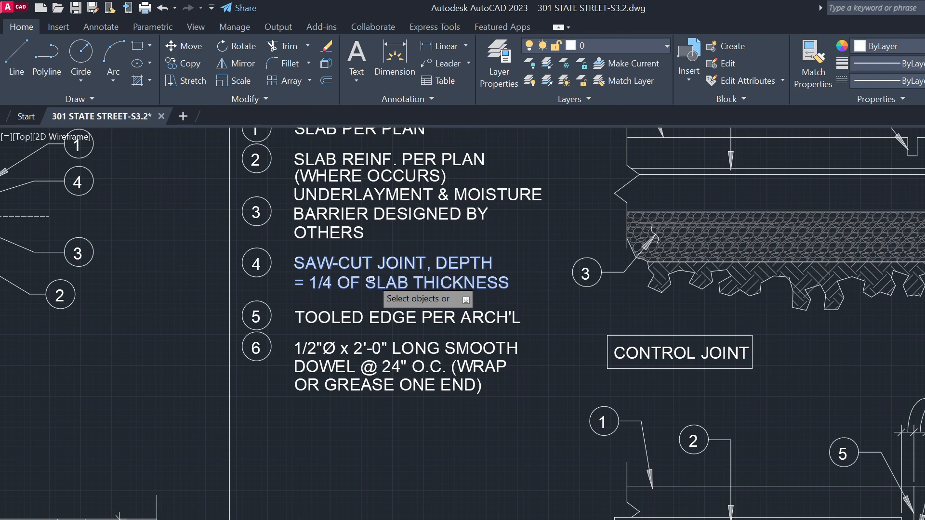
pyautogui.press('Return')
pyautogui.moveTo(495, 296); pyautogui.dragTo(463, 388, button='middle')
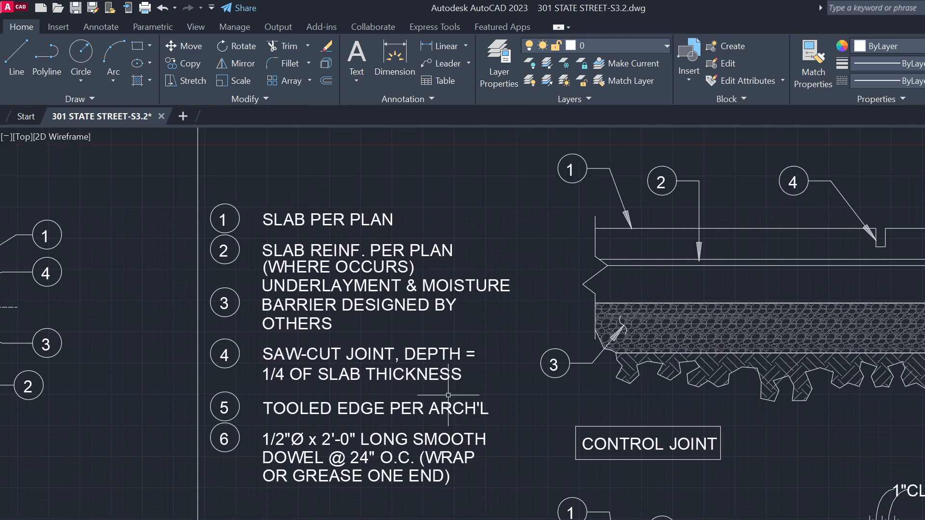
pyautogui.press('Return')
pyautogui.click(302, 304)
pyautogui.press('Return')
# Combine note 2 with its underlayment lines and note 1 SLAB PER PLAN into multiline notes
pyautogui.press('Return')
pyautogui.click(524, 285)
pyautogui.click(360, 245)
pyautogui.press('Return')
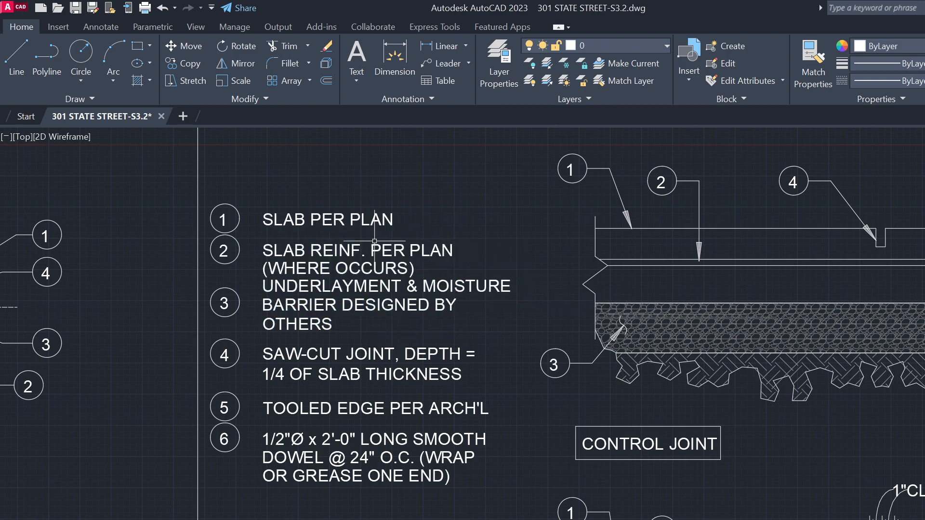
pyautogui.click(419, 228)
pyautogui.click(335, 207)
pyautogui.press('Escape')
pyautogui.press('Return')
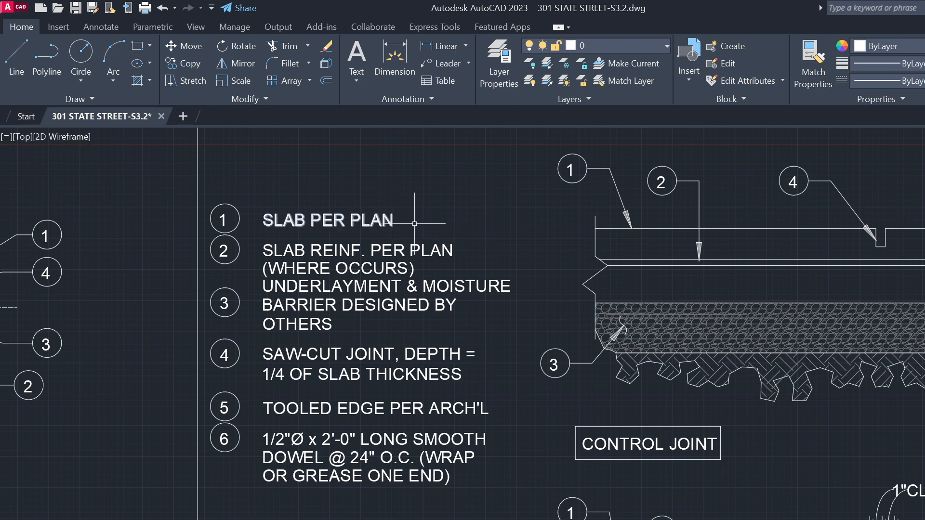
pyautogui.scroll(-2, 414, 212)
pyautogui.scroll(-1, 457, 248)
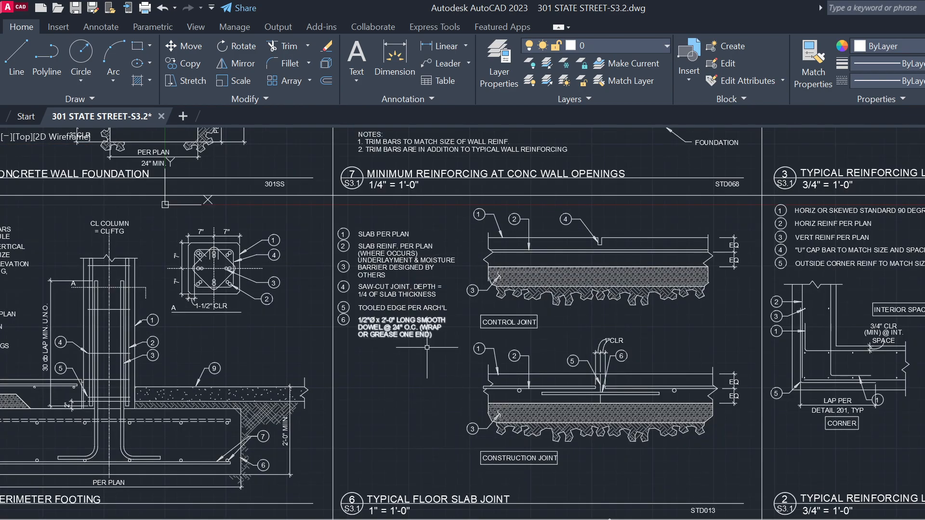
pyautogui.scroll(-5, 165, 204)
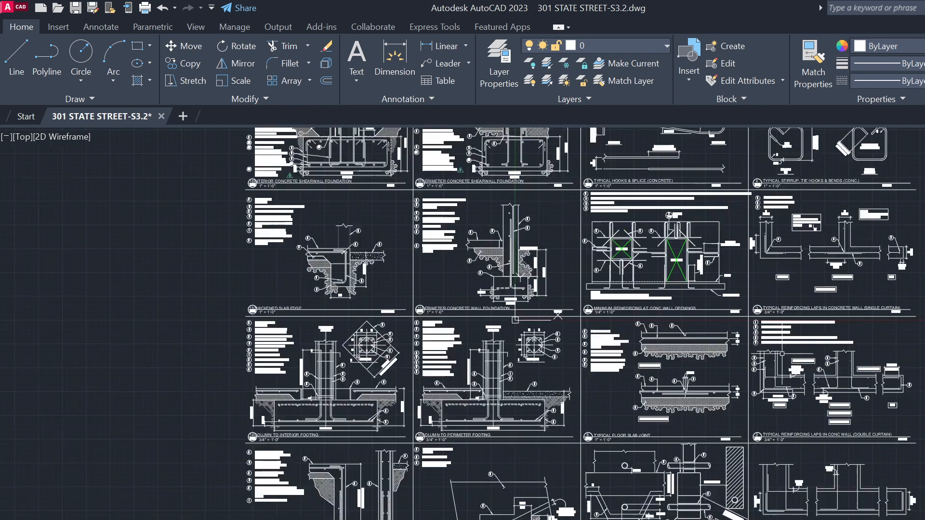
# Merge the split lines of note 10 and then note 8 into wrapped paragraphs
pyautogui.scroll(8, 457, 293)
pyautogui.scroll(-4, 457, 293)
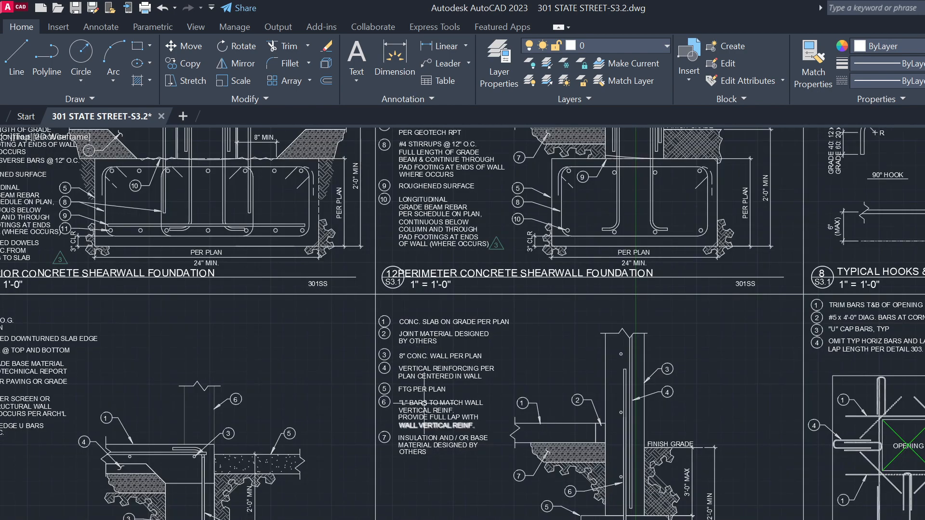
pyautogui.scroll(4, 432, 260)
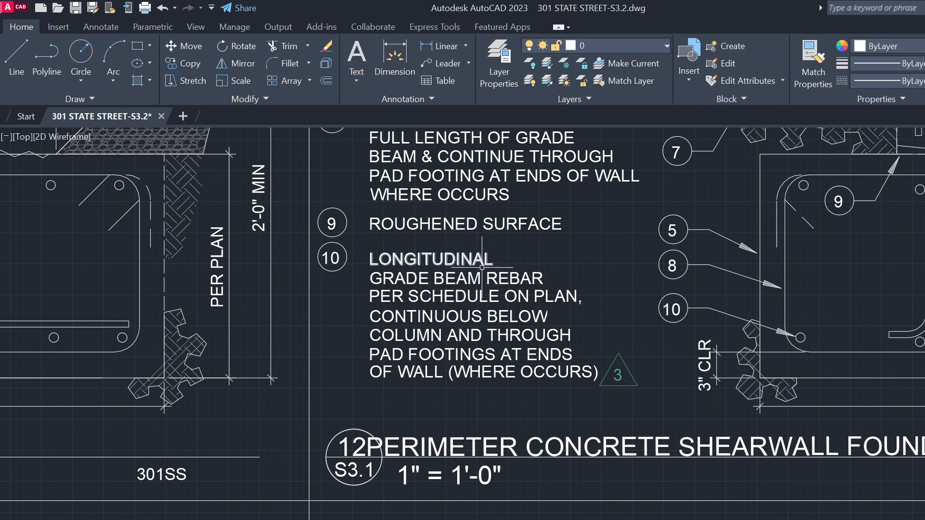
pyautogui.click(516, 385)
pyautogui.click(452, 263)
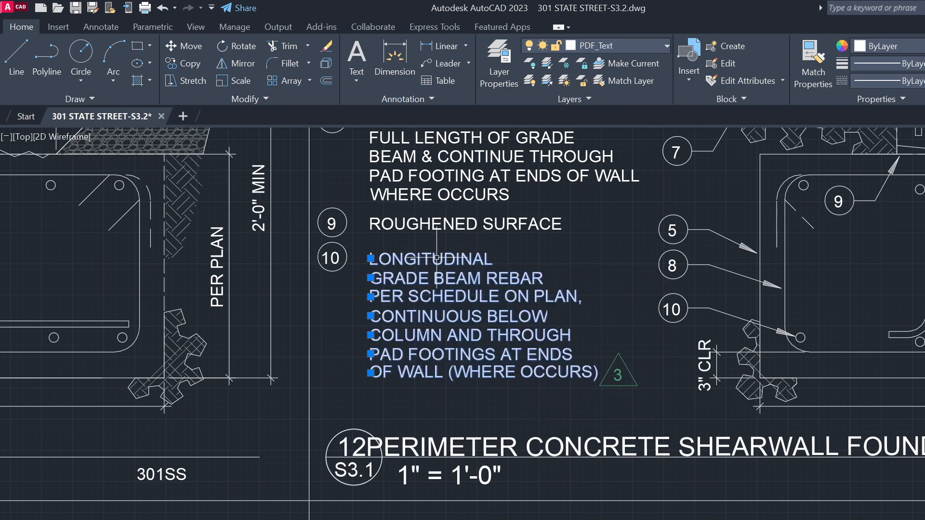
pyautogui.press('Return')
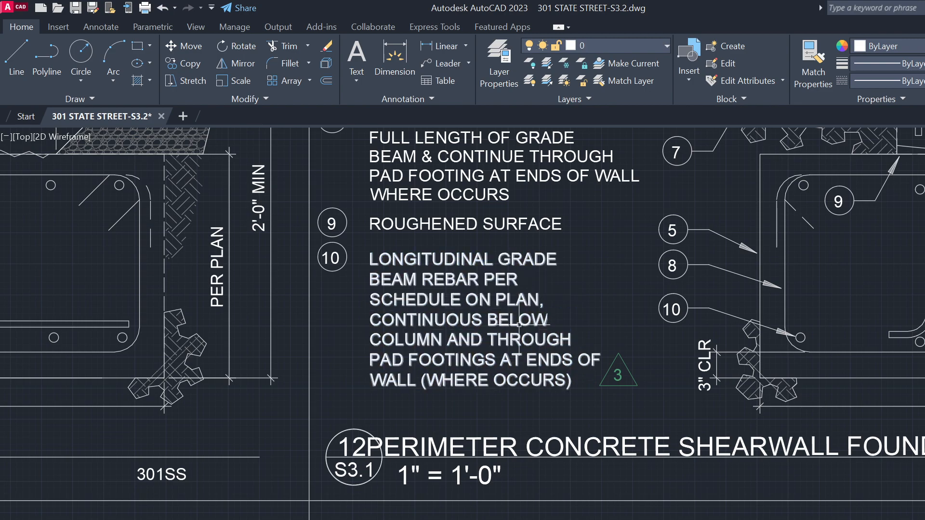
pyautogui.scroll(-1, 515, 353)
pyautogui.press('Return')
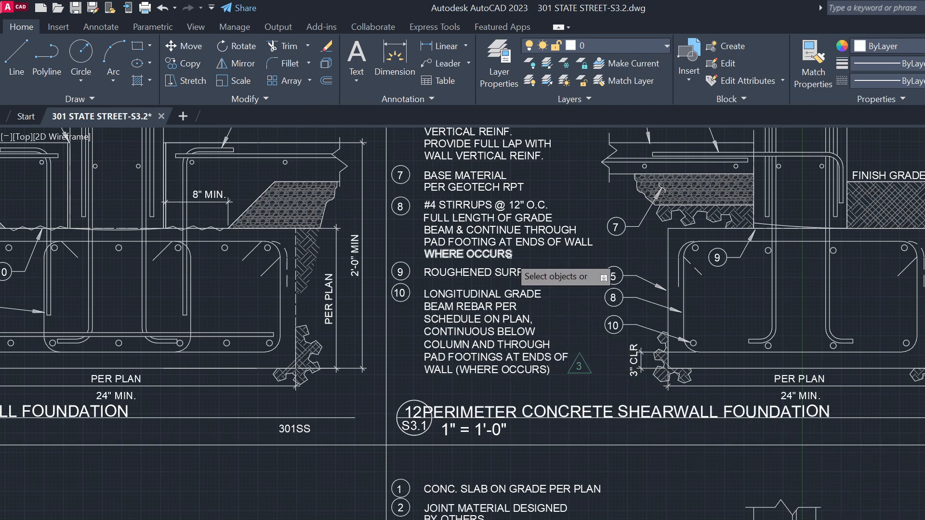
pyautogui.click(533, 259)
pyautogui.click(461, 202)
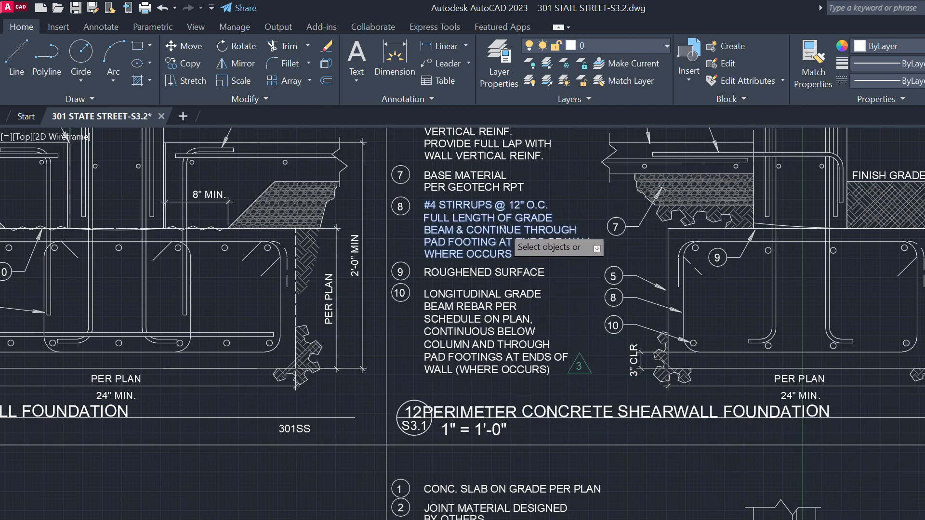
pyautogui.press('Return')
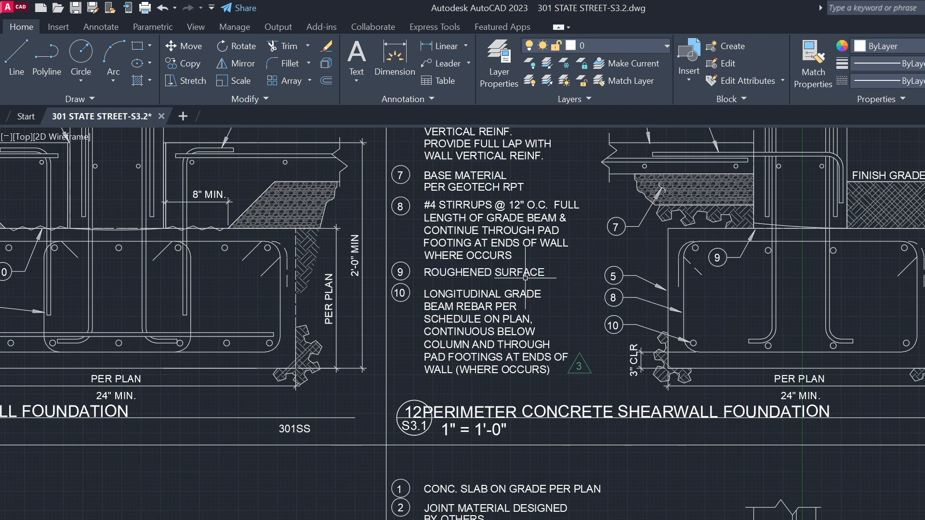
# Pan across neighbouring details and select shearwall note lines to inspect them
pyautogui.scroll(-4, 394, 328)
pyautogui.moveTo(624, 268); pyautogui.dragTo(476, 225, button='middle')
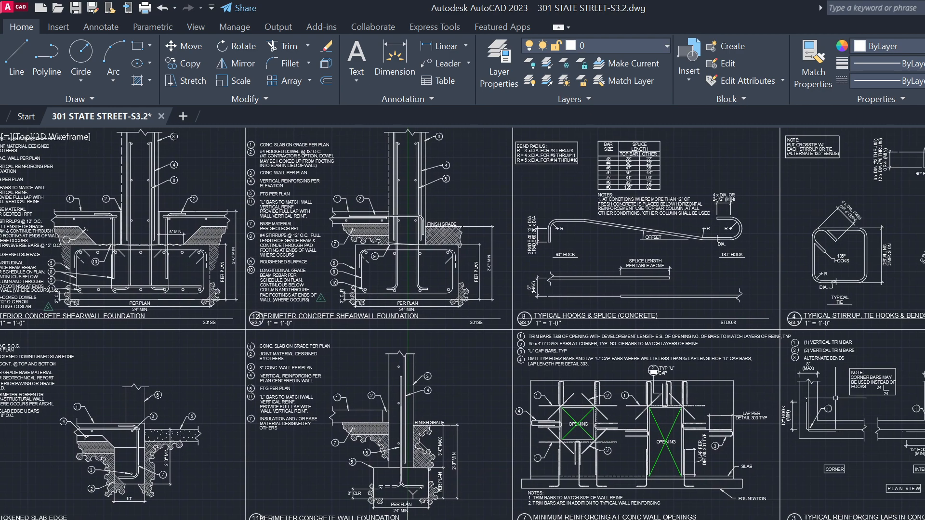
pyautogui.moveTo(522, 423); pyautogui.dragTo(470, 397, button='middle')
pyautogui.moveTo(244, 384); pyautogui.dragTo(460, 332, button='middle')
pyautogui.scroll(2, 493, 379)
pyautogui.scroll(-1, 526, 398)
pyautogui.scroll(1, 431, 311)
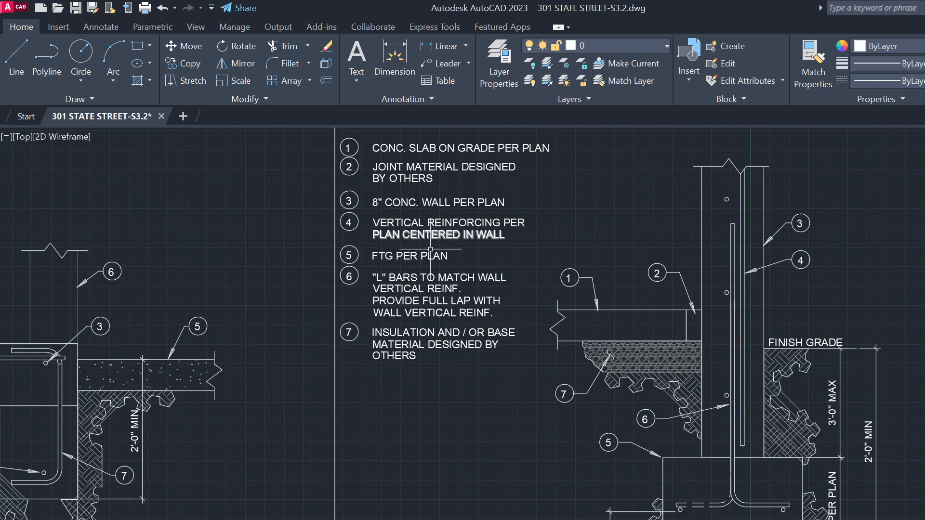
pyautogui.scroll(-4, 486, 402)
pyautogui.scroll(-2, 487, 472)
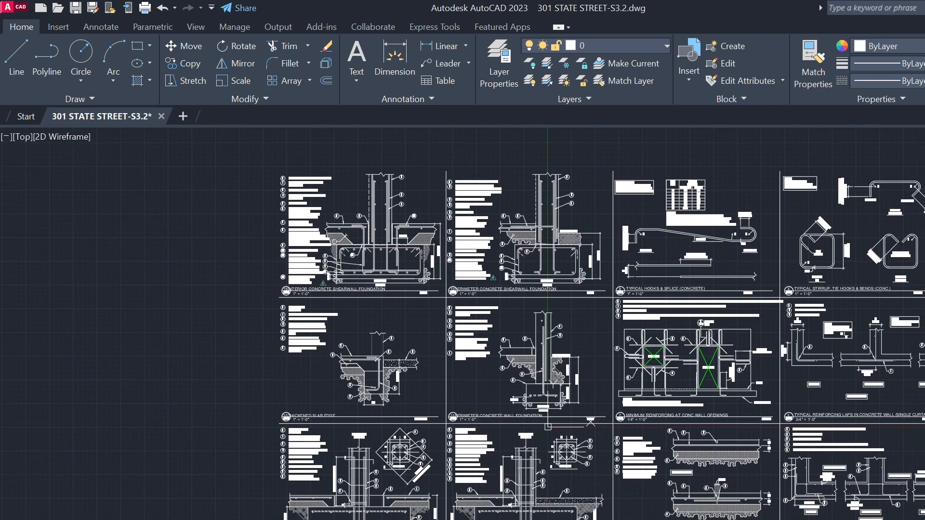
pyautogui.scroll(4, 486, 481)
pyautogui.moveTo(488, 513); pyautogui.dragTo(424, 519, button='middle')
pyautogui.scroll(2, 408, 336)
pyautogui.click(417, 384)
pyautogui.click(377, 344)
pyautogui.scroll(-3, 401, 386)
pyautogui.scroll(4, 417, 231)
# Check note 10's merged text block, then save the drawing
pyautogui.click(384, 307)
pyautogui.scroll(-4, 388, 310)
pyautogui.moveTo(408, 332); pyautogui.dragTo(375, 459, button='middle')
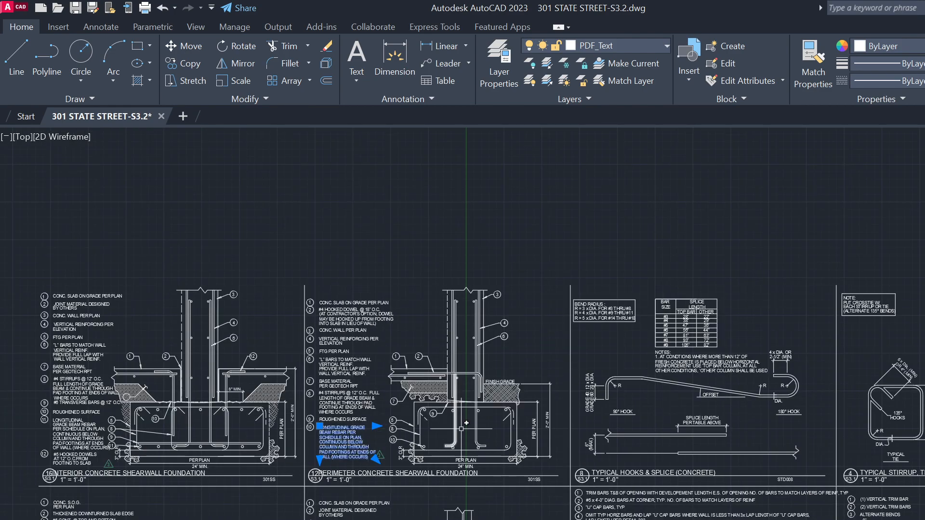
pyautogui.scroll(1, 499, 445)
pyautogui.click(76, 12)
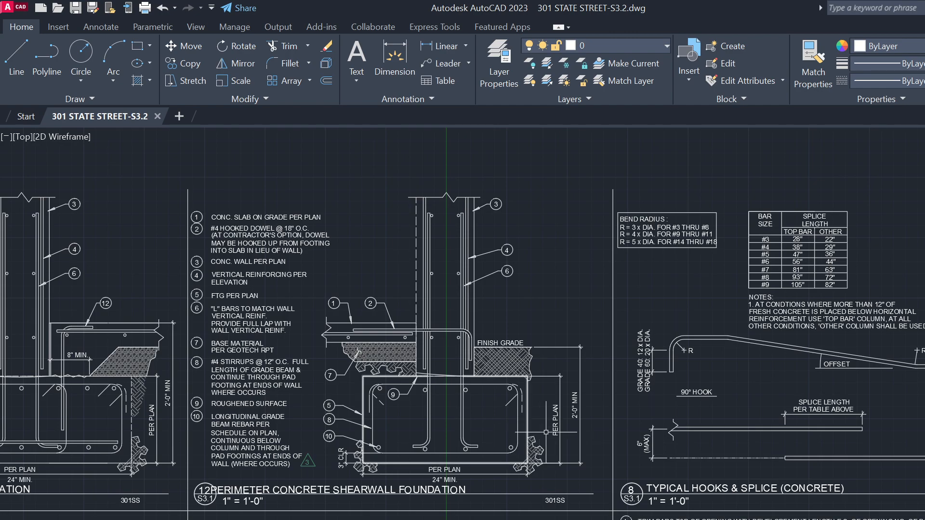
# Check the PERIMETER CONCRETE SHEARWALL FOUNDATION title, then window-select the whole detail
pyautogui.moveTo(567, 492); pyautogui.dragTo(802, 463, button='middle')
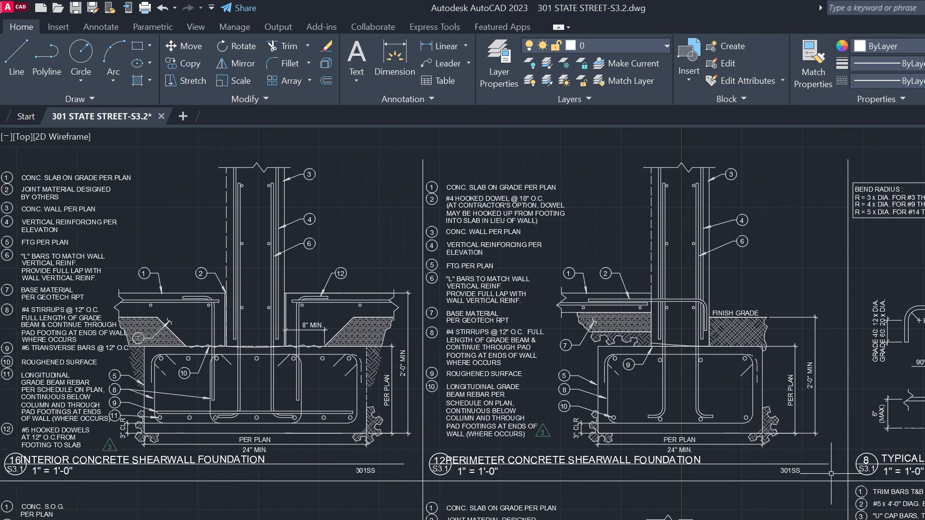
pyautogui.doubleClick(608, 460)
pyautogui.hotkey('ctrl', 'c')
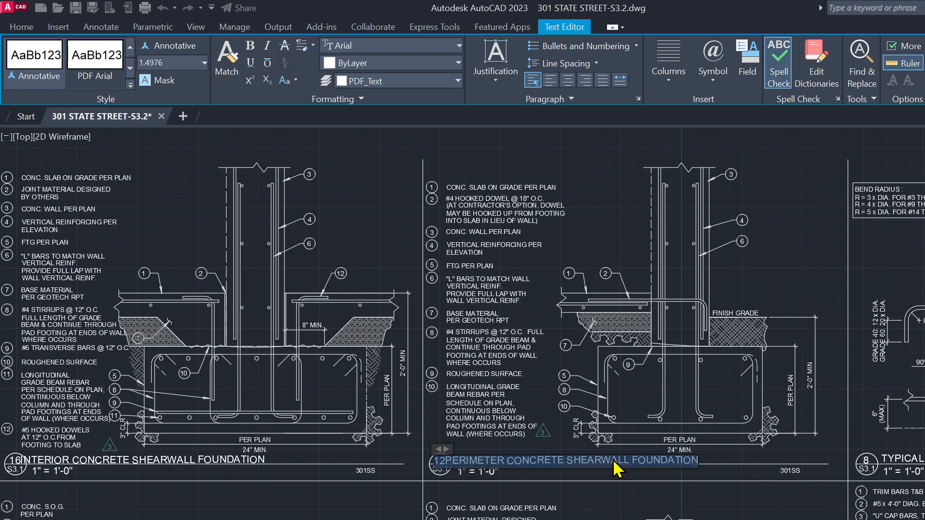
pyautogui.click(569, 440)
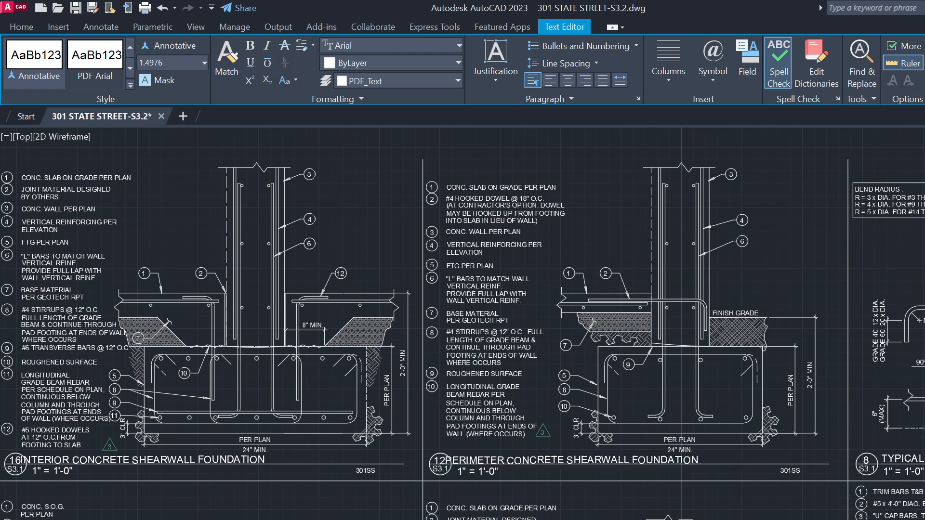
pyautogui.scroll(-2, 677, 484)
pyautogui.scroll(1, 737, 470)
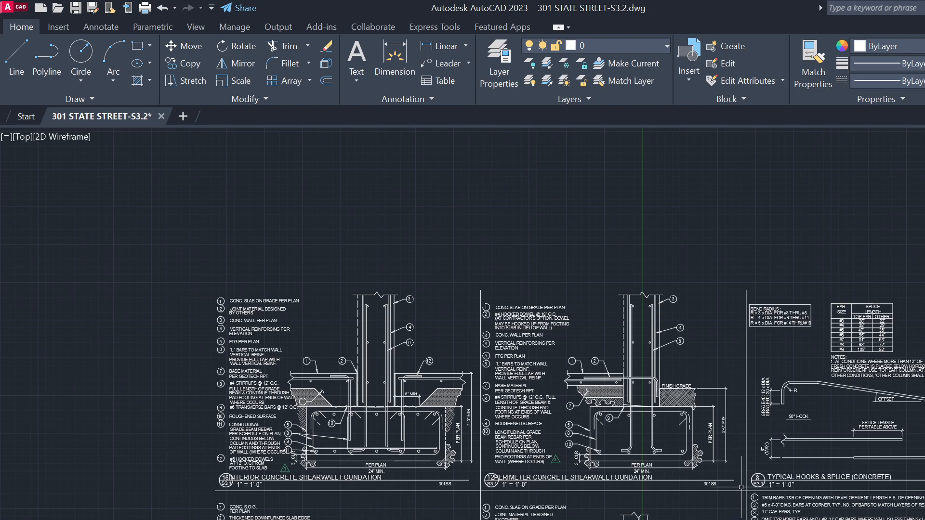
pyautogui.click(741, 487)
pyautogui.click(482, 294)
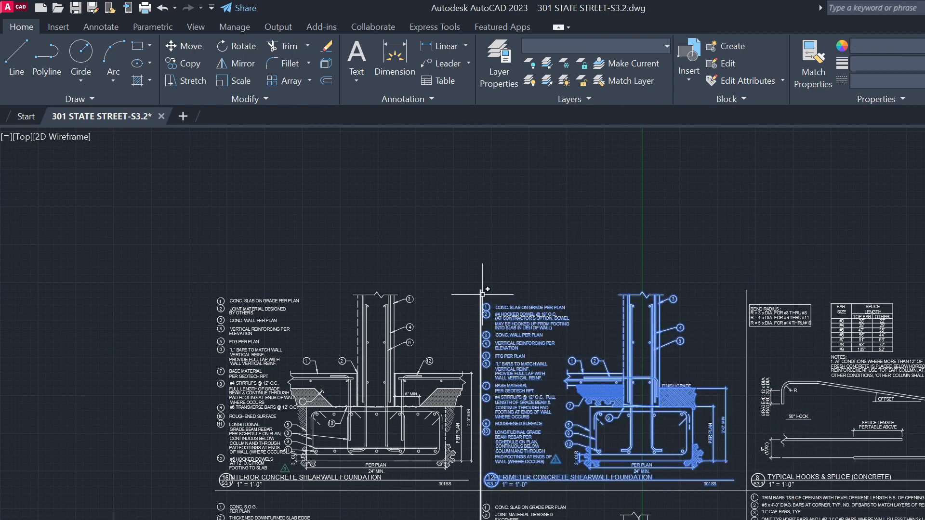
# WBLOCK the selection to PERIMETER CONCRETE SHEARWALL FOUNDATION.dwg in the ANTHONY folder
pyautogui.write('W')
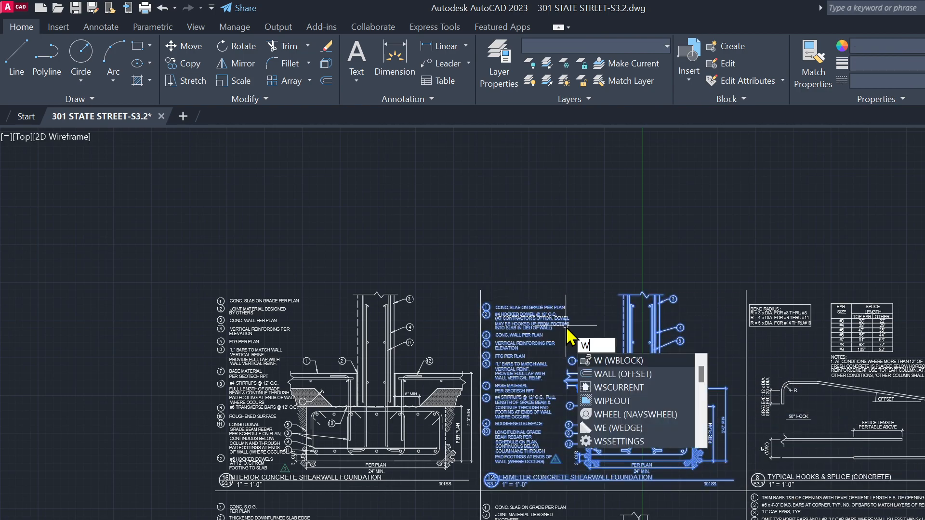
pyautogui.write('BLOCK')
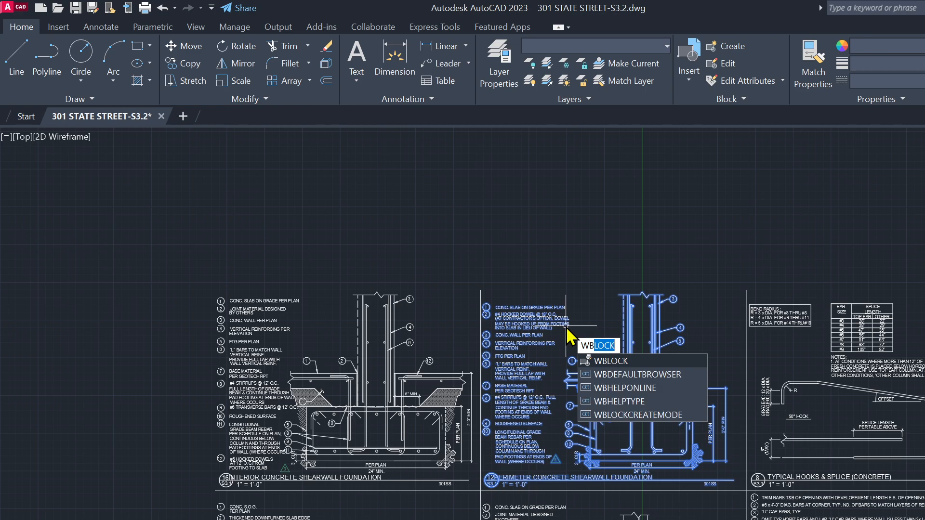
pyautogui.press('Return')
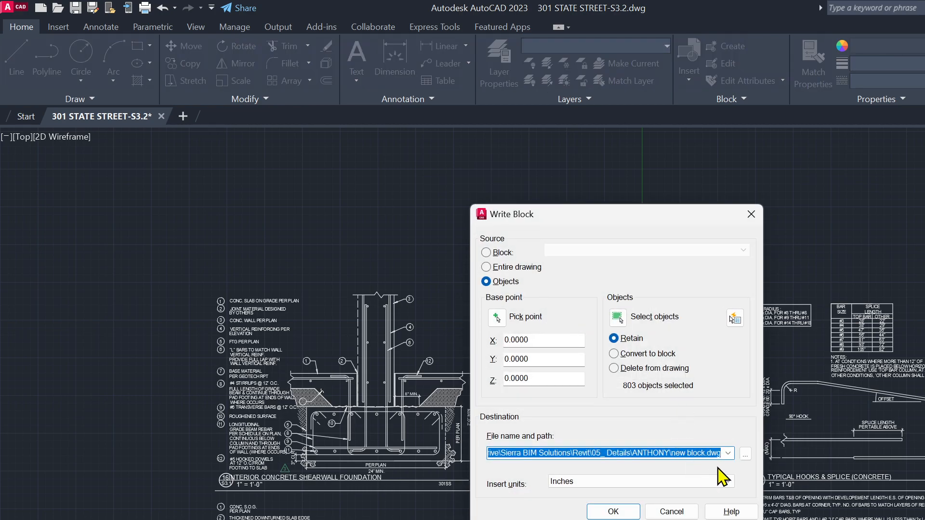
pyautogui.click(745, 454)
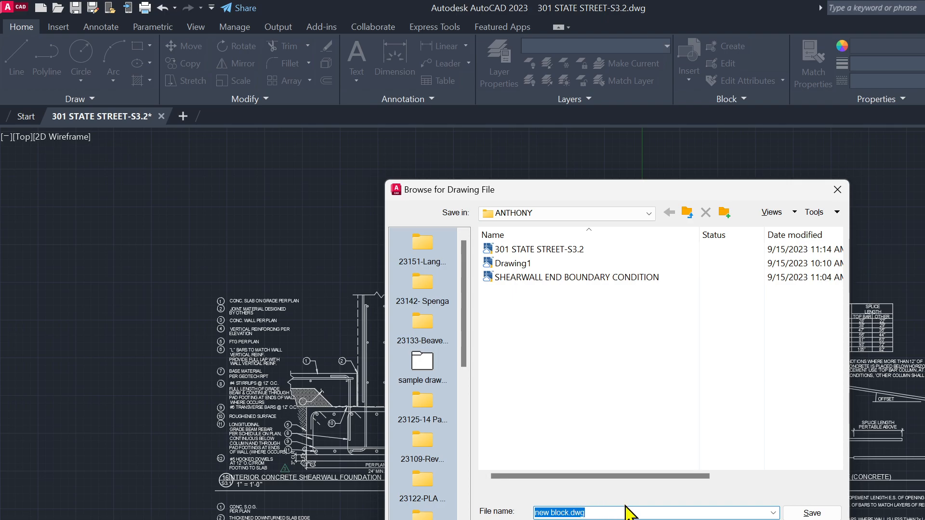
pyautogui.hotkey('ctrl', 'v')
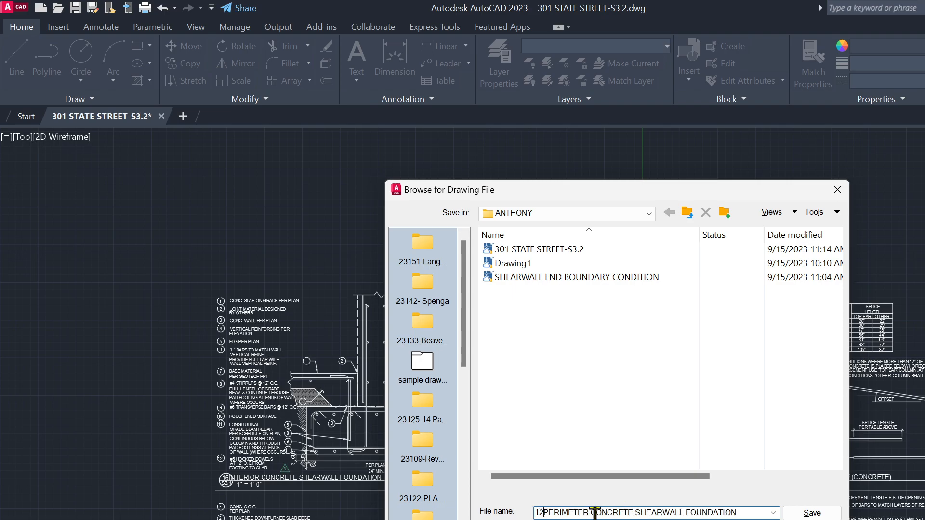
pyautogui.press('BackSpace')
pyautogui.press('BackSpace')
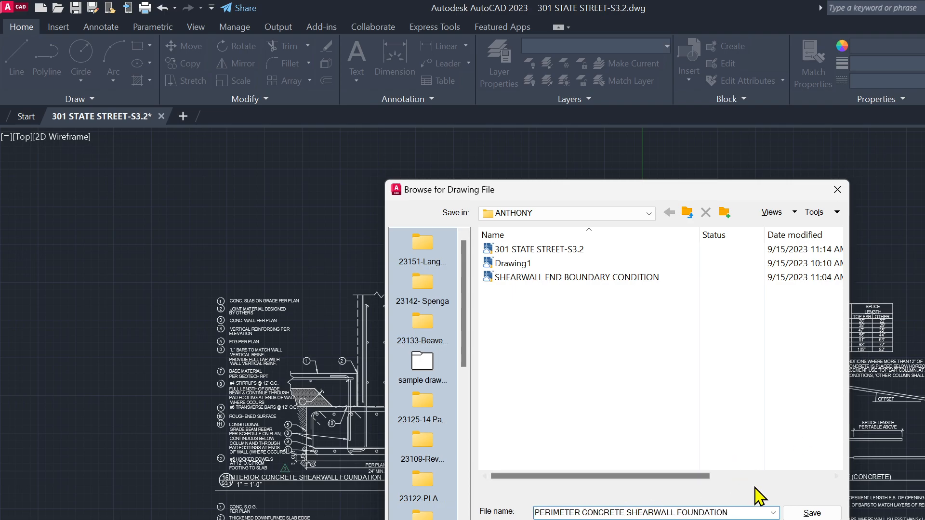
pyautogui.click(812, 513)
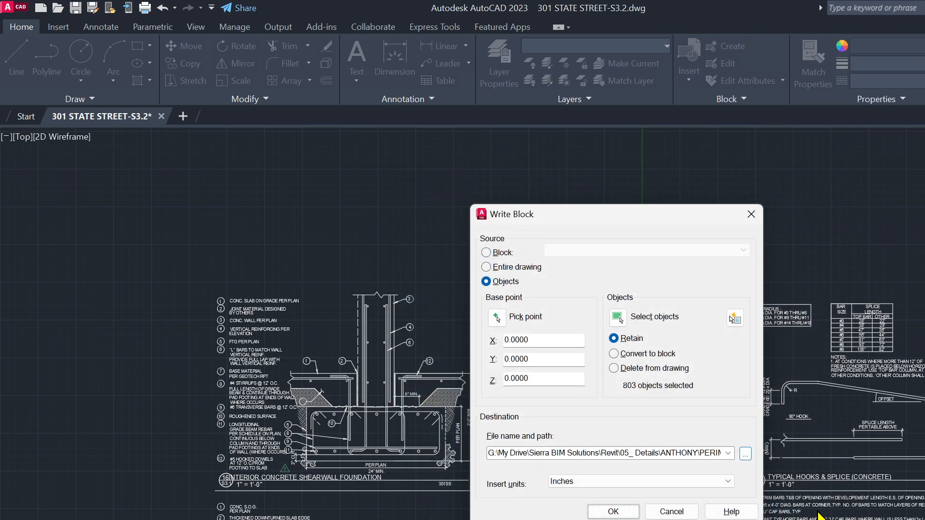
pyautogui.click(612, 511)
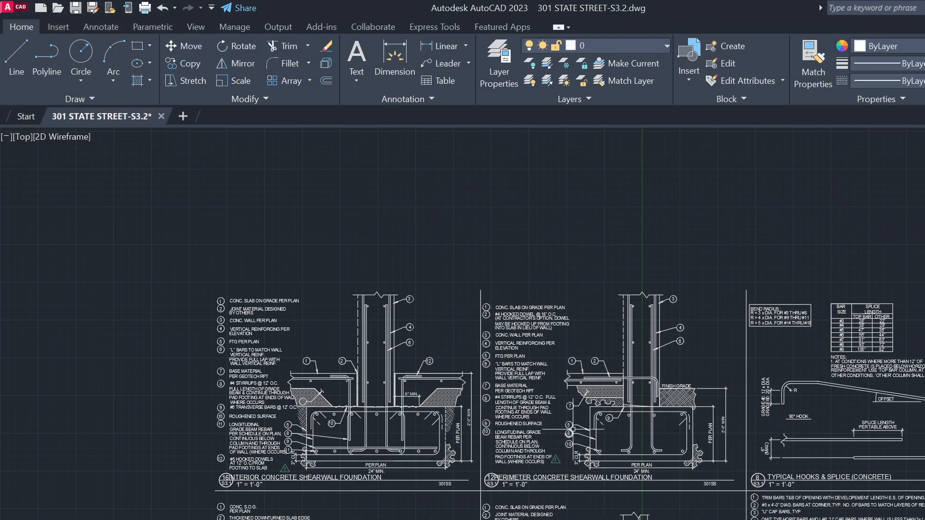
# Sort the ANTHONY folder by date modified and widen Name to show the new DWG
pyautogui.hotkey('alt', 'Tab')
pyautogui.click(504, 404)
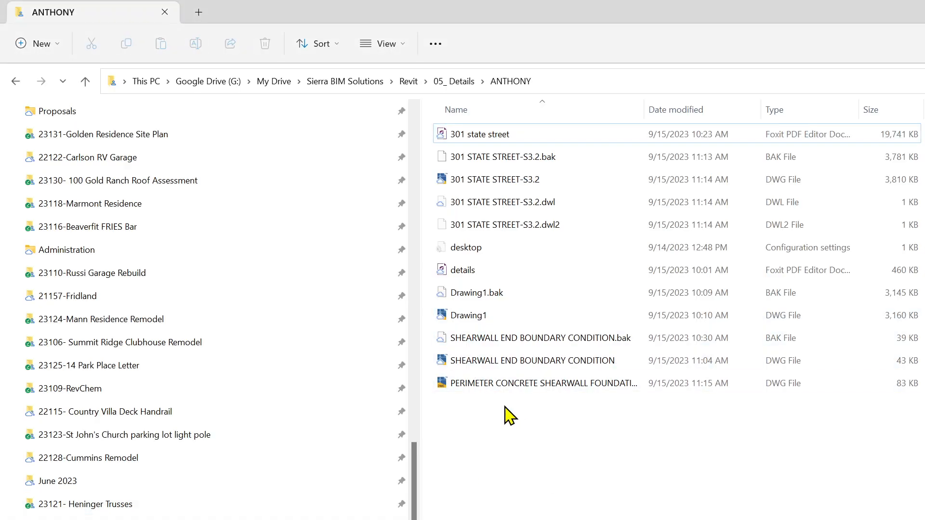
pyautogui.click(694, 113)
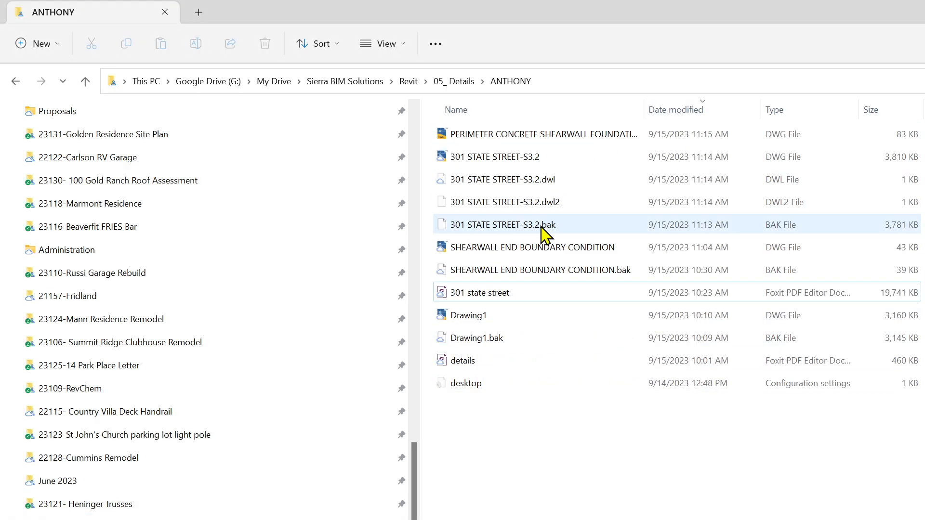
pyautogui.click(532, 136)
pyautogui.moveTo(648, 111); pyautogui.dragTo(725, 111)
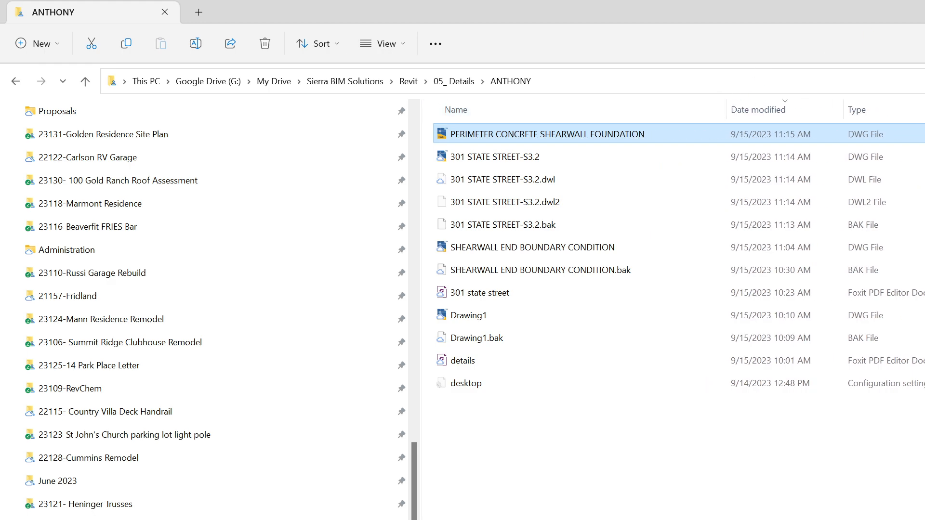
# Return to AutoCAD, cancel the stray selection window, then switch to Revit
pyautogui.hotkey('alt', 'Tab')
pyautogui.click(755, 231)
pyautogui.press('Escape')
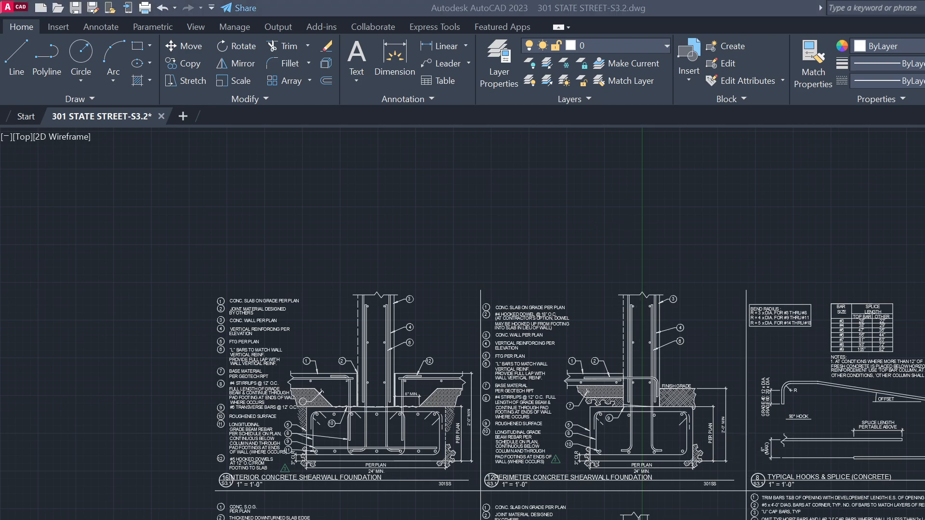
pyautogui.hotkey('alt', 'Tab')
# Create a drafting view named PERIMETER CONCRETE SHEARWALL FOUNDATION at 1" = 1'-0" using DV
pyautogui.click(206, 136)
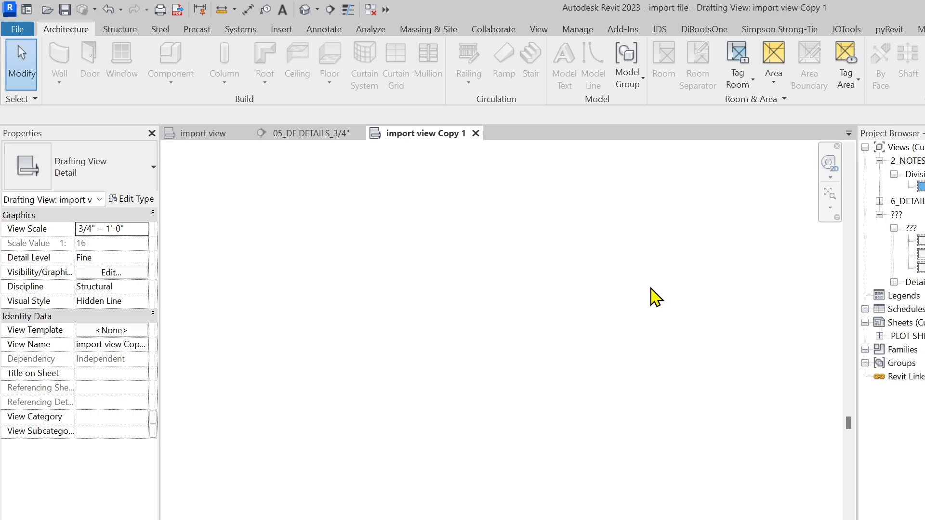
pyautogui.press('d')
pyautogui.press('v')
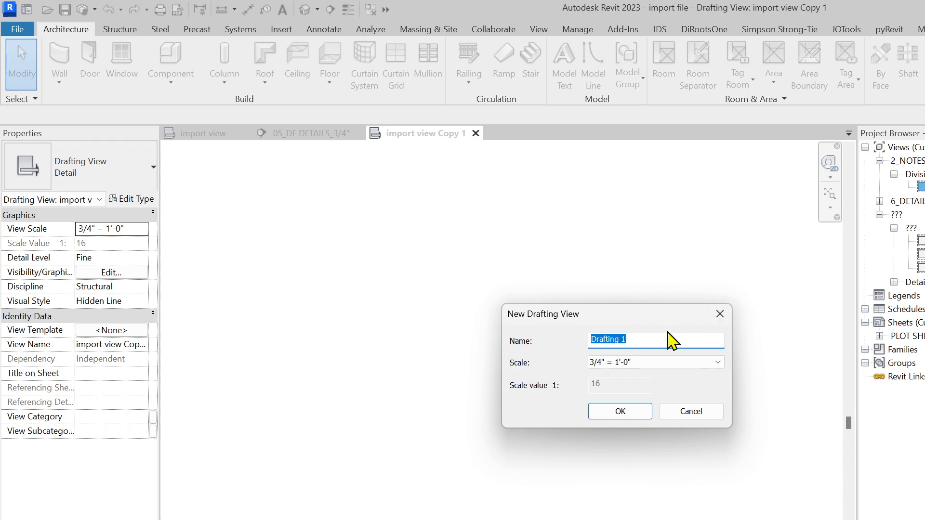
pyautogui.hotkey('ctrl', 'v')
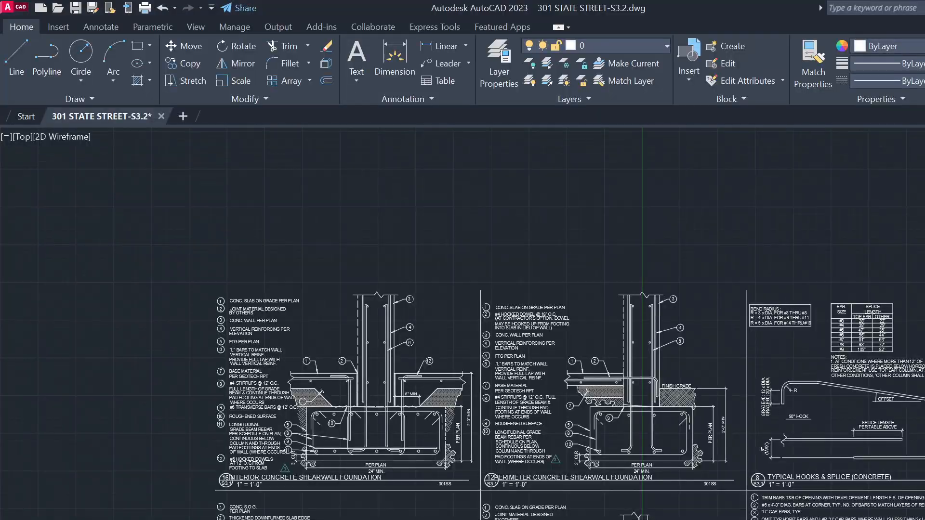
pyautogui.scroll(4, 520, 462)
pyautogui.scroll(-2, 503, 515)
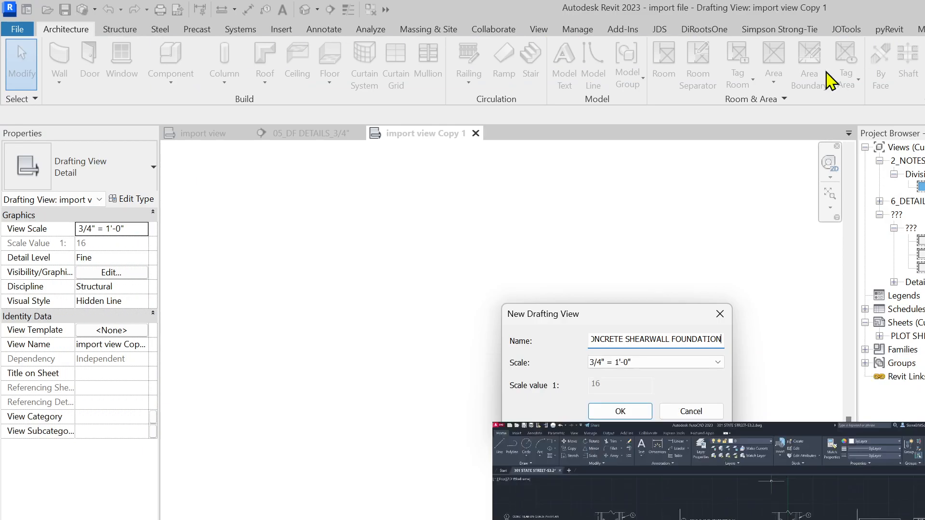
pyautogui.click(646, 366)
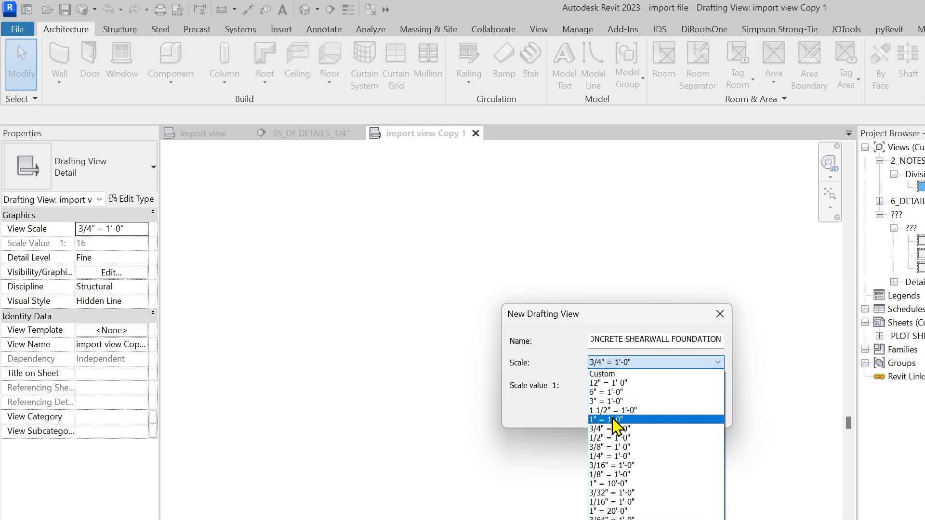
pyautogui.click(622, 419)
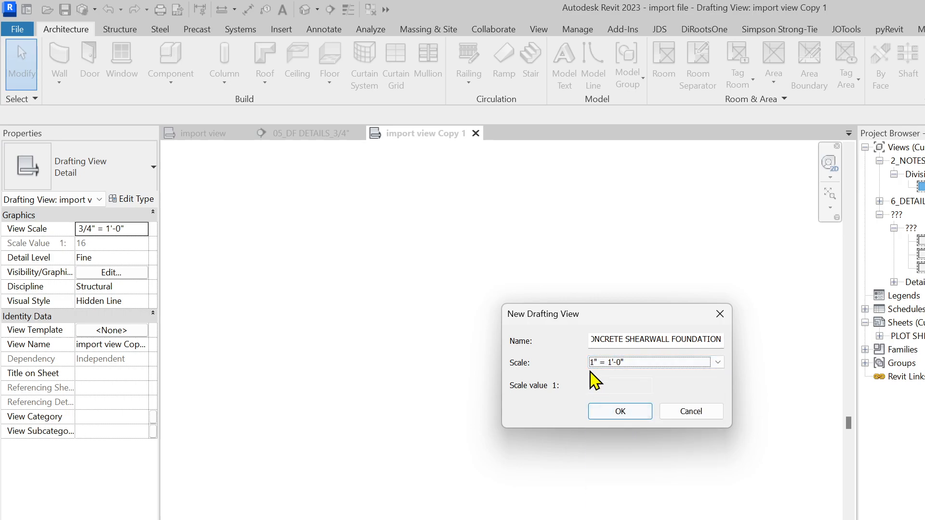
pyautogui.click(630, 415)
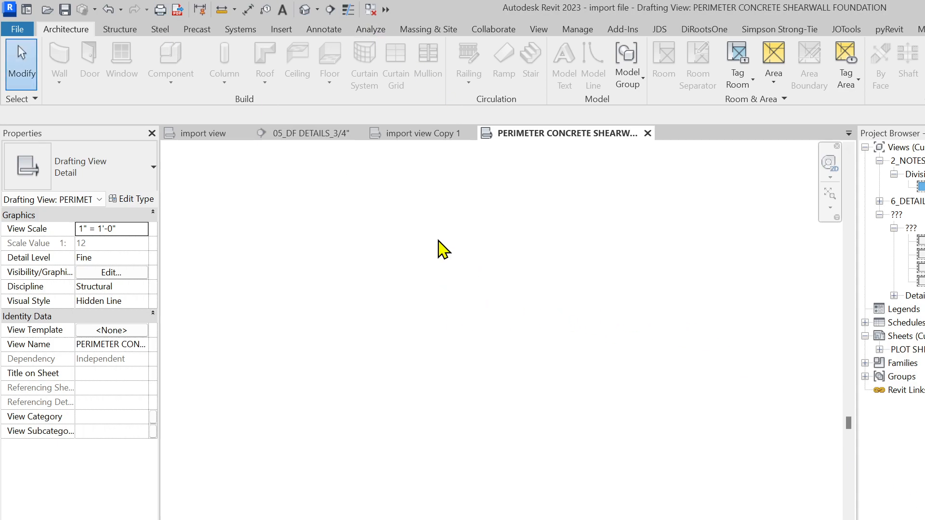
# Import PERIMETER CONCRETE SHEARWALL FOUNDATION.dwg from ANTHONY with Black and White colors
pyautogui.click(283, 32)
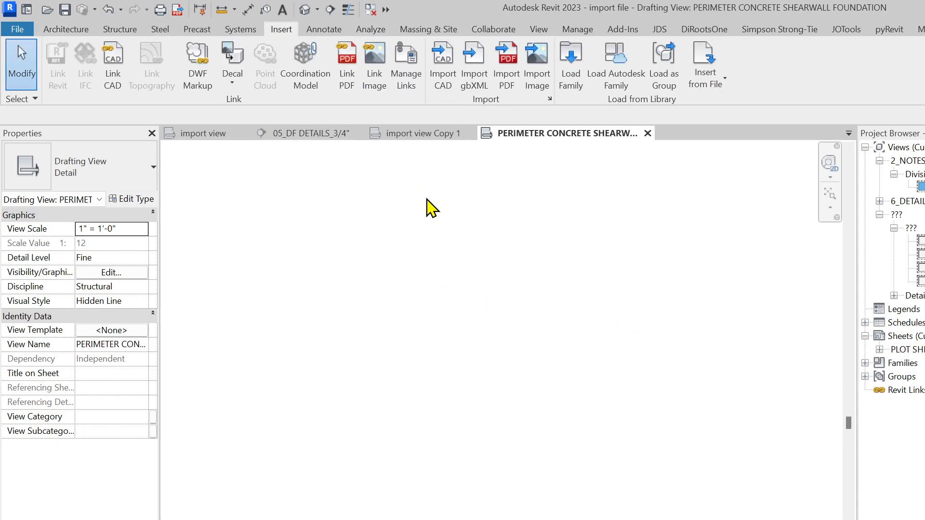
pyautogui.click(442, 68)
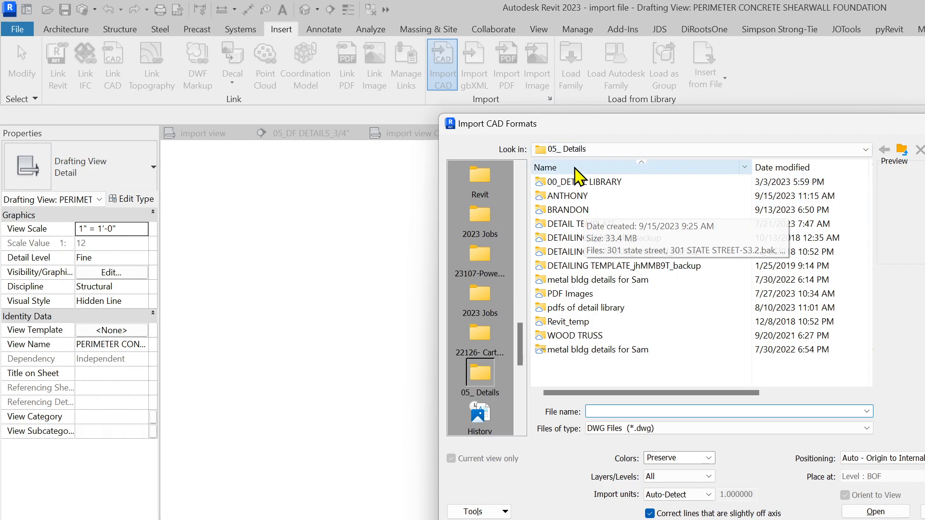
pyautogui.doubleClick(568, 196)
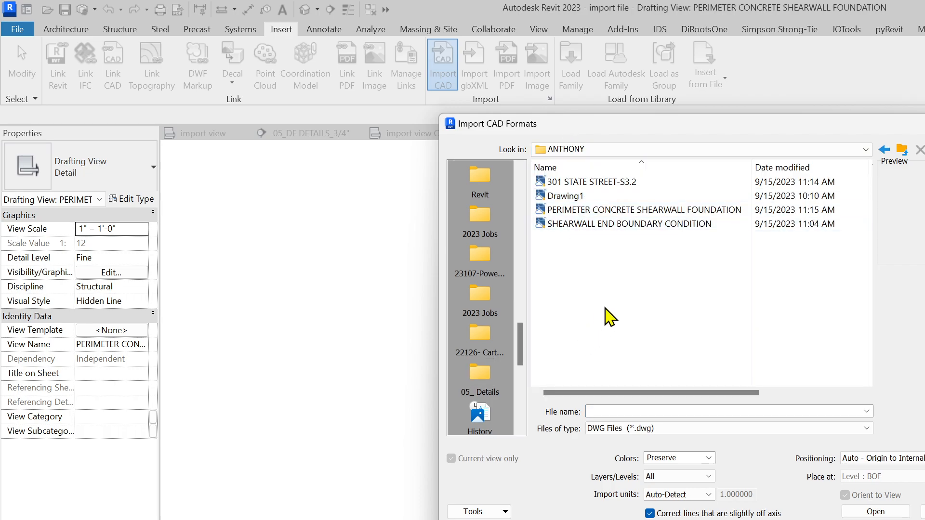
pyautogui.click(621, 217)
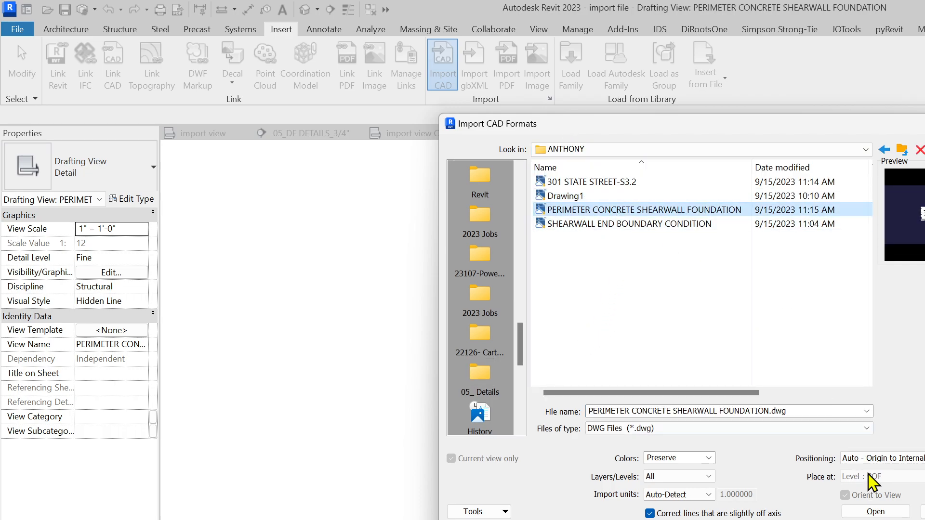
pyautogui.click(698, 458)
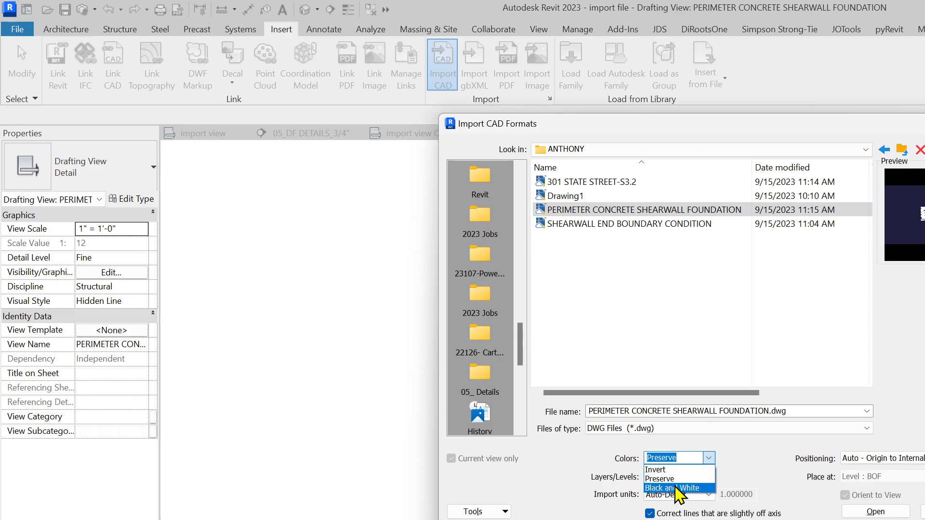
pyautogui.click(679, 488)
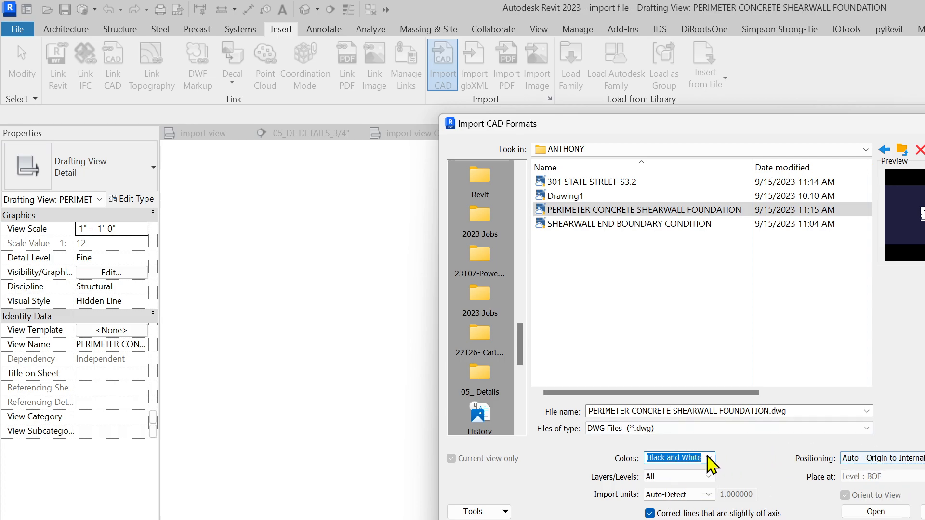
pyautogui.click(875, 512)
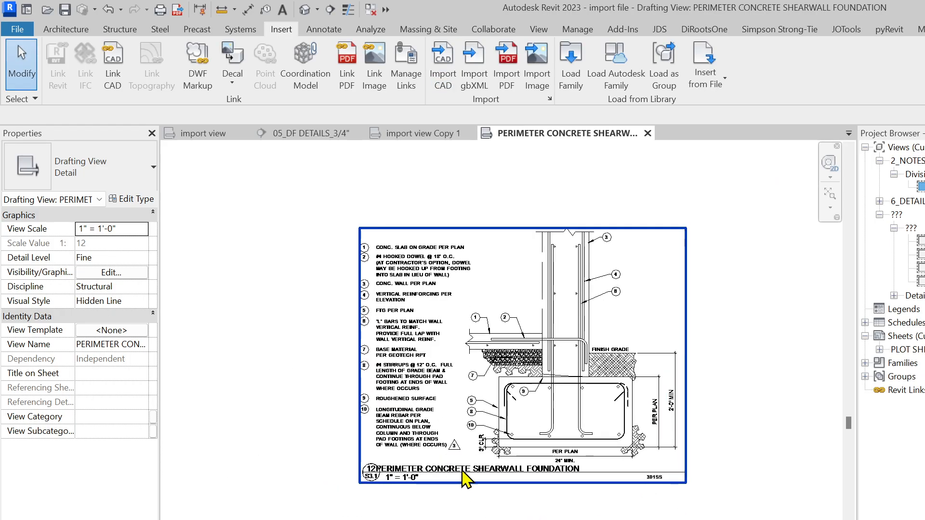
# Full Explode the imported PERIMETER CONCRETE SHEARWALL FOUNDATION DWG
pyautogui.scroll(2, 481, 448)
pyautogui.click(603, 299)
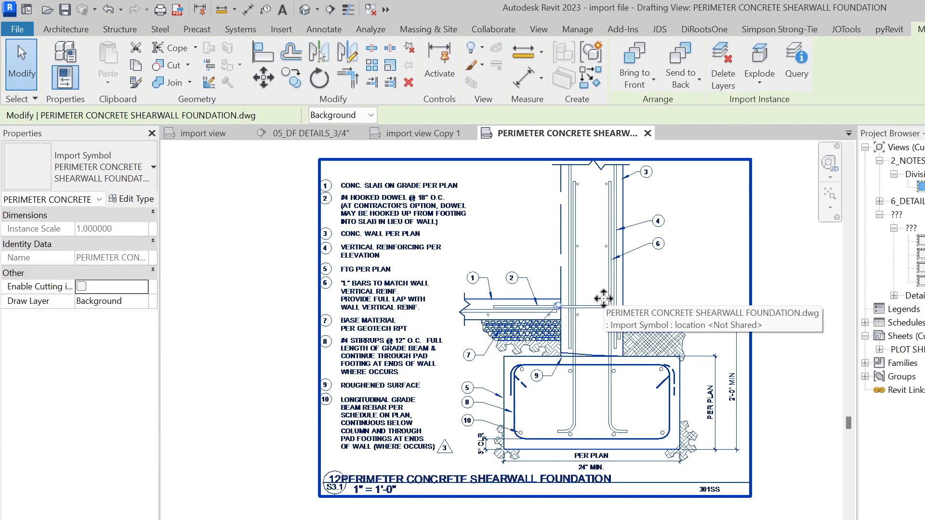
pyautogui.click(760, 77)
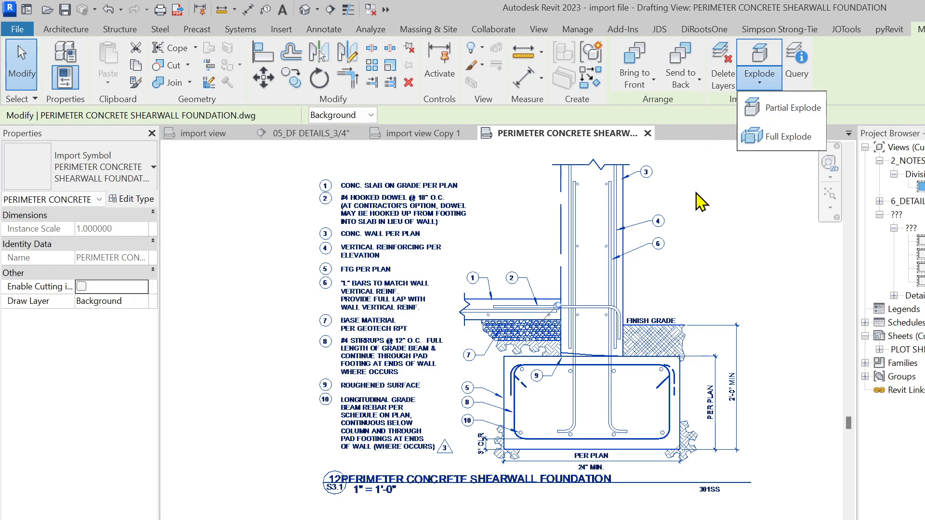
pyautogui.click(780, 138)
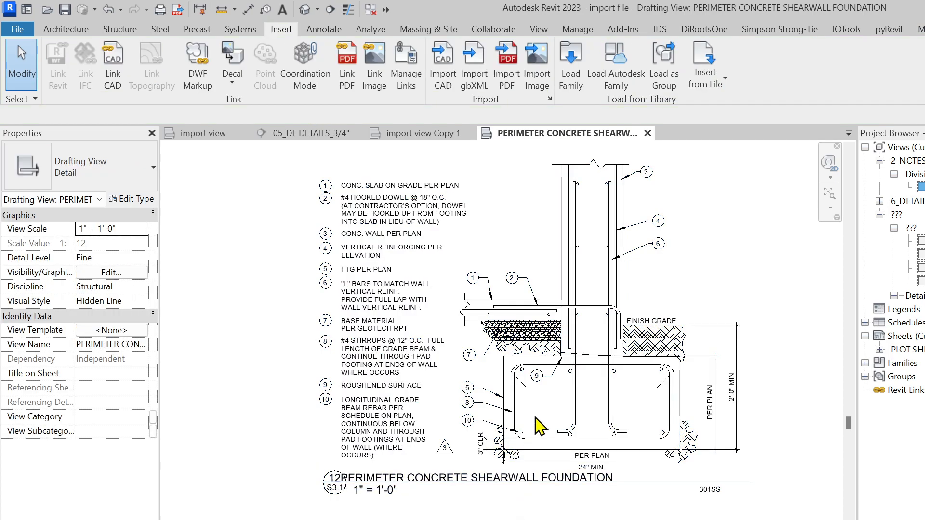
# Filter the exploded detail down to the PDF lines and change their line style to SOLID_1
pyautogui.scroll(3, 689, 359)
pyautogui.scroll(1, 639, 373)
pyautogui.moveTo(462, 369); pyautogui.dragTo(567, 421, button='middle')
pyautogui.moveTo(811, 414)
pyautogui.mouseDown(button='middle')
pyautogui.moveTo(536, 432)
pyautogui.moveTo(638, 368)
pyautogui.mouseUp(button='middle')
pyautogui.scroll(-2, 563, 395)
pyautogui.scroll(1, 600, 518)
pyautogui.scroll(-3, 703, 501)
pyautogui.moveTo(733, 519); pyautogui.dragTo(446, 371)
pyautogui.moveTo(732, 519); pyautogui.dragTo(320, 244)
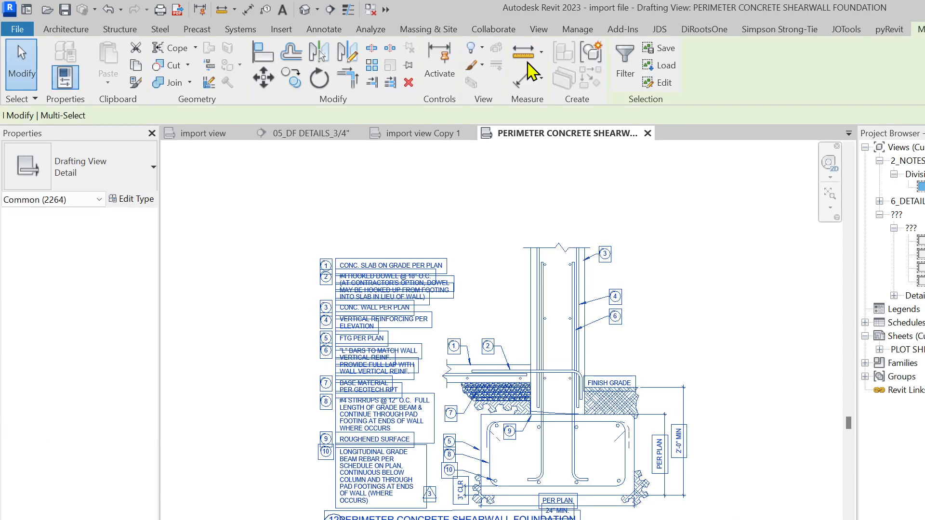
pyautogui.click(625, 65)
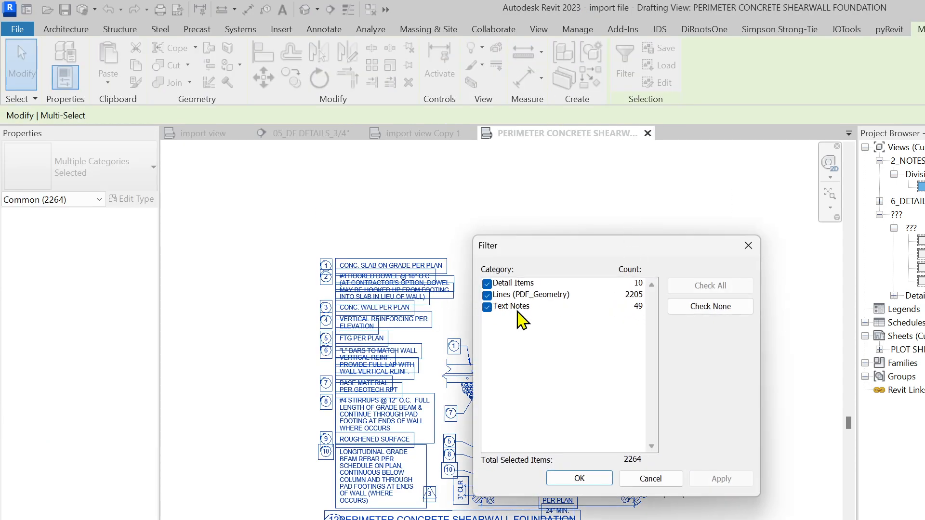
pyautogui.click(487, 283)
pyautogui.click(487, 307)
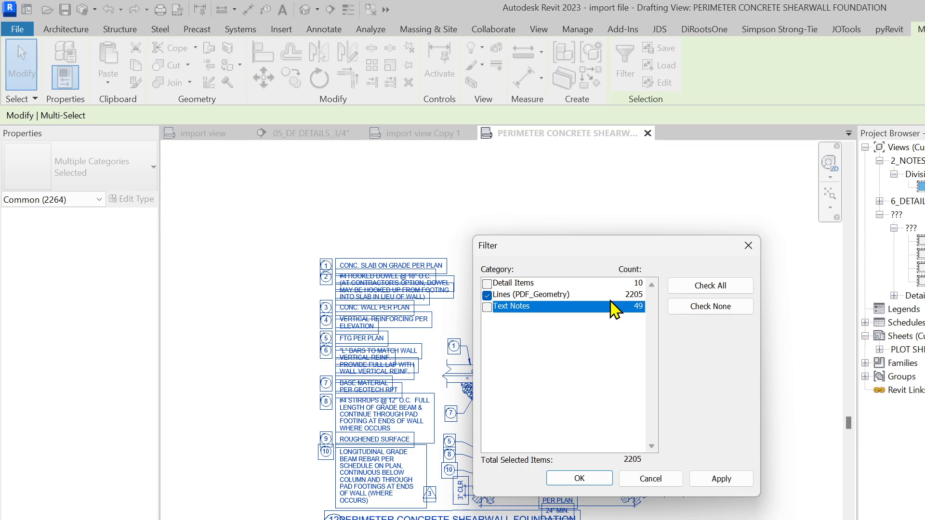
pyautogui.click(579, 478)
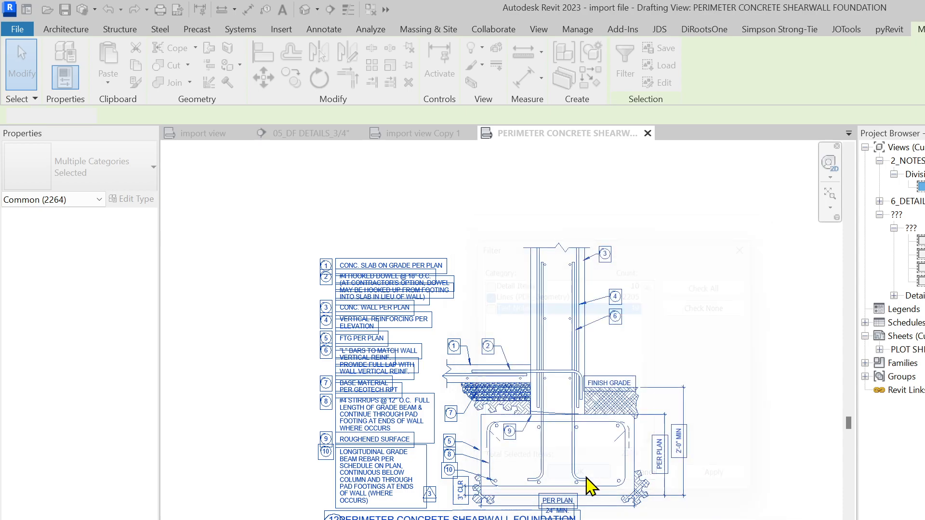
pyautogui.click(679, 76)
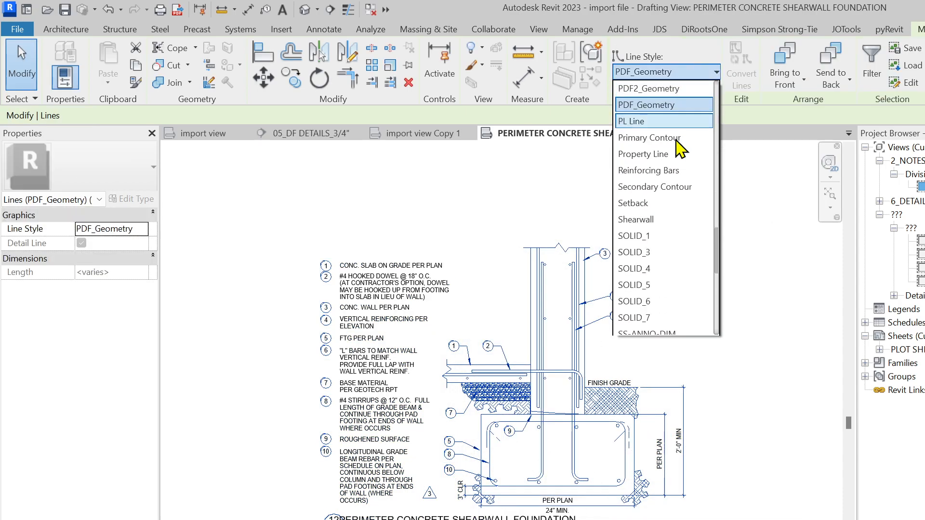
pyautogui.click(655, 235)
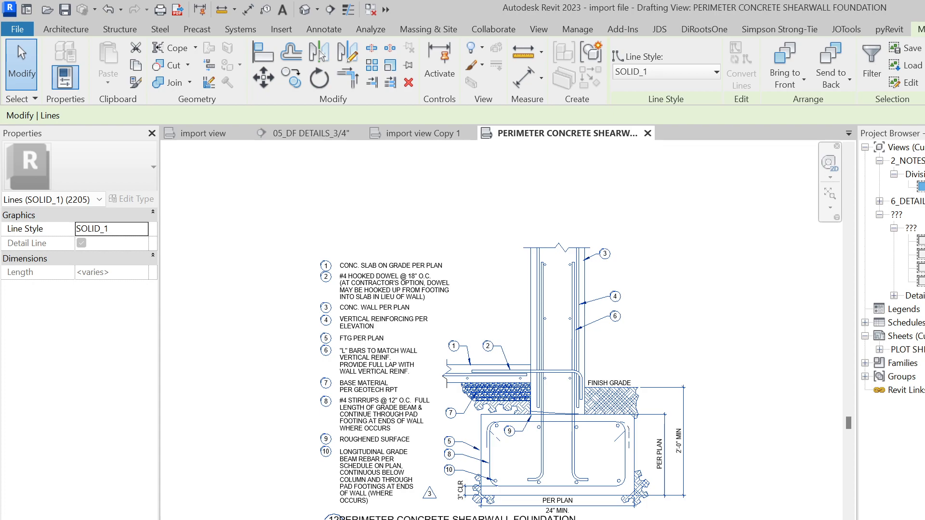
pyautogui.press('Escape')
# Filter to the 49 text notes and change them all to Standard Text
pyautogui.moveTo(718, 518); pyautogui.dragTo(295, 207)
pyautogui.click(624, 65)
pyautogui.click(710, 306)
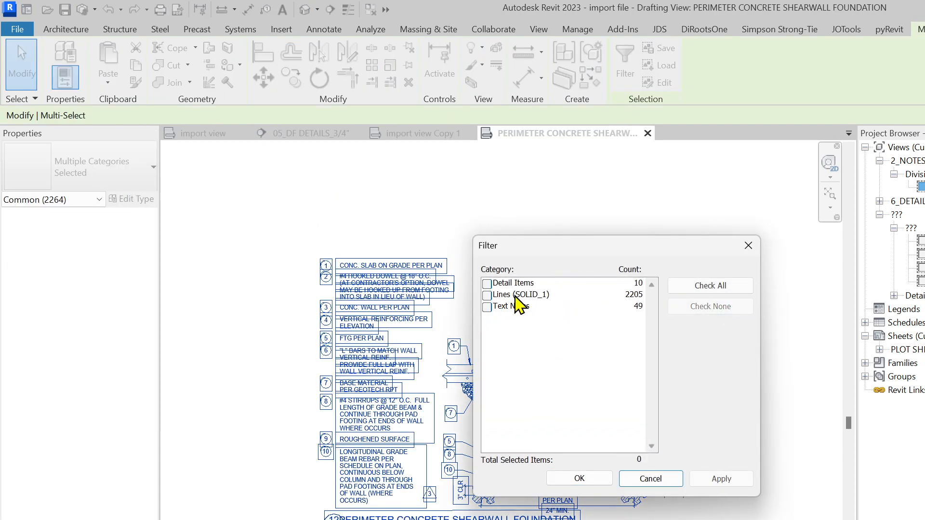
pyautogui.click(487, 306)
pyautogui.click(579, 479)
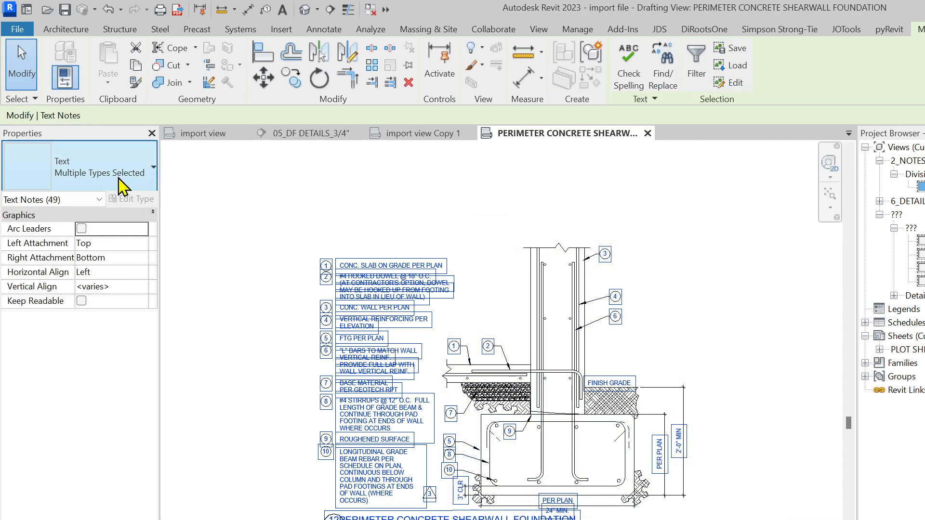
pyautogui.click(153, 168)
pyautogui.scroll(-2, 81, 385)
pyautogui.scroll(-5, 80, 394)
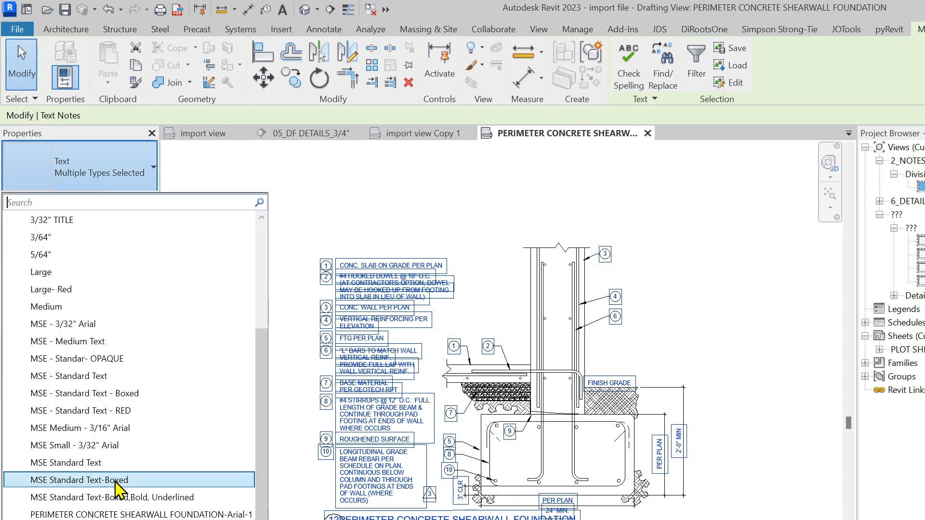
pyautogui.click(68, 517)
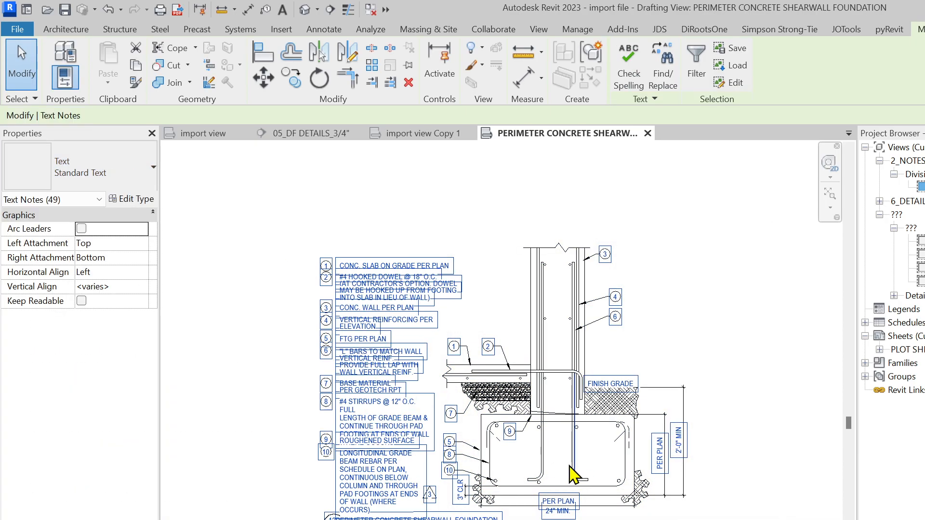
pyautogui.press('Escape')
# Isolate the ten detail items and review their filled region types without changing them
pyautogui.scroll(-3, 740, 519)
pyautogui.moveTo(770, 519); pyautogui.dragTo(404, 289)
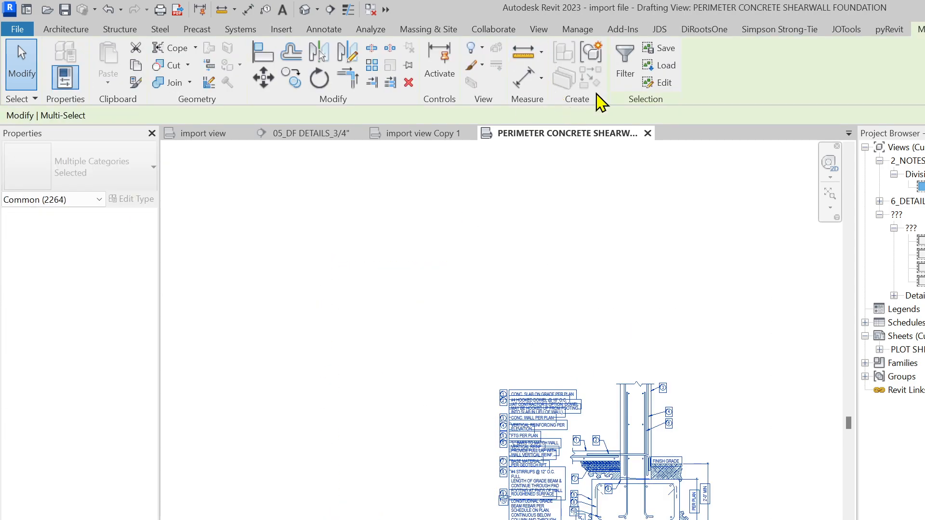
pyautogui.click(624, 67)
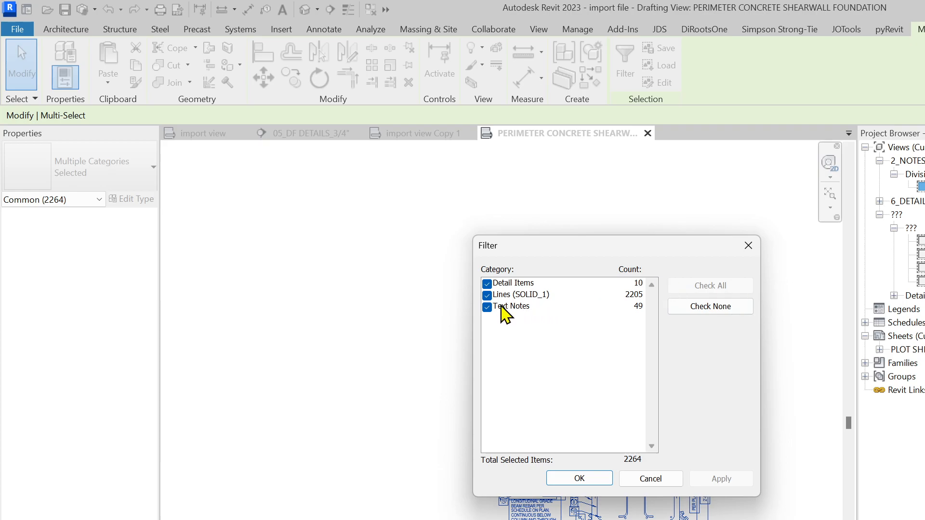
pyautogui.click(486, 295)
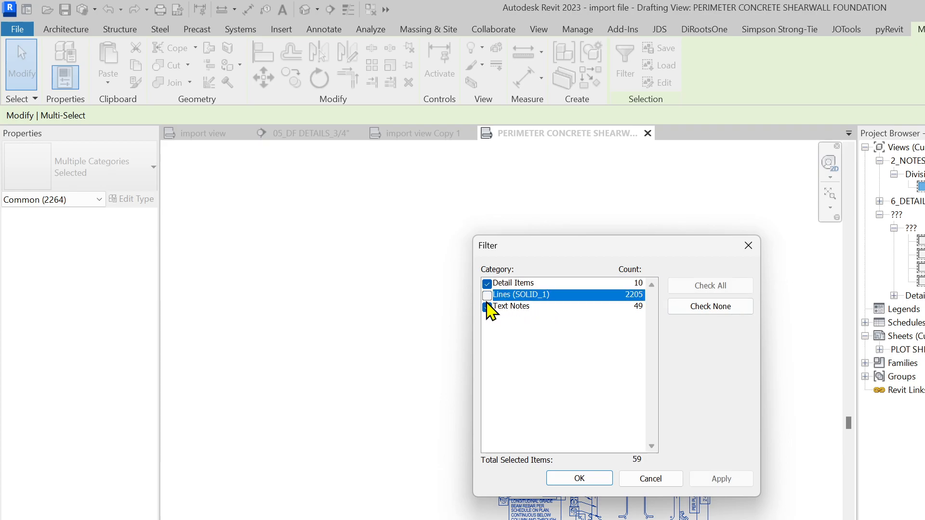
pyautogui.click(486, 306)
pyautogui.click(589, 480)
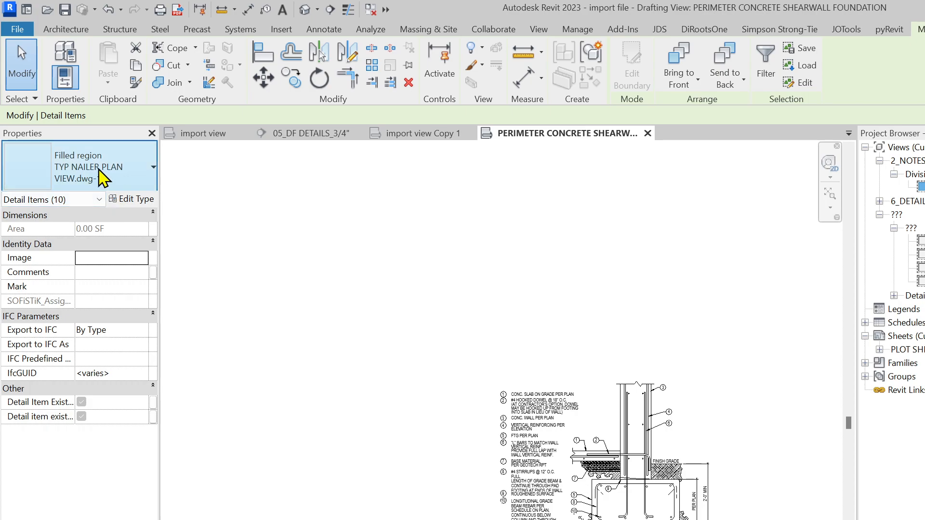
pyautogui.click(138, 180)
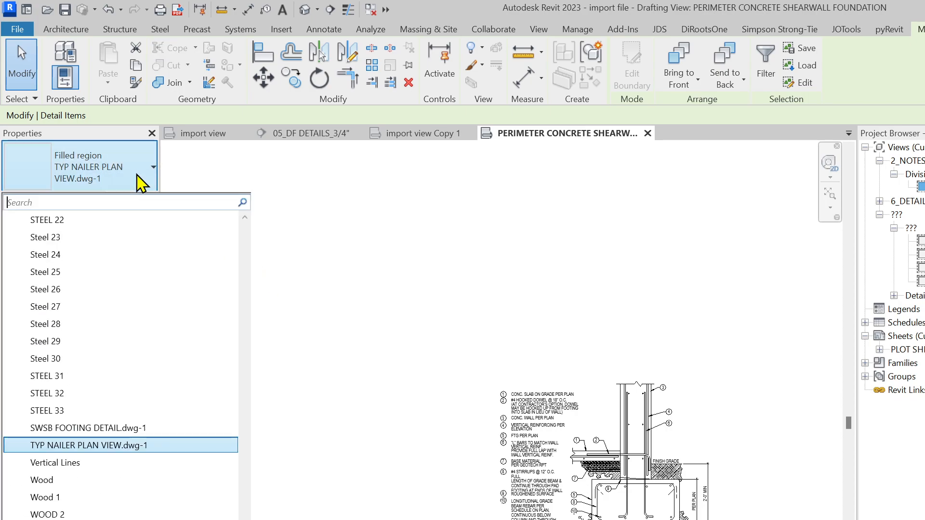
pyautogui.scroll(12, 144, 380)
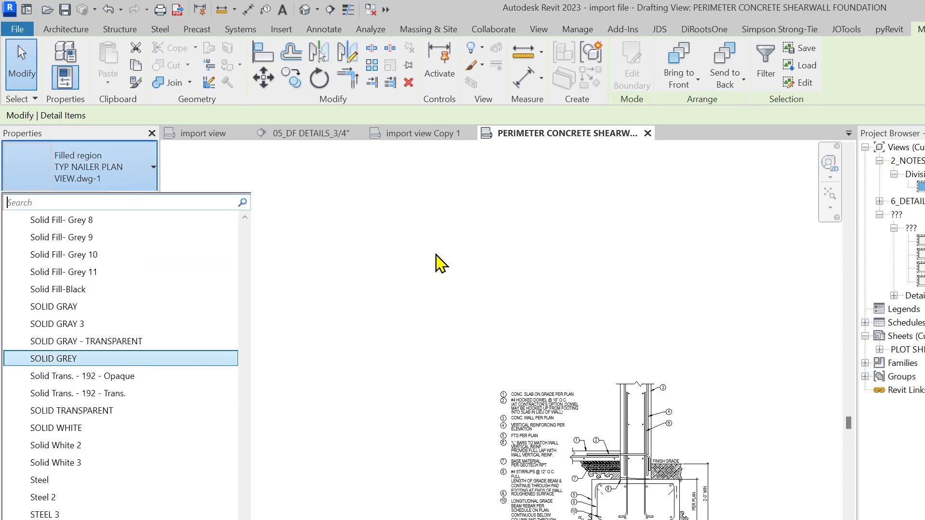
pyautogui.click(407, 244)
# Move the ten filled regions away from the detail with MV
pyautogui.moveTo(760, 455); pyautogui.dragTo(455, 309)
pyautogui.click(624, 72)
pyautogui.click(706, 307)
pyautogui.click(487, 284)
pyautogui.click(576, 480)
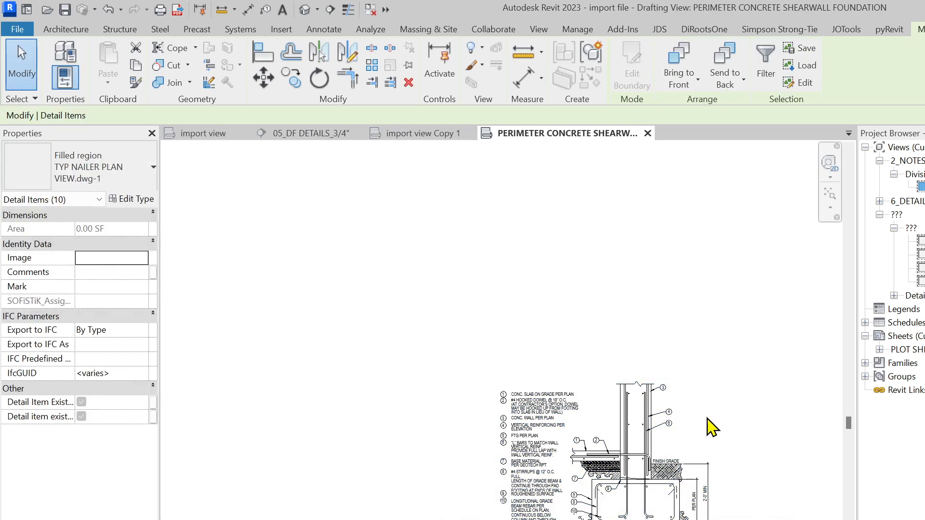
pyautogui.press('m')
pyautogui.press('v')
pyautogui.click(698, 440)
pyautogui.click(570, 302)
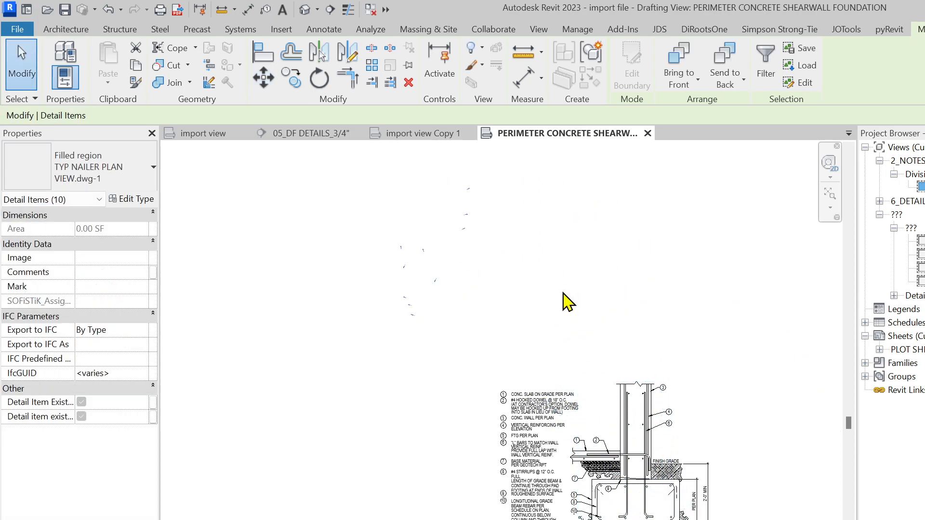
pyautogui.press('Escape')
pyautogui.scroll(3, 407, 268)
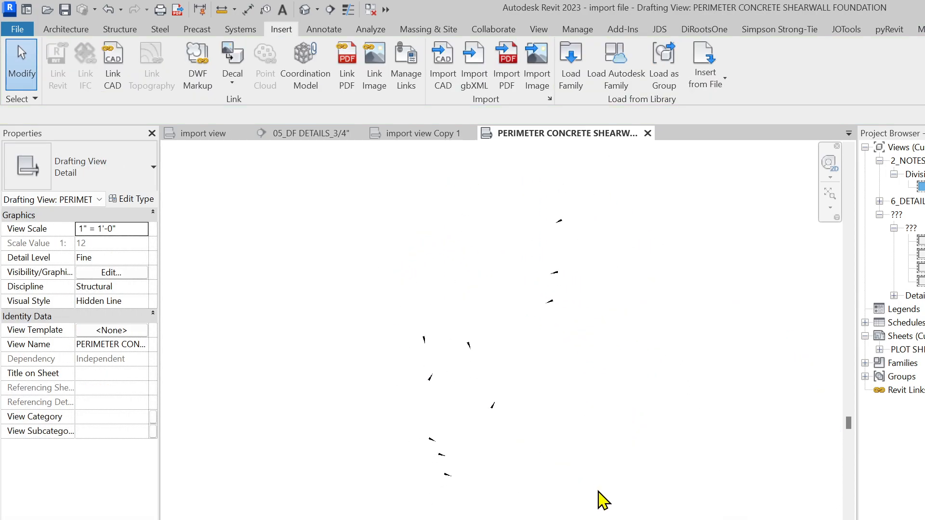
# Delete the ten stray filled regions and verify the remaining categories with Filter
pyautogui.moveTo(627, 505); pyautogui.dragTo(411, 262)
pyautogui.press('Delete')
pyautogui.scroll(-3, 407, 278)
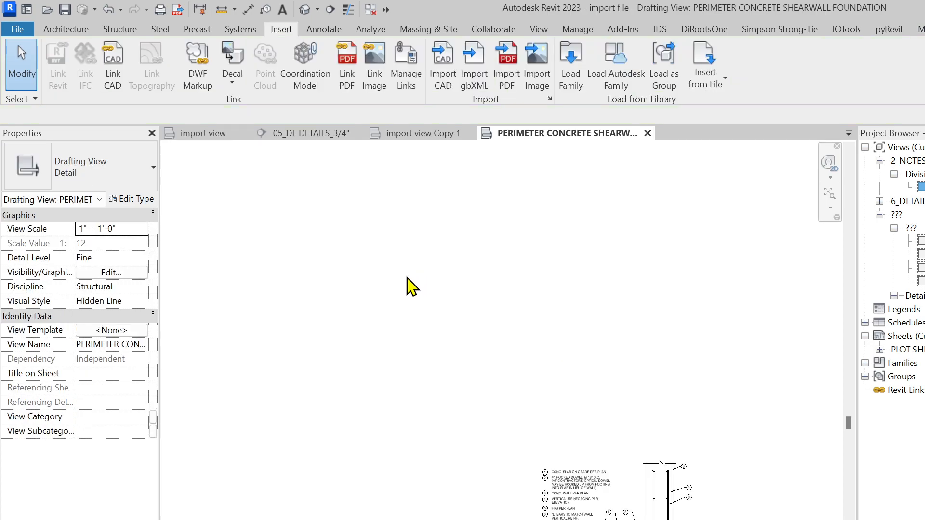
pyautogui.moveTo(699, 511); pyautogui.dragTo(392, 361)
pyautogui.click(625, 63)
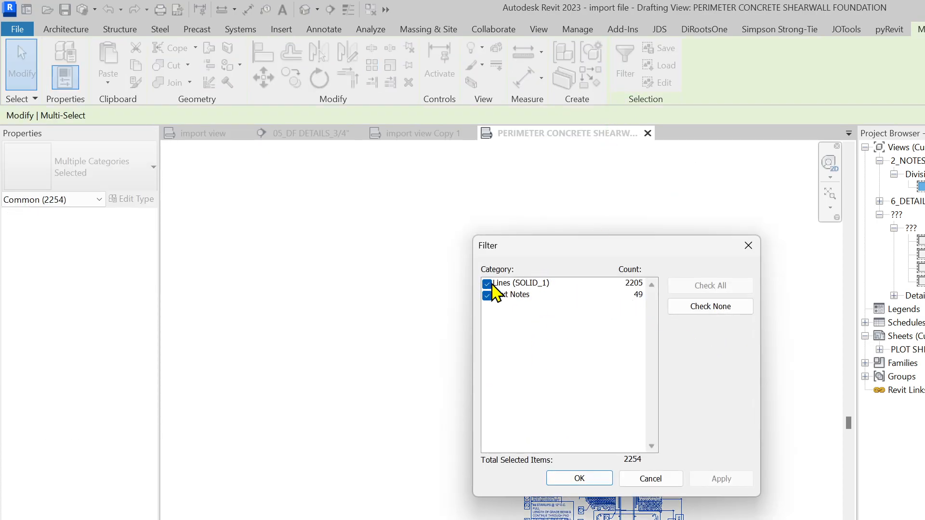
pyautogui.click(602, 478)
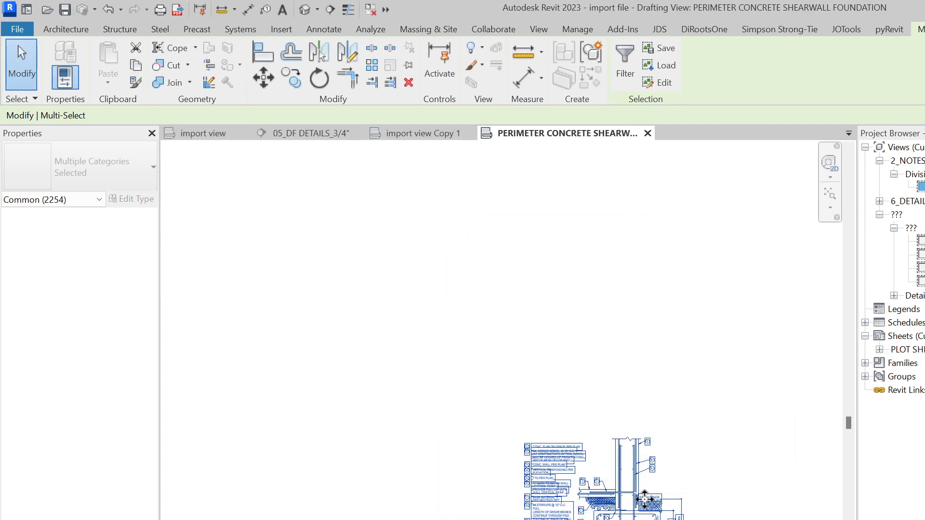
pyautogui.press('Escape')
# Reselect the whole remaining detail, then go to the 05_DF DETAILS_3/4" view
pyautogui.scroll(5, 578, 416)
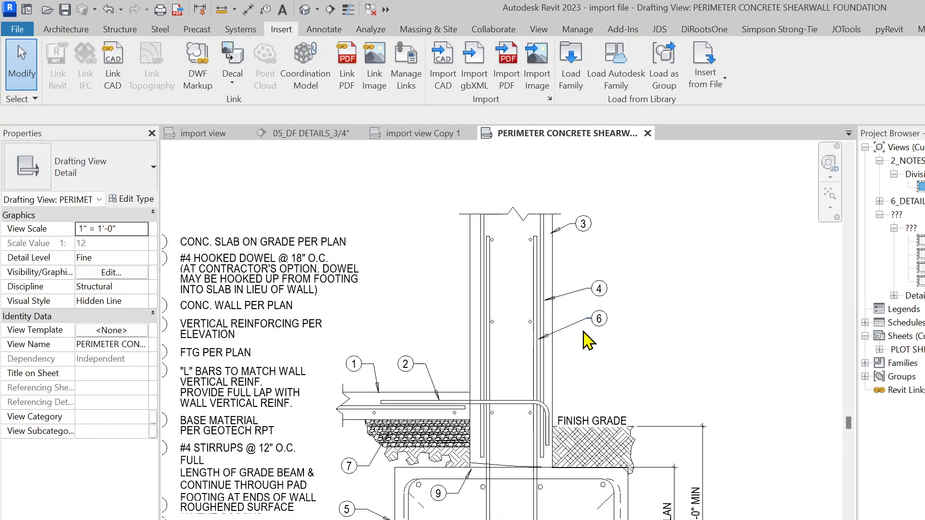
pyautogui.scroll(-4, 568, 420)
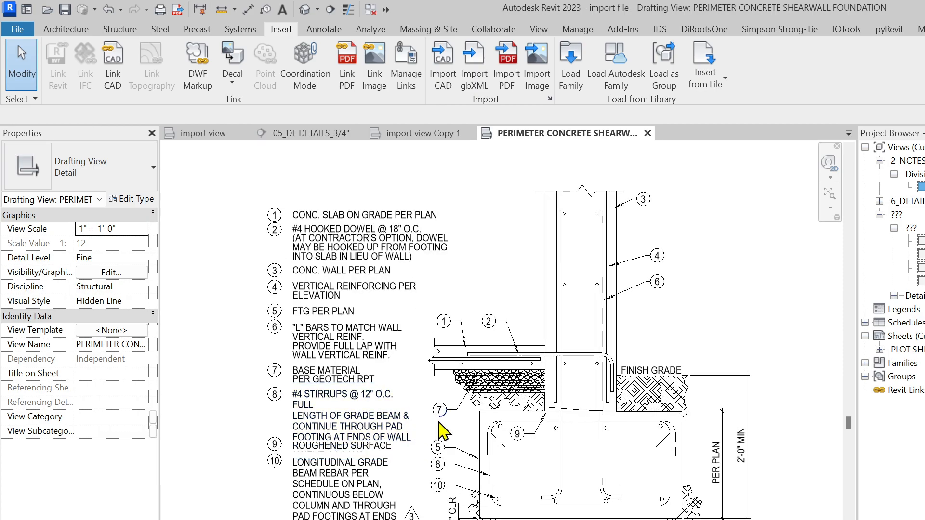
pyautogui.scroll(3, 511, 324)
pyautogui.scroll(-4, 502, 351)
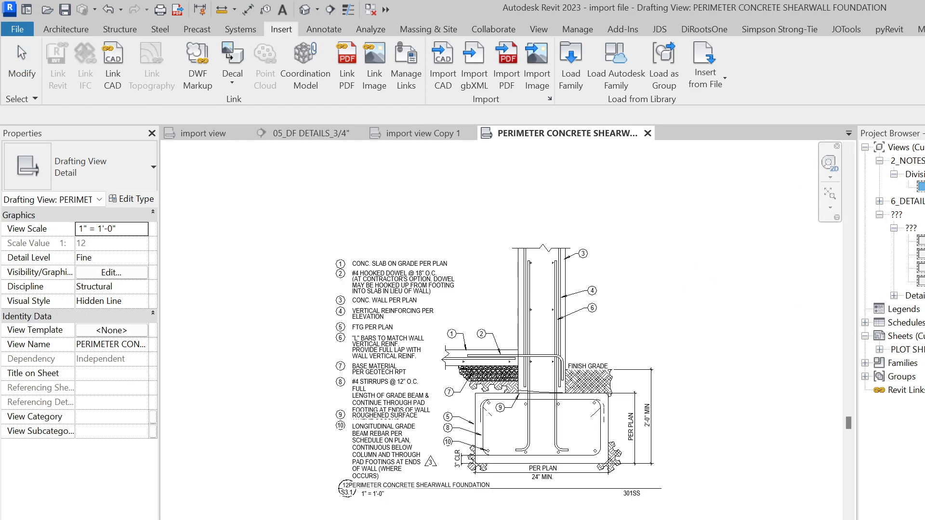
pyautogui.scroll(-2, 613, 519)
pyautogui.moveTo(697, 519); pyautogui.dragTo(343, 289)
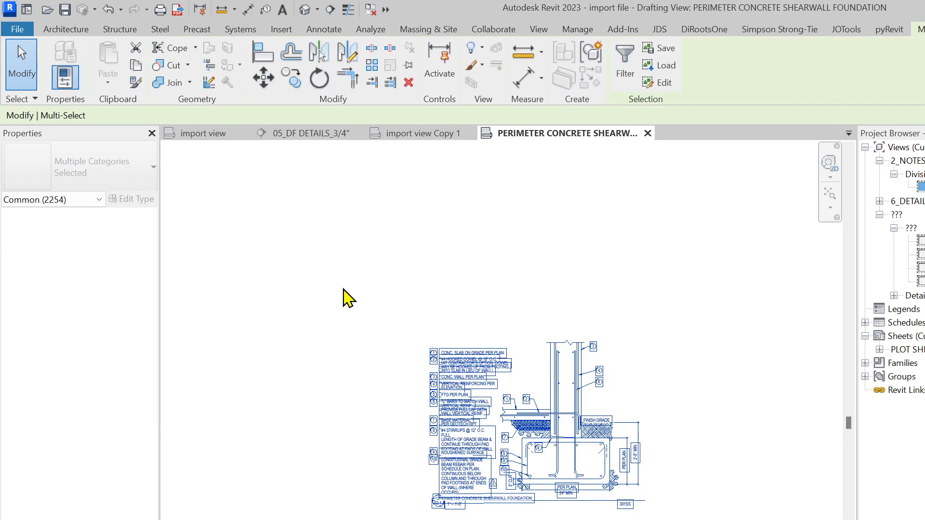
pyautogui.press('Escape')
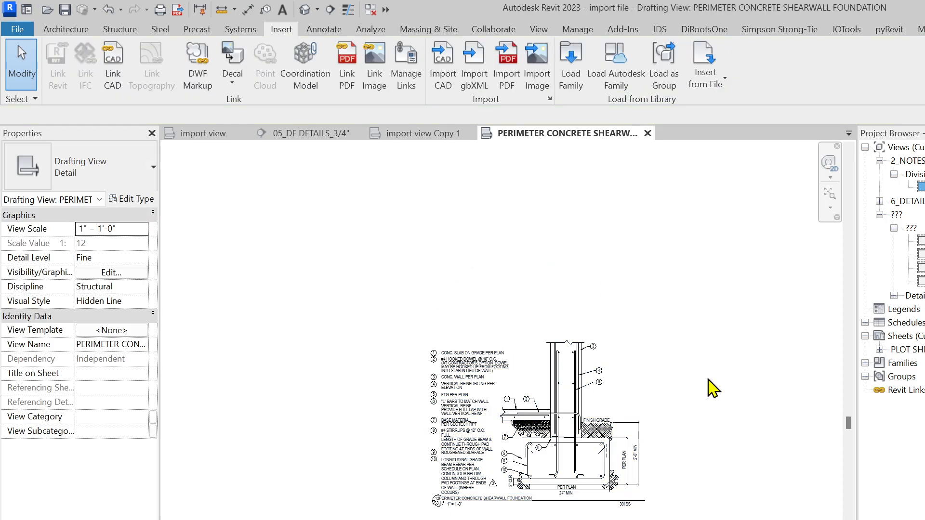
pyautogui.moveTo(676, 516); pyautogui.dragTo(392, 316)
pyautogui.press('Escape')
pyautogui.click(327, 135)
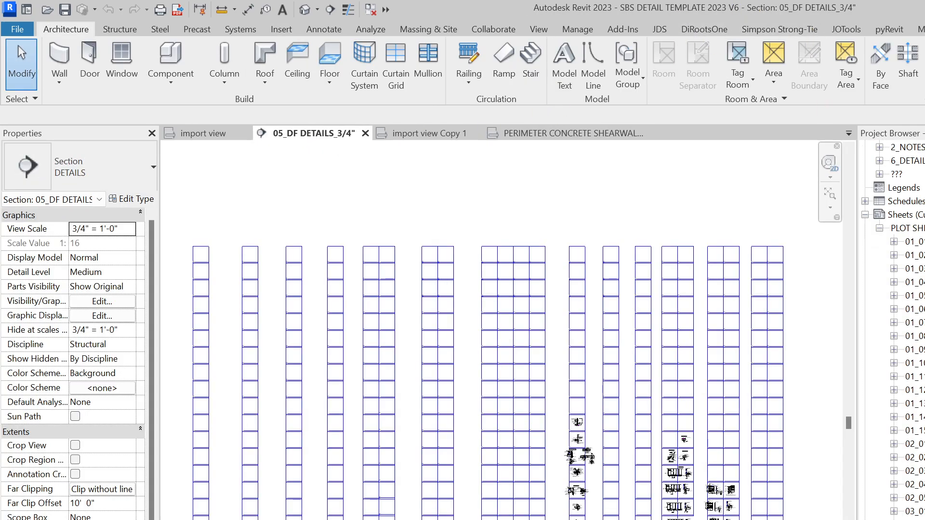
# Pick a drafting view in the expanded views folder and duplicate it as empty BRANDONS DETAILS Copy 1
pyautogui.click(865, 254)
pyautogui.click(896, 215)
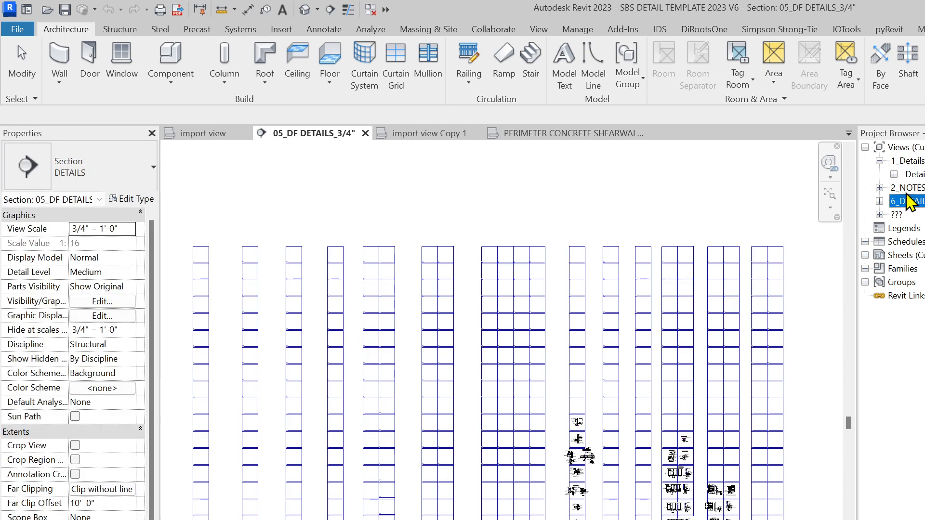
pyautogui.click(879, 215)
pyautogui.scroll(-1, 891, 327)
pyautogui.scroll(2, 891, 327)
pyautogui.click(921, 226)
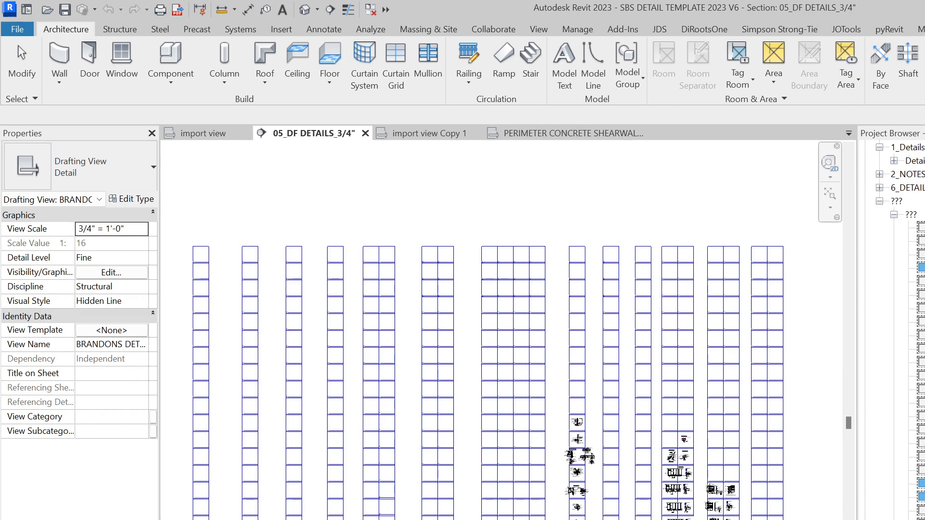
pyautogui.press('Down')
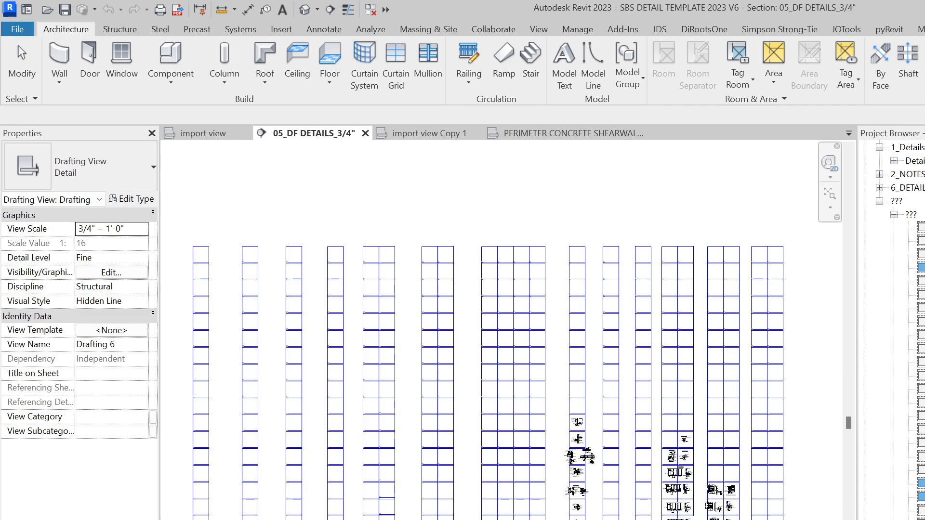
pyautogui.scroll(-1, 891, 327)
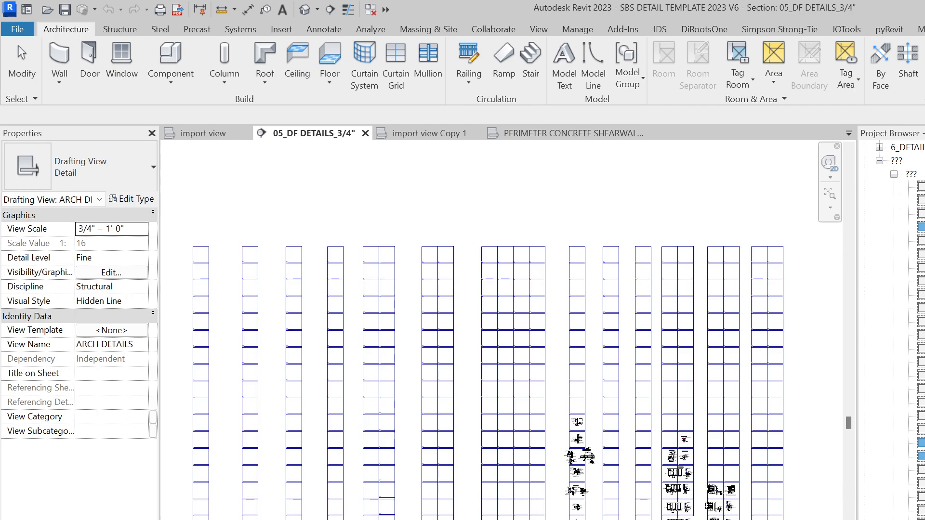
pyautogui.scroll(1, 890, 328)
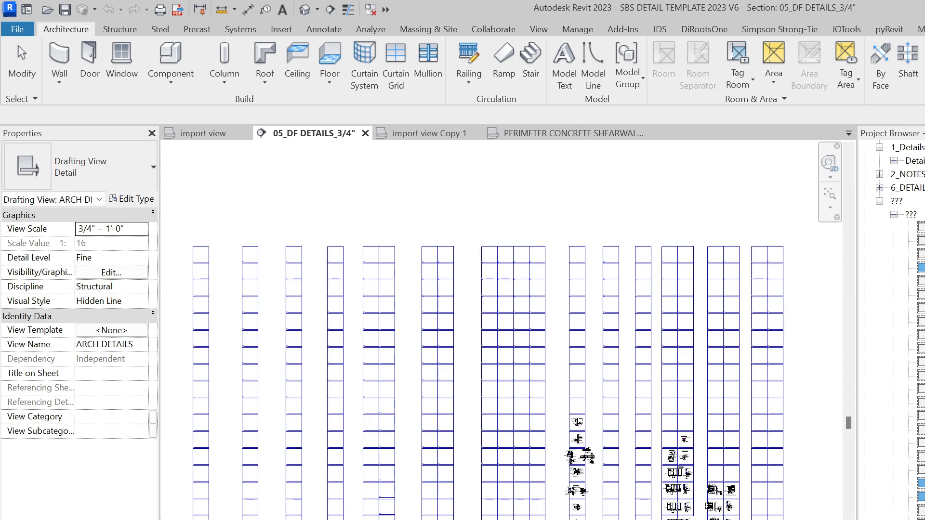
pyautogui.press('Down')
pyautogui.press('Down')
pyautogui.press('Down')
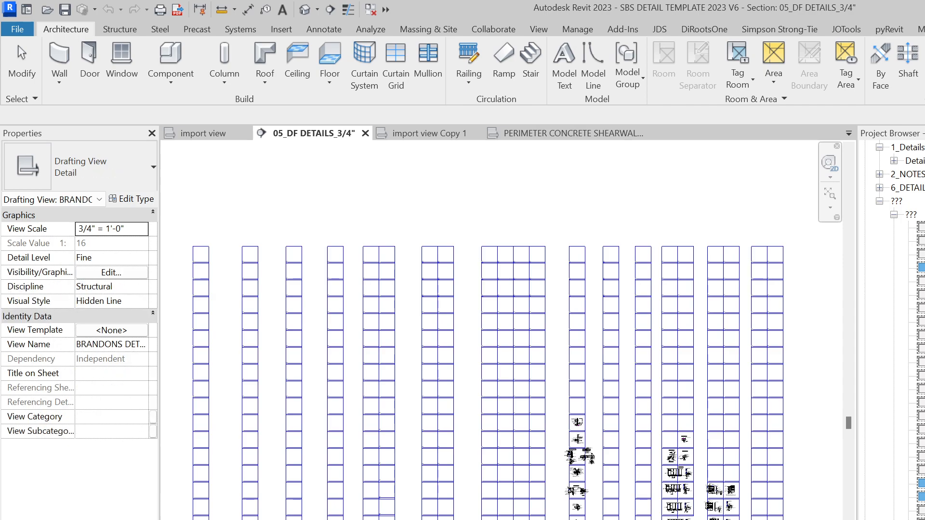
pyautogui.click(871, 400)
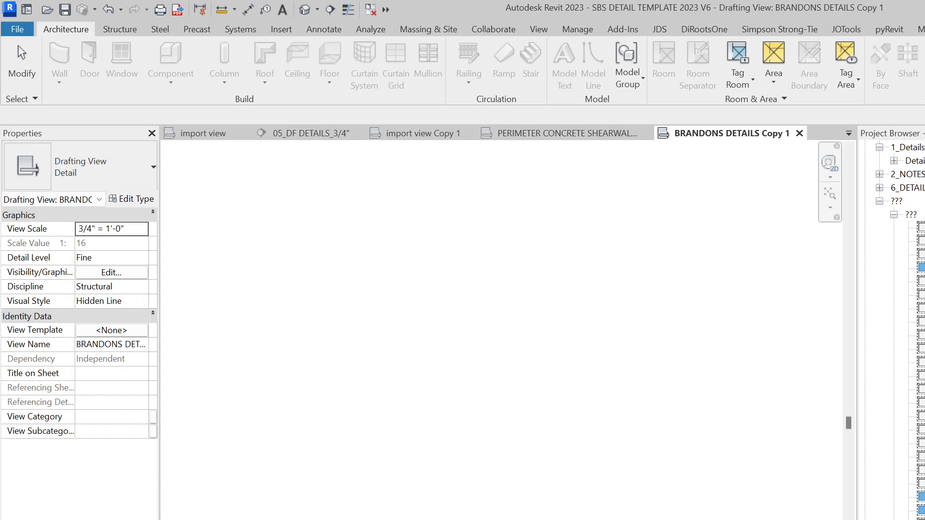
# Confirm the view name ANTHONY and add a 24" aligned dimension for the footing depth
pyautogui.press('Return')
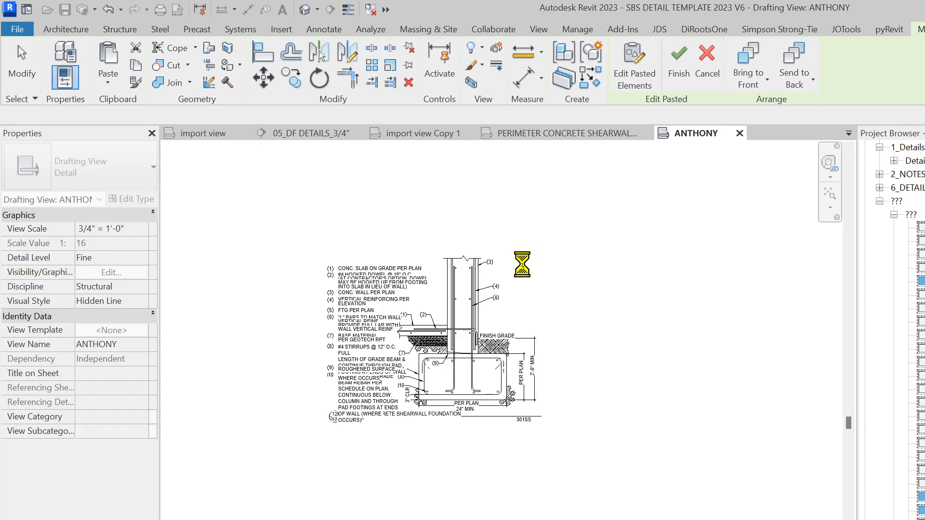
pyautogui.scroll(5, 522, 269)
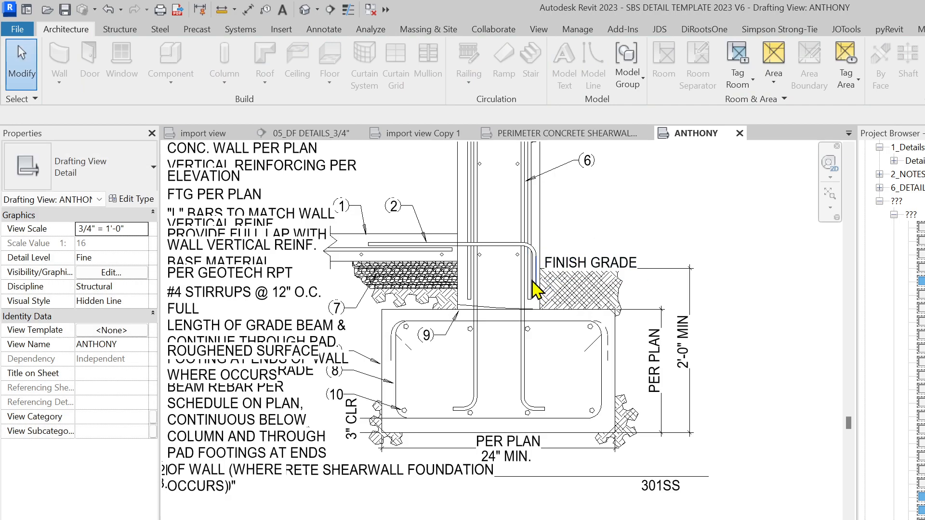
pyautogui.scroll(-5, 674, 472)
pyautogui.scroll(3, 702, 490)
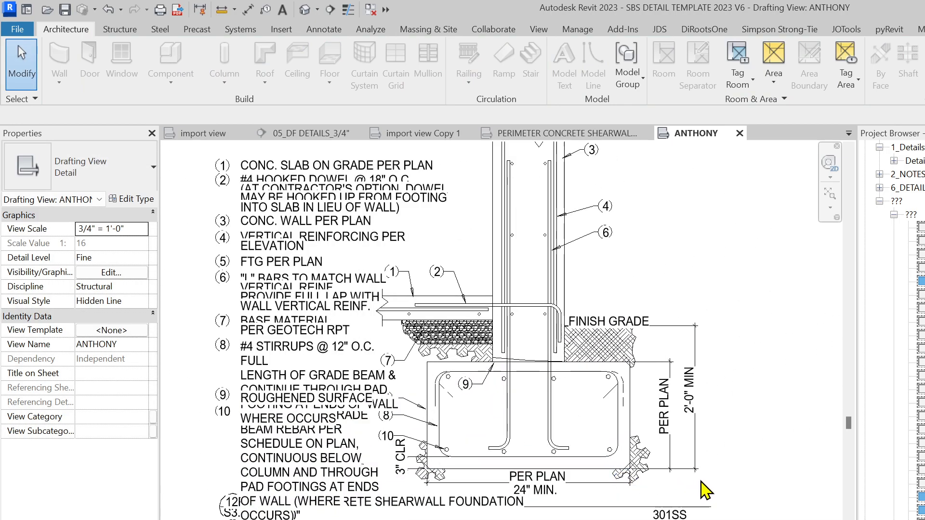
pyautogui.press('d')
pyautogui.press('i')
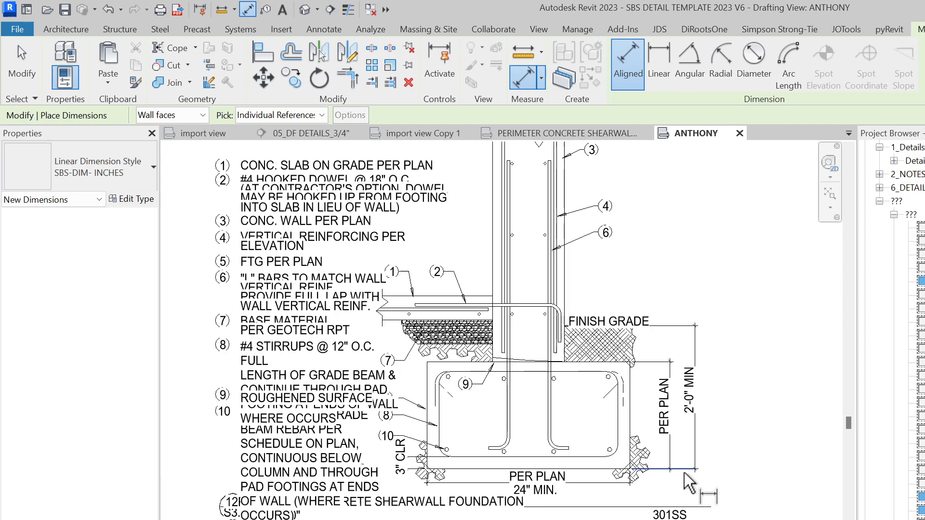
pyautogui.click(672, 327)
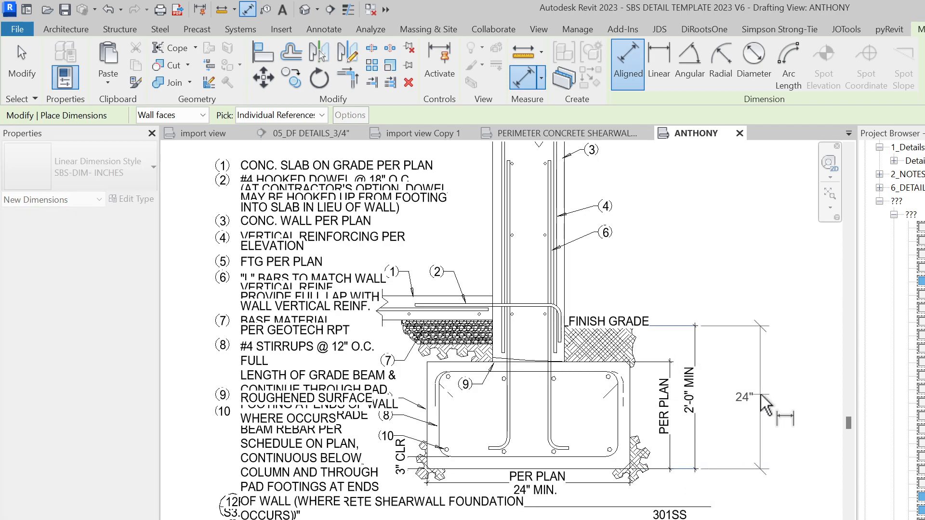
pyautogui.click(762, 402)
pyautogui.press('Escape')
pyautogui.press('Escape')
# Start another aligned dimension from the footing's left face, then cancel it
pyautogui.scroll(-2, 513, 479)
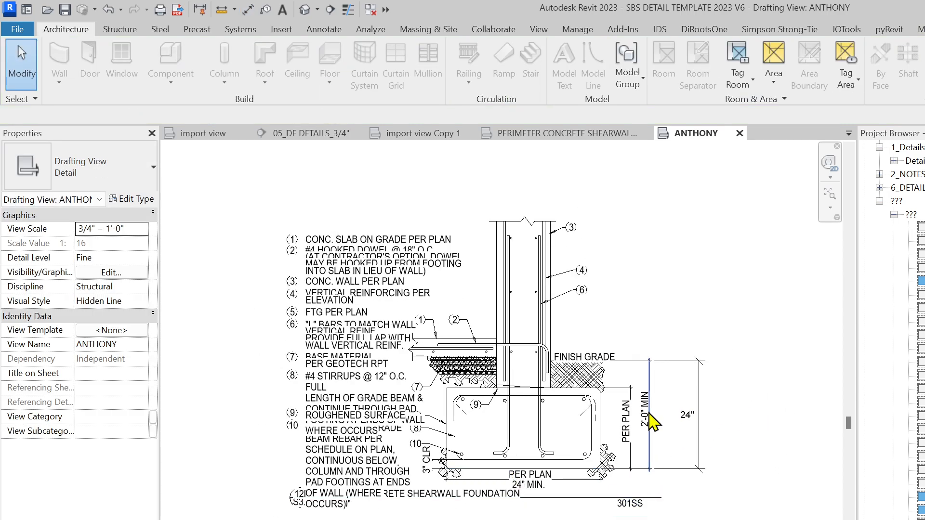
pyautogui.scroll(1, 588, 495)
pyautogui.scroll(-1, 434, 505)
pyautogui.scroll(3, 433, 508)
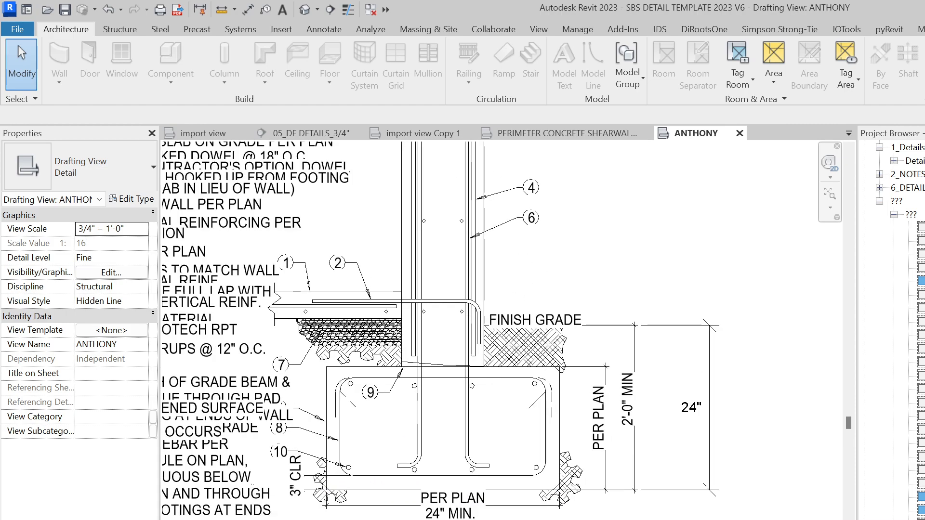
pyautogui.press('d')
pyautogui.press('i')
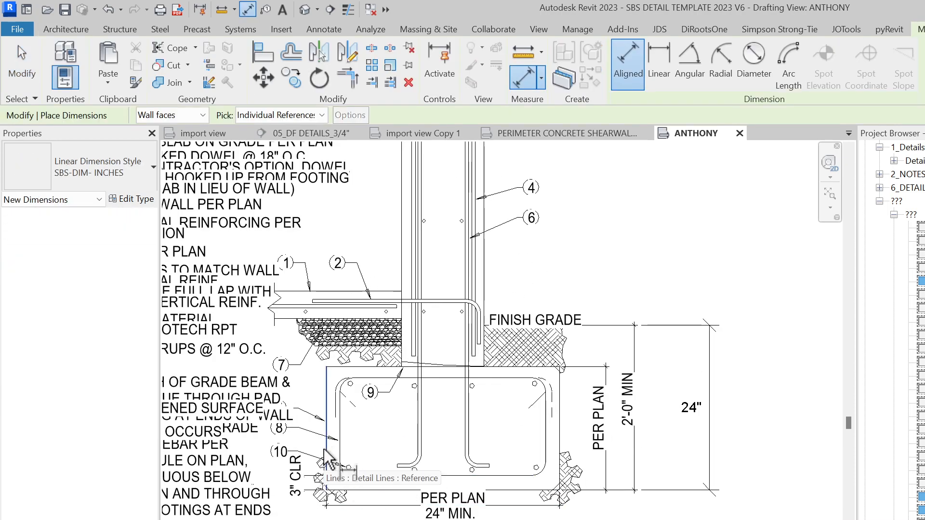
pyautogui.click(328, 460)
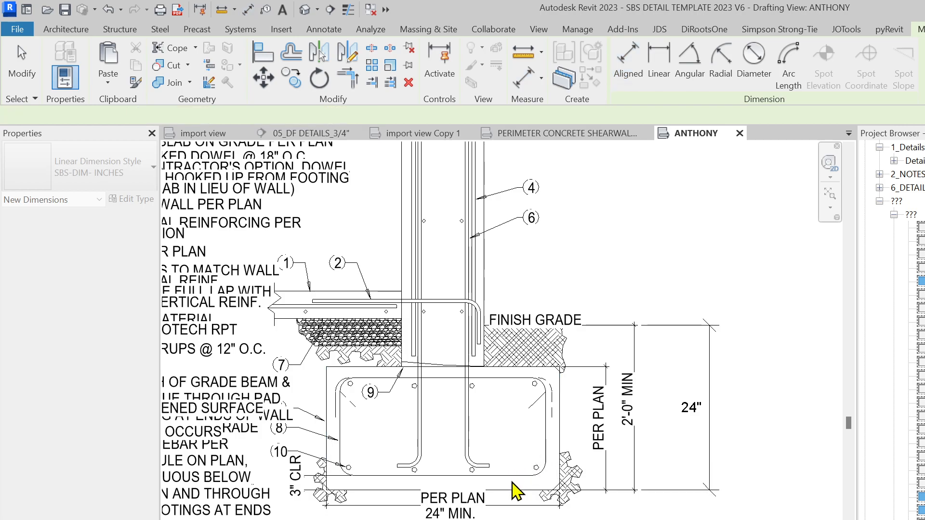
pyautogui.press('Escape')
pyautogui.press('Escape')
pyautogui.click(458, 498)
pyautogui.scroll(2, 465, 519)
pyautogui.click(458, 507)
# Check the general notes text block in edit mode, leaving it unchanged
pyautogui.scroll(-3, 461, 519)
pyautogui.press('Escape')
pyautogui.scroll(-2, 542, 518)
pyautogui.click(468, 515)
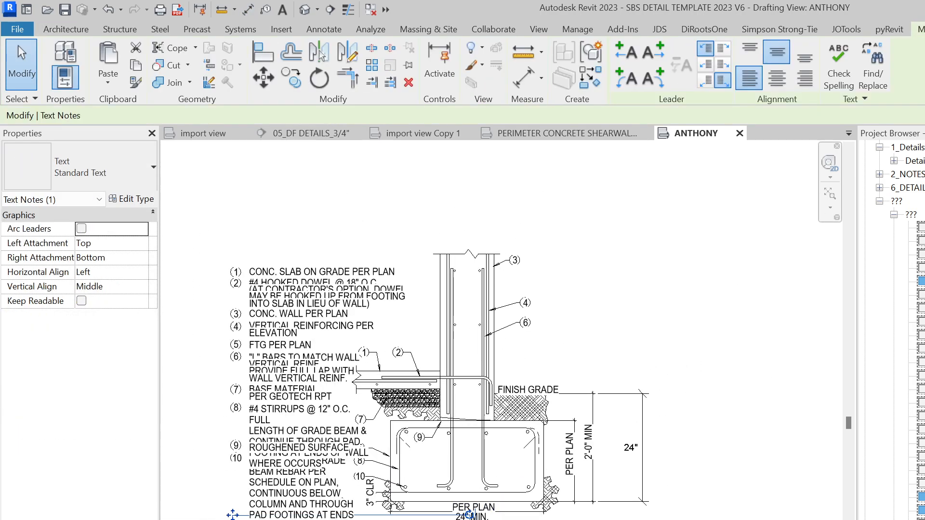
pyautogui.scroll(1, 427, 517)
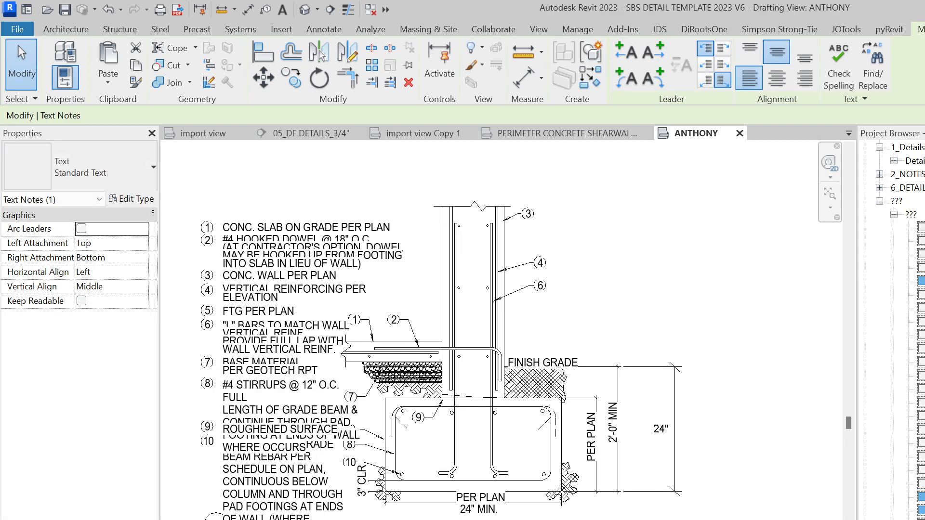
pyautogui.click(427, 518)
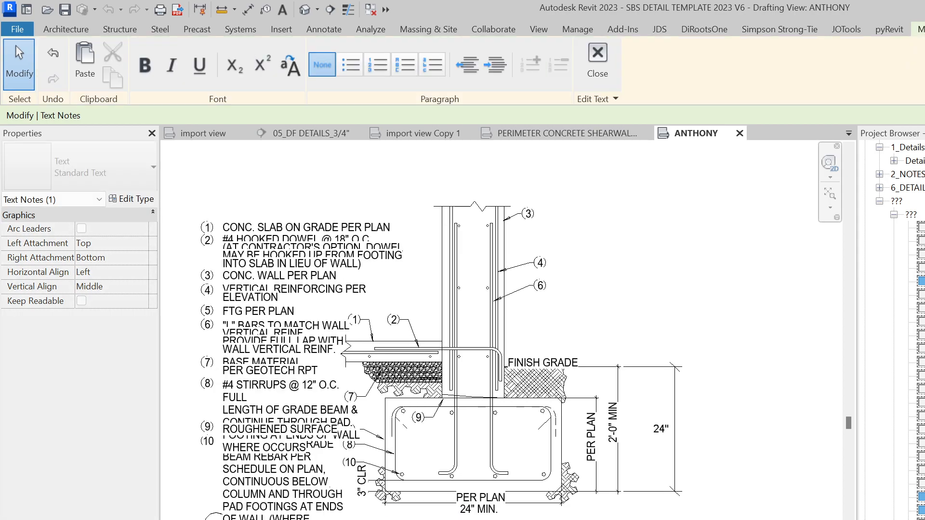
pyautogui.press('Escape')
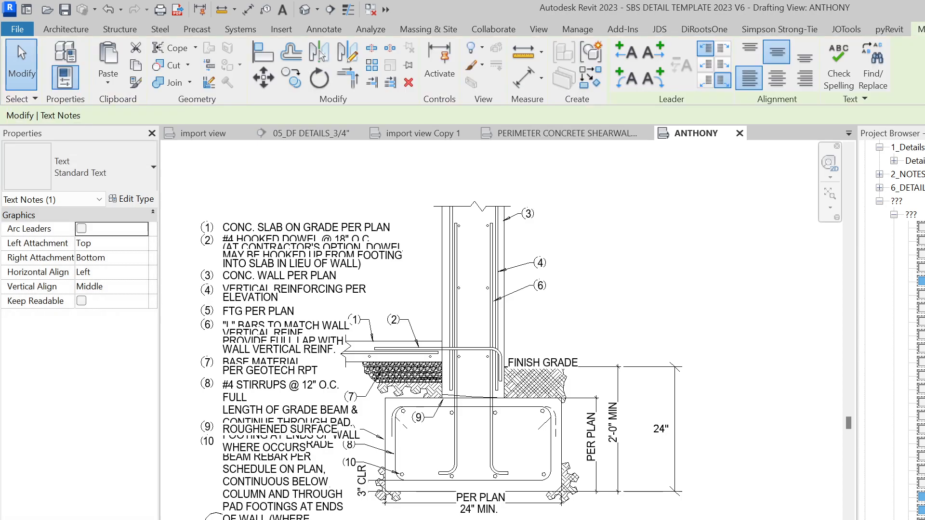
pyautogui.scroll(2, 223, 517)
pyautogui.press('Escape')
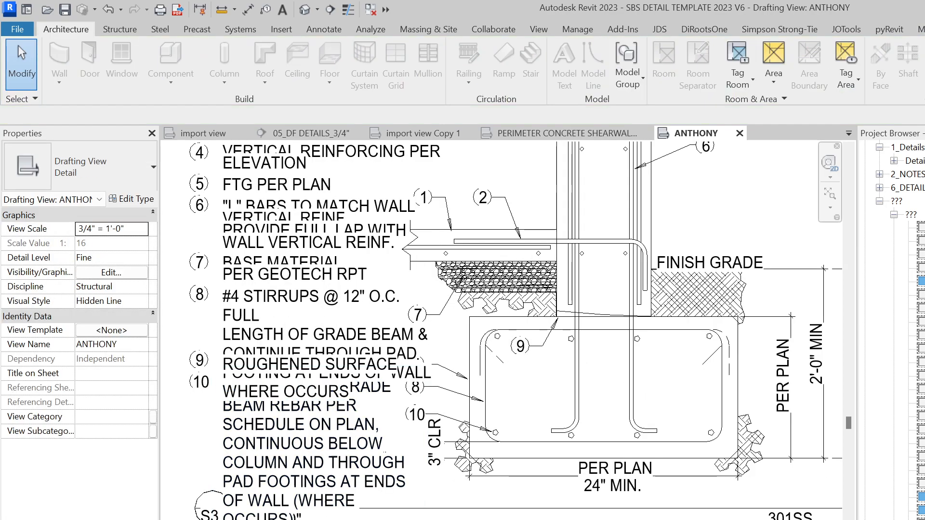
# Delete the stray bottom horizontal line and the 90.19° angular dimension
pyautogui.click(467, 508)
pyautogui.press('Delete')
pyautogui.moveTo(180, 507); pyautogui.dragTo(287, 503, button='middle')
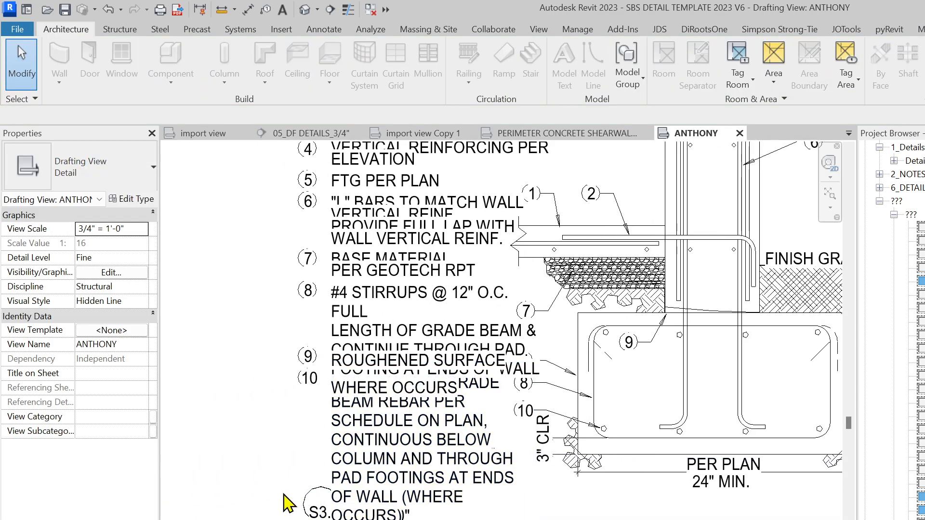
pyautogui.click(312, 500)
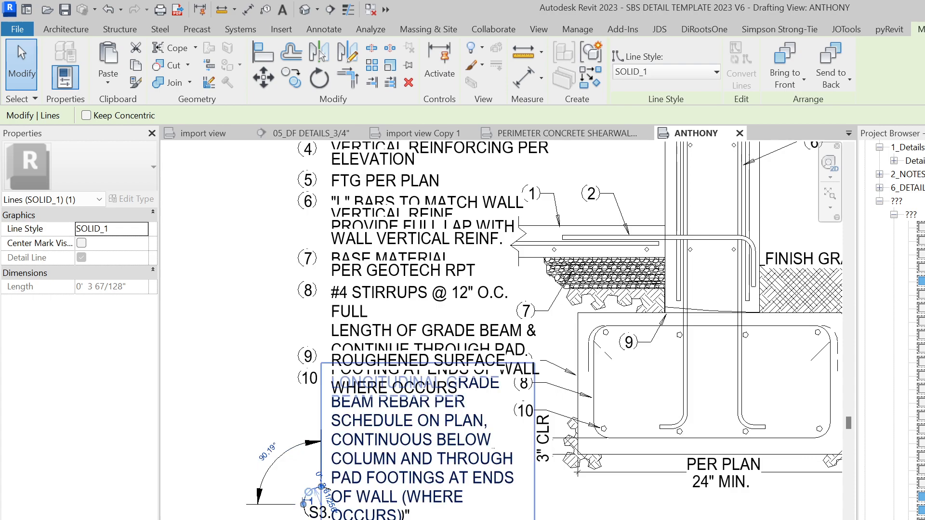
pyautogui.press('Escape')
pyautogui.click(284, 458)
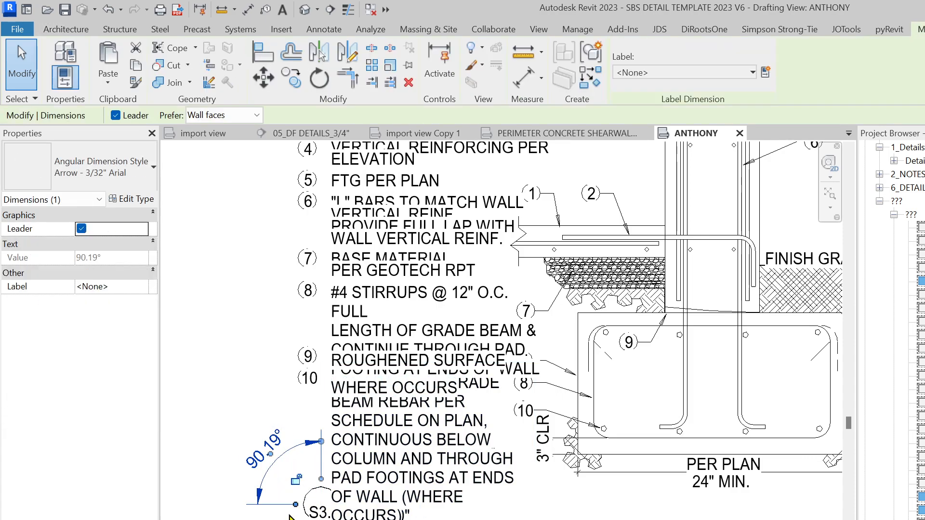
pyautogui.press('Delete')
# Drag the grade beam, #4 STIRRUPS and ROUGHENED SURFACE notes apart so they no longer overlap
pyautogui.click(335, 508)
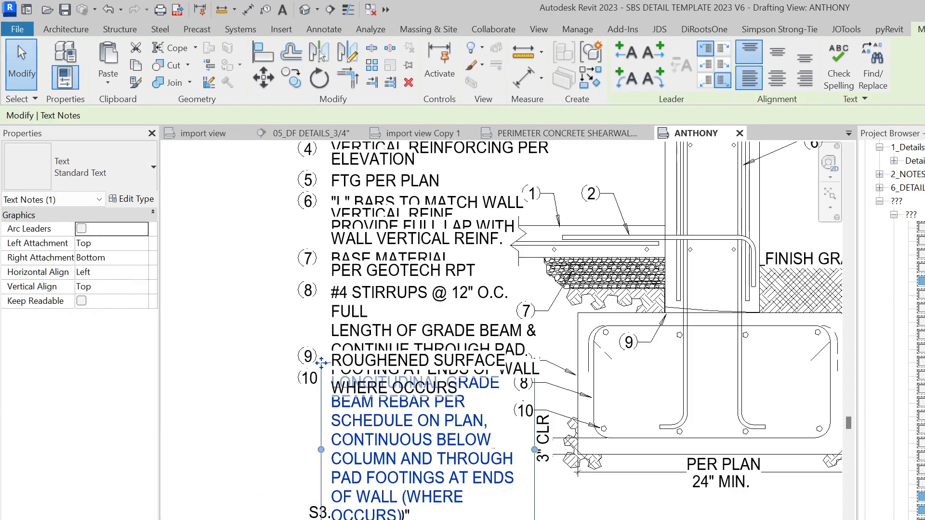
pyautogui.scroll(-2, 377, 450)
pyautogui.moveTo(394, 491); pyautogui.dragTo(511, 509, button='middle')
pyautogui.moveTo(465, 424); pyautogui.dragTo(312, 517)
pyautogui.click(483, 438)
pyautogui.moveTo(460, 368); pyautogui.dragTo(201, 424)
pyautogui.click(481, 421)
pyautogui.moveTo(461, 400); pyautogui.dragTo(215, 399)
# Move the numbered note list to the upper left of the detail
pyautogui.moveTo(535, 413); pyautogui.dragTo(486, 229)
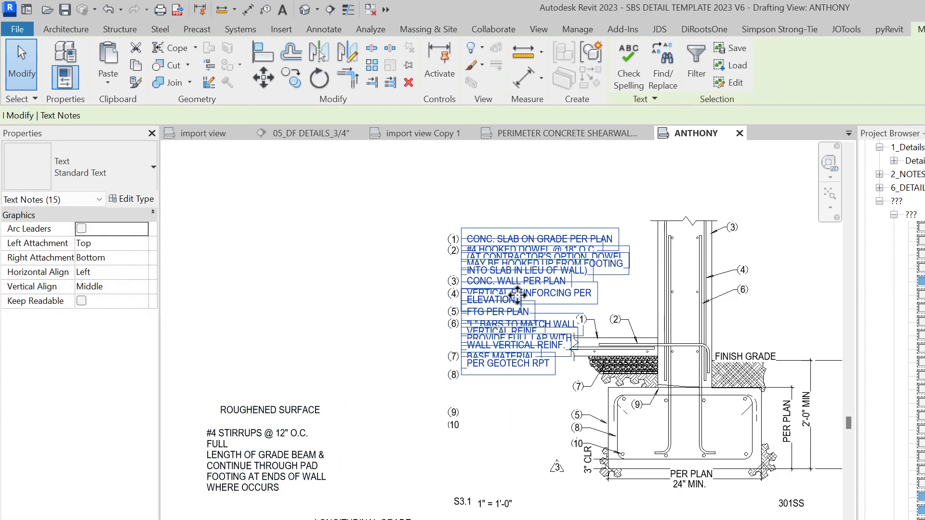
pyautogui.scroll(-1, 526, 299)
pyautogui.moveTo(526, 293); pyautogui.dragTo(284, 262)
pyautogui.scroll(1, 480, 415)
# Delete number markers 1 through 10 and the S3.1 scale text
pyautogui.moveTo(490, 422); pyautogui.dragTo(434, 207)
pyautogui.press('Delete')
pyautogui.click(477, 466)
pyautogui.press('Delete')
# Reposition the LONGITUDINAL GRADE BEAM note above and beside the wall section
pyautogui.scroll(-1, 337, 500)
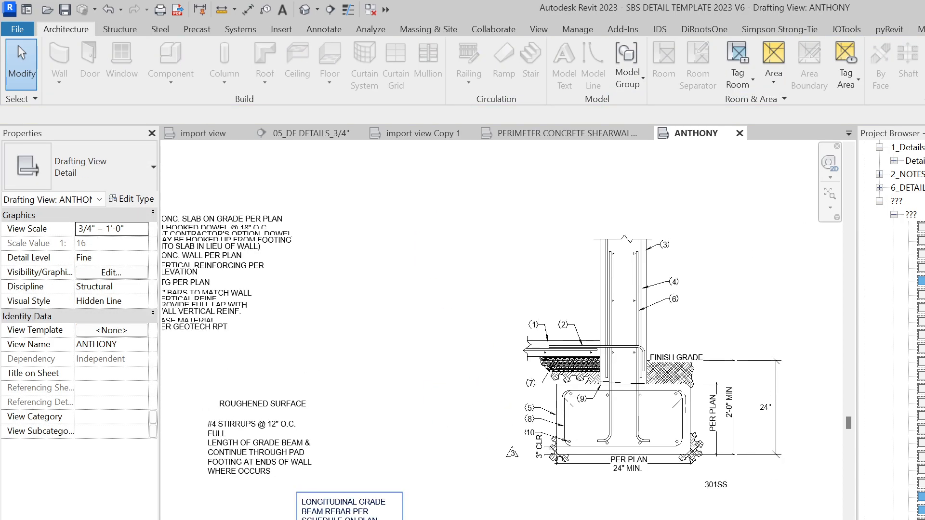
pyautogui.click(344, 503)
pyautogui.moveTo(337, 492); pyautogui.dragTo(297, 517, button='middle')
pyautogui.moveTo(256, 518); pyautogui.dragTo(659, 212)
pyautogui.click(731, 333)
pyautogui.click(693, 255)
# Give the grade beam note a left leader pointing at the wall section
pyautogui.click(626, 52)
pyautogui.scroll(1, 557, 232)
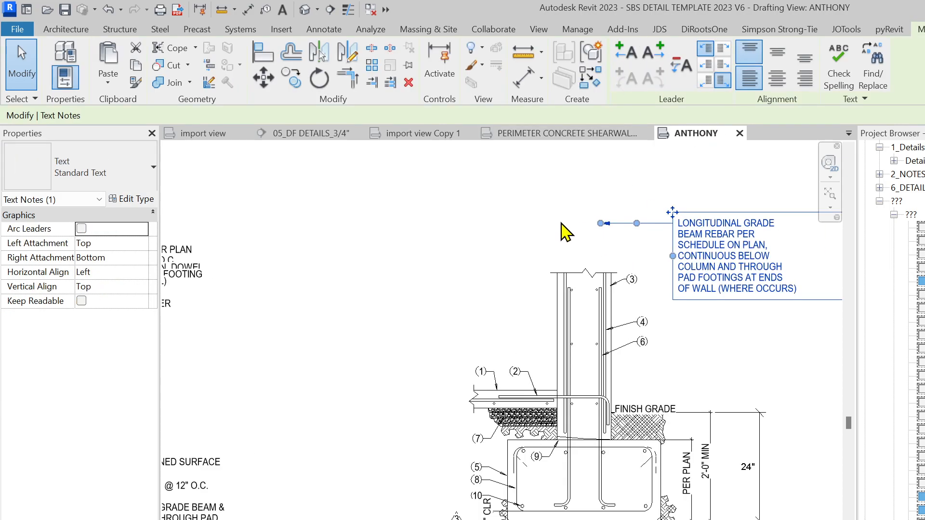
pyautogui.moveTo(600, 223); pyautogui.dragTo(654, 234)
pyautogui.scroll(2, 631, 241)
pyautogui.click(547, 274)
pyautogui.scroll(-3, 582, 276)
pyautogui.moveTo(661, 416); pyautogui.dragTo(602, 377, button='middle')
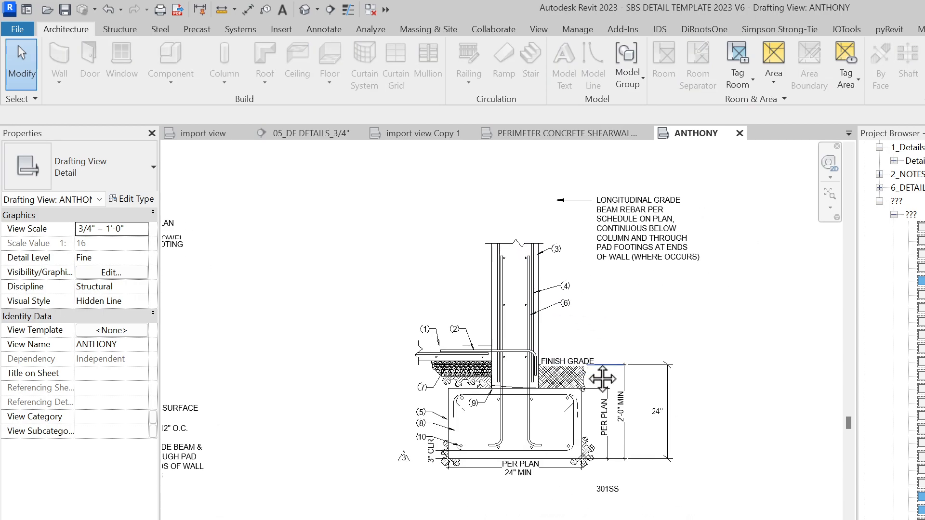
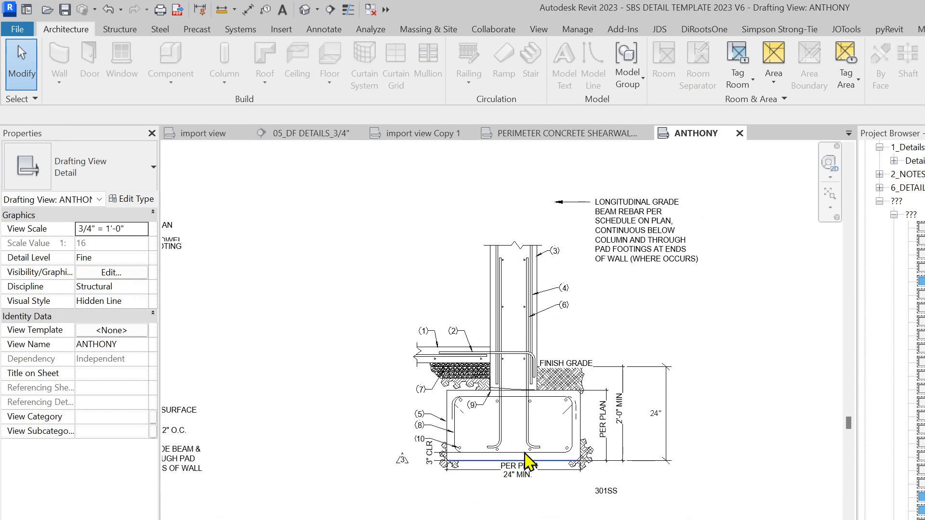
# Start a filled region (FR) with the CONCRETE type and a SOLID_5 boundary line style
pyautogui.scroll(4, 529, 464)
pyautogui.scroll(-2, 506, 423)
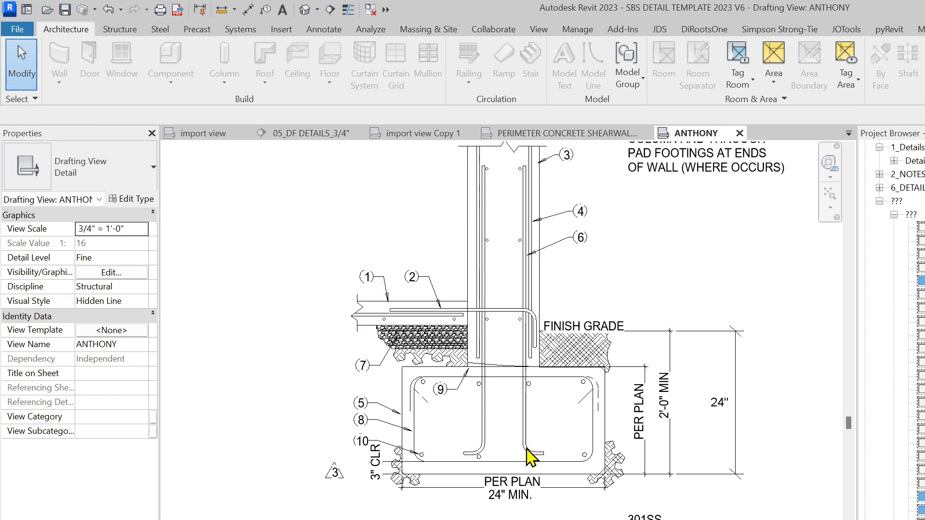
pyautogui.press('f')
pyautogui.press('r')
pyautogui.click(86, 185)
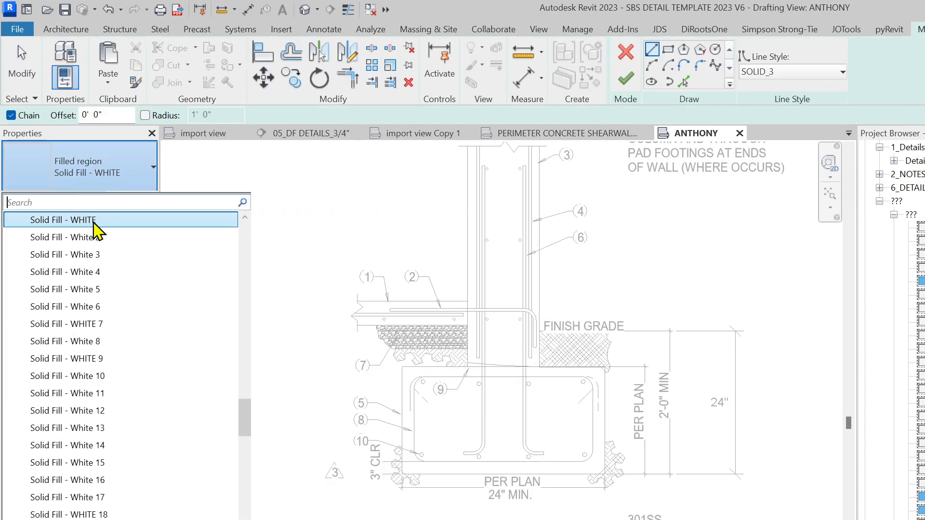
pyautogui.write('CONC')
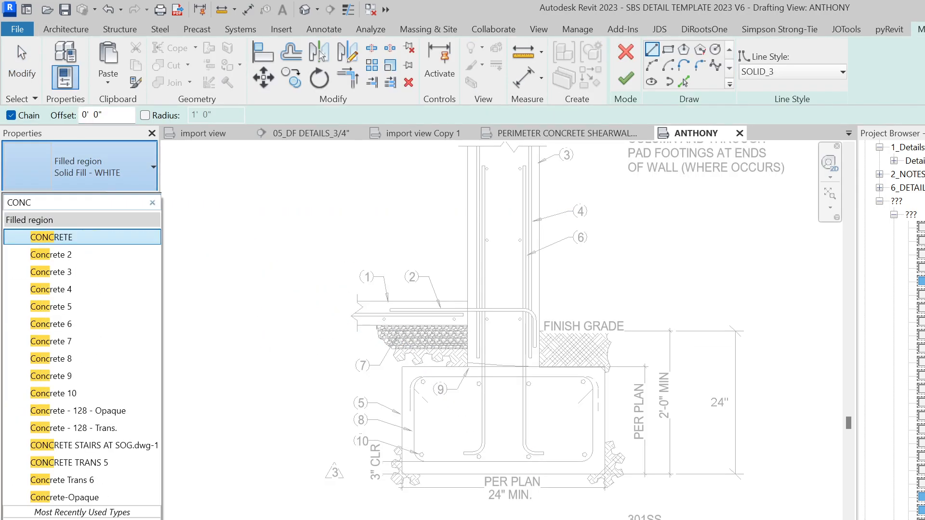
pyautogui.click(53, 237)
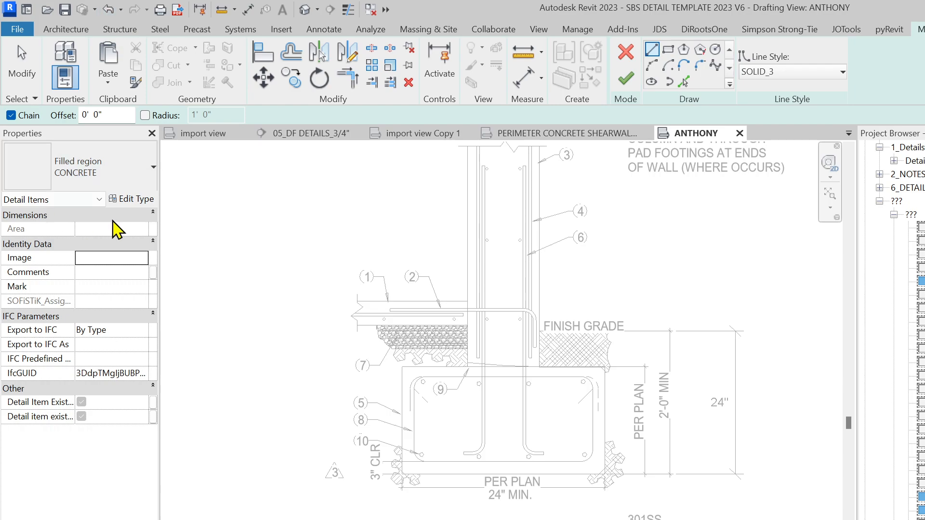
pyautogui.click(539, 367)
pyautogui.click(801, 73)
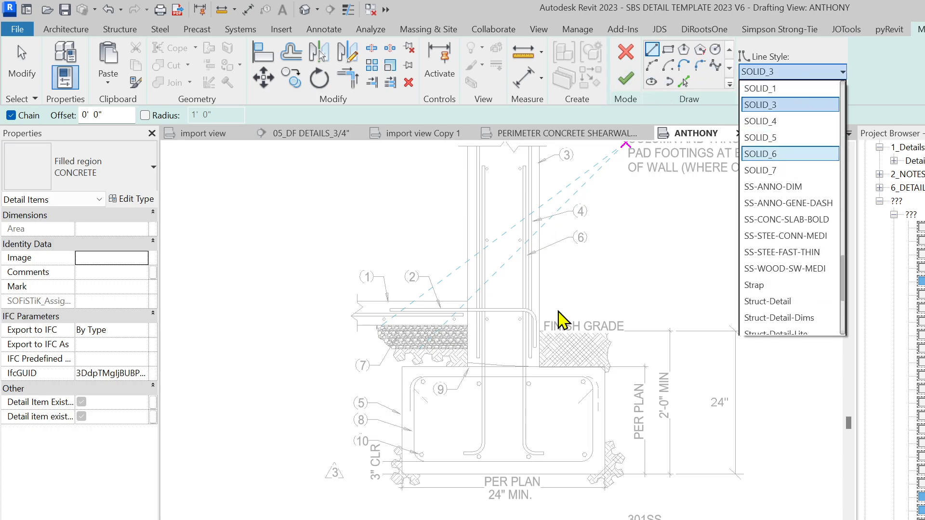
pyautogui.scroll(-1, 799, 245)
pyautogui.scroll(2, 804, 212)
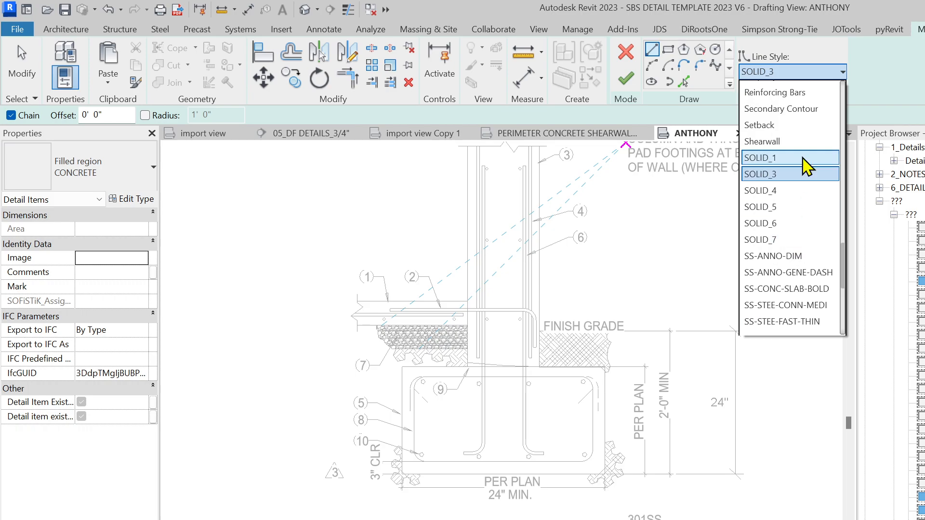
pyautogui.click(781, 207)
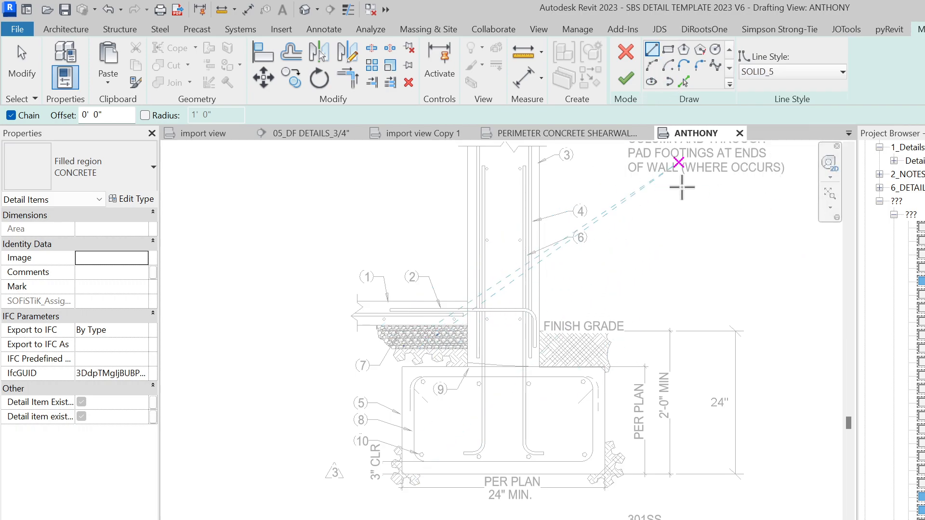
# Draw a rectangular boundary over the footing and finish its concrete filled region
pyautogui.click(668, 48)
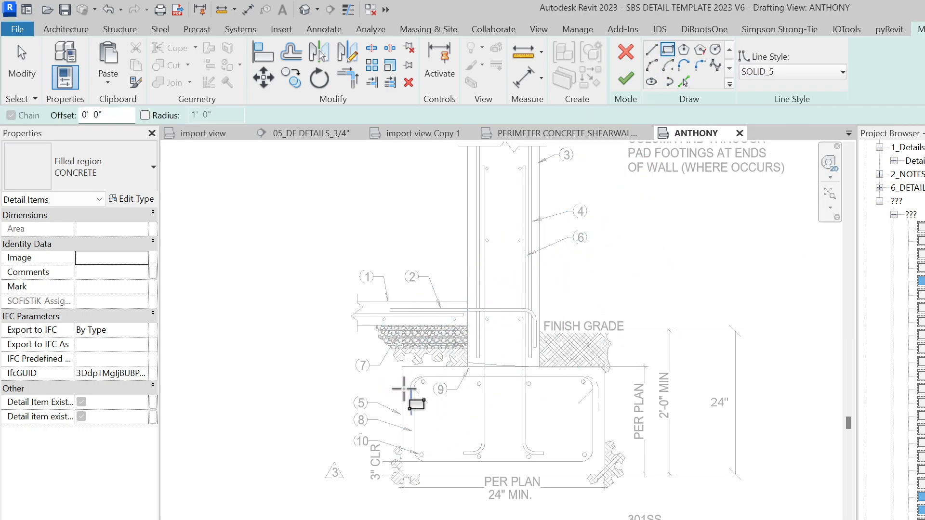
pyautogui.scroll(2, 402, 368)
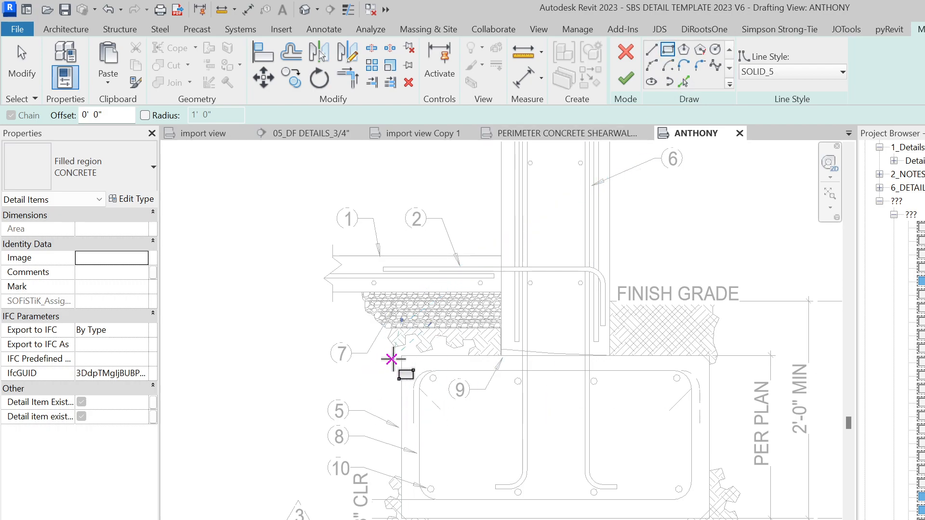
pyautogui.click(401, 356)
pyautogui.click(709, 519)
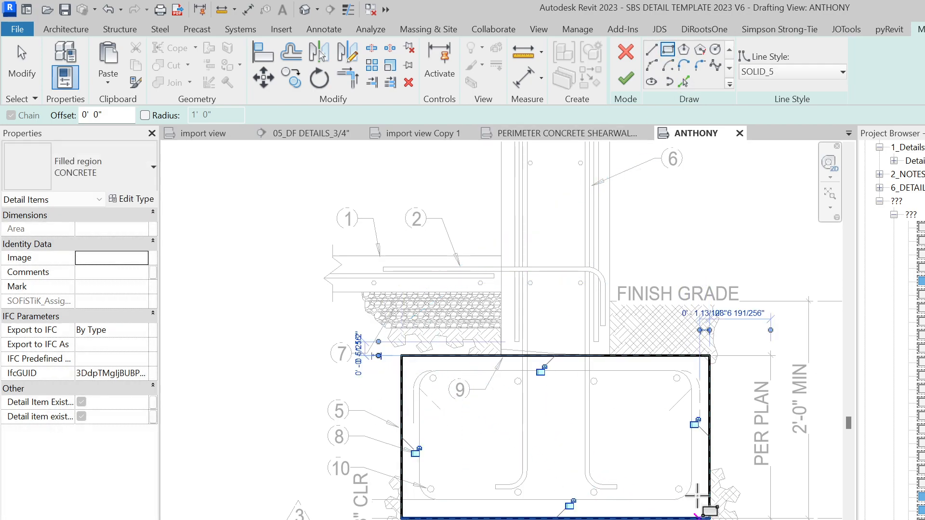
pyautogui.click(626, 78)
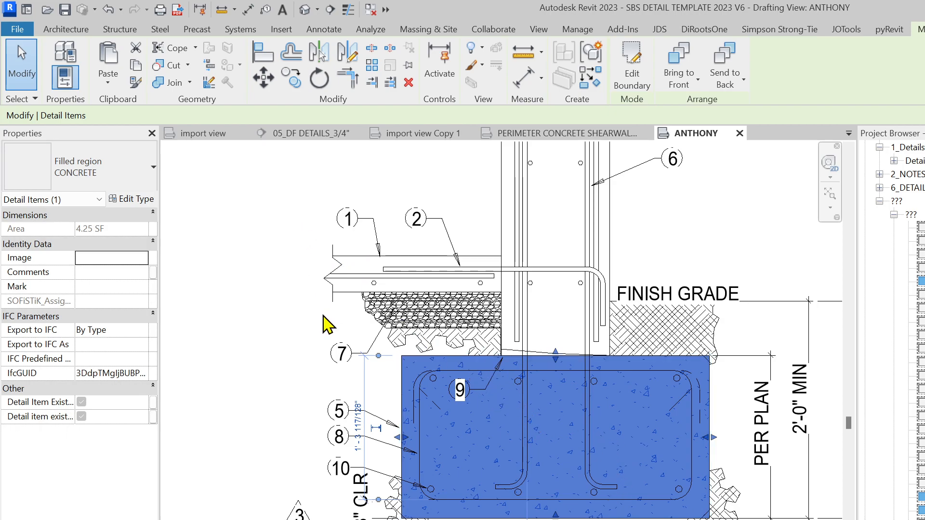
# Add a second rectangular concrete region from the footing top up the wall and check it
pyautogui.doubleClick(511, 374)
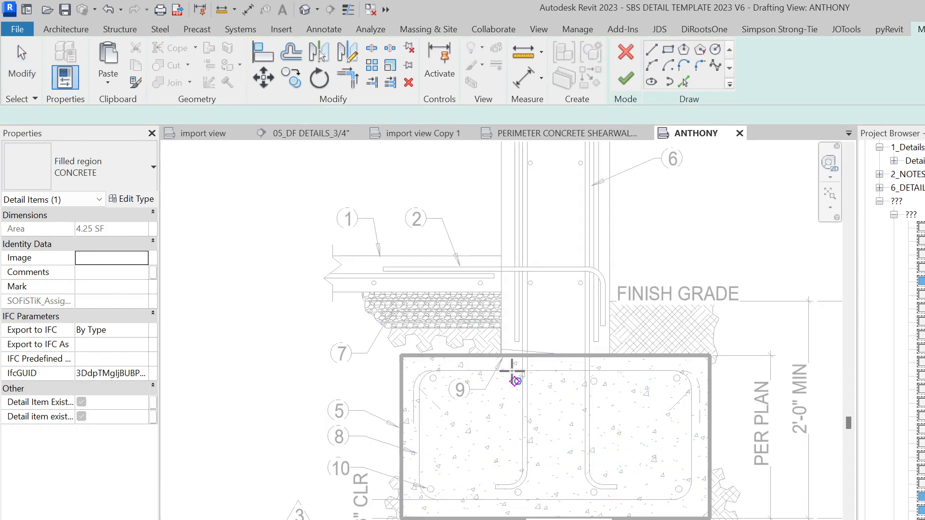
pyautogui.click(667, 49)
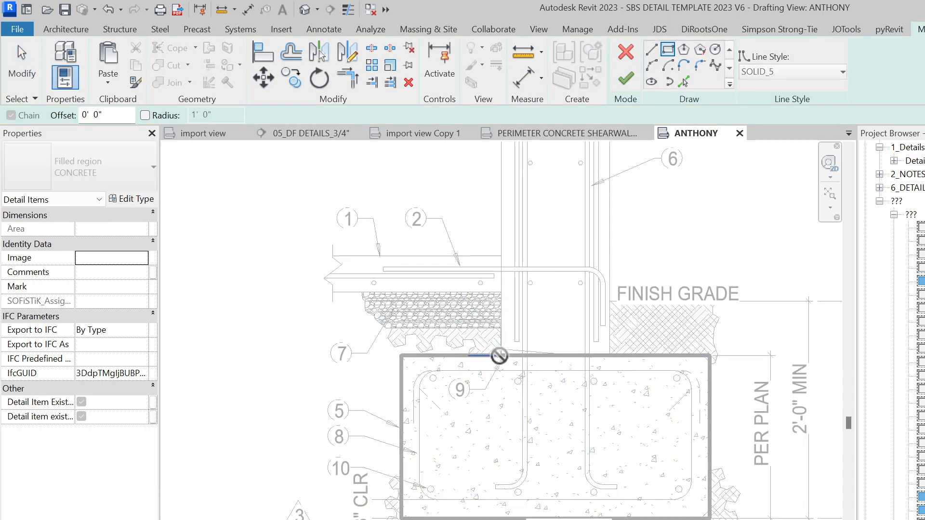
pyautogui.click(501, 355)
pyautogui.scroll(-2, 545, 375)
pyautogui.moveTo(568, 173); pyautogui.dragTo(530, 333, button='middle')
pyautogui.scroll(2, 553, 299)
pyautogui.click(552, 264)
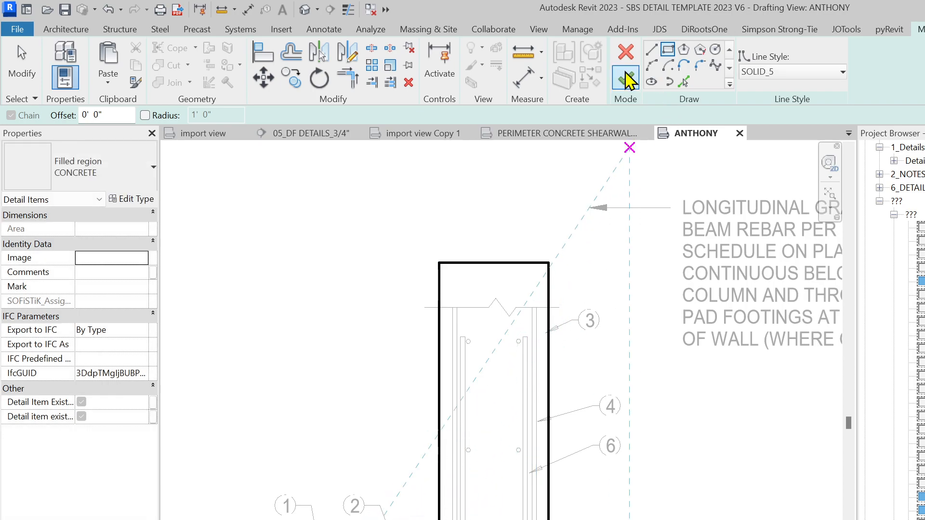
pyautogui.click(625, 70)
pyautogui.scroll(-2, 518, 247)
pyautogui.click(560, 368)
pyautogui.click(538, 262)
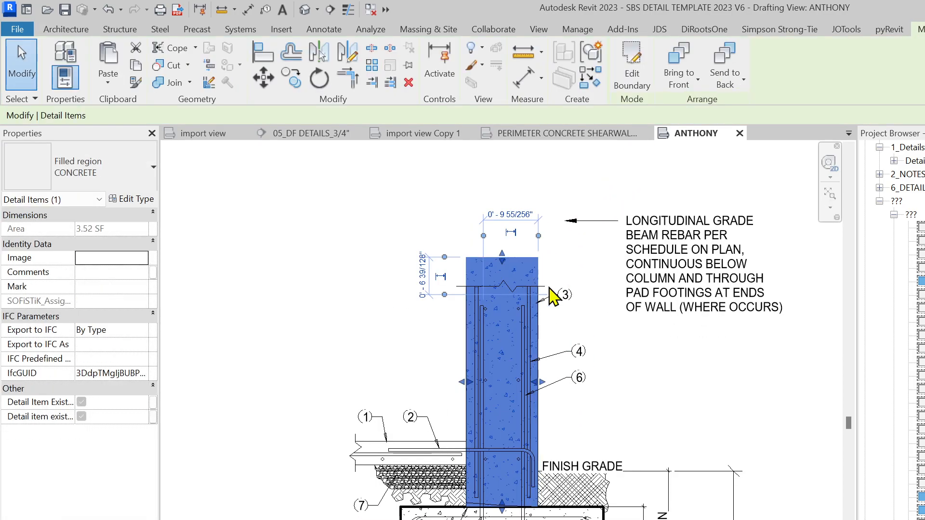
pyautogui.scroll(2, 553, 349)
pyautogui.click(550, 381)
# Place a Break Line detail component across the top of the concrete wall
pyautogui.moveTo(477, 396); pyautogui.dragTo(477, 330, button='middle')
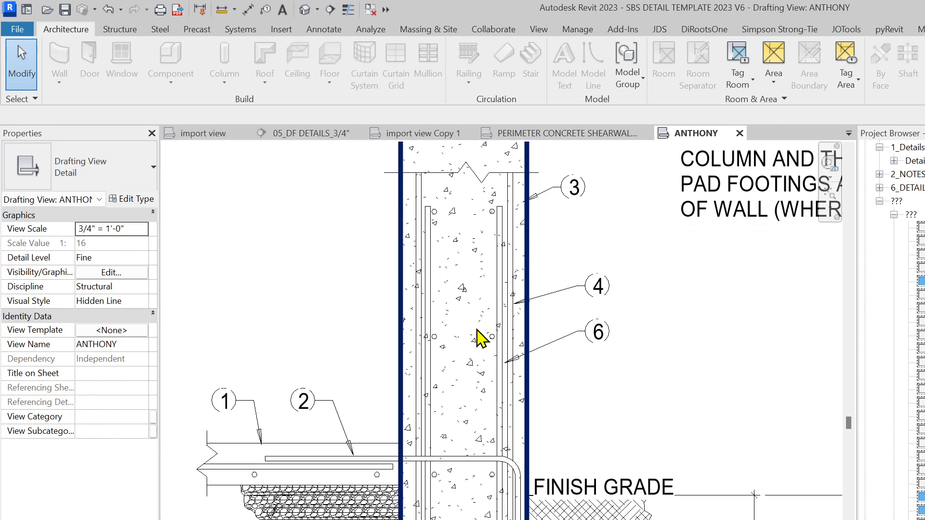
pyautogui.moveTo(466, 276); pyautogui.dragTo(454, 321, button='middle')
pyautogui.press('d')
pyautogui.press('c')
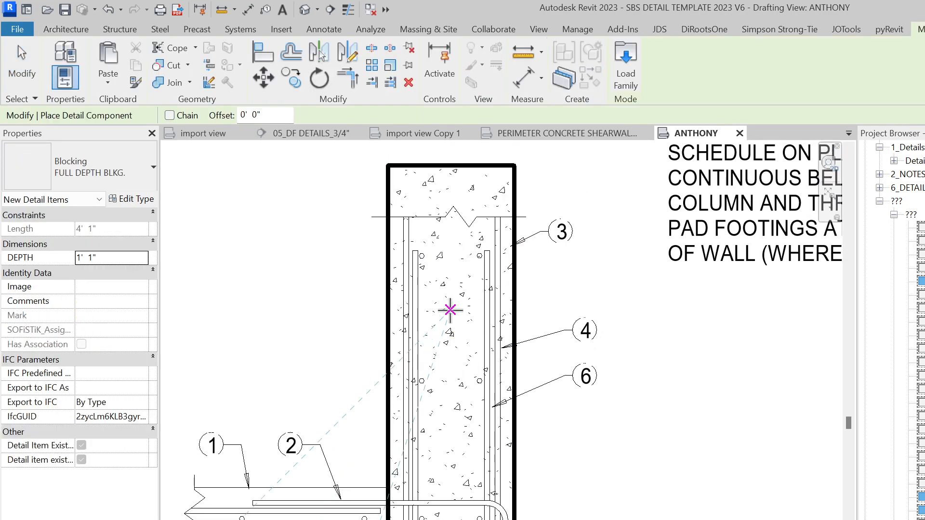
pyautogui.click(110, 168)
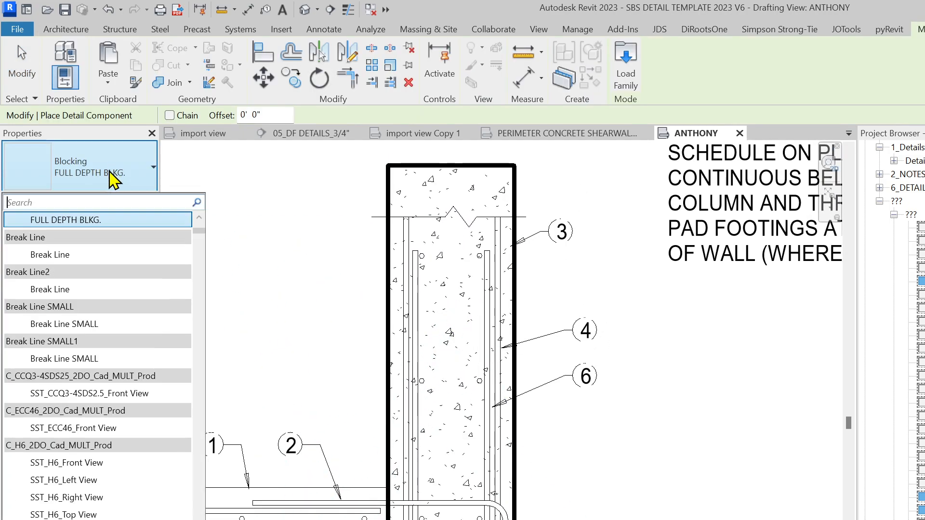
pyautogui.write('BREA')
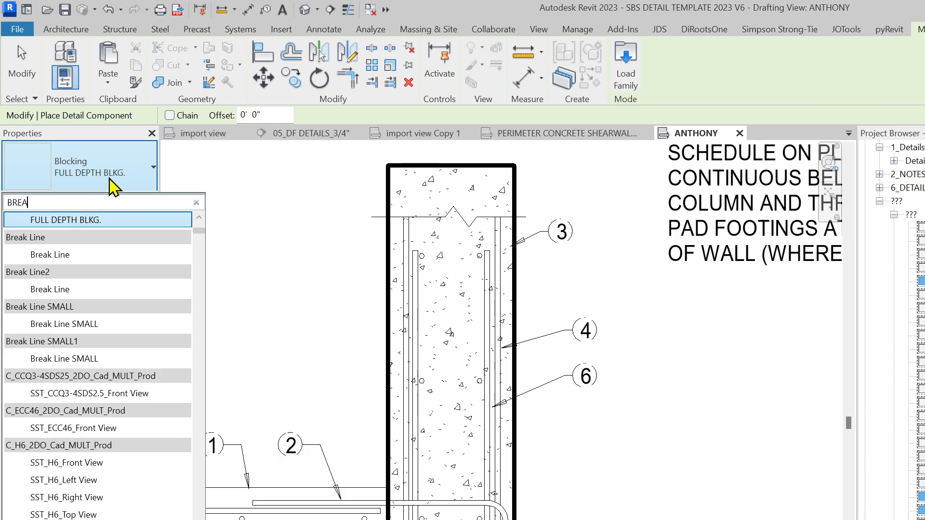
pyautogui.write('K')
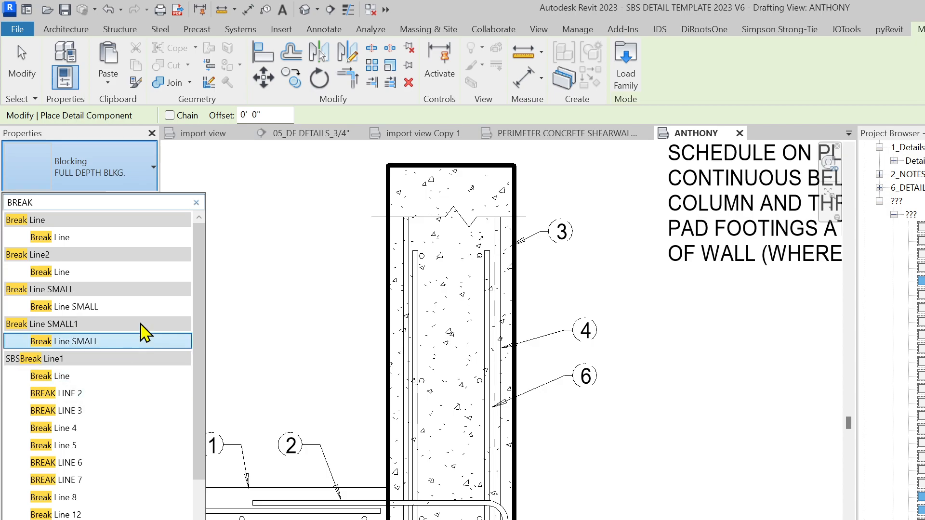
pyautogui.click(68, 238)
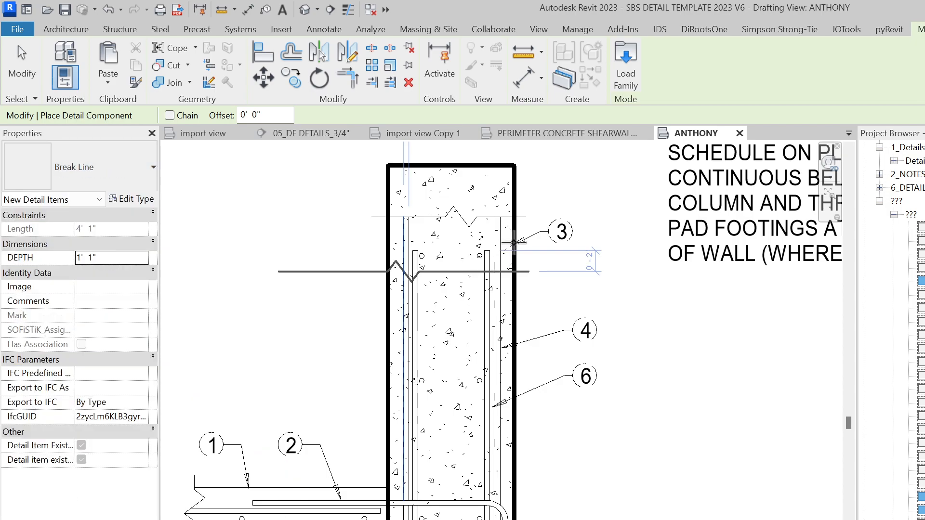
pyautogui.click(466, 218)
pyautogui.scroll(-3, 468, 221)
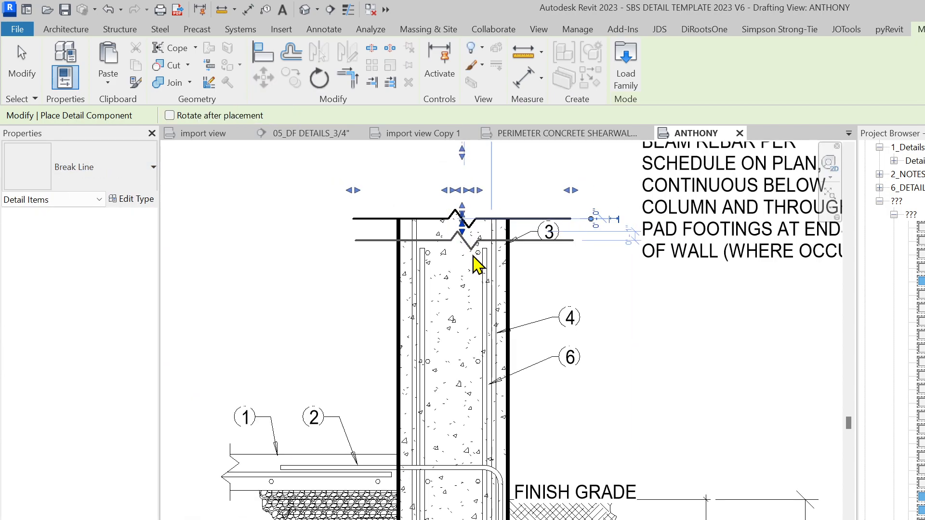
pyautogui.press('Escape')
# Begin another detail component, searching the type list for the straight rebar
pyautogui.moveTo(528, 381); pyautogui.dragTo(533, 337, button='middle')
pyautogui.press('Return')
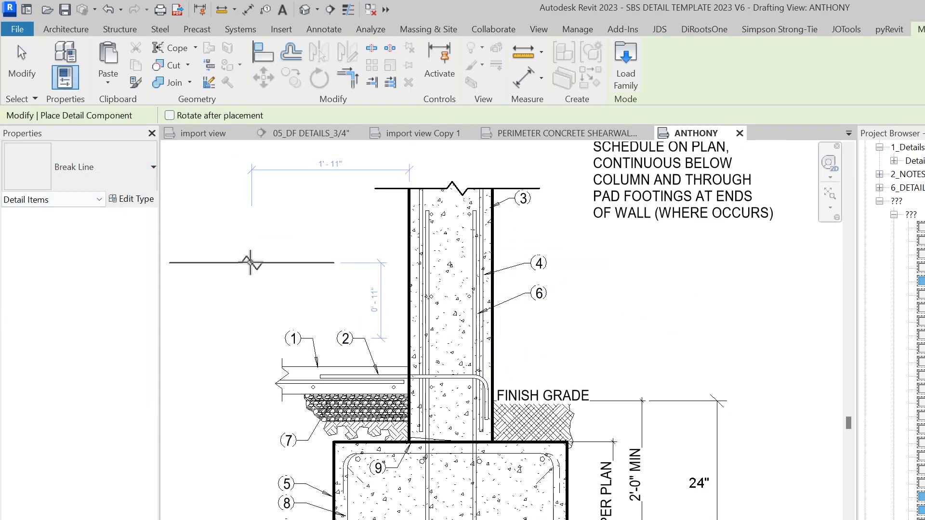
pyautogui.press('Escape')
pyautogui.press('Return')
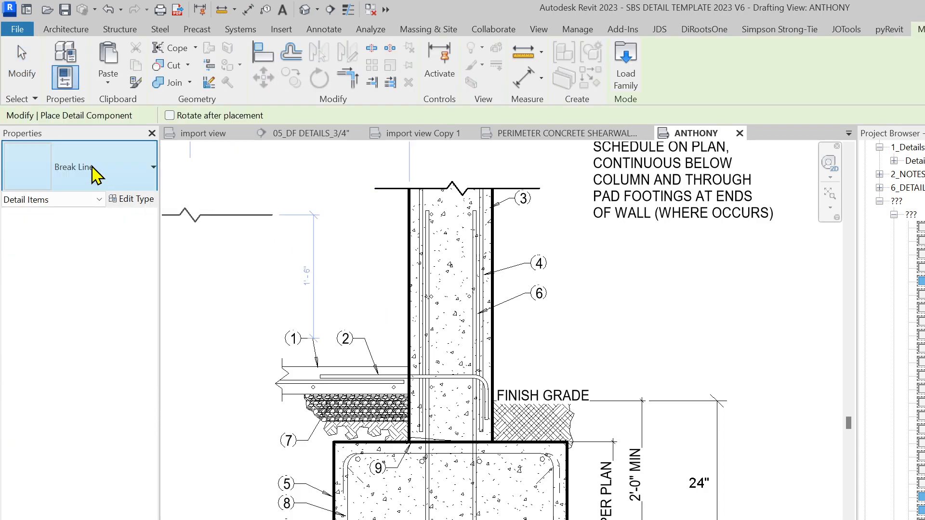
pyautogui.click(94, 179)
pyautogui.write('REAB')
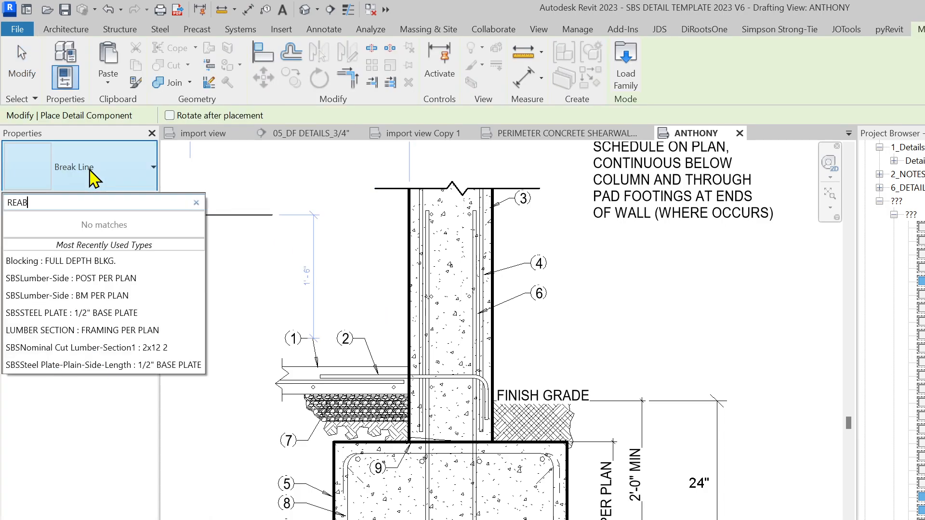
pyautogui.write('BAR')
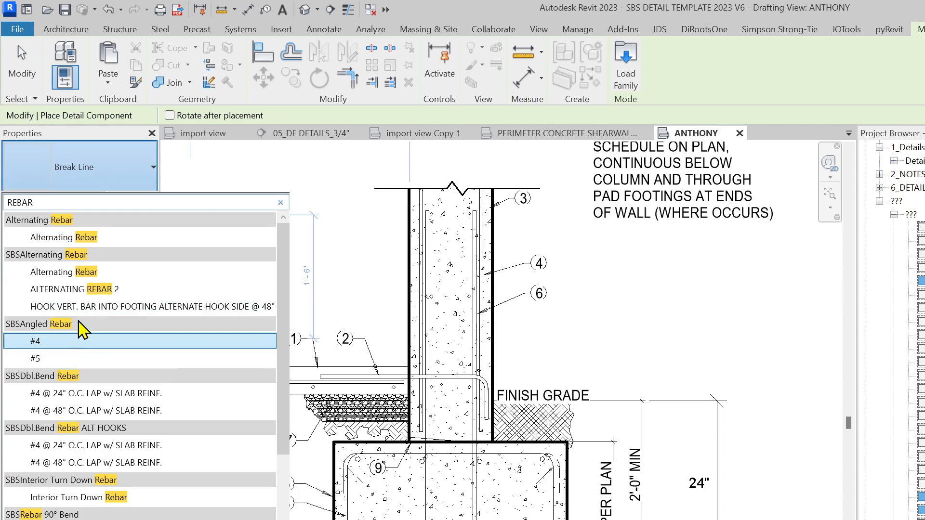
pyautogui.write(' STRA')
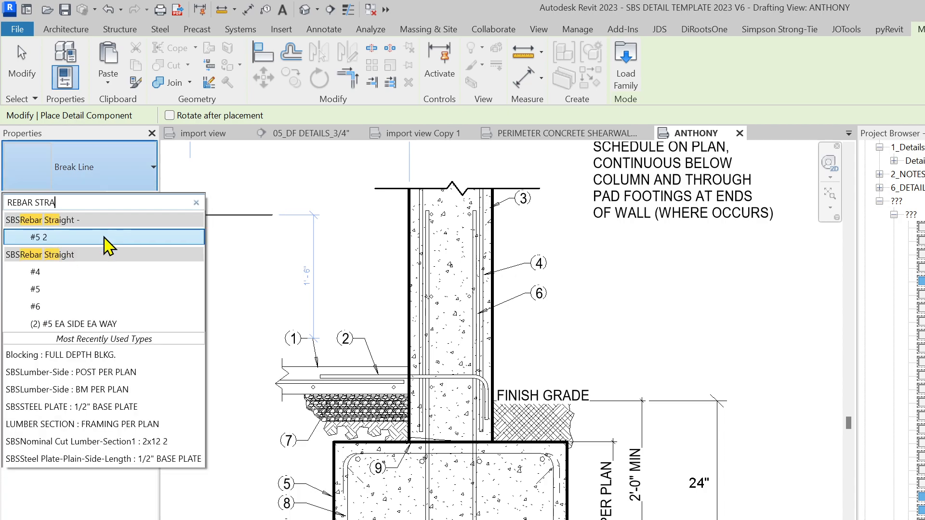
# Pick the straight #4 rebar component and rotate it vertical, then cancel placement
pyautogui.click(60, 272)
pyautogui.scroll(2, 469, 424)
pyautogui.press('space')
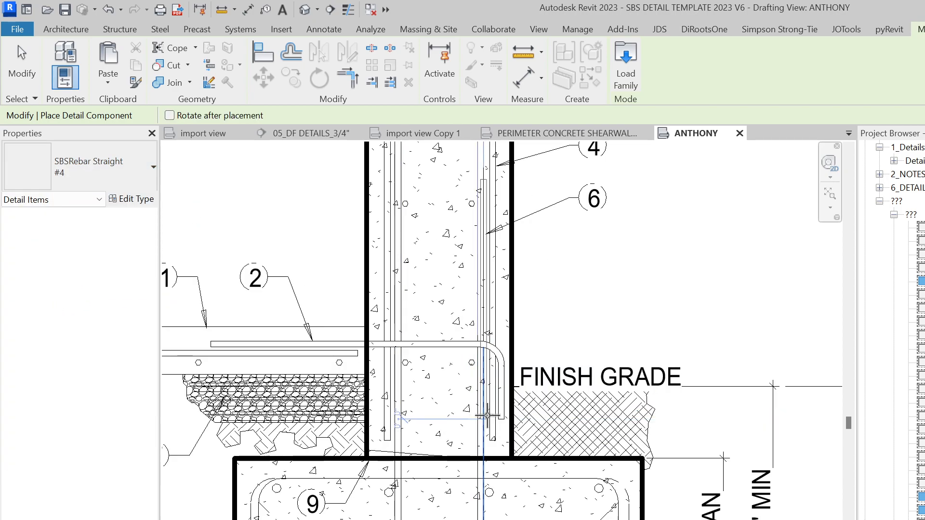
pyautogui.scroll(2, 481, 437)
pyautogui.scroll(4, 504, 439)
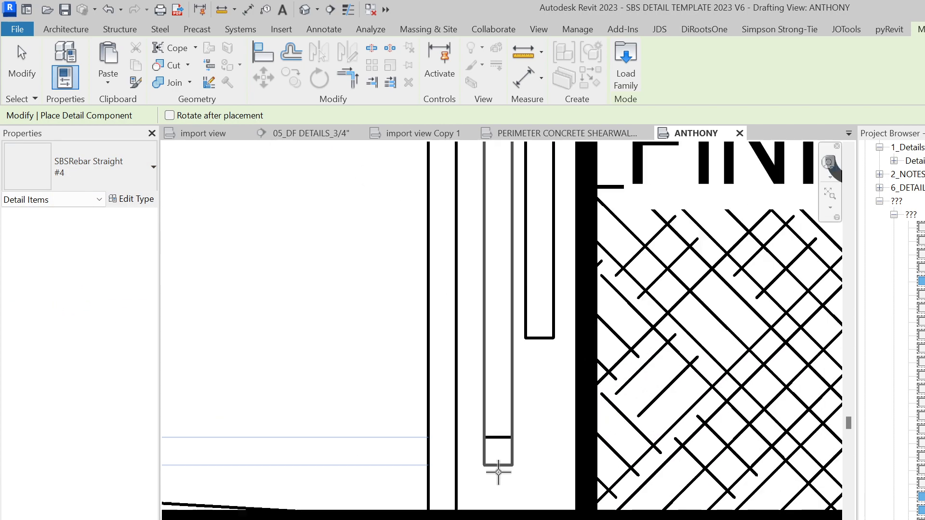
pyautogui.scroll(-5, 501, 441)
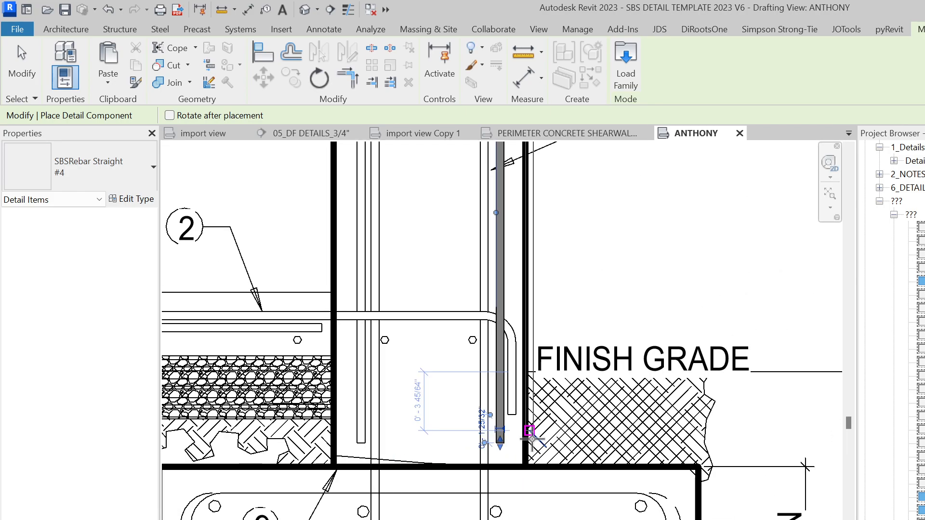
pyautogui.press('Escape')
pyautogui.press('Escape')
# Inspect the detail lines inside the lower wall by selecting them one at a time
pyautogui.click(507, 499)
pyautogui.scroll(-1, 507, 498)
pyautogui.press('Escape')
pyautogui.click(493, 373)
pyautogui.moveTo(541, 400); pyautogui.dragTo(540, 519, button='middle')
pyautogui.press('Escape')
pyautogui.click(490, 453)
pyautogui.press('Escape')
pyautogui.scroll(2, 492, 392)
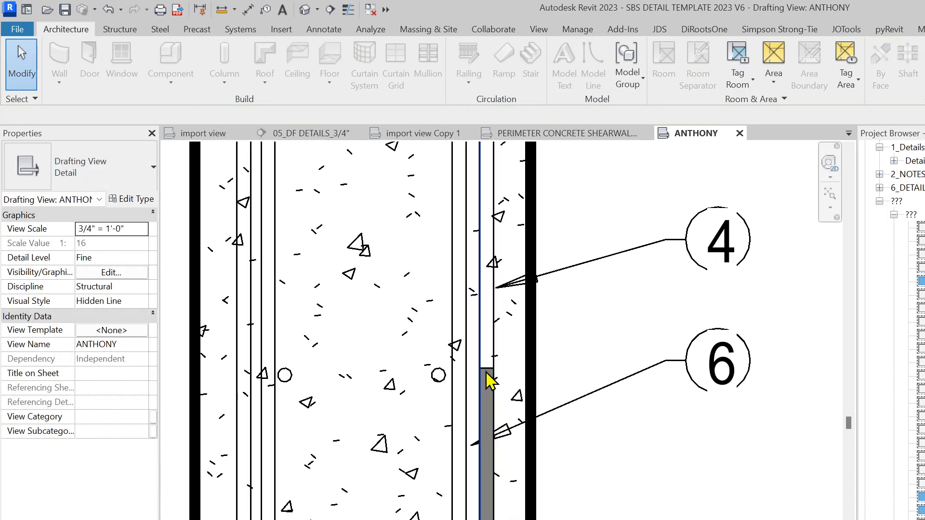
pyautogui.click(489, 382)
pyautogui.press('Escape')
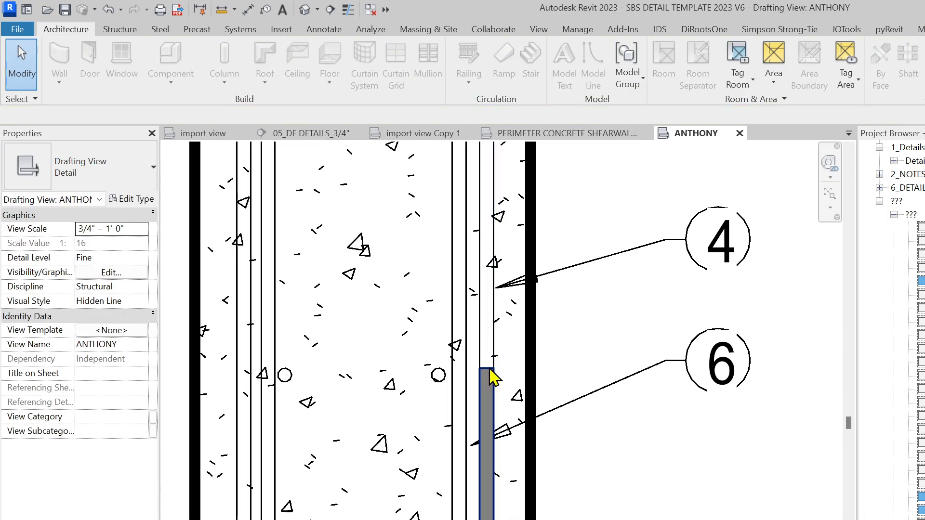
# Extend the vertical #4 wall rebar down toward the footing
pyautogui.click(490, 378)
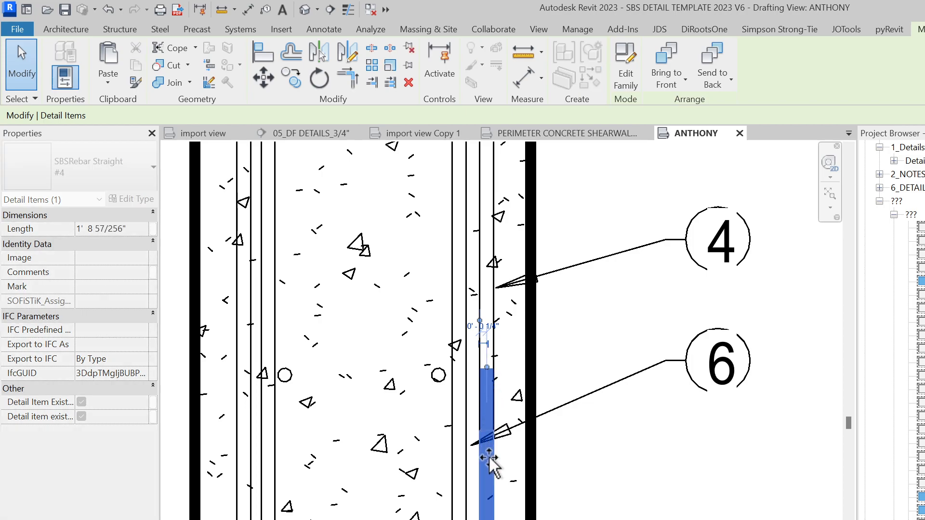
pyautogui.scroll(-3, 489, 455)
pyautogui.moveTo(481, 228); pyautogui.dragTo(487, 205)
pyautogui.moveTo(537, 368); pyautogui.dragTo(568, 242, button='middle')
pyautogui.scroll(2, 541, 474)
pyautogui.moveTo(574, 496); pyautogui.dragTo(622, 440, button='middle')
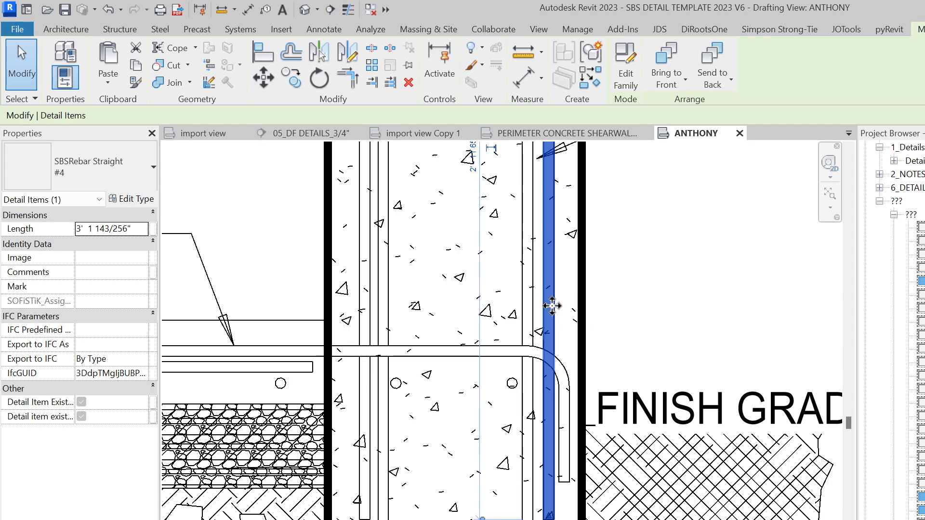
pyautogui.press('Escape')
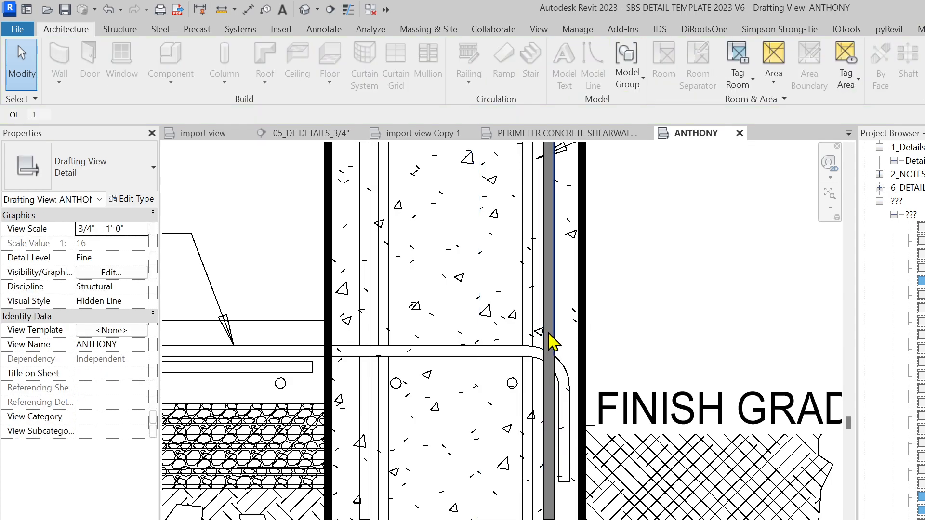
# Shift the other #4 wall rebar left inside the wall
pyautogui.click(554, 357)
pyautogui.press('Escape')
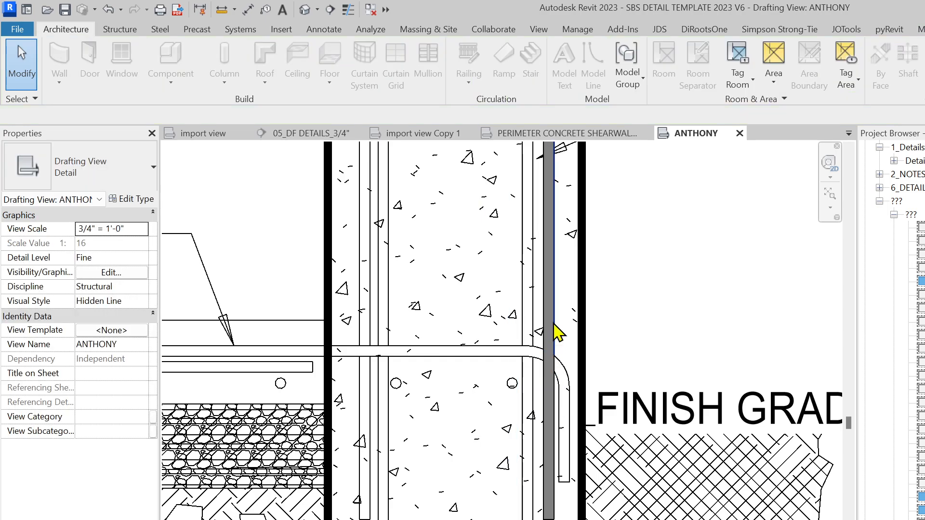
pyautogui.click(552, 326)
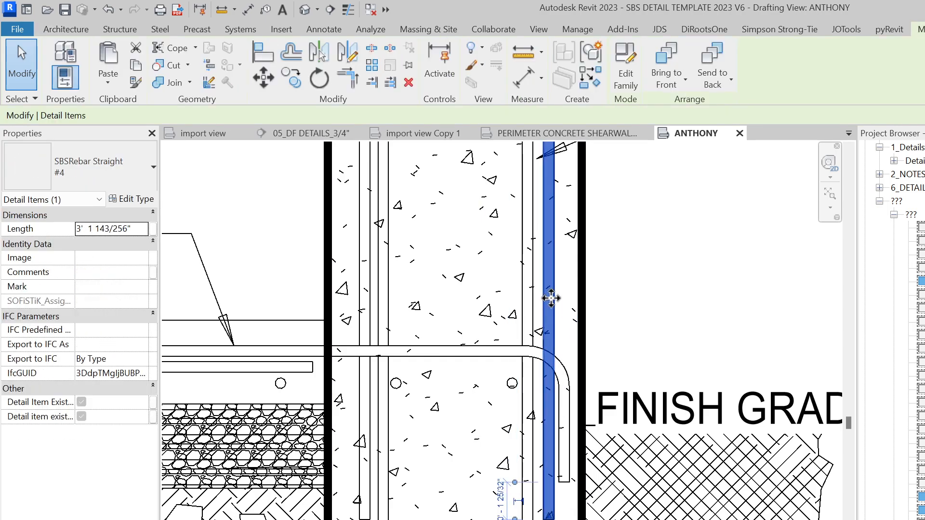
pyautogui.moveTo(407, 313); pyautogui.dragTo(372, 308)
pyautogui.scroll(3, 366, 506)
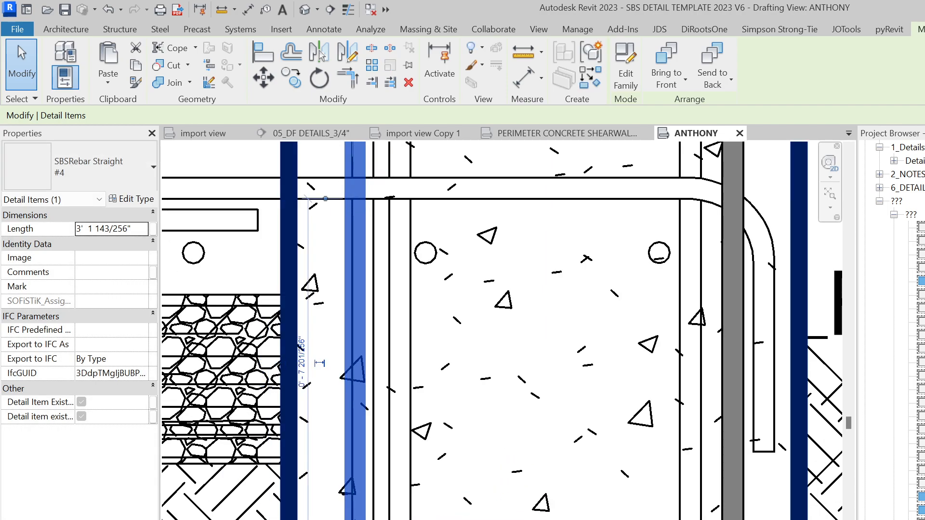
pyautogui.scroll(-5, 438, 351)
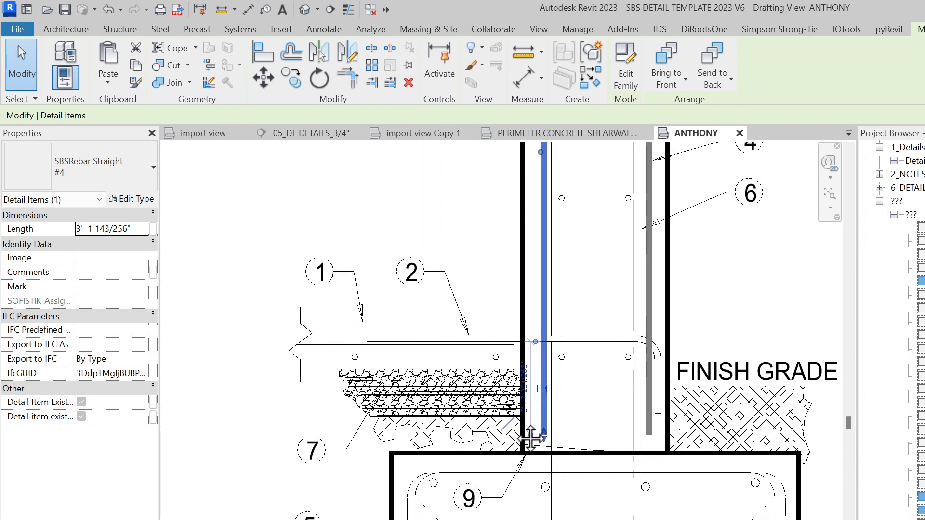
# Use Create Similar (CS) to place a horizontal #4 bar in the slab, shortened to end at the wall
pyautogui.press('c')
pyautogui.press('s')
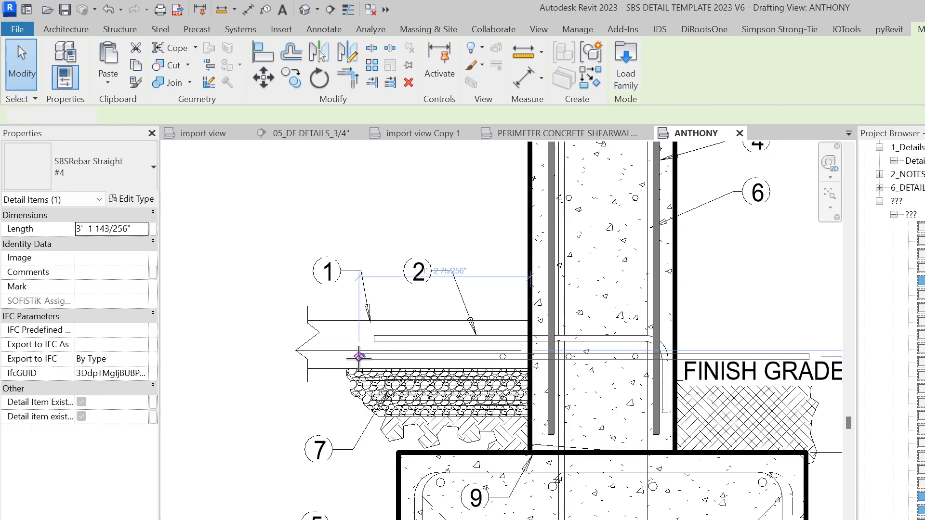
pyautogui.scroll(3, 297, 351)
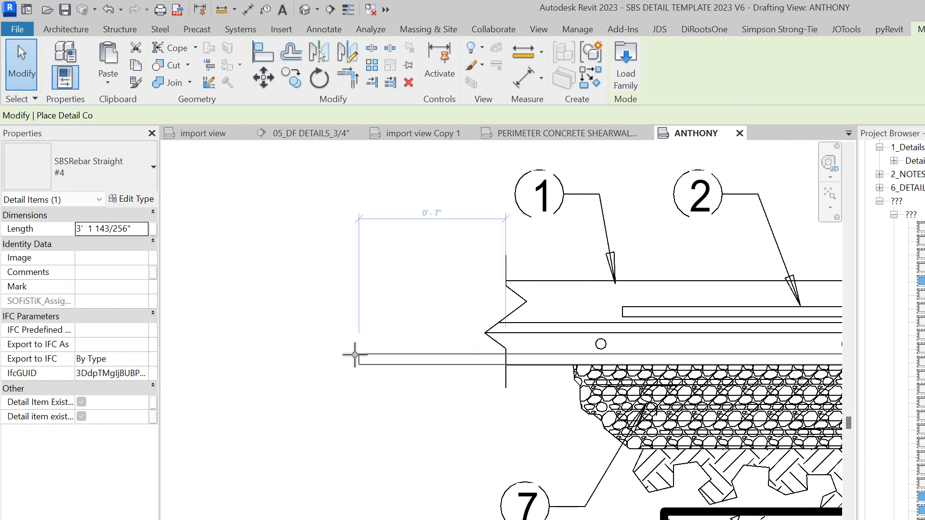
pyautogui.click(324, 327)
pyautogui.scroll(-4, 362, 365)
pyautogui.scroll(2, 541, 352)
pyautogui.press('Escape')
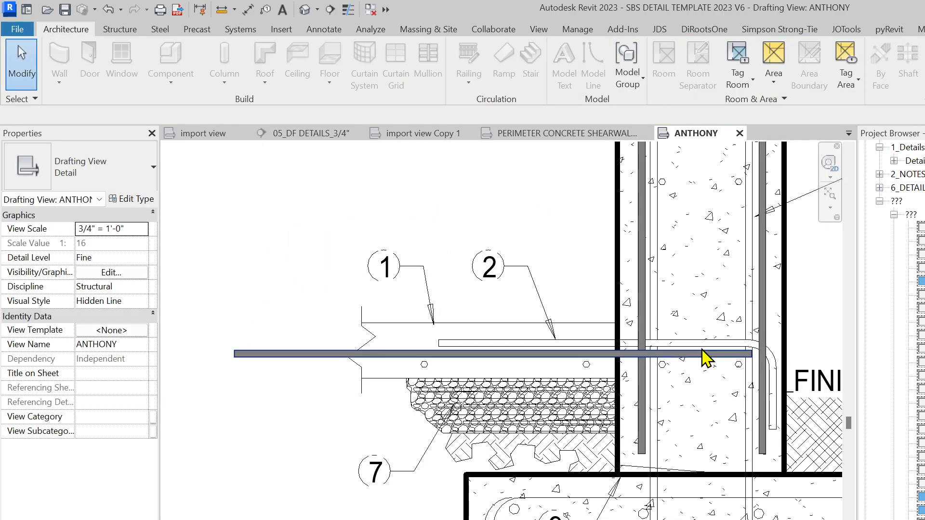
pyautogui.click(703, 355)
pyautogui.moveTo(581, 356); pyautogui.dragTo(607, 357)
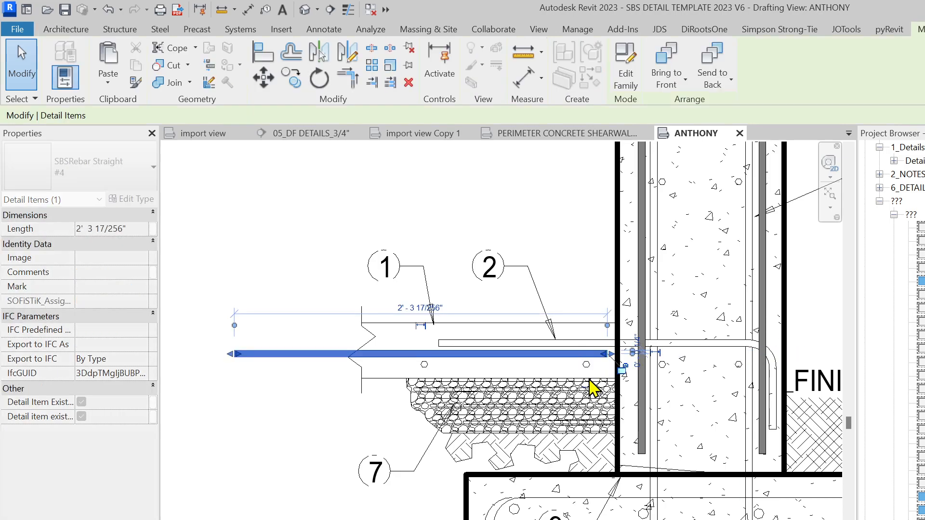
pyautogui.scroll(2, 588, 378)
pyautogui.press('Escape')
# Check the wall fill, the wall-top break line and the 6 1/4 inch dimension, reselecting the break line
pyautogui.scroll(-3, 554, 383)
pyautogui.scroll(-4, 530, 433)
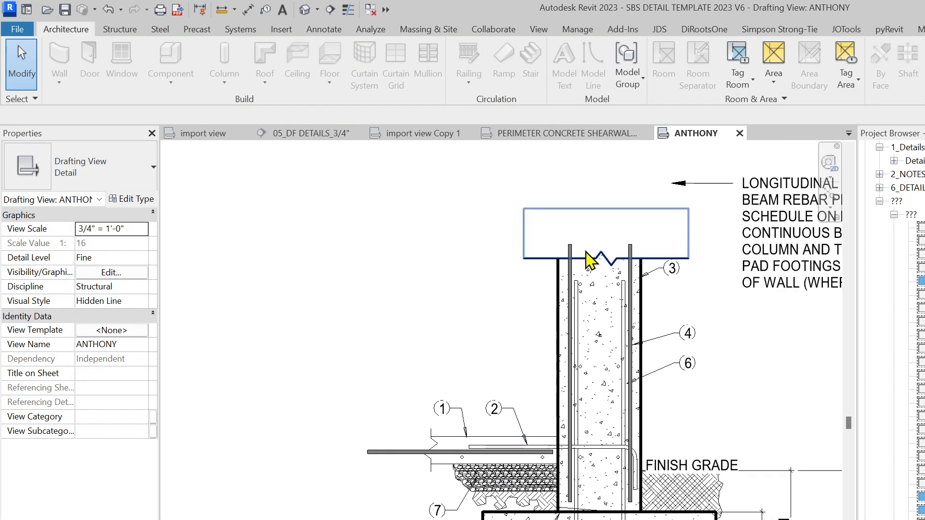
pyautogui.click(553, 263)
pyautogui.click(529, 256)
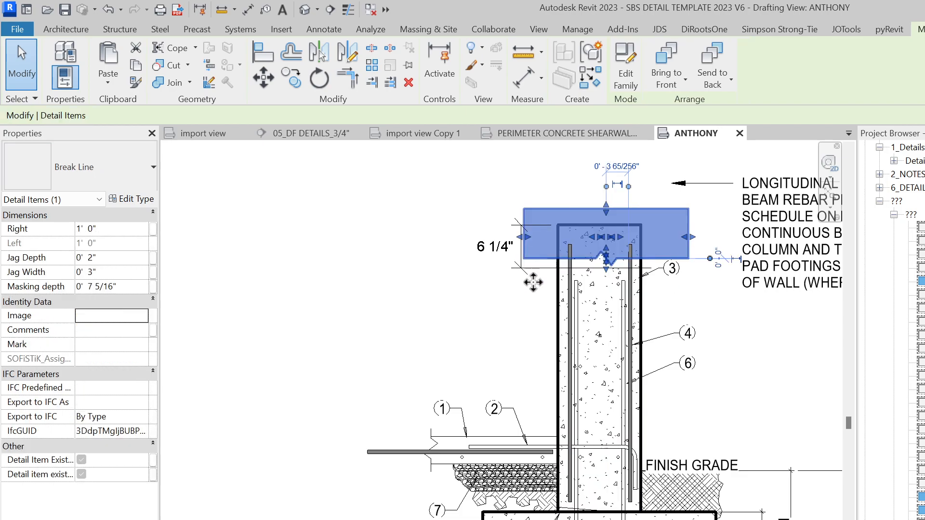
pyautogui.click(509, 307)
pyautogui.click(512, 278)
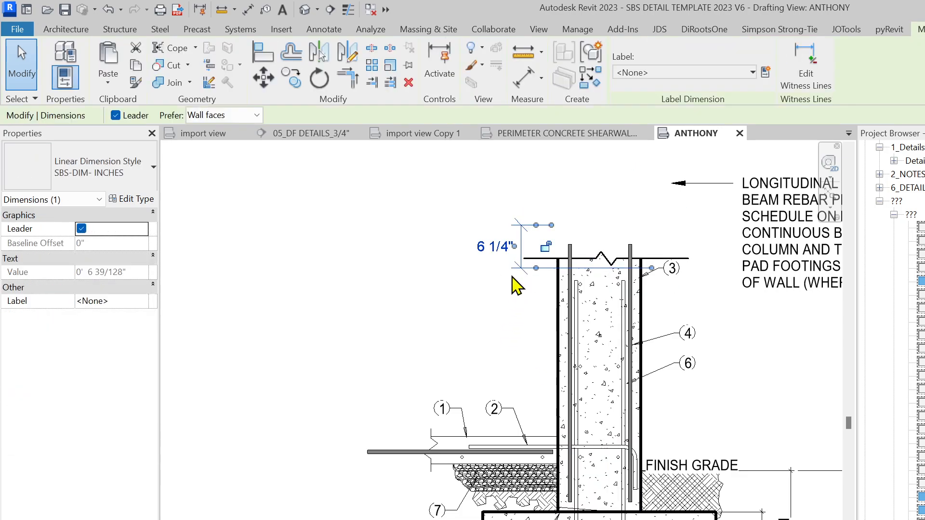
pyautogui.click(516, 287)
pyautogui.click(524, 260)
# Create a similar break line, rotated vertical, at the slab's left end and shorten it to fit
pyautogui.press('c')
pyautogui.press('s')
pyautogui.scroll(3, 415, 456)
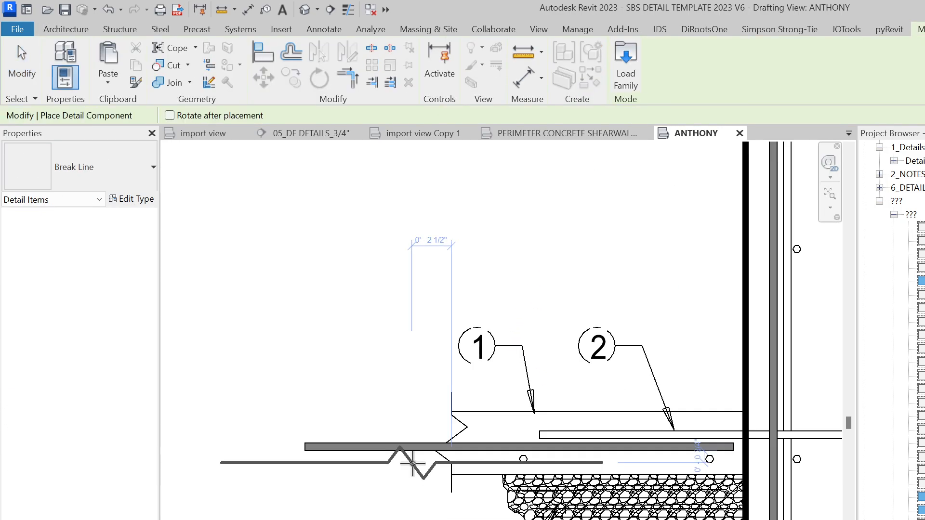
pyautogui.press('space')
pyautogui.click(453, 450)
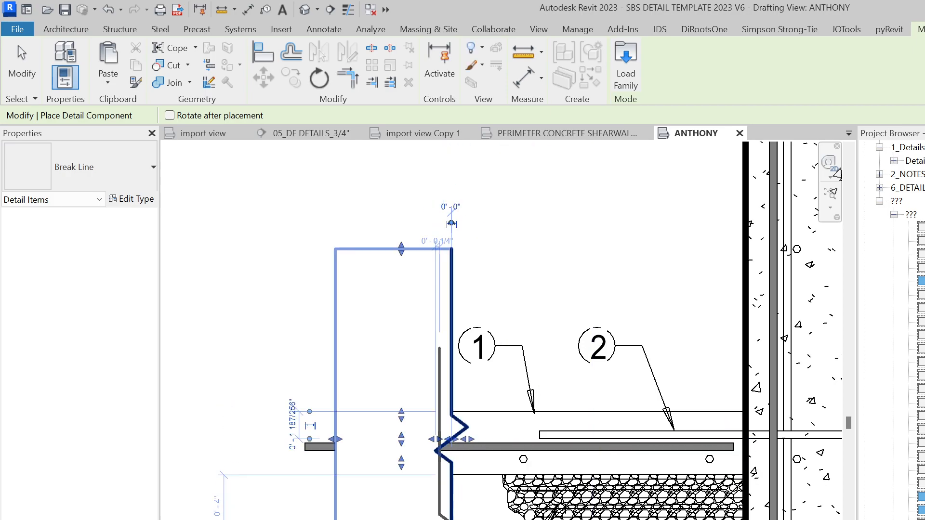
pyautogui.press('Escape')
pyautogui.click(445, 490)
pyautogui.press('Escape')
pyautogui.click(447, 373)
pyautogui.moveTo(401, 519); pyautogui.dragTo(407, 507)
pyautogui.press('Escape')
pyautogui.scroll(-1, 518, 456)
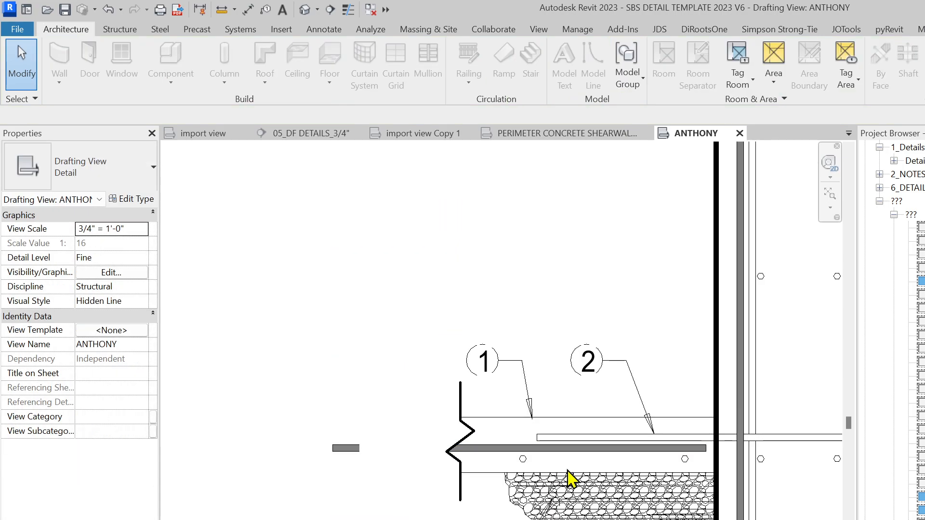
pyautogui.moveTo(567, 472); pyautogui.dragTo(418, 446, button='middle')
# Fill the slab with a rectangular CONCRETE region from the wall corner to the slab's left end
pyautogui.click(562, 426)
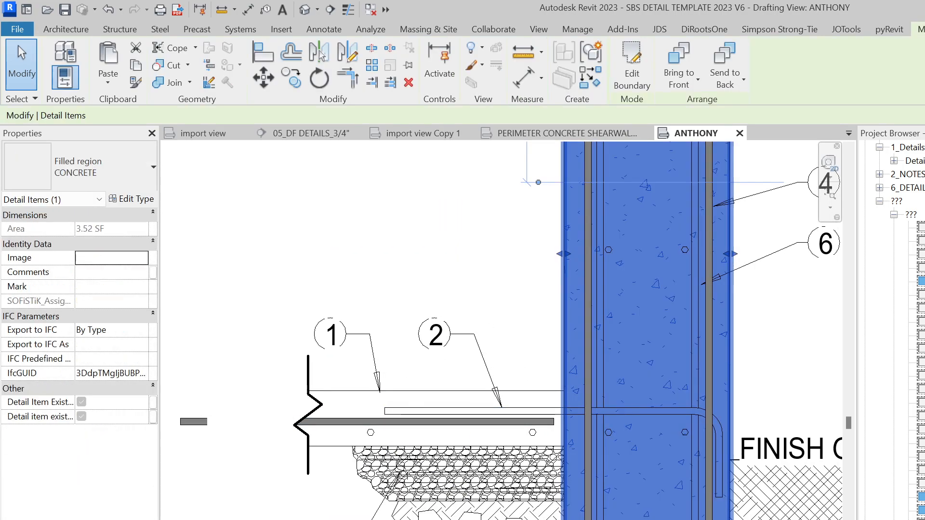
pyautogui.press('c')
pyautogui.press('s')
pyautogui.click(668, 50)
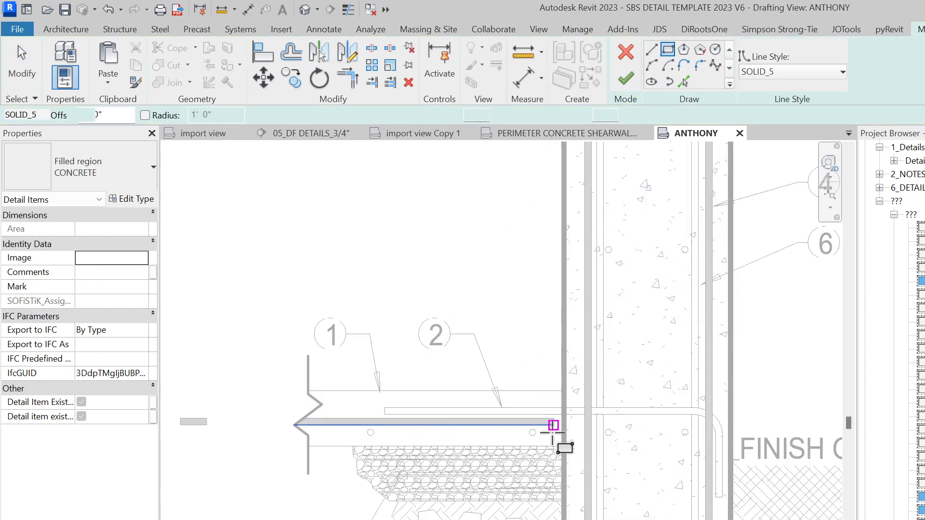
pyautogui.scroll(2, 552, 444)
pyautogui.click(568, 450)
pyautogui.scroll(-1, 348, 426)
pyautogui.moveTo(349, 429); pyautogui.dragTo(597, 427, button='middle')
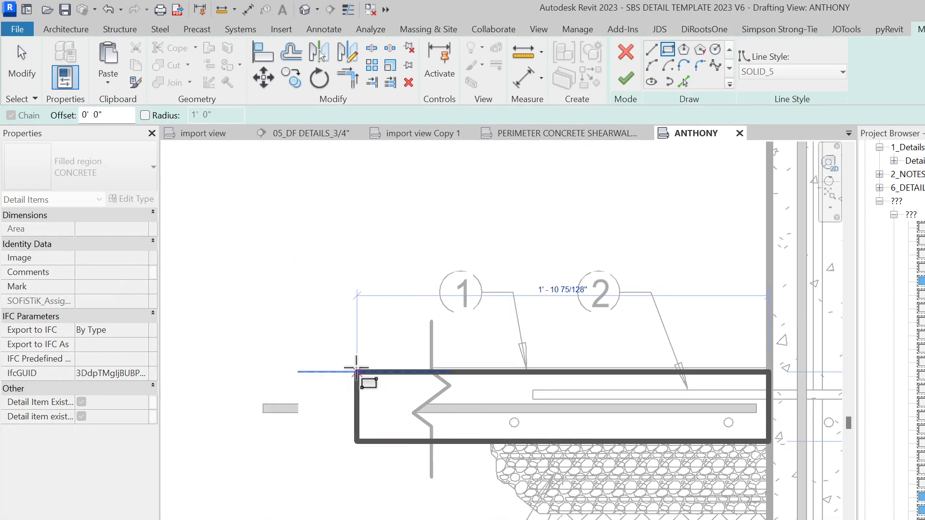
pyautogui.scroll(2, 355, 366)
pyautogui.click(351, 364)
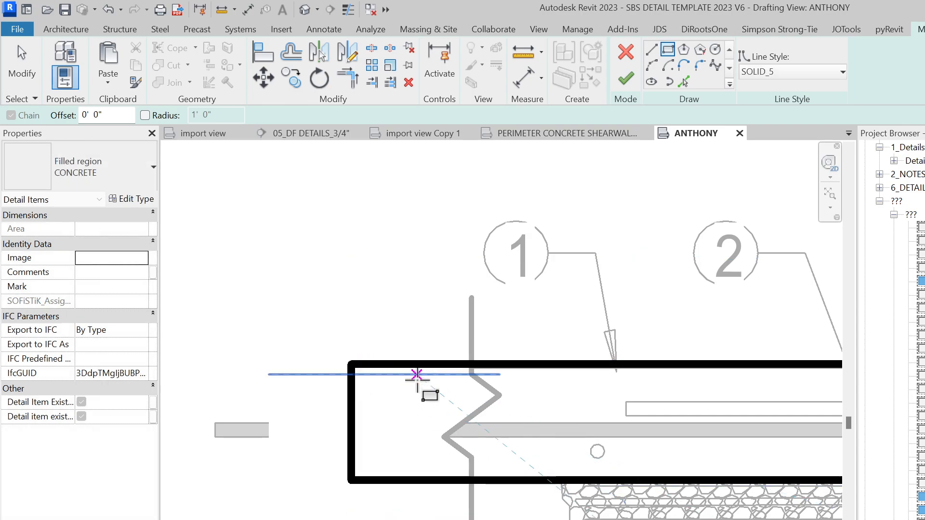
pyautogui.press('Escape')
pyautogui.scroll(-3, 410, 379)
pyautogui.click(625, 79)
# Review the slab's new fill and its left break line
pyautogui.press('Escape')
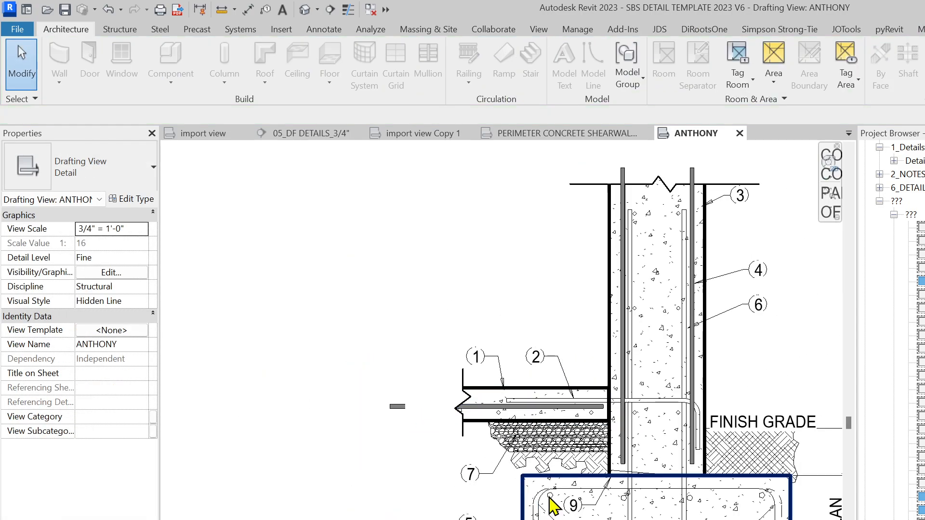
pyautogui.scroll(2, 491, 441)
pyautogui.moveTo(481, 387); pyautogui.dragTo(448, 391, button='middle')
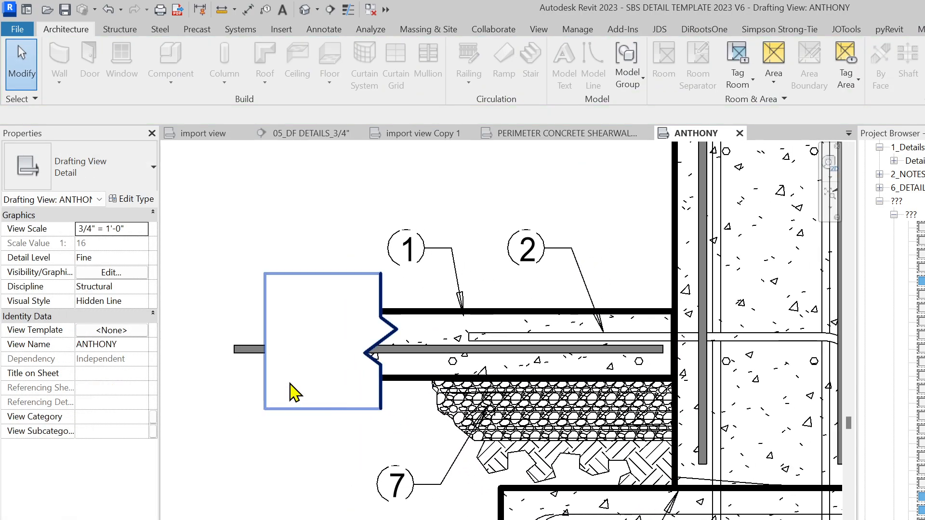
pyautogui.click(291, 384)
pyautogui.press('Escape')
pyautogui.scroll(-3, 475, 361)
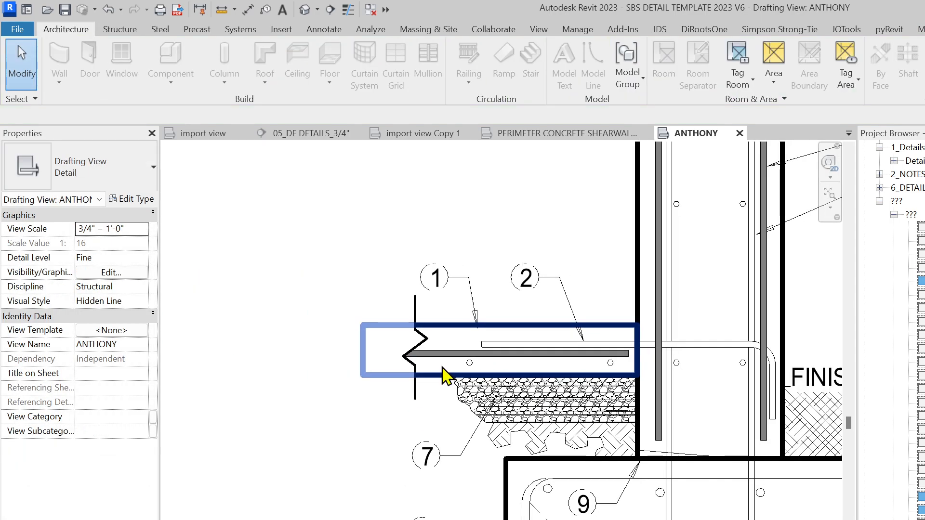
pyautogui.scroll(2, 498, 374)
# Place an SBSRebar 90° Bend #4 detail component from the slab into the wall
pyautogui.press('d')
pyautogui.press('c')
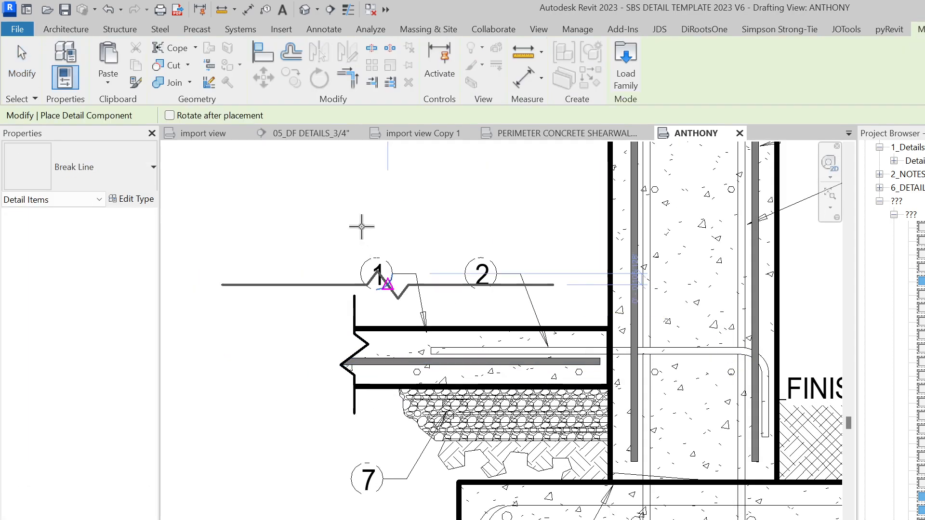
pyautogui.click(115, 184)
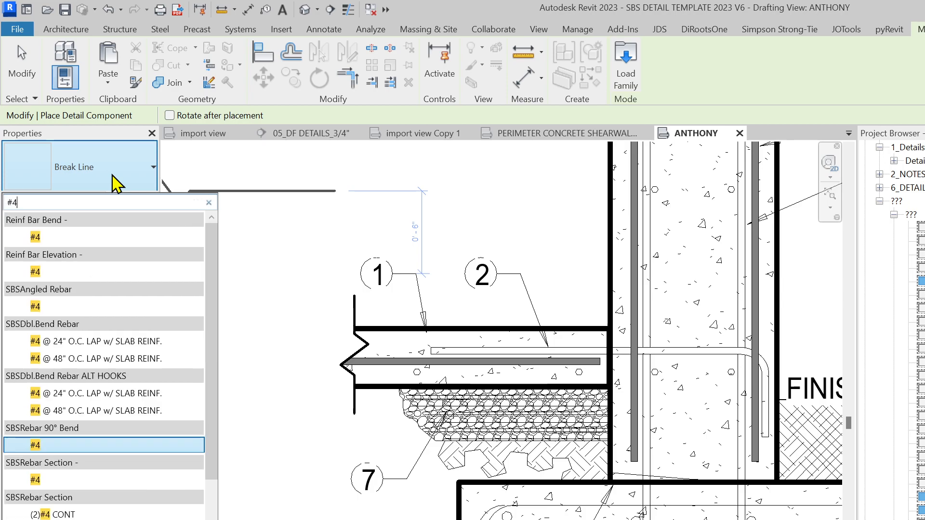
pyautogui.write('R')
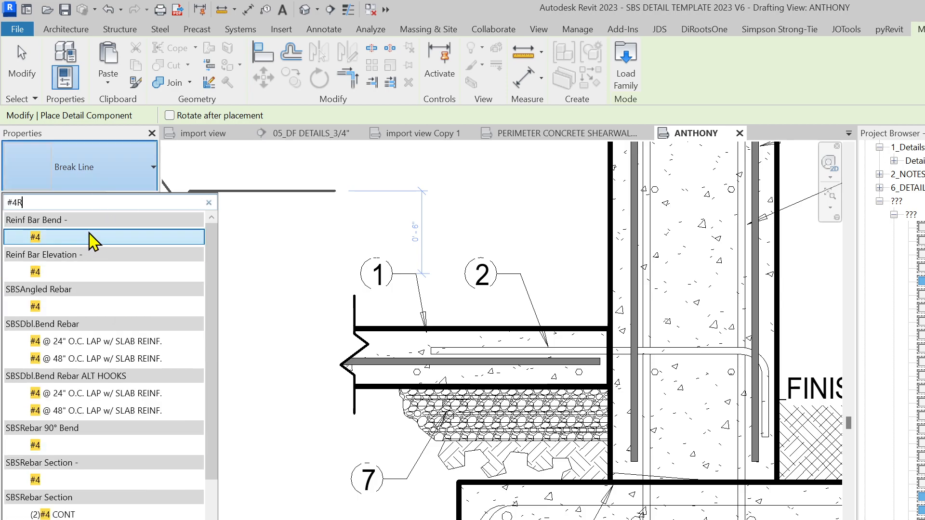
pyautogui.press('BackSpace')
pyautogui.write('REBAR')
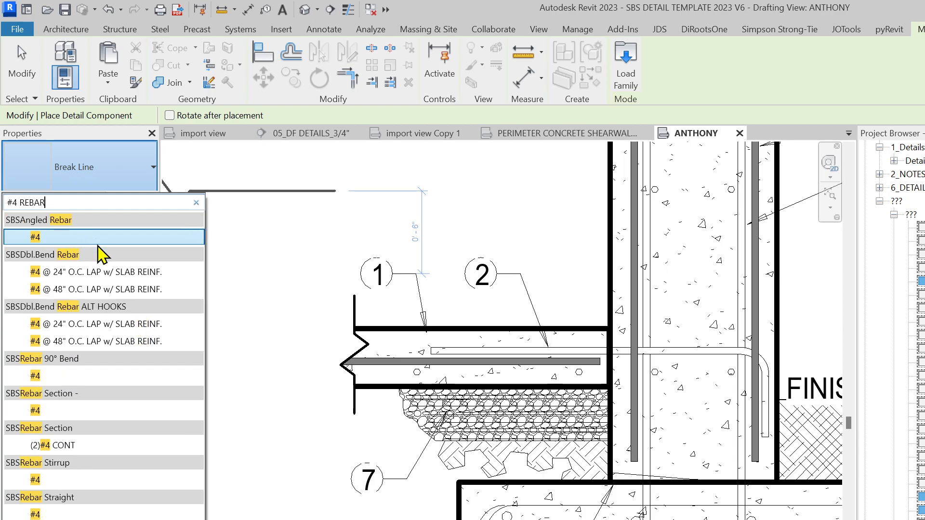
pyautogui.click(61, 377)
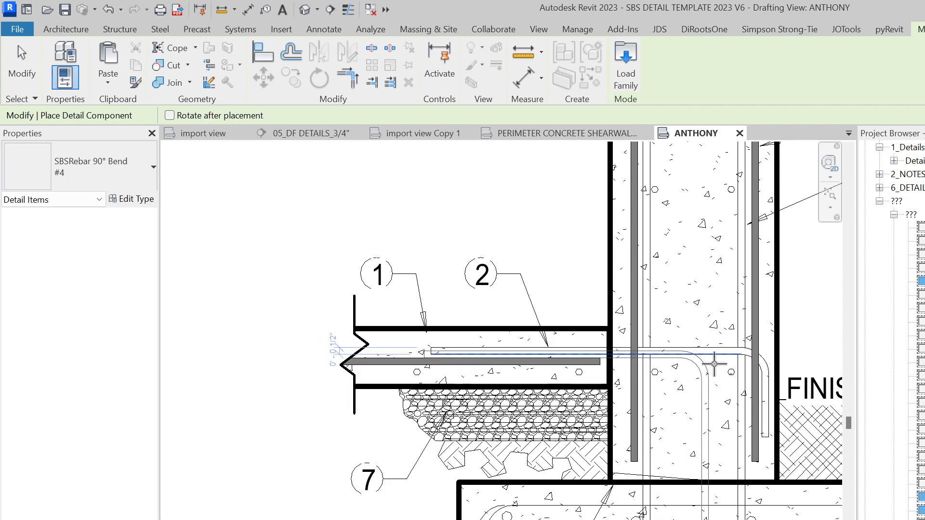
pyautogui.scroll(5, 707, 364)
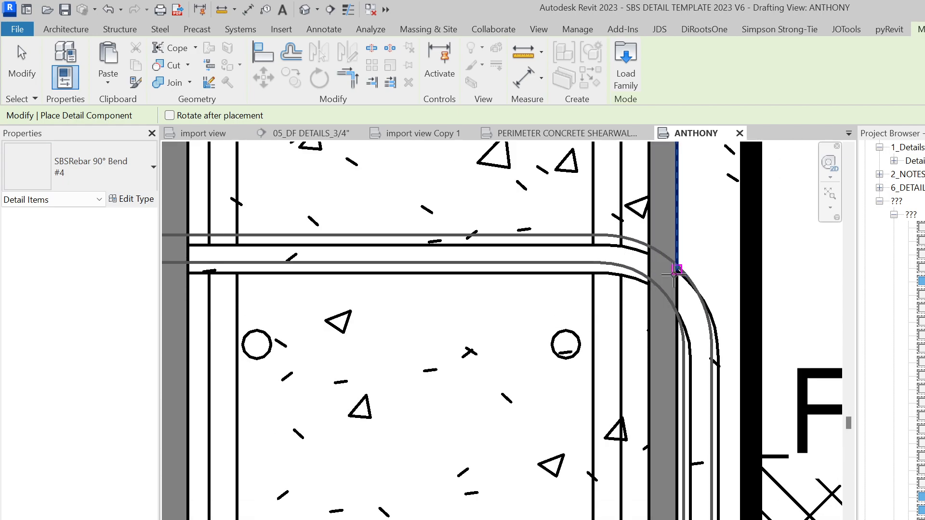
pyautogui.scroll(-6, 677, 279)
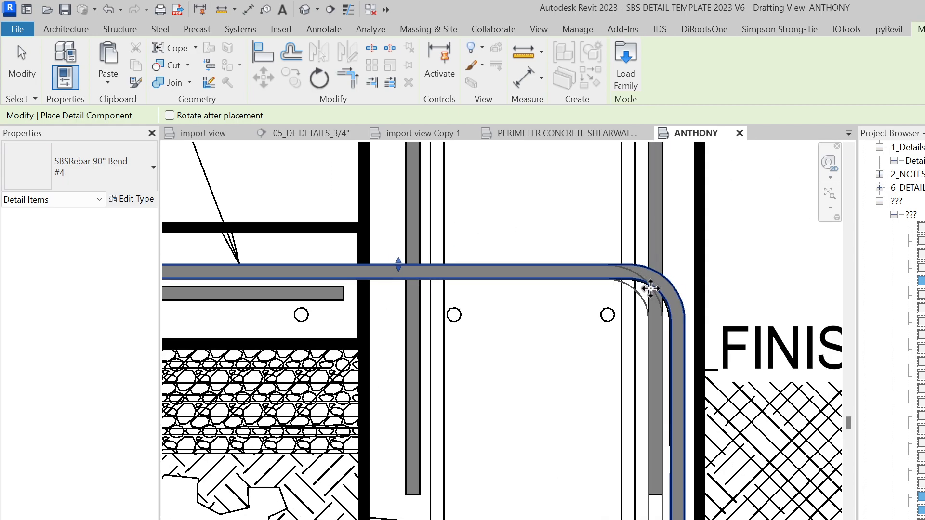
pyautogui.press('Escape')
pyautogui.press('Escape')
# Shorten the rebar's vertical leg by dragging its end grip upward
pyautogui.click(658, 486)
pyautogui.scroll(-1, 723, 329)
pyautogui.scroll(1, 534, 518)
pyautogui.moveTo(573, 385); pyautogui.dragTo(578, 273)
pyautogui.scroll(-2, 595, 347)
pyautogui.scroll(2, 608, 352)
# Extend the rebar's horizontal leg further into the slab
pyautogui.moveTo(425, 255); pyautogui.dragTo(787, 299, button='middle')
pyautogui.moveTo(726, 337); pyautogui.dragTo(594, 479, button='middle')
pyautogui.scroll(-1, 595, 480)
pyautogui.scroll(3, 619, 401)
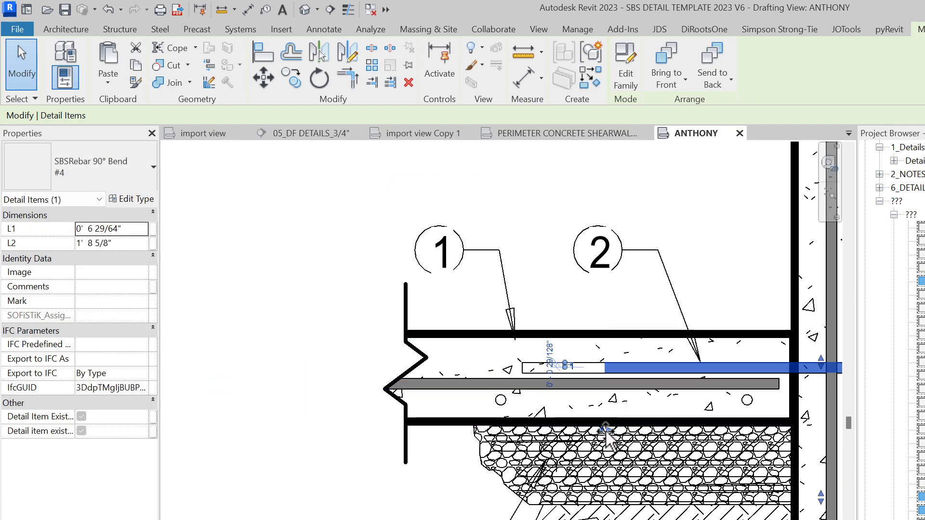
pyautogui.moveTo(535, 432); pyautogui.dragTo(522, 432)
pyautogui.scroll(-2, 525, 429)
pyautogui.moveTo(543, 419); pyautogui.dragTo(381, 393, button='middle')
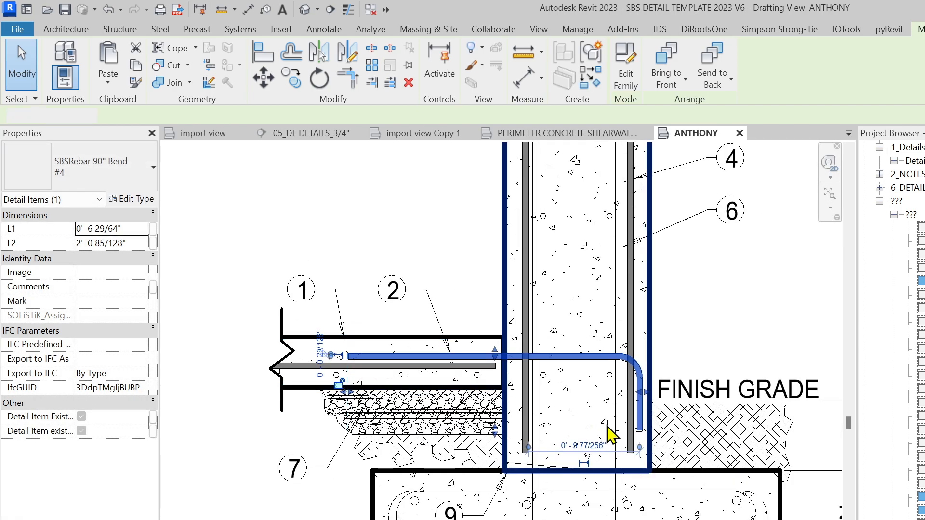
pyautogui.press('Escape')
pyautogui.click(591, 359)
# Pick individual traced rebar lines near the slab, then clear the selection
pyautogui.press('c')
pyautogui.press('s')
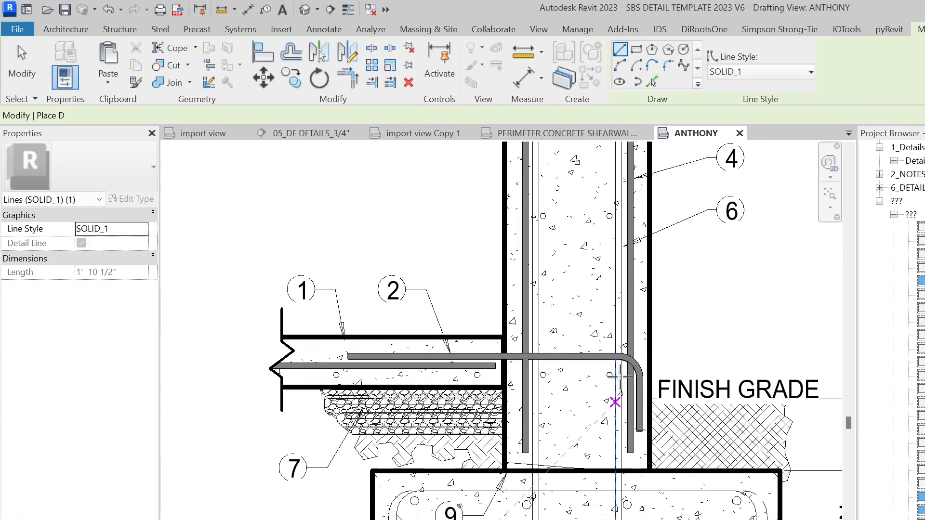
pyautogui.press('Escape')
pyautogui.click(590, 359)
pyautogui.scroll(3, 421, 388)
pyautogui.press('Escape')
pyautogui.click(363, 326)
pyautogui.scroll(-3, 364, 335)
pyautogui.press('Escape')
pyautogui.scroll(-2, 369, 352)
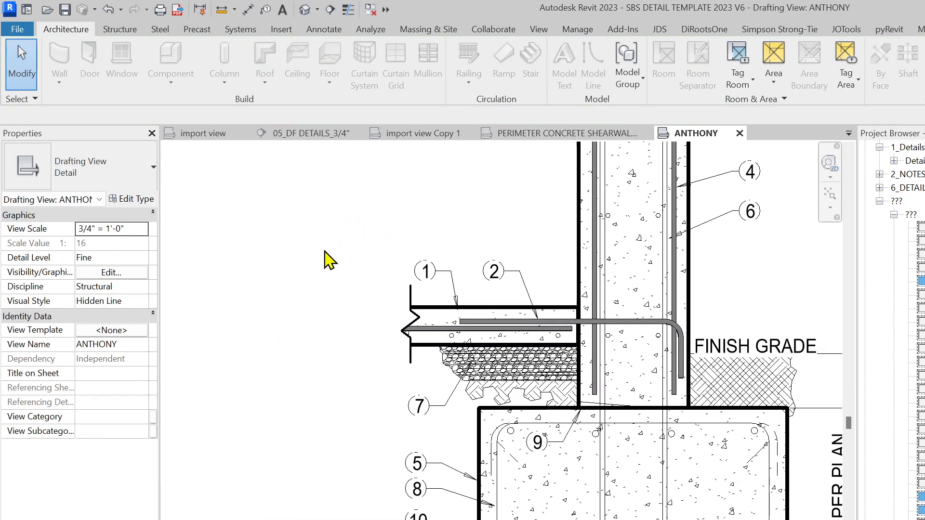
# Window-select and delete the traced slab elements, then undo the deletion
pyautogui.moveTo(368, 222); pyautogui.dragTo(742, 413)
pyautogui.scroll(2, 625, 411)
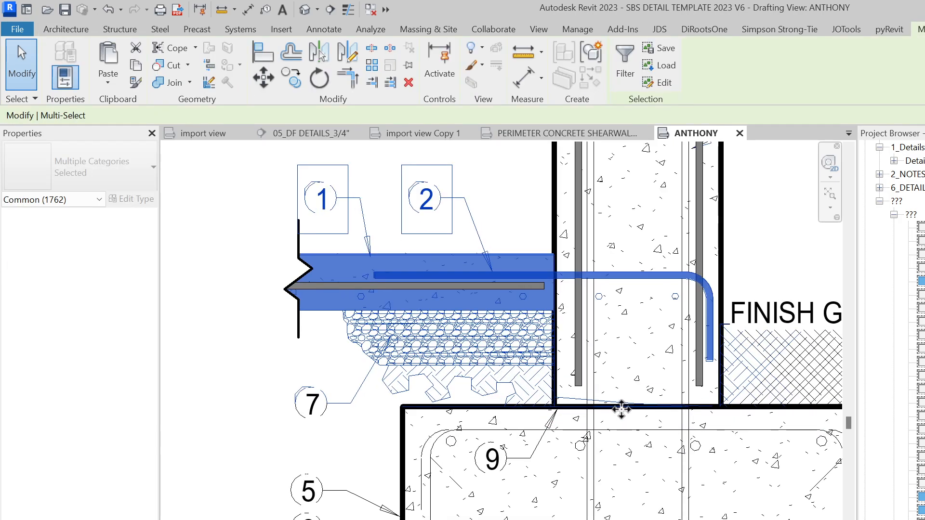
pyautogui.press('Delete')
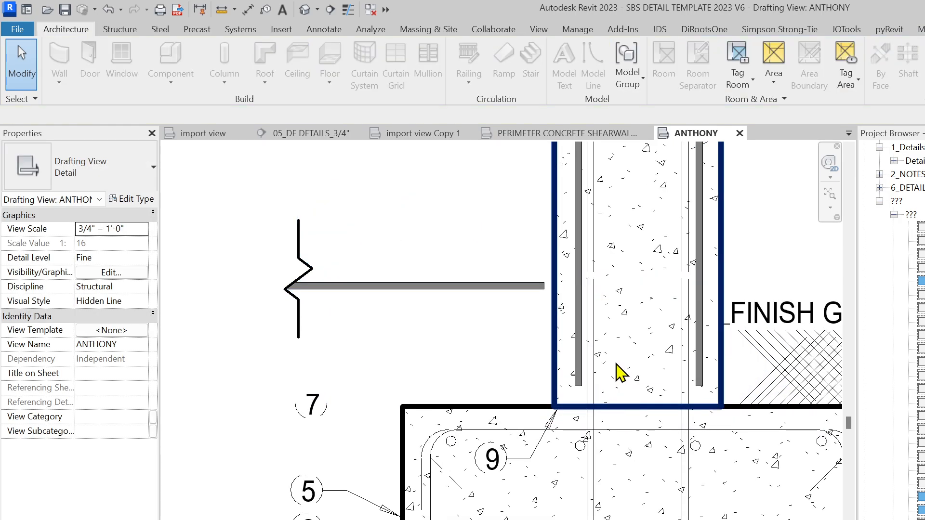
pyautogui.hotkey('ctrl', 'z')
pyautogui.scroll(-2, 496, 385)
# Filter a slab-and-wall-base selection to Lines (SOLID_1) only and delete all 1757 lines
pyautogui.moveTo(293, 250); pyautogui.dragTo(713, 403)
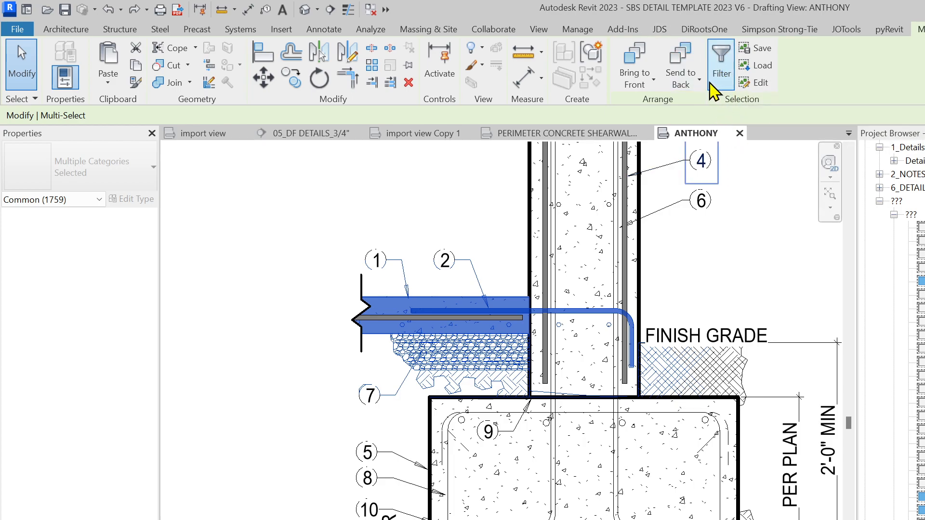
pyautogui.click(725, 79)
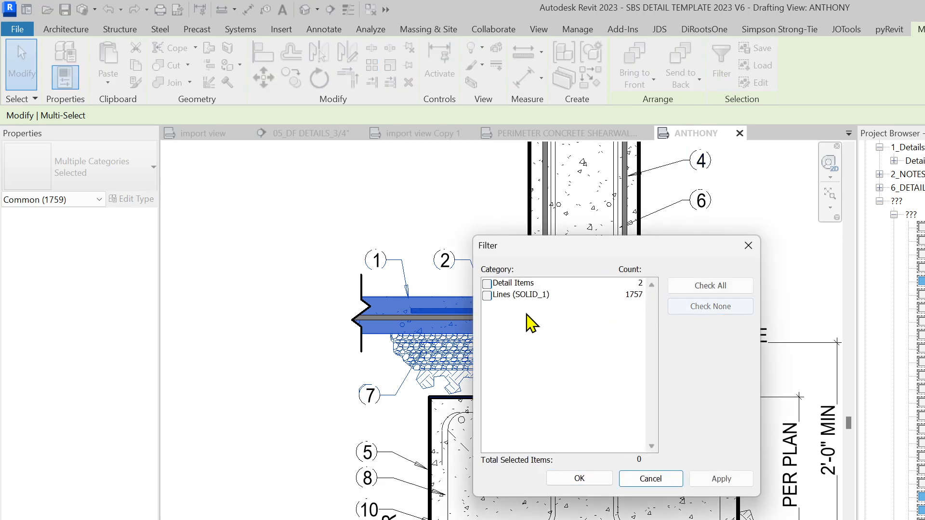
pyautogui.click(486, 295)
pyautogui.click(579, 478)
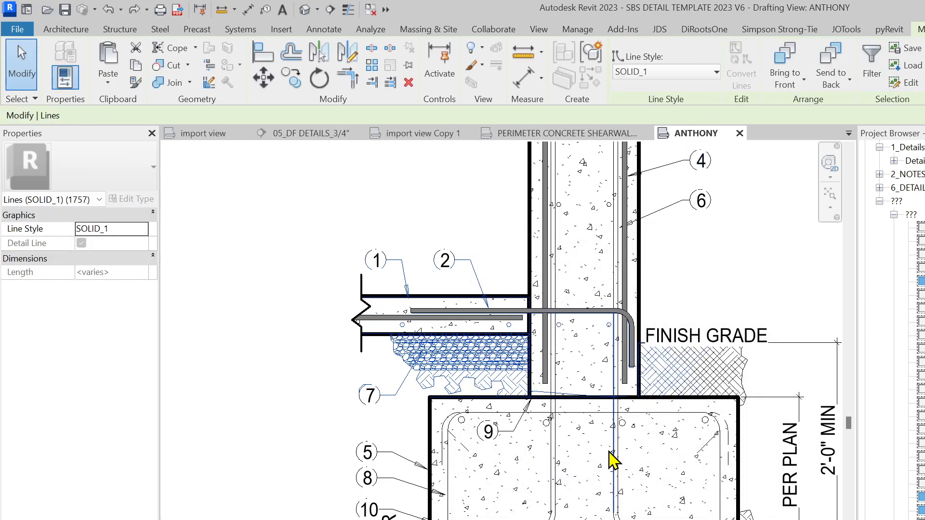
pyautogui.press('Delete')
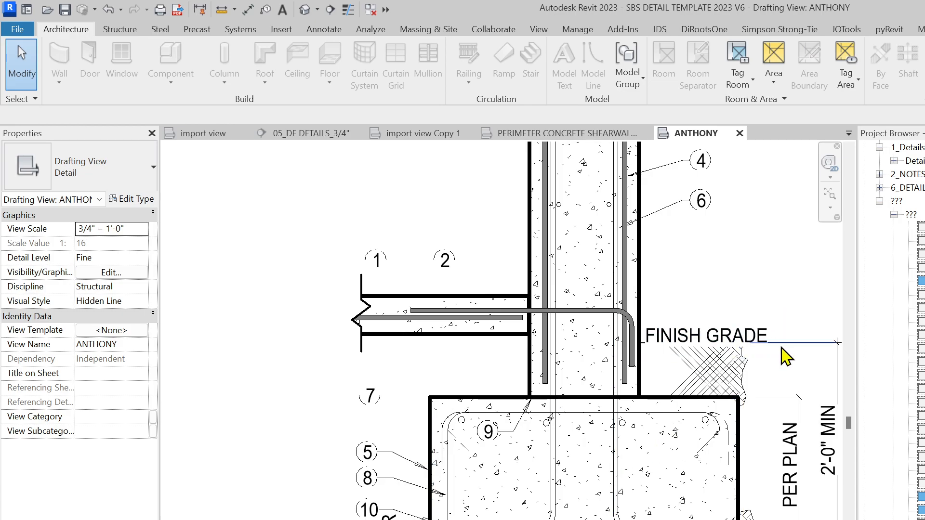
pyautogui.scroll(2, 783, 356)
# Crossing-select and delete the earth hatch lines under the FINISH GRADE note
pyautogui.click(619, 331)
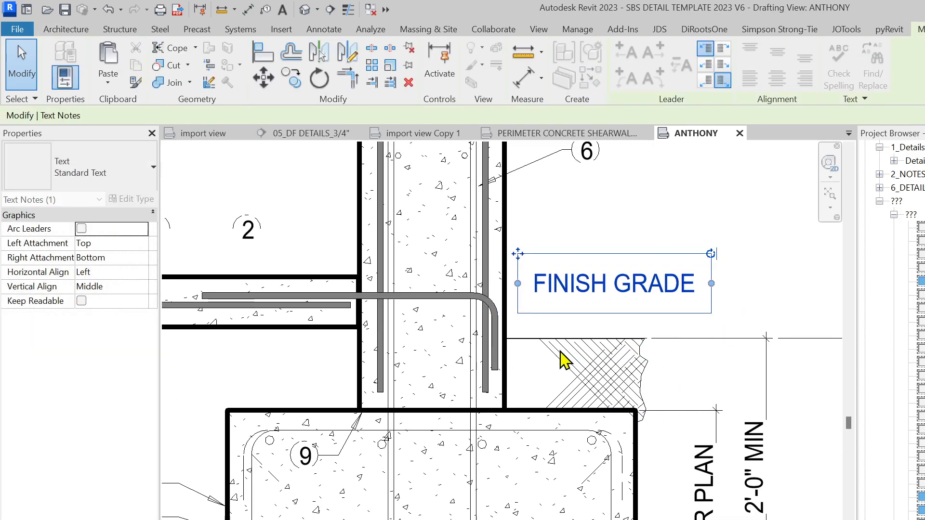
pyautogui.moveTo(664, 380); pyautogui.dragTo(584, 341)
pyautogui.press('Delete')
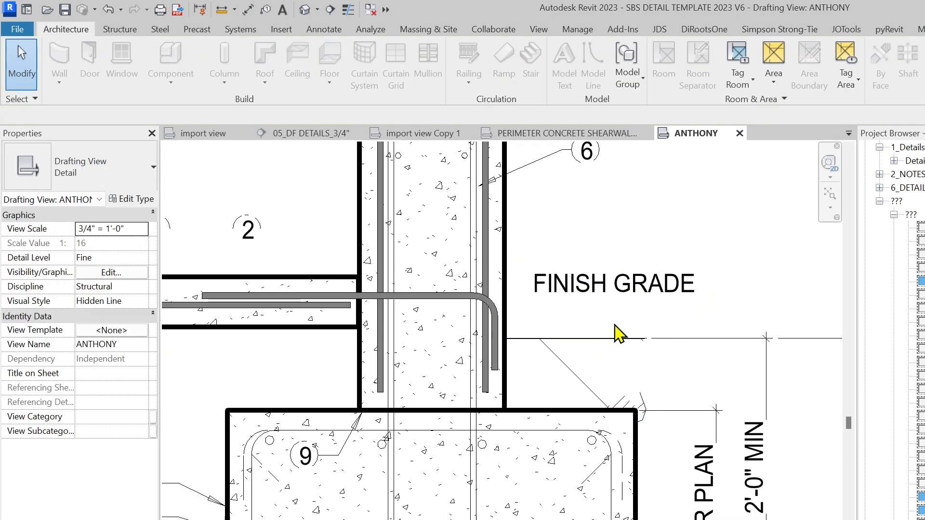
pyautogui.scroll(-2, 583, 365)
pyautogui.click(537, 333)
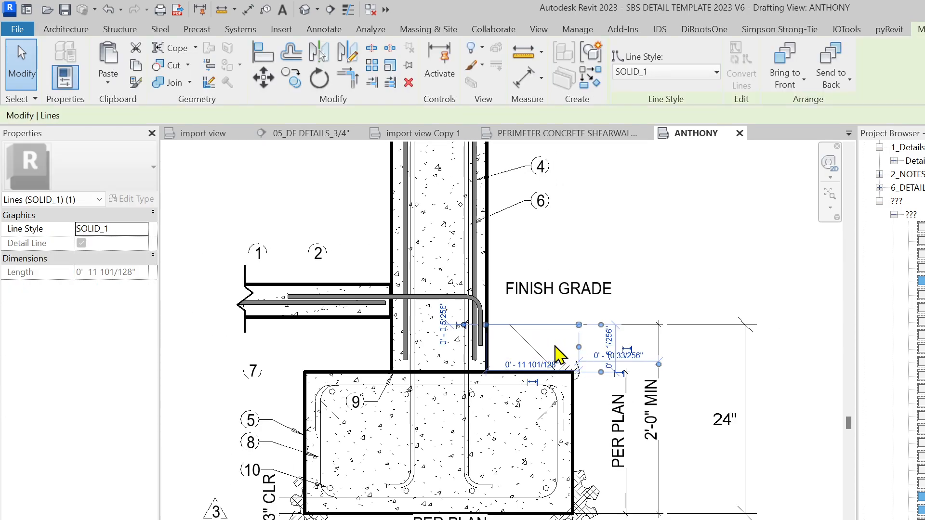
pyautogui.press('Escape')
pyautogui.moveTo(541, 367); pyautogui.dragTo(634, 374, button='middle')
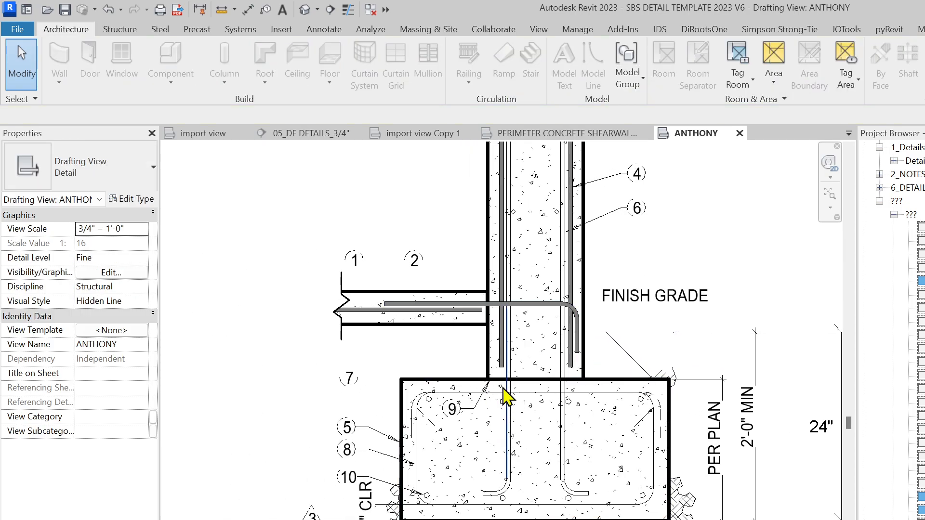
pyautogui.moveTo(503, 402); pyautogui.dragTo(617, 380, button='middle')
pyautogui.scroll(5, 566, 337)
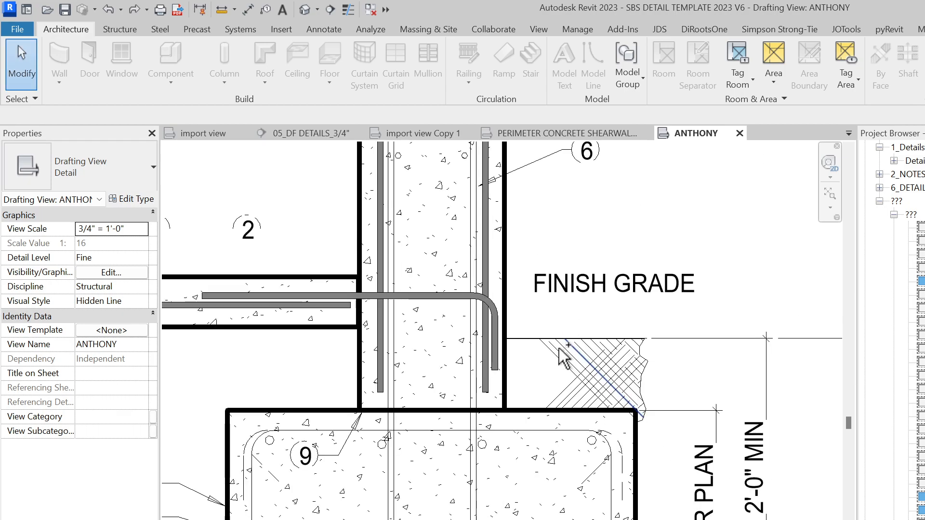
pyautogui.scroll(-2, 460, 450)
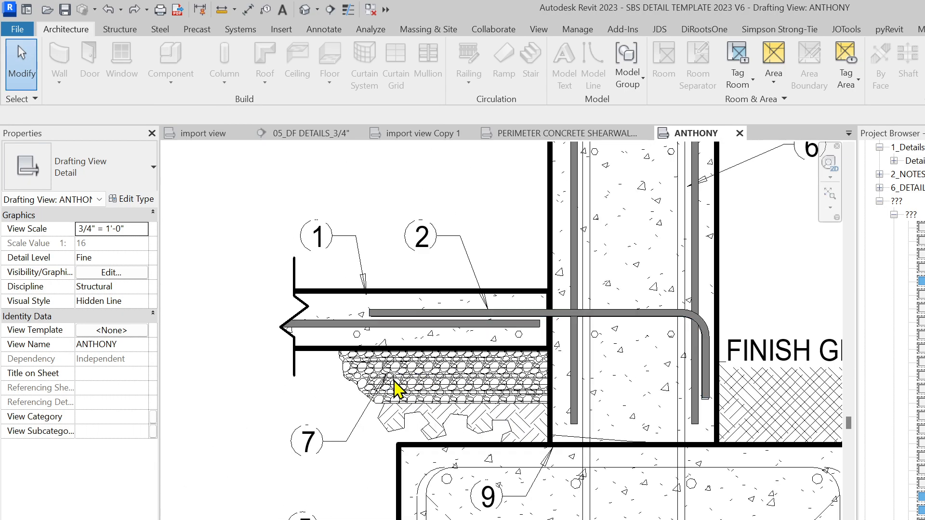
# Draw a rectangular Gravel filled region under the slab, ending at the wall face
pyautogui.press('f')
pyautogui.press('r')
pyautogui.click(124, 165)
pyautogui.write('GRA')
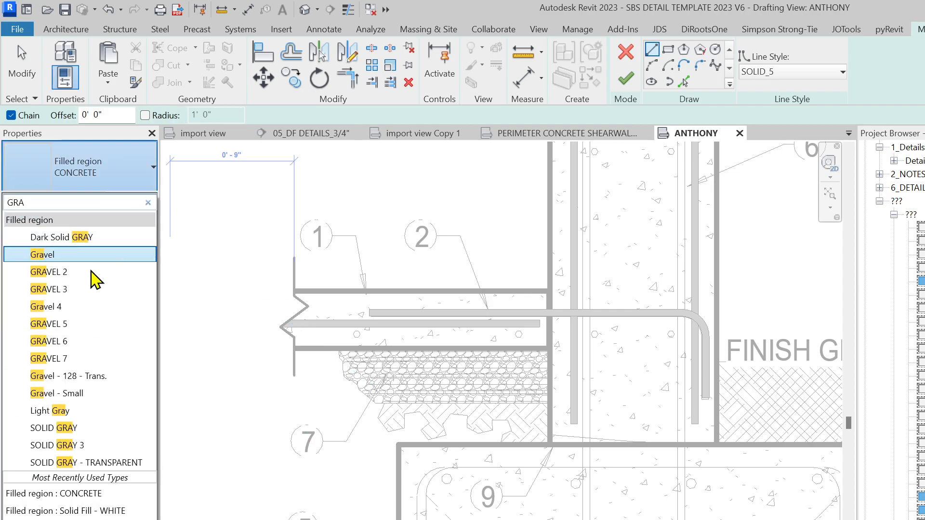
pyautogui.click(79, 255)
pyautogui.click(668, 49)
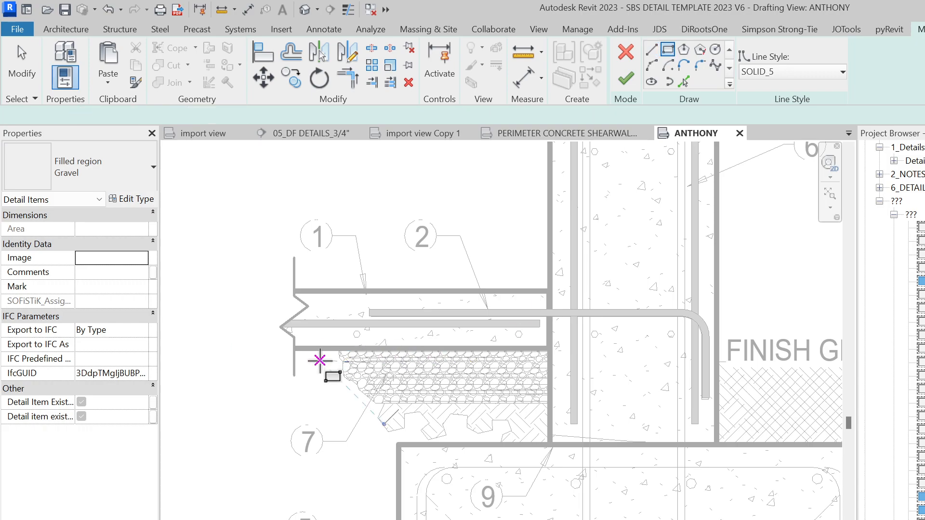
pyautogui.click(339, 350)
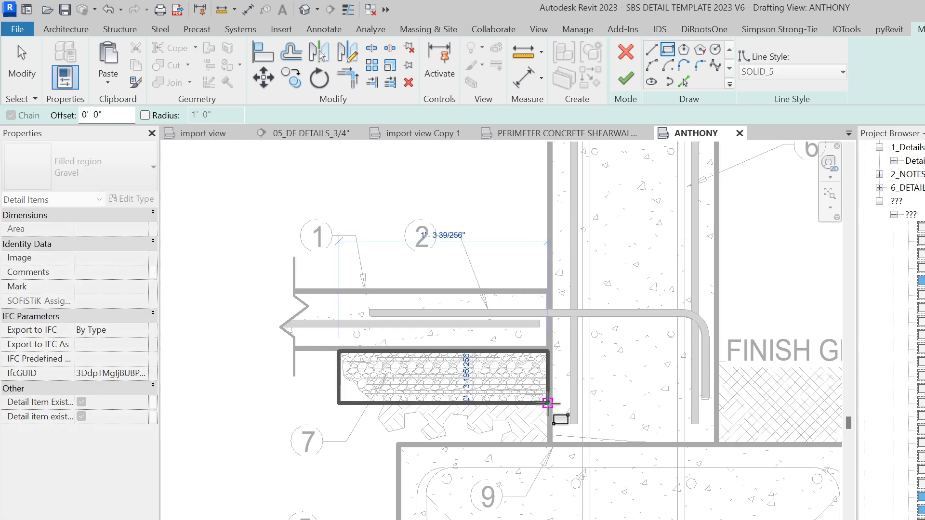
pyautogui.click(549, 403)
pyautogui.click(625, 78)
# Move a filled region lower beneath the gravel and change its type to EARTH 2
pyautogui.scroll(-3, 501, 266)
pyautogui.scroll(2, 469, 400)
pyautogui.moveTo(431, 306); pyautogui.dragTo(432, 333)
pyautogui.scroll(2, 441, 309)
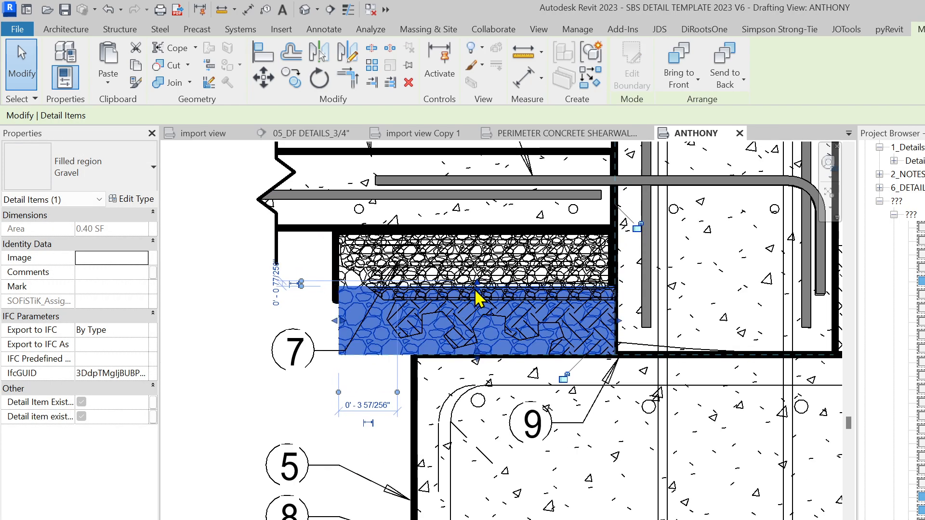
pyautogui.click(91, 182)
pyautogui.write('EAR')
pyautogui.click(57, 254)
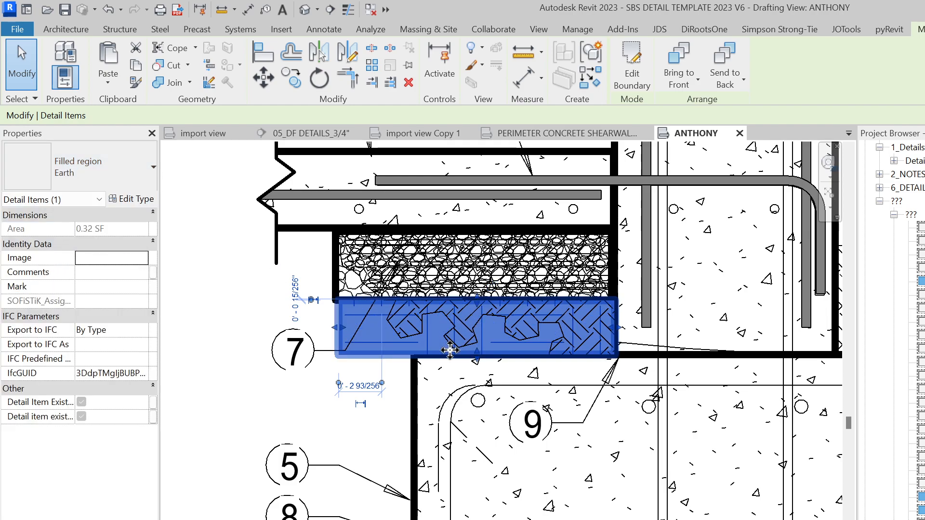
pyautogui.press('Escape')
# Move the earth region under FINISH GRADE and raise its top edge to grade
pyautogui.scroll(-2, 399, 364)
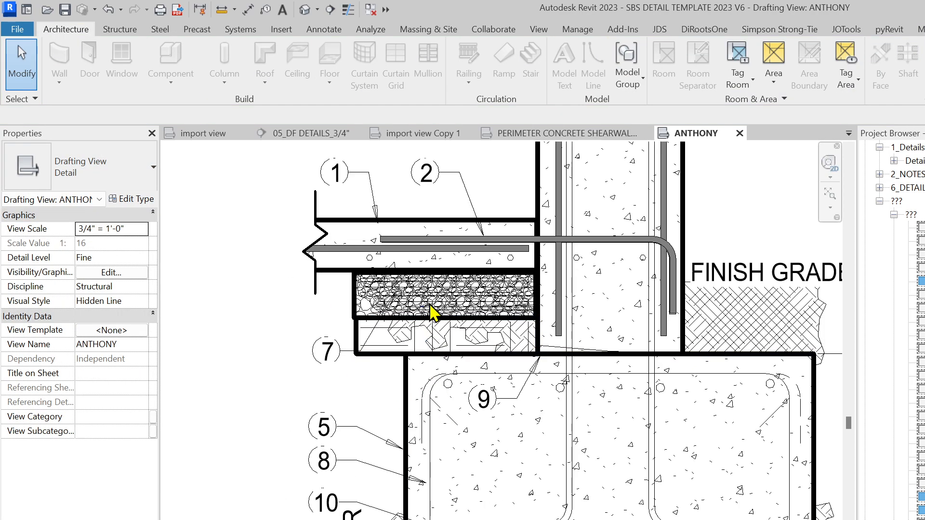
pyautogui.click(379, 359)
pyautogui.scroll(-3, 379, 359)
pyautogui.moveTo(380, 361); pyautogui.dragTo(569, 362)
pyautogui.scroll(3, 573, 355)
pyautogui.moveTo(619, 334); pyautogui.dragTo(614, 301)
pyautogui.scroll(-2, 553, 285)
pyautogui.scroll(-1, 550, 283)
pyautogui.press('Escape')
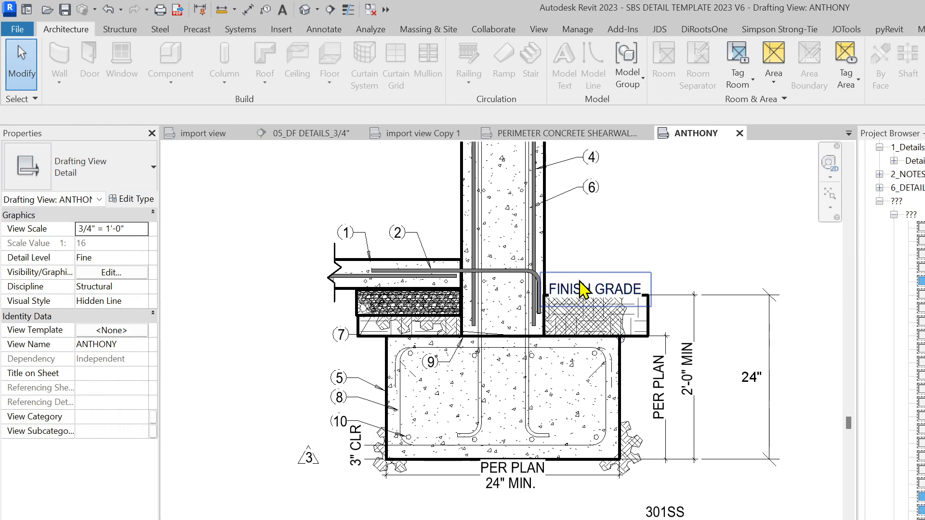
# Nudge the FINISH GRADE note up and to the right
pyautogui.click(582, 284)
pyautogui.moveTo(543, 272); pyautogui.dragTo(551, 260)
pyautogui.scroll(2, 507, 318)
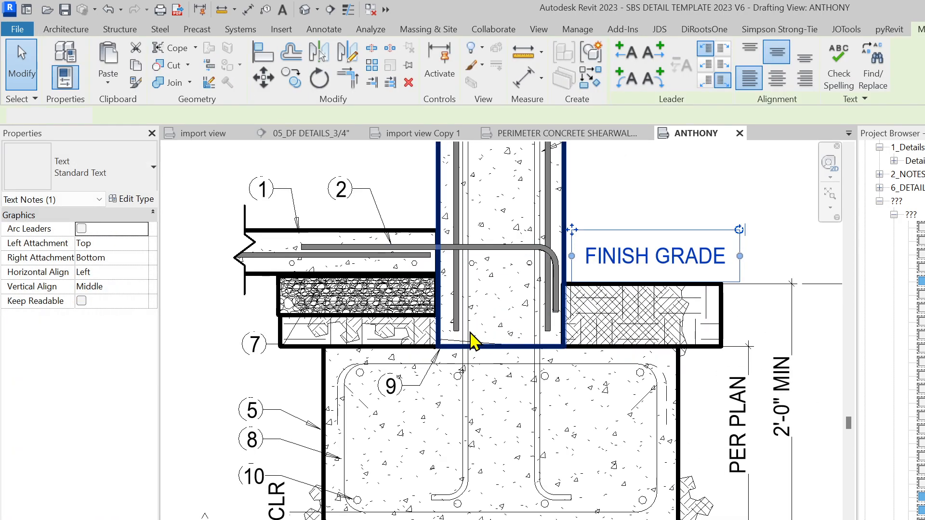
pyautogui.press('Escape')
pyautogui.scroll(-2, 415, 313)
pyautogui.moveTo(440, 320); pyautogui.dragTo(476, 333, button='middle')
# Filter a slab-area selection to the solid callout lines at notes 1, 2 and 7
pyautogui.moveTo(453, 311); pyautogui.dragTo(665, 361)
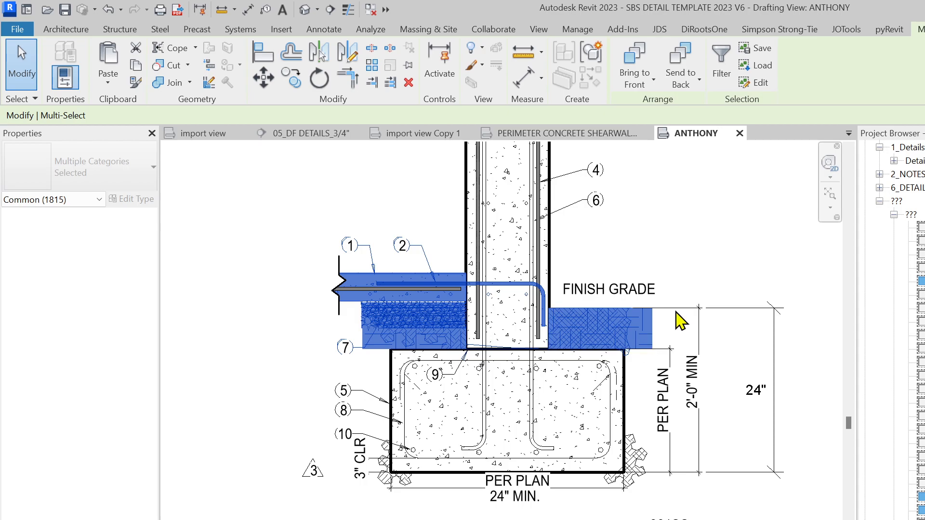
pyautogui.click(724, 76)
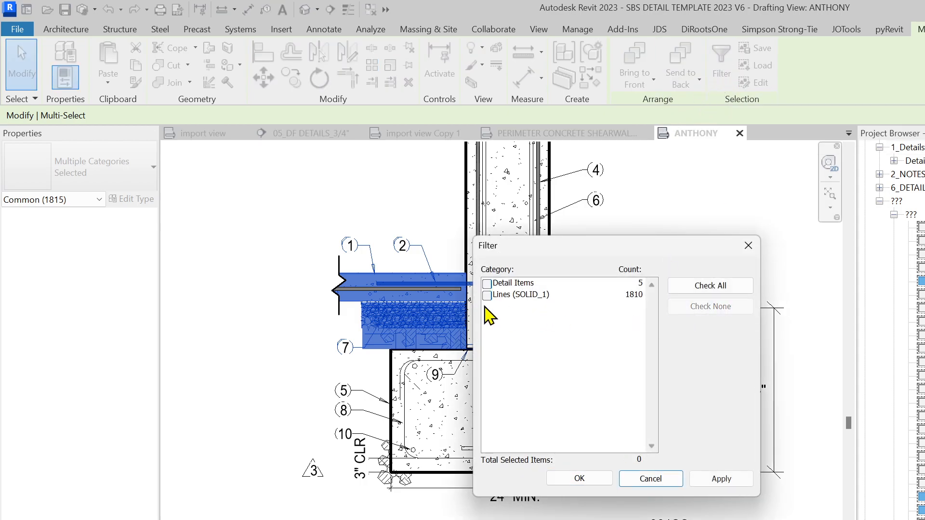
pyautogui.click(487, 295)
pyautogui.click(580, 478)
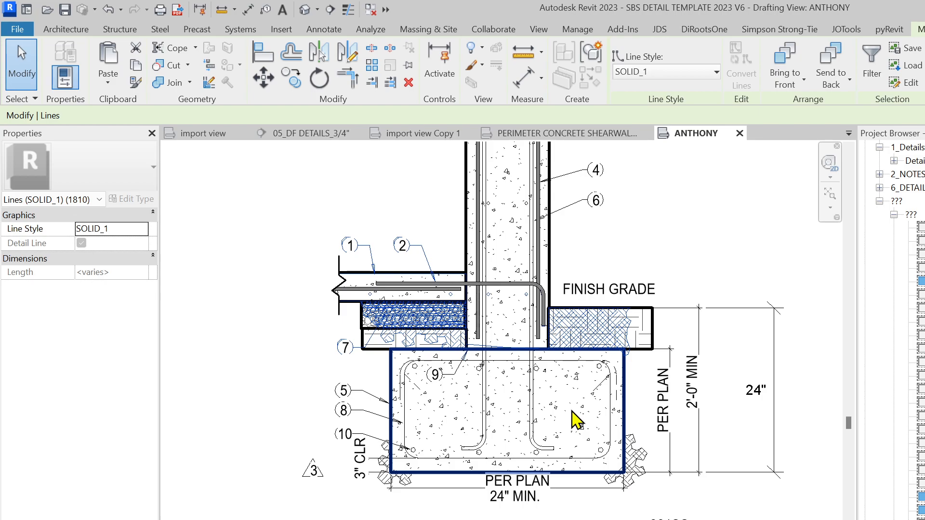
pyautogui.press('Escape')
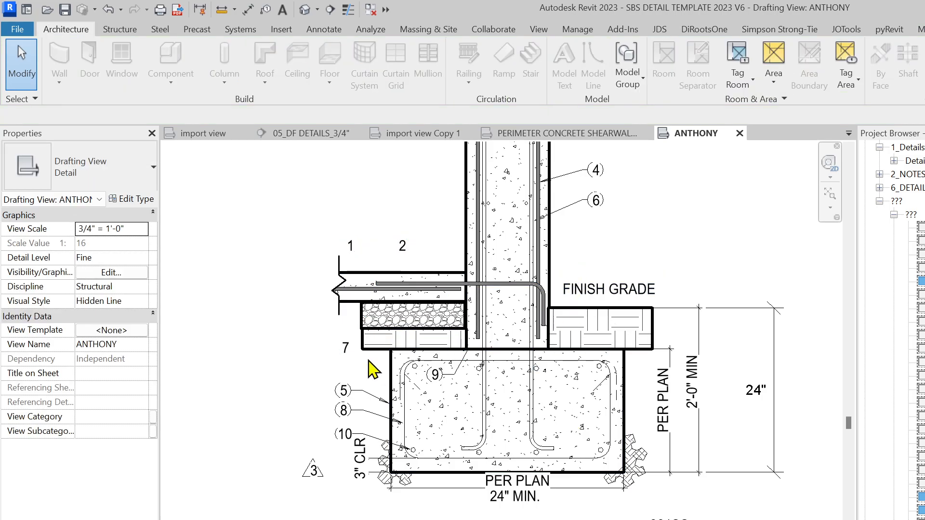
pyautogui.scroll(3, 374, 369)
# Move the break line down over the slab end and resize its masking region
pyautogui.click(454, 346)
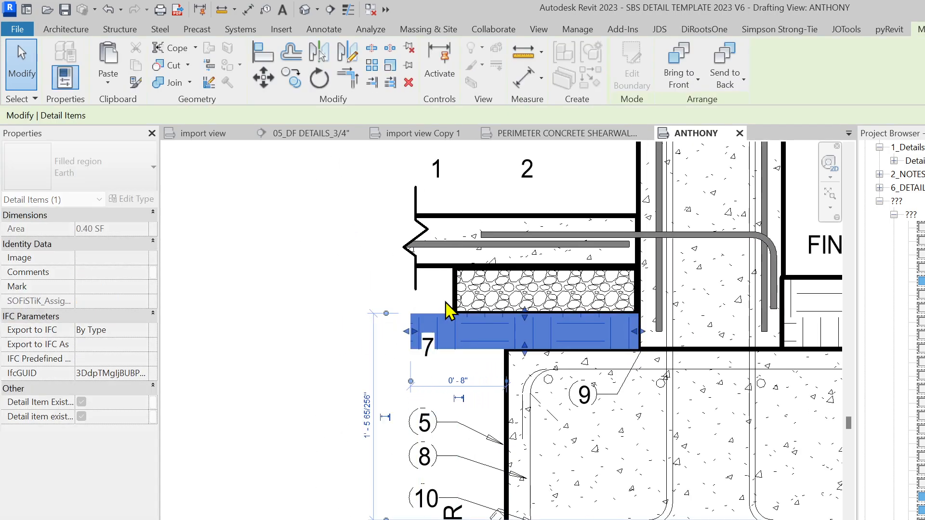
pyautogui.click(441, 304)
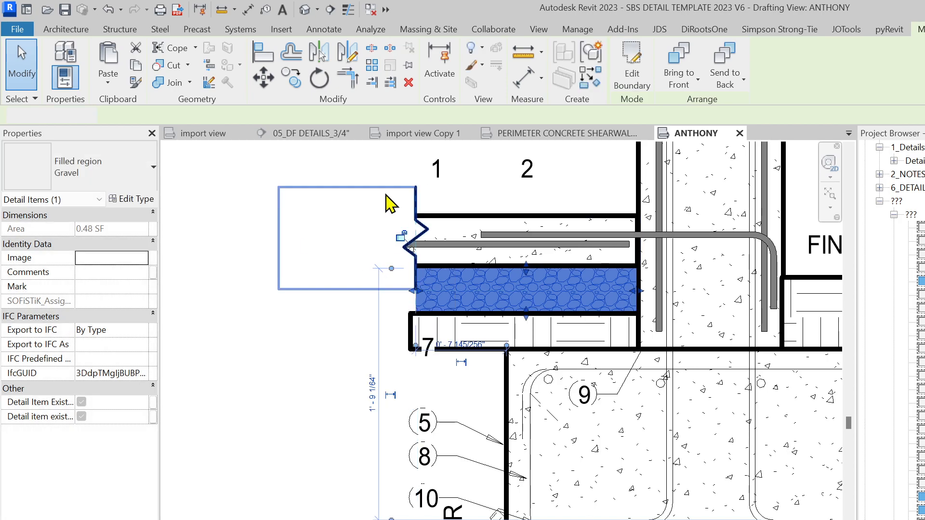
pyautogui.click(414, 197)
pyautogui.moveTo(415, 198); pyautogui.dragTo(422, 226)
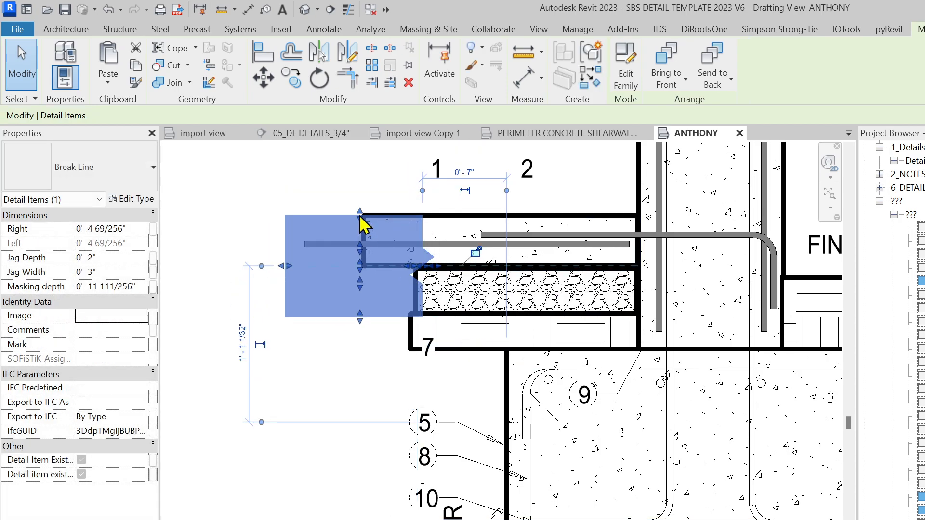
pyautogui.moveTo(353, 192); pyautogui.dragTo(353, 193)
# Lengthen the break line mask downward and delete callout numbers 1, 2, 5, 8 and 10
pyautogui.moveTo(357, 345); pyautogui.dragTo(359, 364)
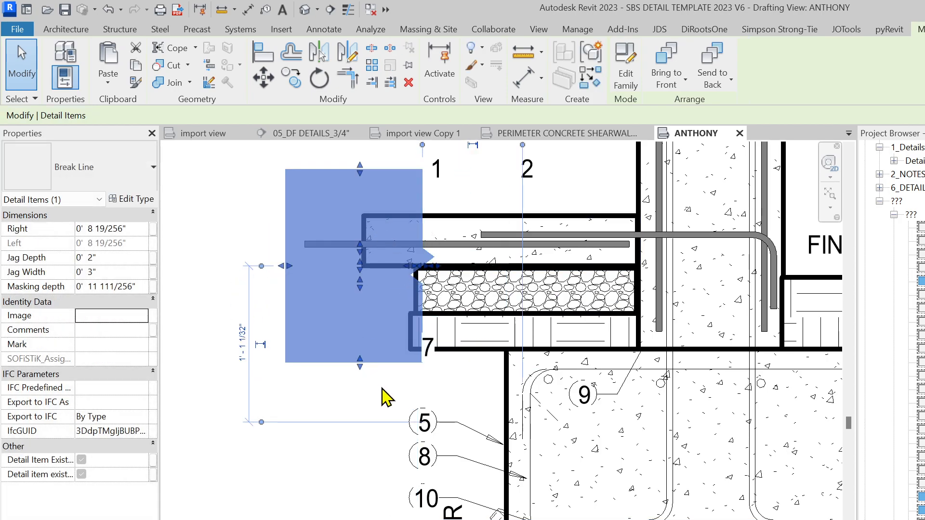
pyautogui.click(380, 386)
pyautogui.scroll(-1, 378, 377)
pyautogui.click(506, 224)
pyautogui.press('Delete')
pyautogui.click(423, 219)
pyautogui.press('Delete')
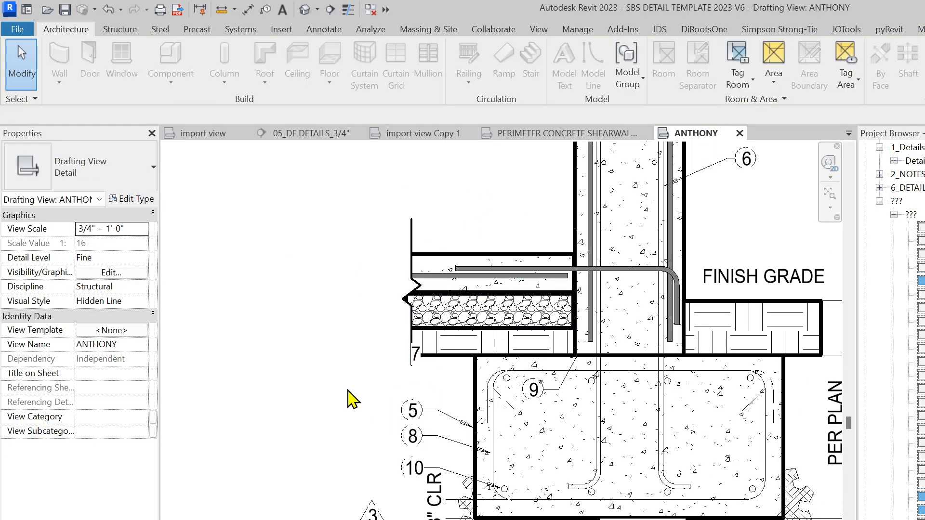
pyautogui.moveTo(404, 466); pyautogui.dragTo(405, 463)
pyautogui.press('Delete')
# Delete callout number 3, its diagonal line, and the leader arrows near the CLR note
pyautogui.click(371, 513)
pyautogui.press('Delete')
pyautogui.click(378, 514)
pyautogui.press('Delete')
pyautogui.moveTo(384, 519); pyautogui.dragTo(348, 494)
pyautogui.click(408, 469)
pyautogui.press('Escape')
pyautogui.click(410, 465)
pyautogui.press('Escape')
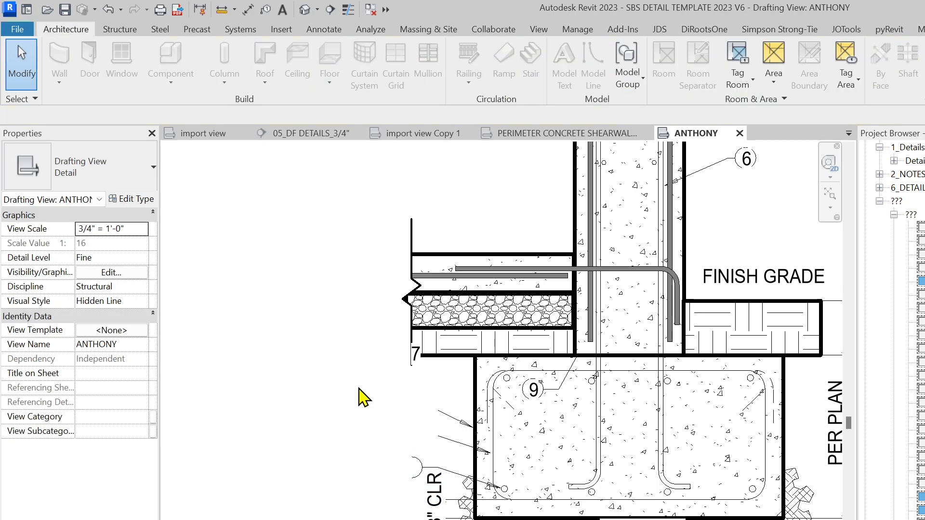
pyautogui.moveTo(500, 492); pyautogui.dragTo(501, 492)
pyautogui.press('Delete')
# Restore the leader arrows, then delete the leader lines beside the CLR note instead
pyautogui.moveTo(554, 501); pyautogui.dragTo(445, 496, button='middle')
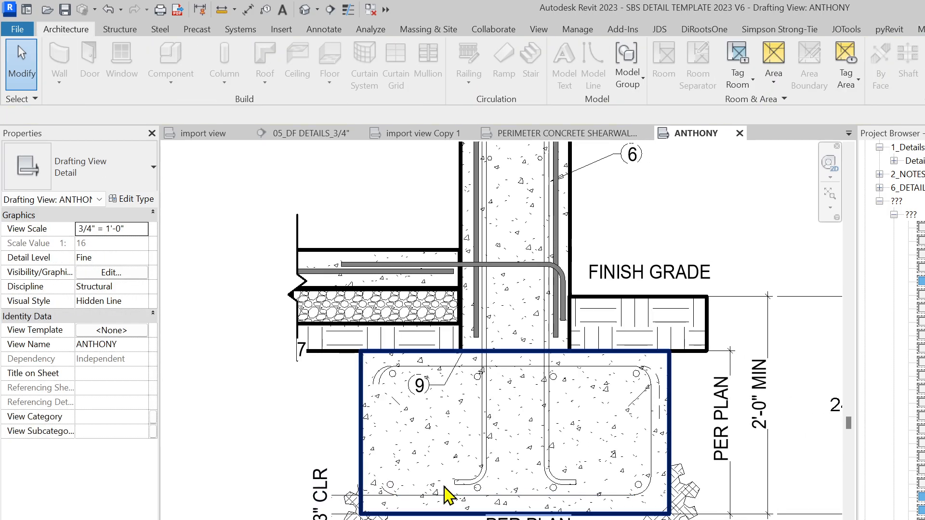
pyautogui.hotkey('ctrl', 'z')
pyautogui.scroll(3, 530, 501)
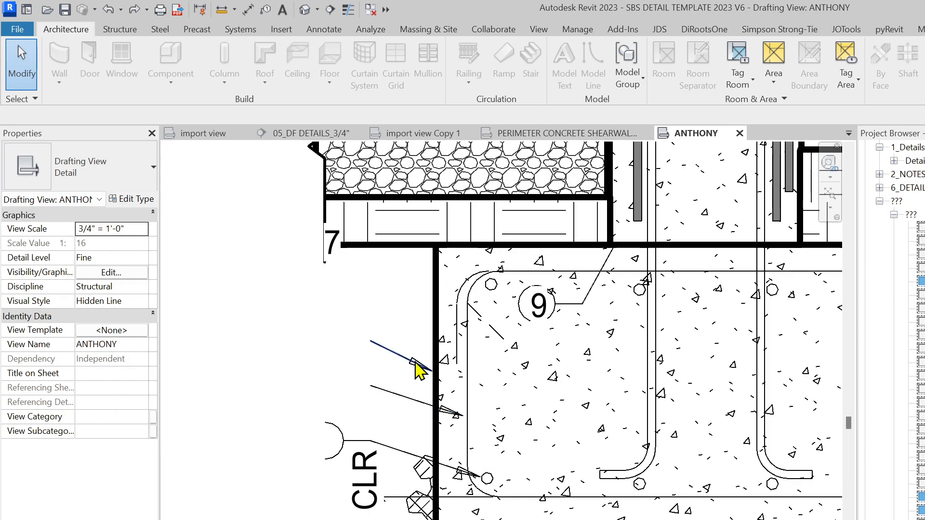
pyautogui.click(396, 395)
pyautogui.press('Delete')
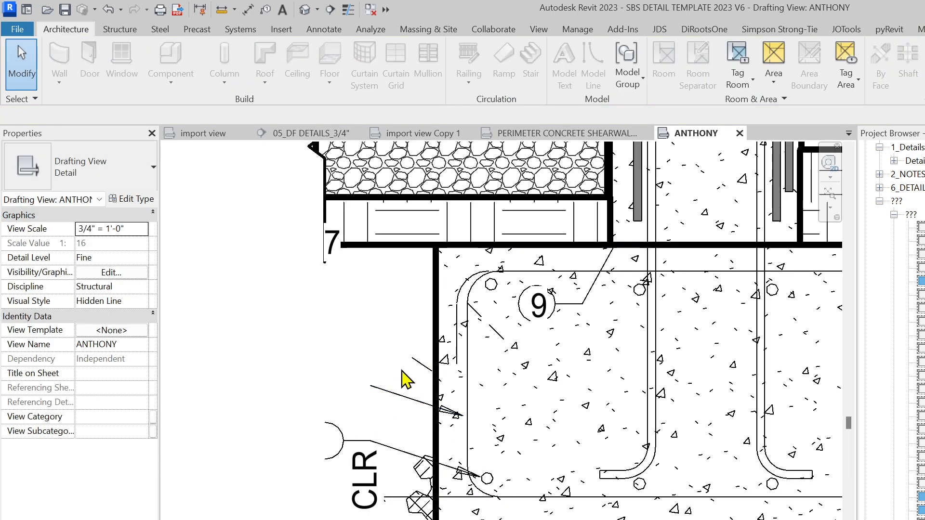
pyautogui.press('Delete')
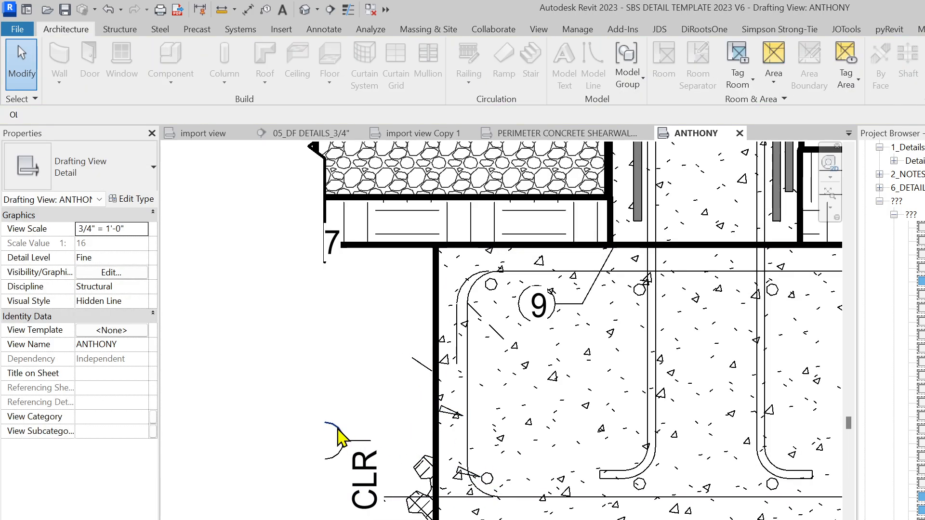
# Move the CLR note down and left and delete the semicircle arc beside it
pyautogui.click(358, 441)
pyautogui.click(366, 466)
pyautogui.moveTo(366, 466); pyautogui.dragTo(237, 519)
pyautogui.moveTo(299, 400); pyautogui.dragTo(344, 487)
pyautogui.press('Delete')
pyautogui.click(380, 506)
# Move the PER PLAN note further down under the footing and delete the 301SS note
pyautogui.scroll(-2, 380, 505)
pyautogui.click(523, 505)
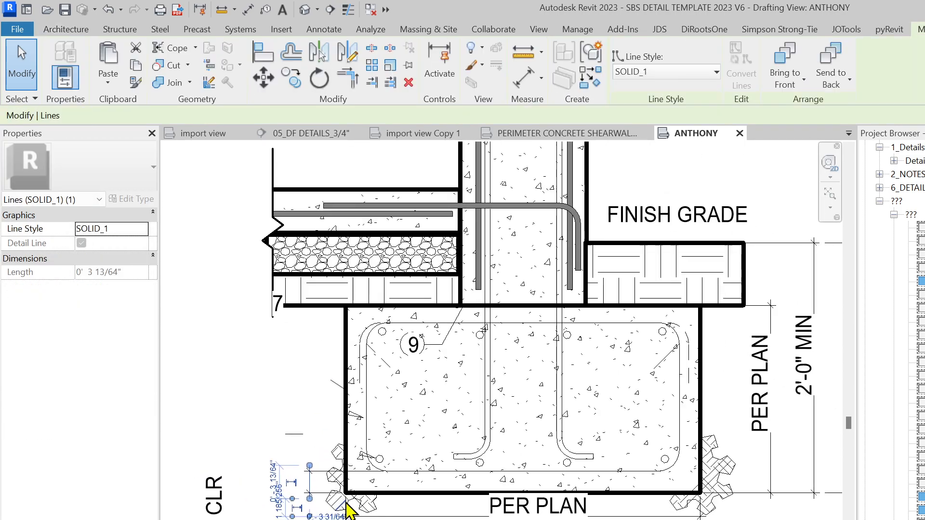
pyautogui.moveTo(469, 477); pyautogui.dragTo(480, 519)
pyautogui.scroll(-3, 257, 374)
pyautogui.click(594, 503)
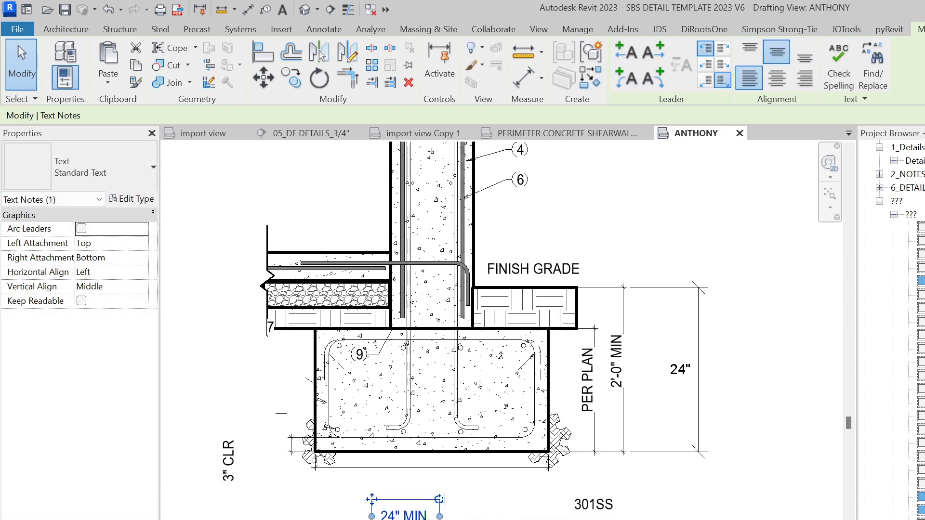
pyautogui.press('Delete')
pyautogui.scroll(2, 578, 432)
# Start an aligned dimension (DI) beside the vertical PER PLAN note
pyautogui.click(592, 394)
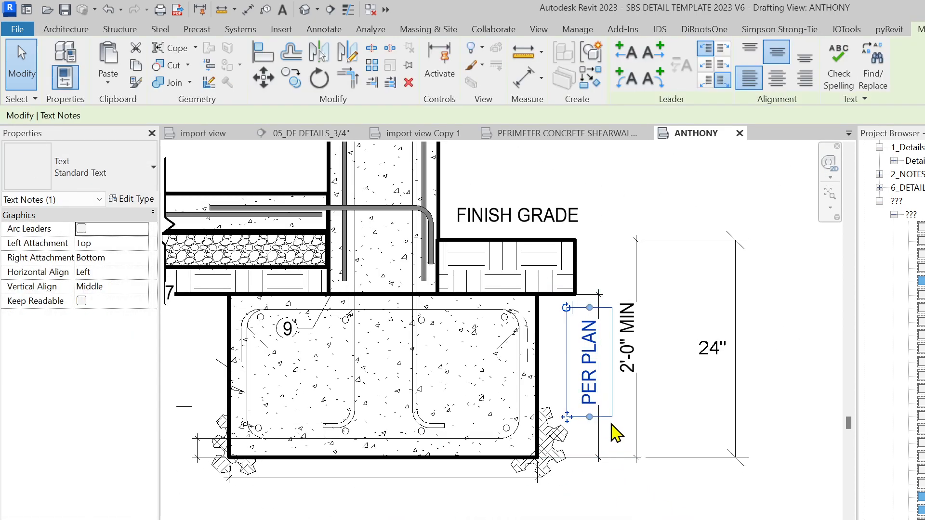
pyautogui.moveTo(625, 464); pyautogui.dragTo(553, 490, button='middle')
pyautogui.press('d')
pyautogui.press('i')
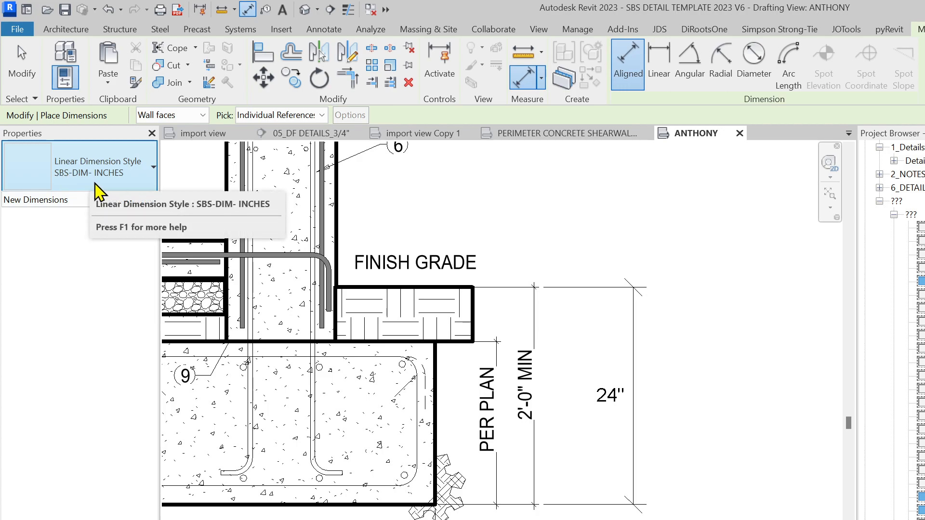
# Delete the leftover imported dimension lines around the footing
pyautogui.scroll(3, 486, 498)
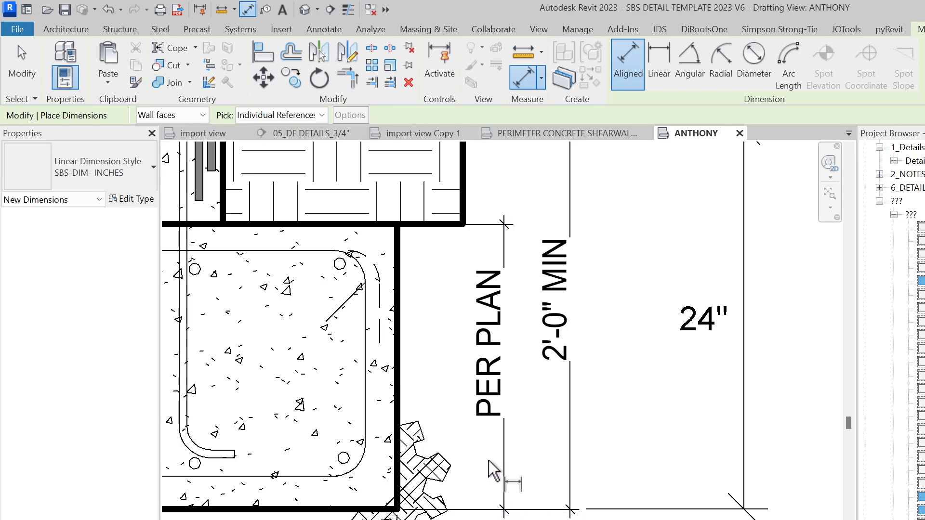
pyautogui.press('Escape')
pyautogui.click(492, 506)
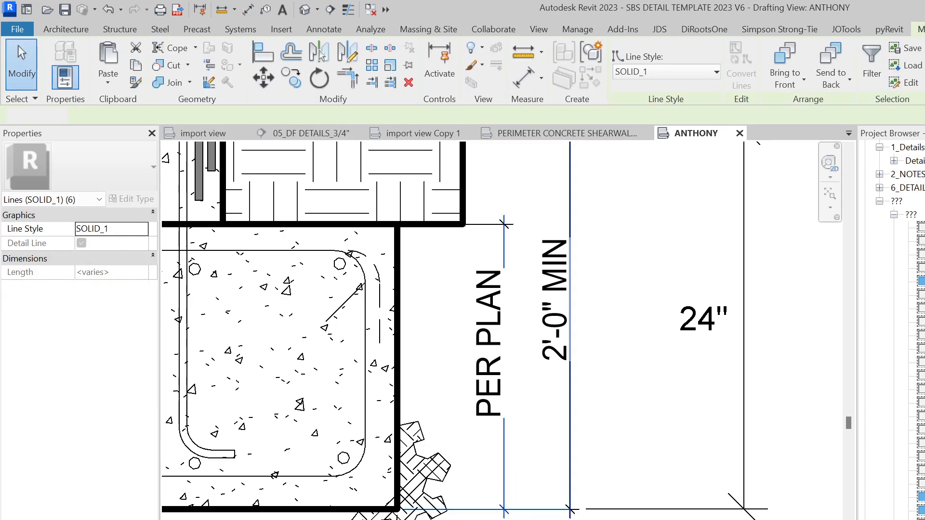
pyautogui.press('Delete')
pyautogui.moveTo(568, 510); pyautogui.dragTo(555, 499)
pyautogui.scroll(-2, 569, 510)
pyautogui.press('Delete')
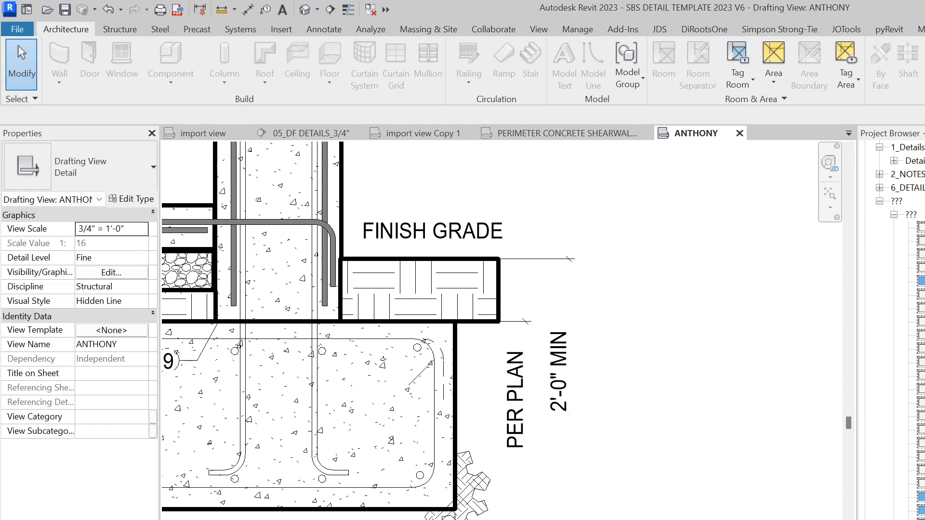
pyautogui.press('Delete')
pyautogui.scroll(3, 528, 308)
pyautogui.moveTo(535, 299); pyautogui.dragTo(514, 347)
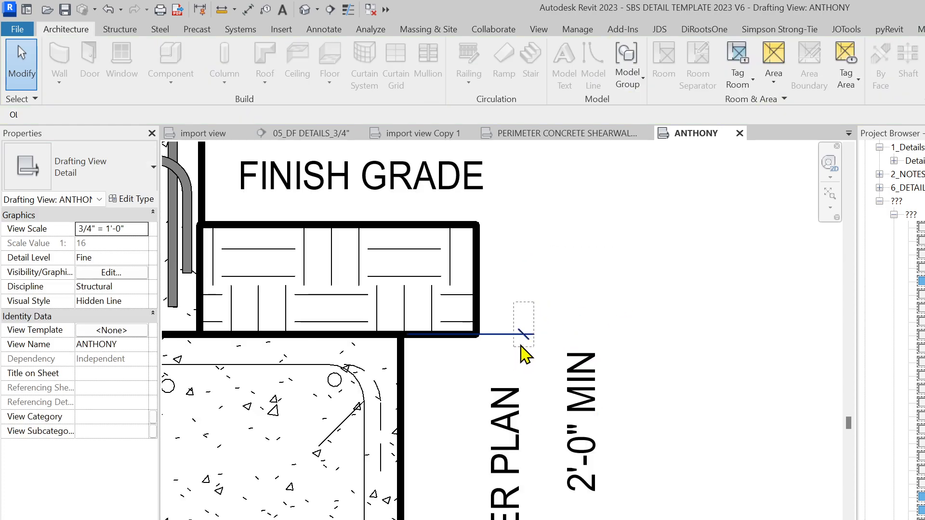
pyautogui.press('Delete')
pyautogui.scroll(-2, 520, 336)
# Cancel a dimension started on the grade box and move the 2'-0" MIN note right of the dimension
pyautogui.press('d')
pyautogui.press('i')
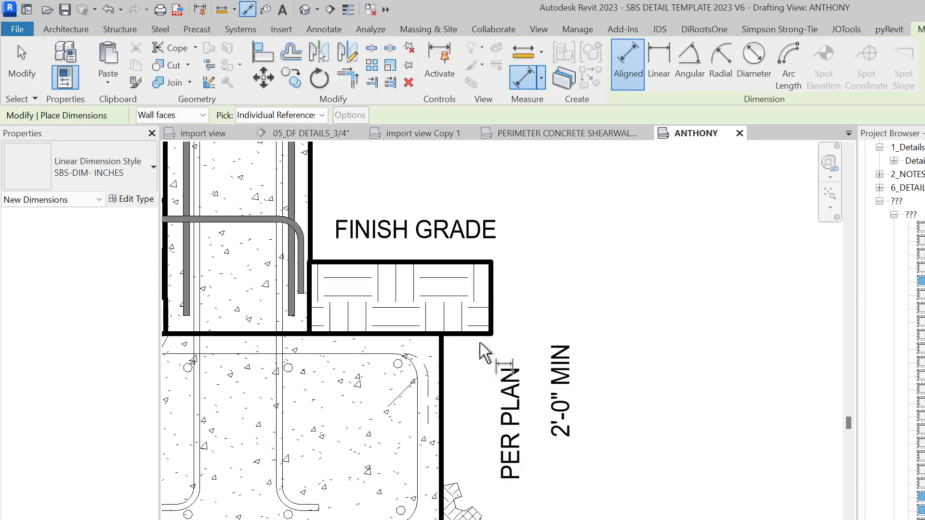
pyautogui.click(479, 271)
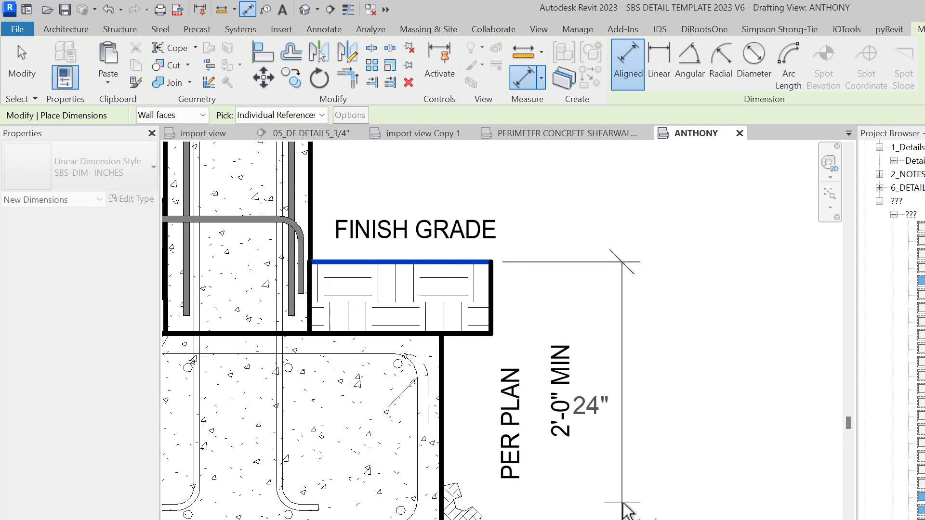
pyautogui.press('Escape')
pyautogui.press('Escape')
pyautogui.click(601, 432)
pyautogui.press('Escape')
pyautogui.click(553, 431)
pyautogui.moveTo(533, 450); pyautogui.dragTo(649, 439)
pyautogui.press('Escape')
# Replace the 24" dimension's value with the text 24" MIN
pyautogui.doubleClick(588, 413)
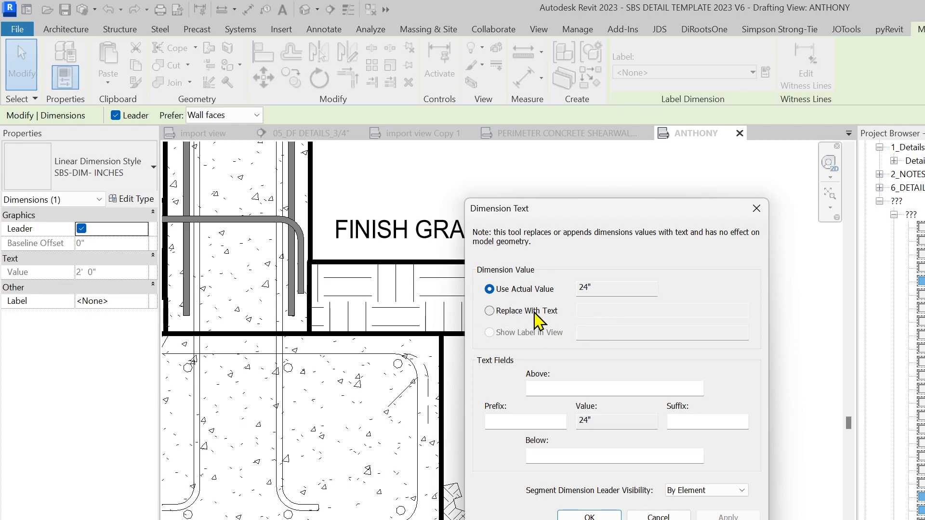
pyautogui.click(490, 310)
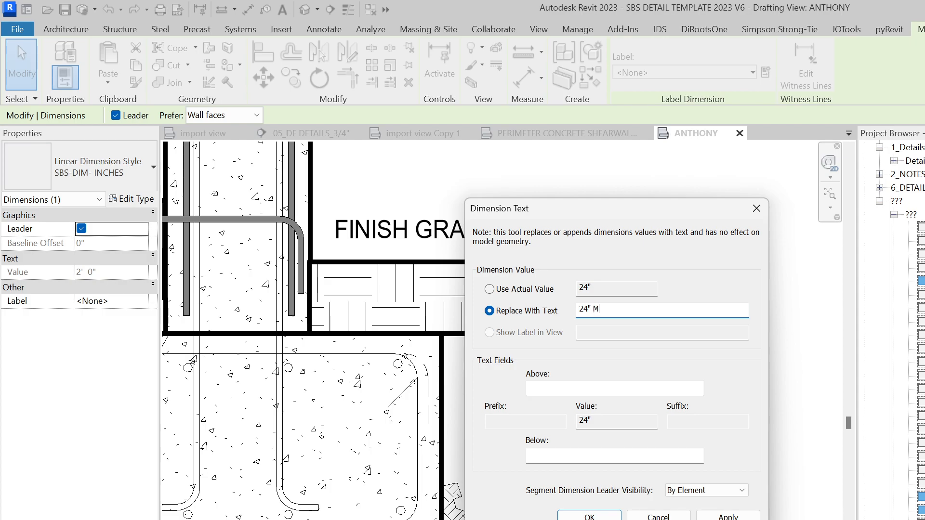
pyautogui.press('Return')
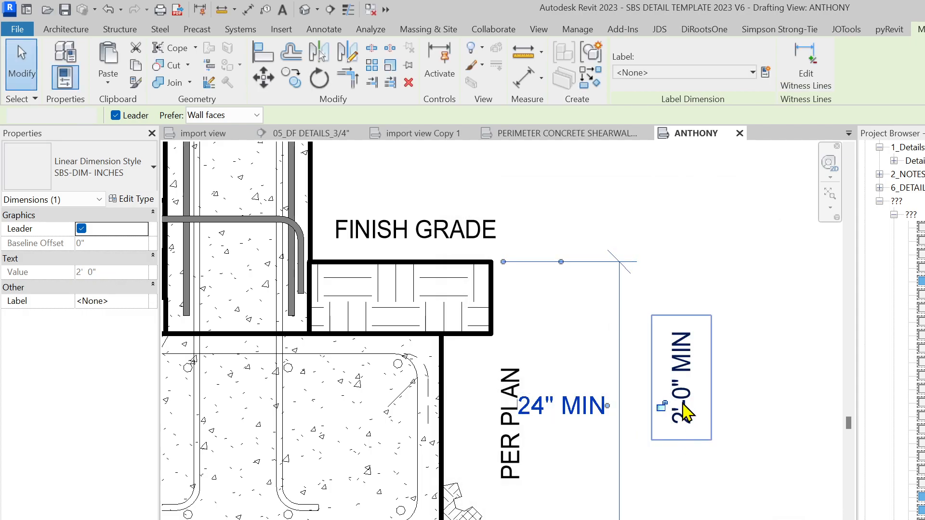
# Delete the 2'-0" MIN note and reposition the 24" MIN dimension text and line
pyautogui.click(682, 410)
pyautogui.press('Delete')
pyautogui.click(581, 410)
pyautogui.moveTo(583, 417); pyautogui.dragTo(731, 413)
pyautogui.moveTo(625, 462); pyautogui.dragTo(599, 471)
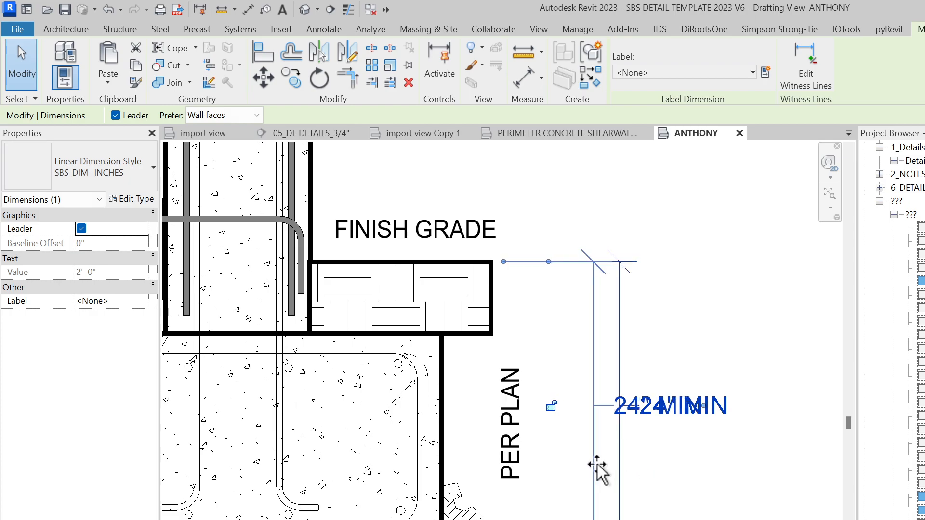
pyautogui.click(673, 501)
# Cancel a dimension started at the grade box's bottom edge and select the PER PLAN note's text
pyautogui.press('d')
pyautogui.press('i')
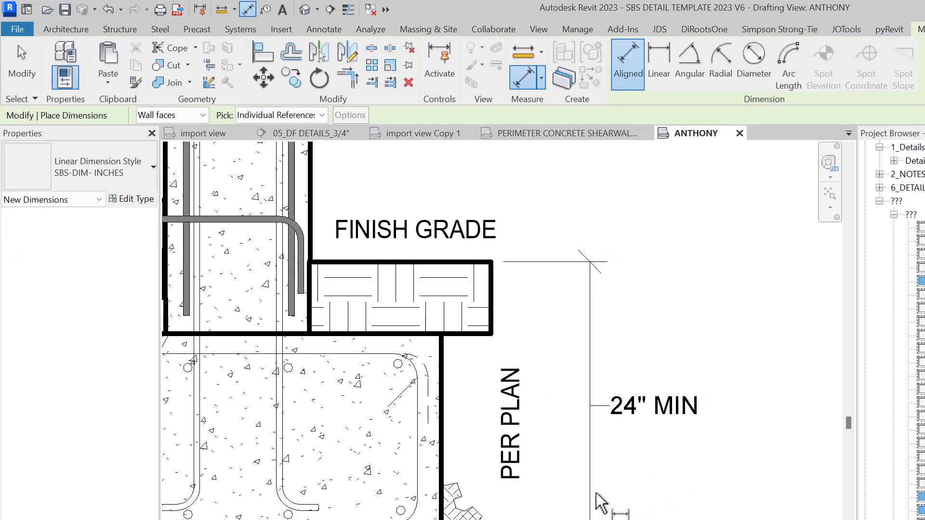
pyautogui.click(431, 333)
pyautogui.press('Escape')
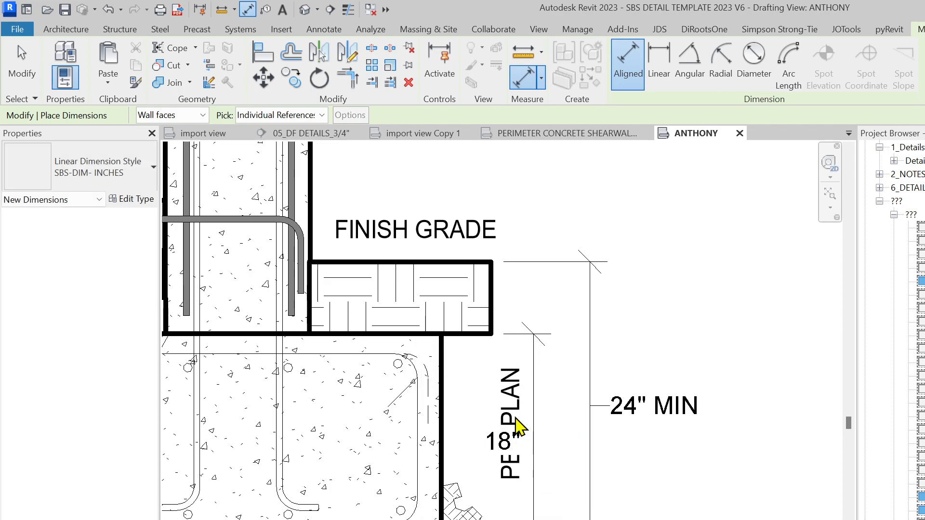
pyautogui.press('Escape')
pyautogui.click(491, 391)
pyautogui.click(506, 394)
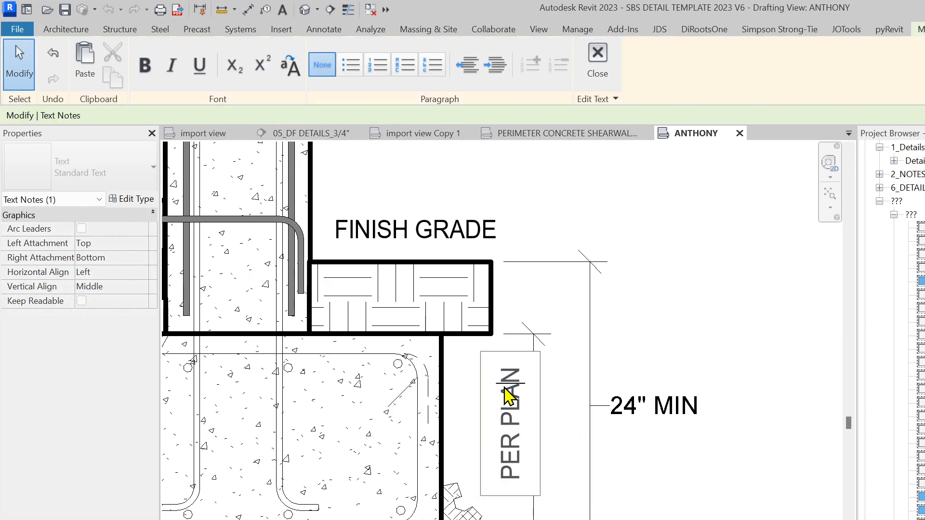
pyautogui.hotkey('ctrl', 'a')
# Replace the 18" dimension value with PER PLAN text and delete the separate PER PLAN note
pyautogui.click(534, 512)
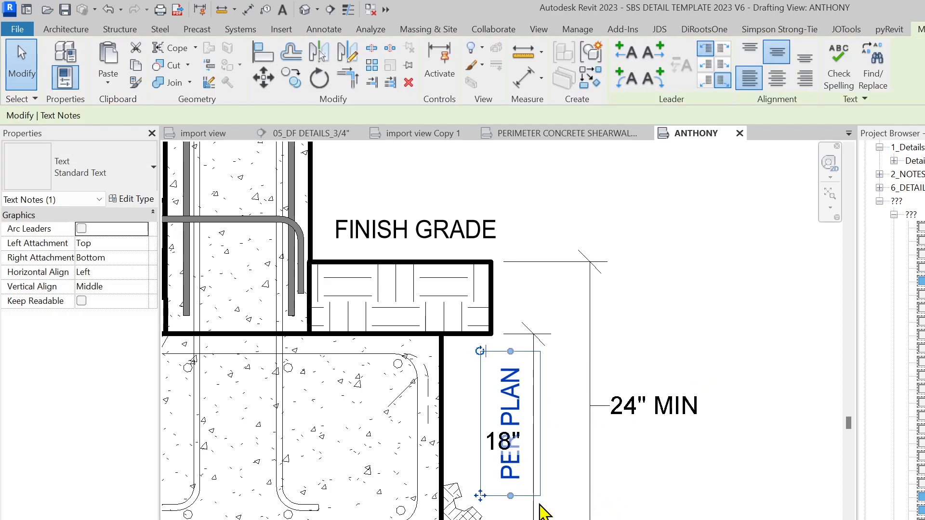
pyautogui.click(489, 450)
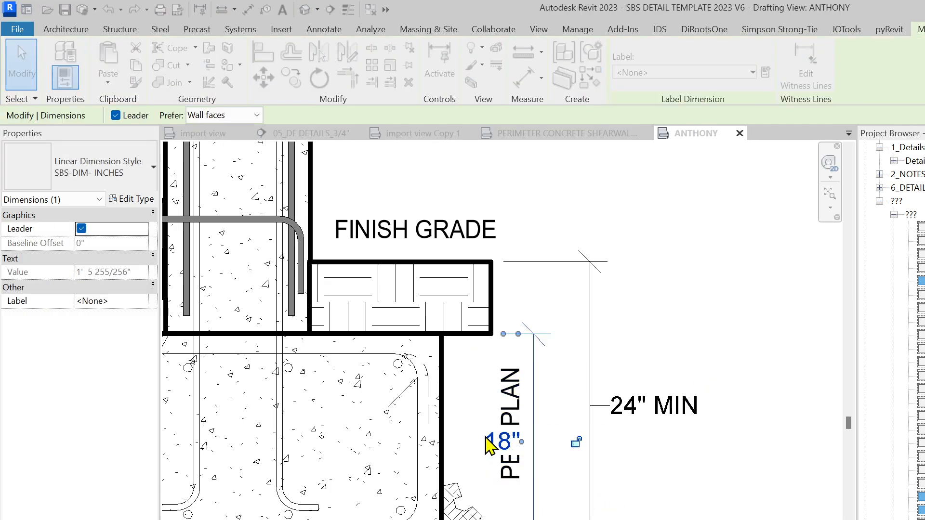
pyautogui.click(523, 311)
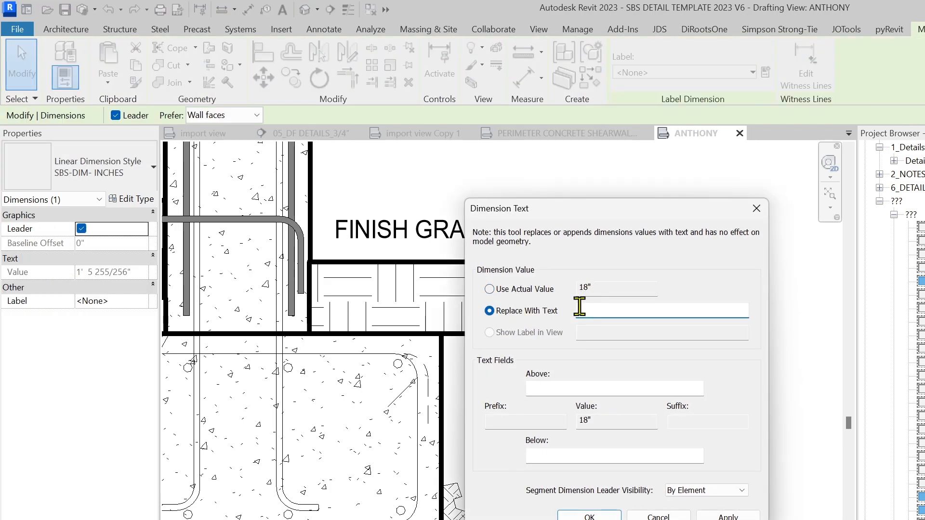
pyautogui.click(590, 516)
pyautogui.click(506, 386)
pyautogui.press('Delete')
# Try moving the PER PLAN text and 24" MIN line, then undo those moves
pyautogui.click(493, 442)
pyautogui.moveTo(522, 442); pyautogui.dragTo(568, 404)
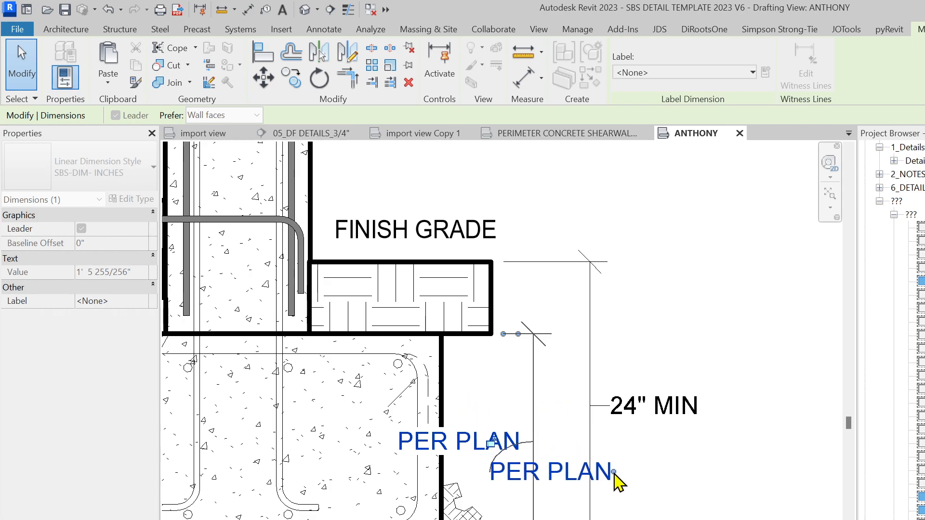
pyautogui.moveTo(614, 474); pyautogui.dragTo(602, 457)
pyautogui.moveTo(588, 369); pyautogui.dragTo(628, 371)
pyautogui.click(496, 452)
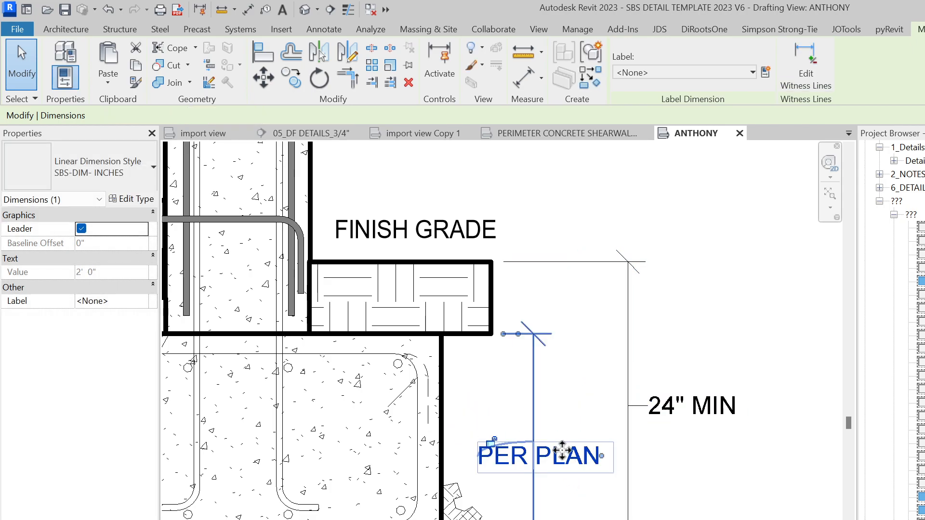
pyautogui.moveTo(597, 460); pyautogui.dragTo(592, 482)
pyautogui.moveTo(720, 493); pyautogui.dragTo(679, 368)
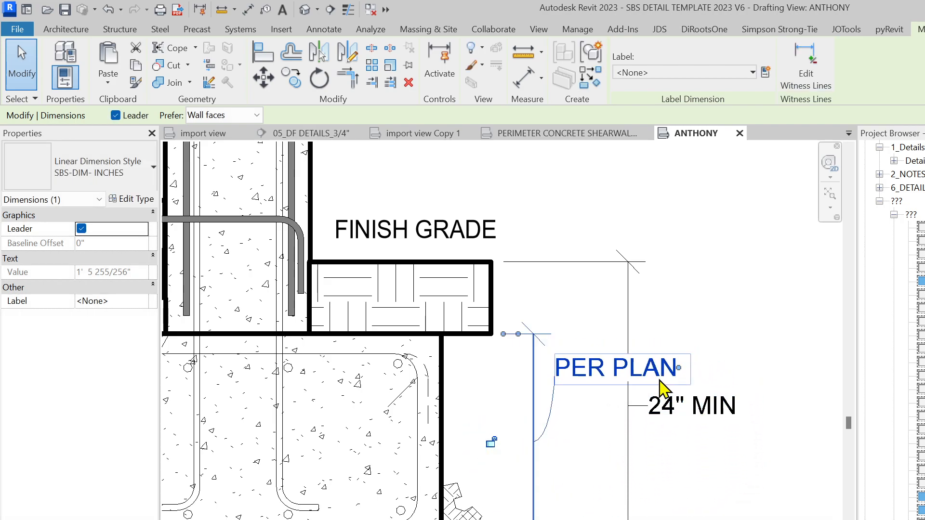
pyautogui.hotkey('ctrl', 'z')
pyautogui.hotkey('ctrl', 'z')
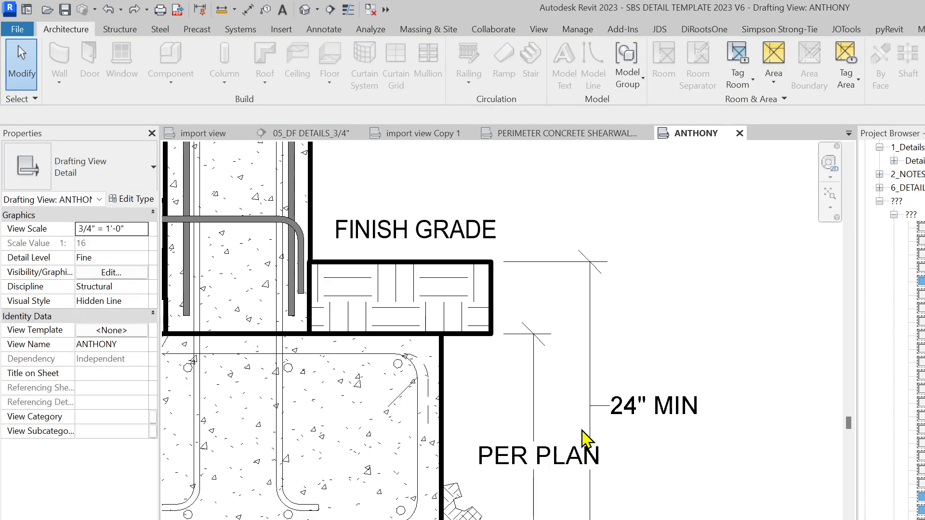
pyautogui.hotkey('ctrl', 'z')
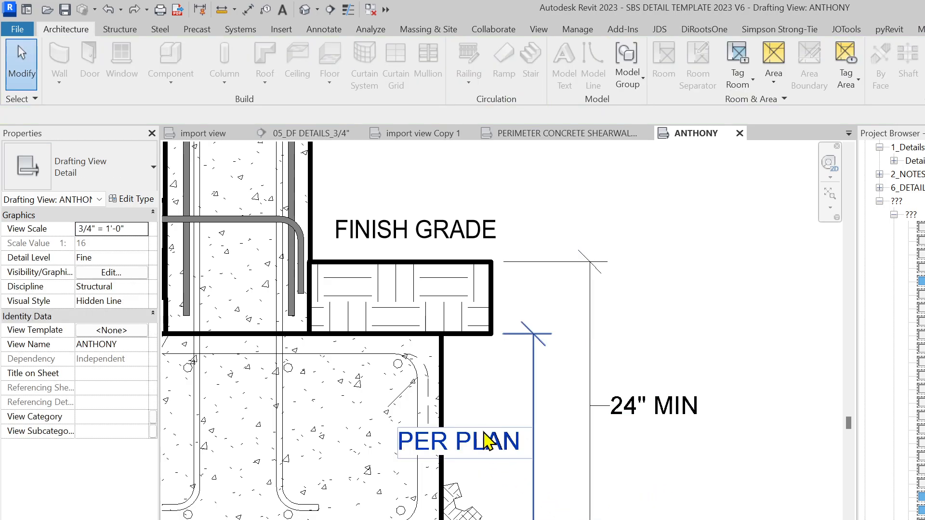
pyautogui.hotkey('ctrl', 'z')
# Recheck the PER PLAN dimension text settings and nudge the vertical PER PLAN text slightly down-left
pyautogui.click(452, 450)
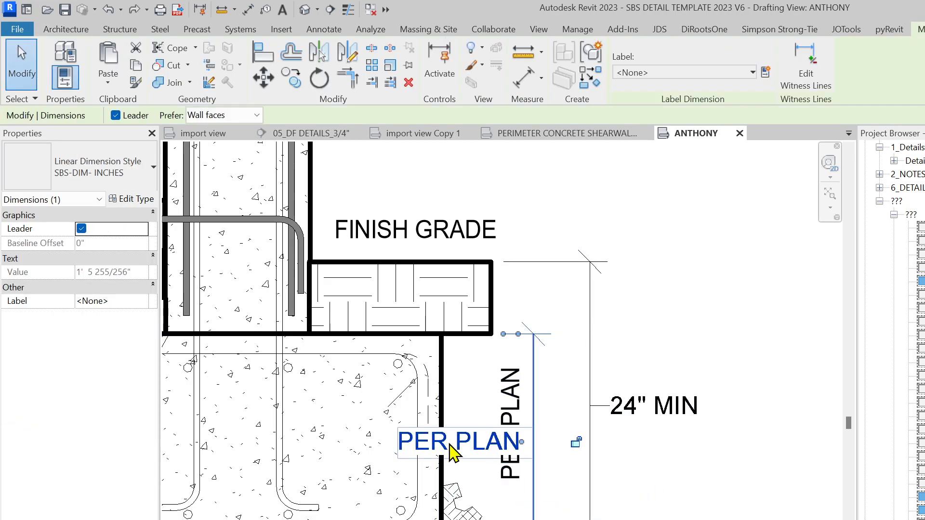
pyautogui.doubleClick(496, 467)
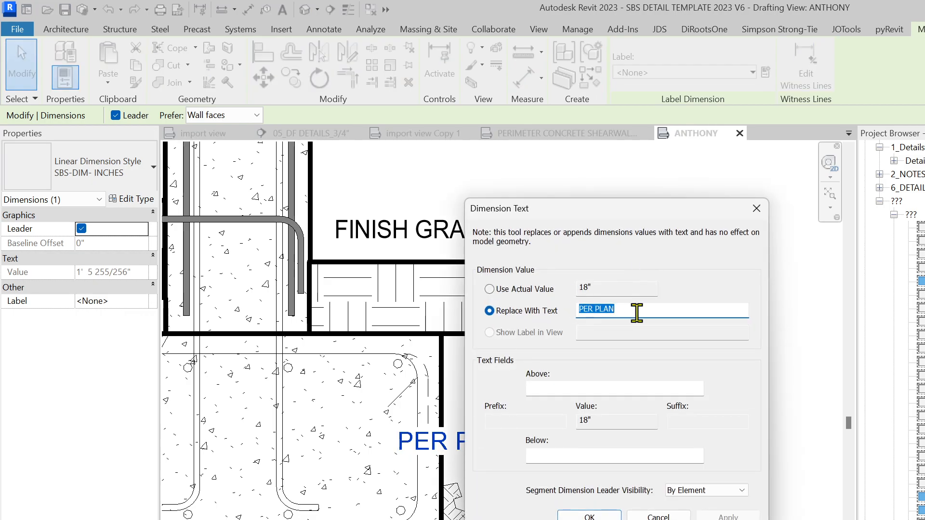
pyautogui.click(589, 517)
pyautogui.press('Escape')
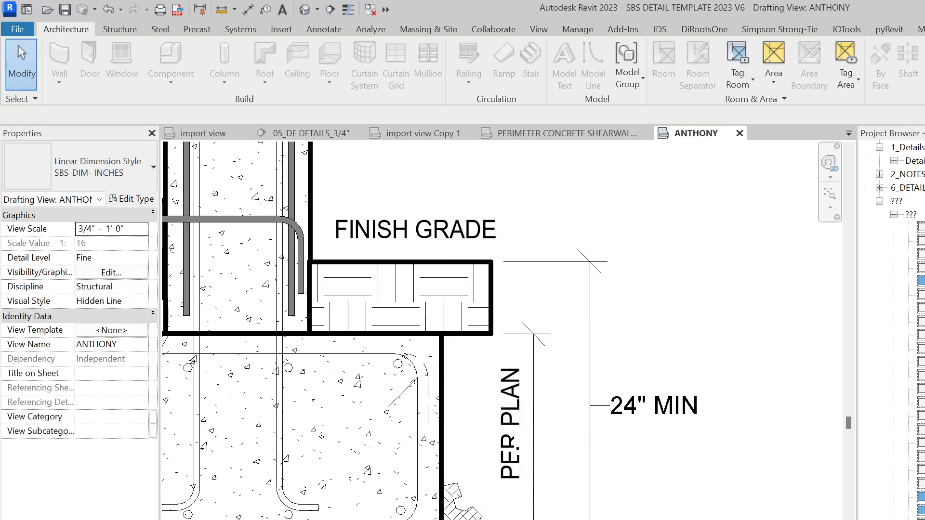
pyautogui.click(508, 475)
pyautogui.scroll(1, 506, 477)
pyautogui.moveTo(476, 503); pyautogui.dragTo(465, 516)
pyautogui.press('Escape')
# Drag the earth filled region's right edge to trim the fill beside the wall
pyautogui.scroll(-3, 610, 498)
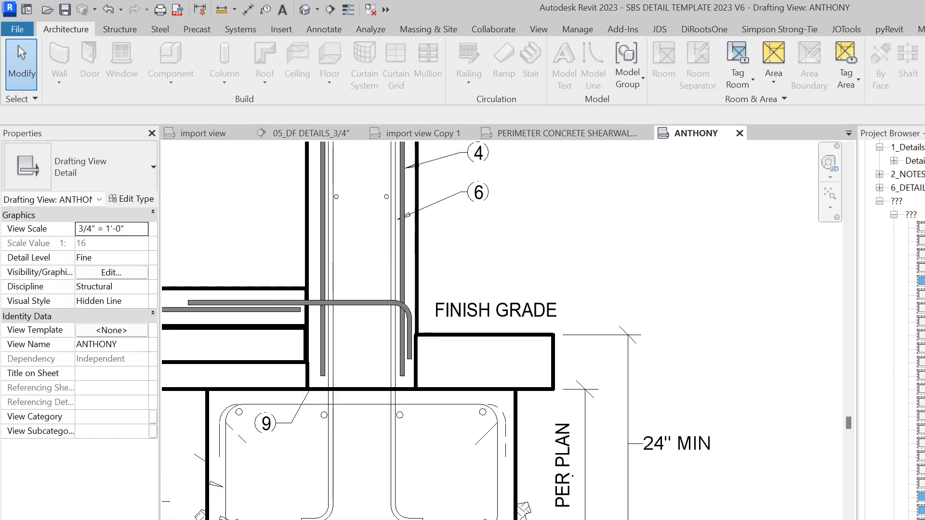
pyautogui.click(631, 343)
pyautogui.moveTo(630, 329); pyautogui.dragTo(658, 327)
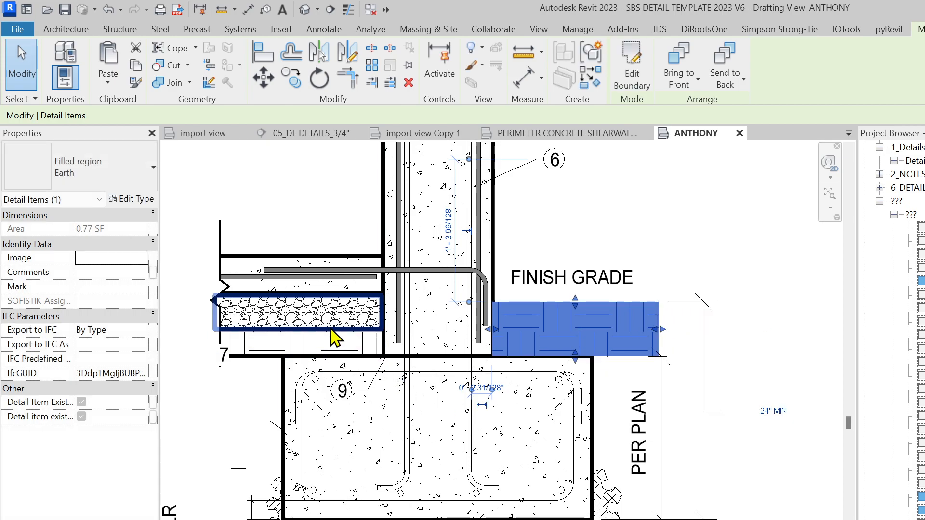
# Place a similar break line (CS), rotated vertical, at the earth fill's right end
pyautogui.click(220, 361)
pyautogui.moveTo(225, 389); pyautogui.dragTo(380, 468, button='middle')
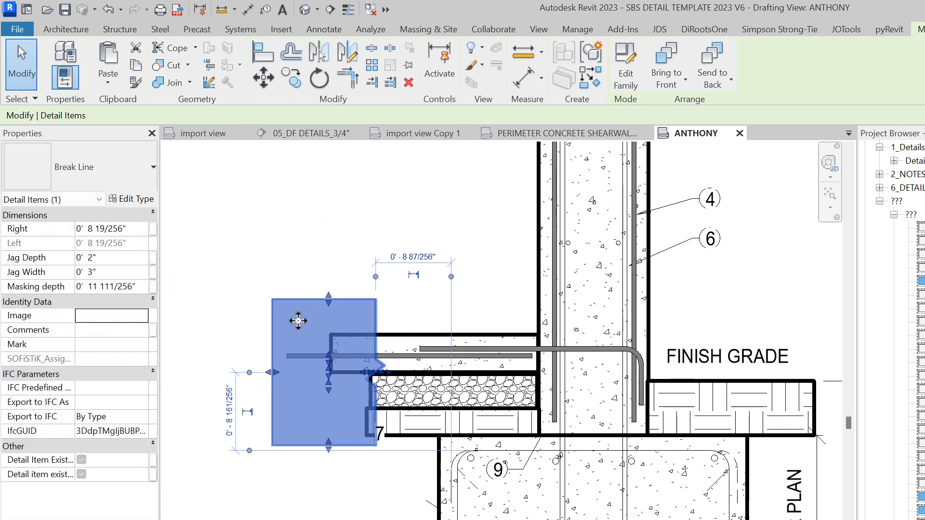
pyautogui.press('c')
pyautogui.press('s')
pyautogui.scroll(3, 668, 432)
pyautogui.moveTo(701, 450); pyautogui.dragTo(355, 506, button='middle')
pyautogui.press('space')
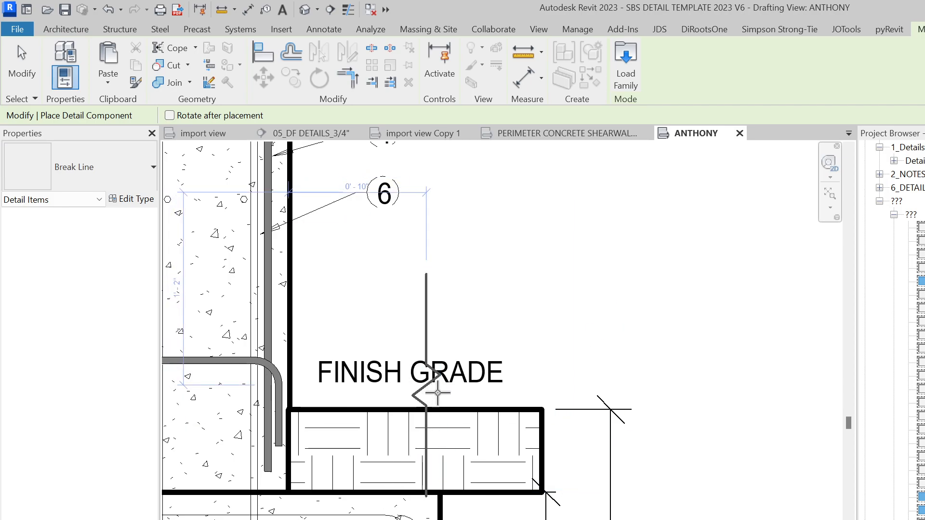
pyautogui.click(535, 468)
pyautogui.press('Escape')
pyautogui.press('Escape')
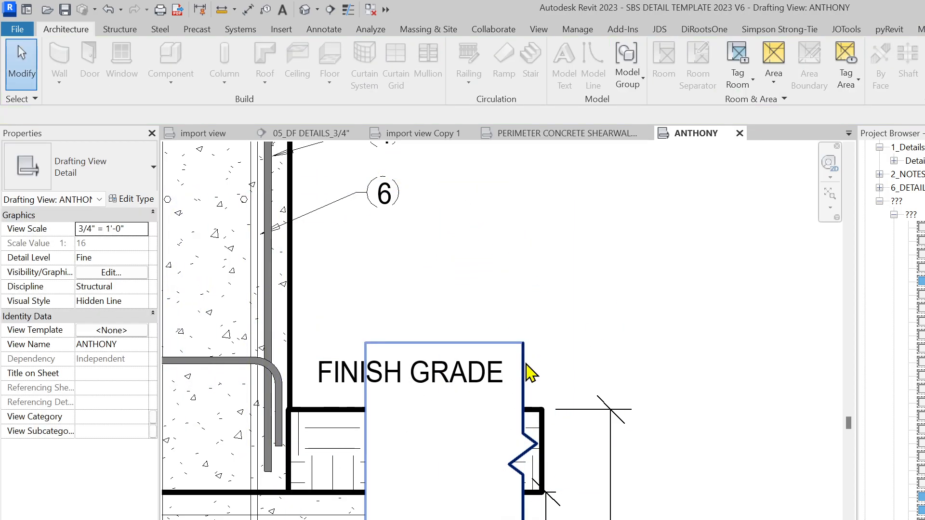
# Flip the new break line so its mask faces right and move it onto the fill's end
pyautogui.click(523, 371)
pyautogui.press('space')
pyautogui.press('space')
pyautogui.moveTo(600, 362); pyautogui.dragTo(514, 383)
pyautogui.click(558, 351)
# Pan around the slab end, checking the FINISH GRADE and 7 notes without changing them
pyautogui.scroll(-2, 562, 344)
pyautogui.click(430, 370)
pyautogui.scroll(1, 388, 397)
pyautogui.scroll(-1, 401, 413)
pyautogui.moveTo(401, 414); pyautogui.dragTo(533, 418, button='middle')
pyautogui.scroll(-3, 536, 426)
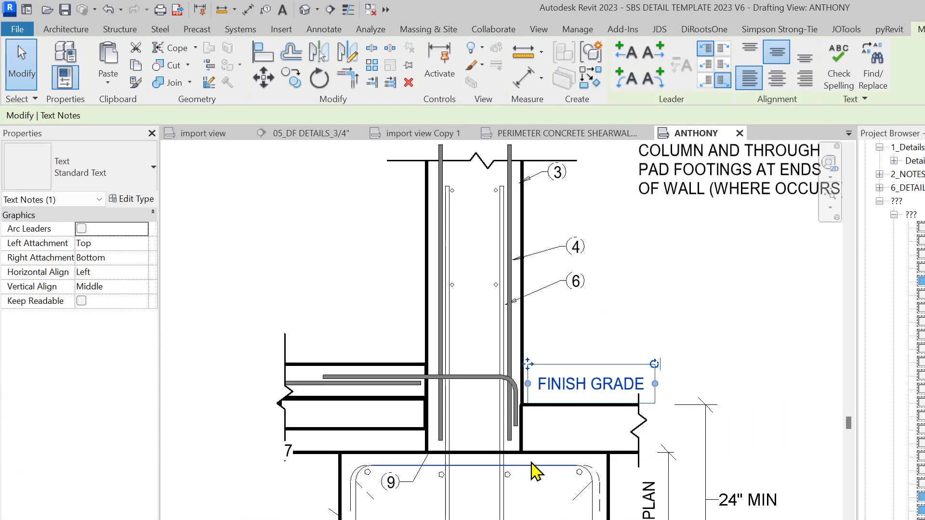
pyautogui.scroll(4, 332, 436)
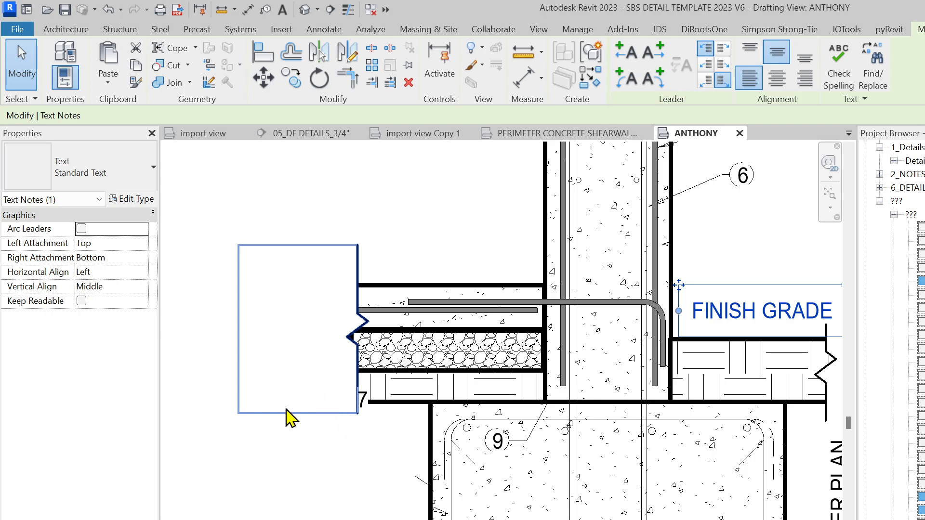
pyautogui.click(212, 422)
pyautogui.scroll(-1, 303, 444)
pyautogui.moveTo(341, 462); pyautogui.dragTo(408, 451, button='middle')
pyautogui.click(467, 427)
pyautogui.press('Escape')
pyautogui.scroll(3, 553, 437)
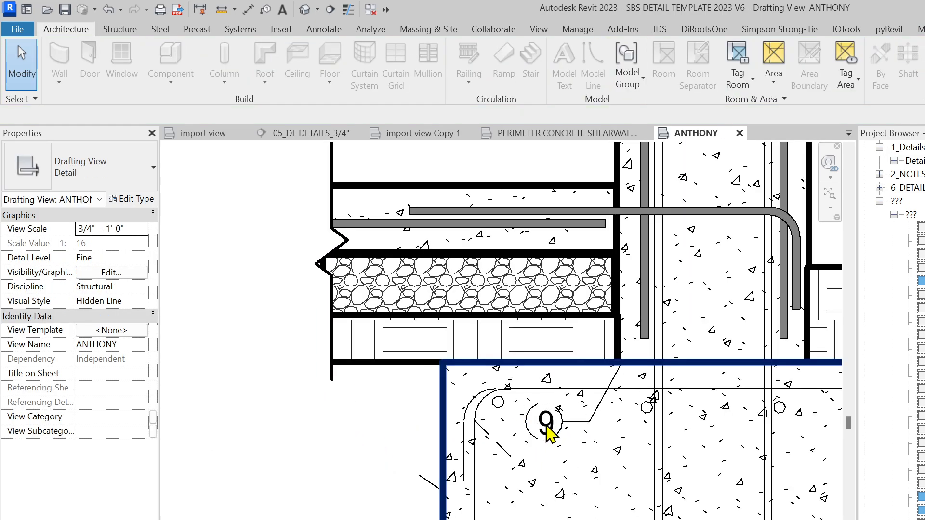
# Create a similar #4 90° bend dowel bar and shift it right into the footing
pyautogui.click(547, 428)
pyautogui.scroll(-2, 549, 423)
pyautogui.press('Escape')
pyautogui.scroll(2, 501, 513)
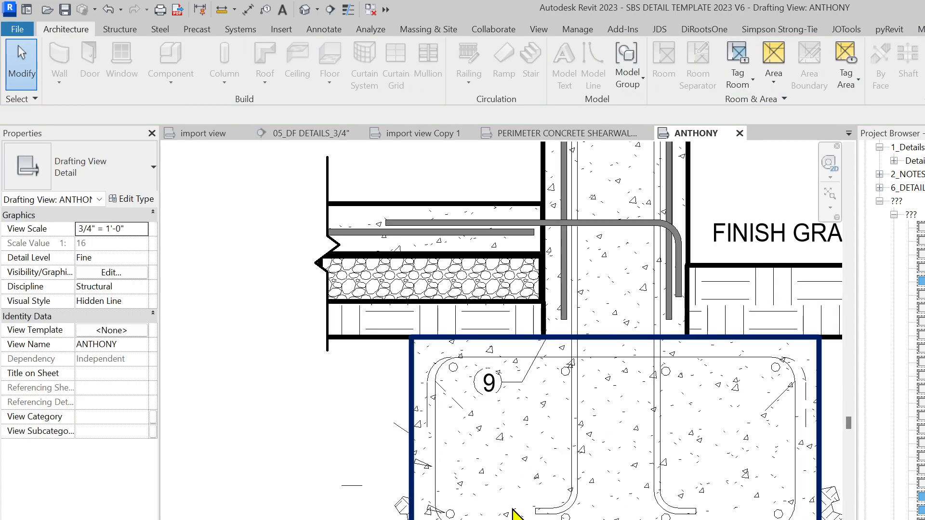
pyautogui.click(607, 232)
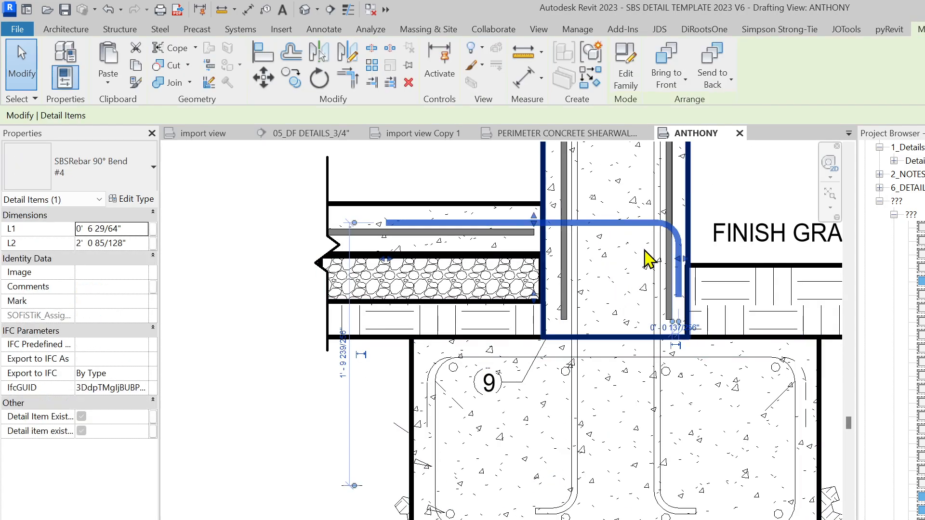
pyautogui.press('c')
pyautogui.press('s')
pyautogui.scroll(3, 581, 508)
pyautogui.scroll(-4, 650, 490)
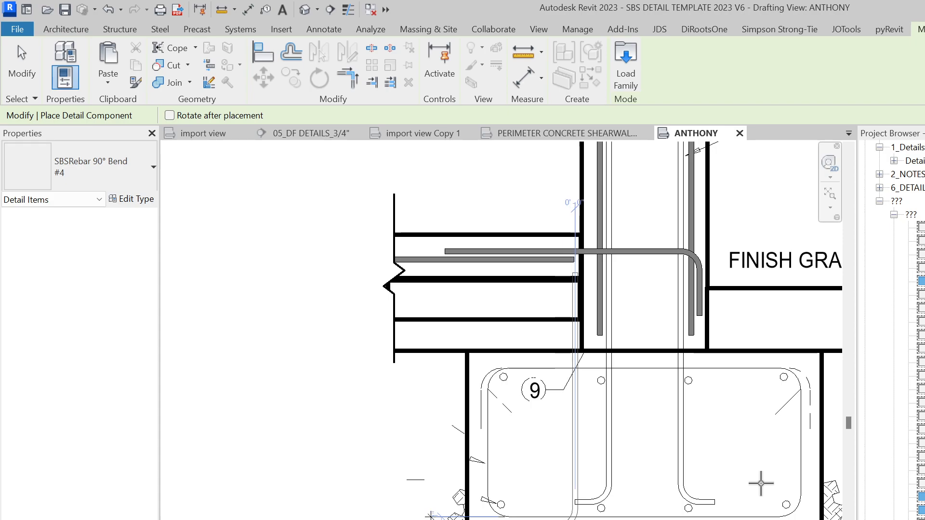
pyautogui.scroll(1, 759, 483)
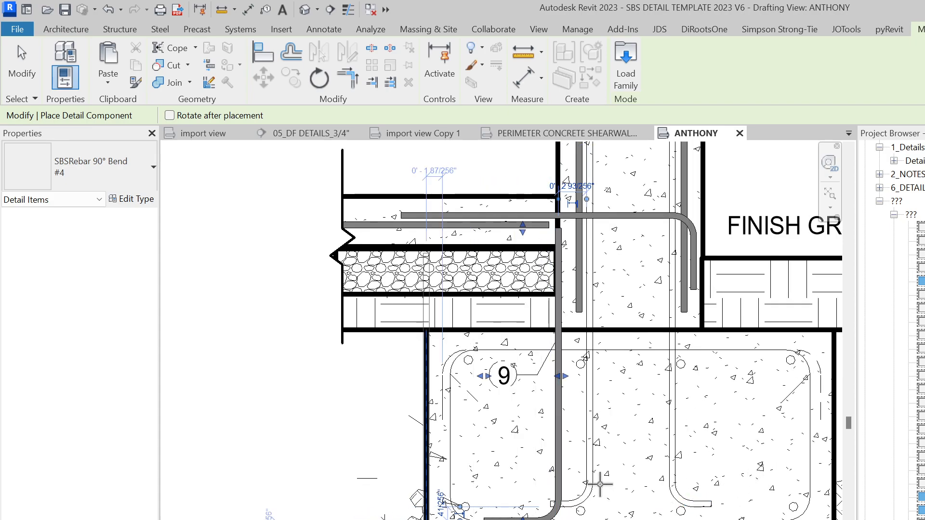
pyautogui.press('Escape')
pyautogui.press('Escape')
pyautogui.scroll(2, 558, 517)
pyautogui.click(557, 510)
pyautogui.scroll(3, 557, 506)
pyautogui.moveTo(558, 503); pyautogui.dragTo(615, 504)
pyautogui.scroll(2, 549, 518)
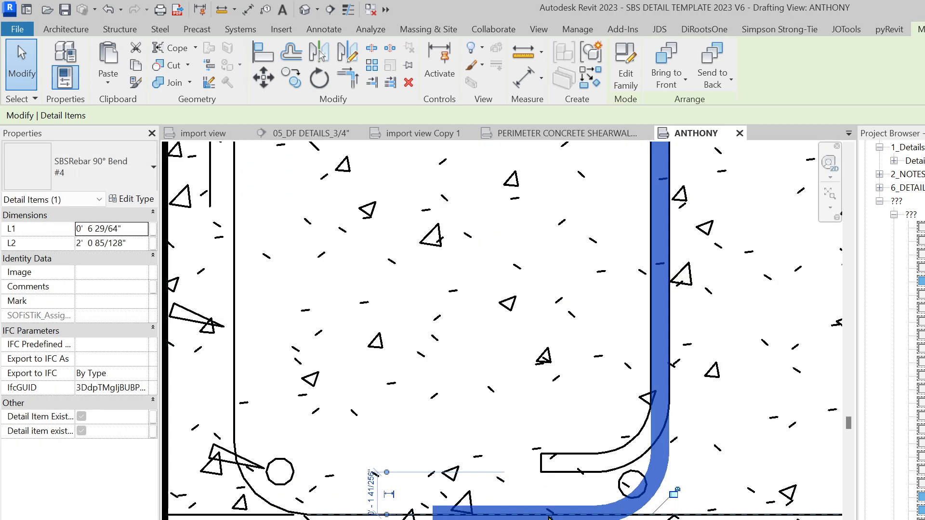
pyautogui.scroll(-3, 547, 508)
pyautogui.press('Escape')
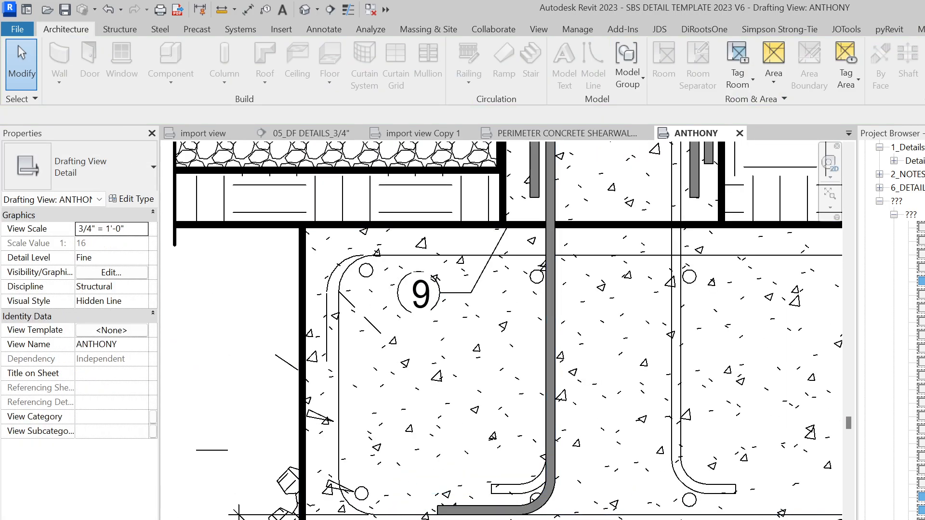
# Stretch the dowel bar's L2 end up into the wall
pyautogui.click(509, 506)
pyautogui.scroll(-2, 510, 505)
pyautogui.moveTo(649, 463); pyautogui.dragTo(611, 458, button='middle')
pyautogui.scroll(-1, 482, 418)
pyautogui.press('Escape')
pyautogui.click(449, 312)
pyautogui.moveTo(450, 333); pyautogui.dragTo(504, 519, button='middle')
pyautogui.scroll(-1, 501, 519)
pyautogui.moveTo(480, 501); pyautogui.dragTo(463, 273)
pyautogui.scroll(-2, 464, 274)
pyautogui.scroll(3, 530, 491)
pyautogui.moveTo(529, 491); pyautogui.dragTo(541, 416, button='middle')
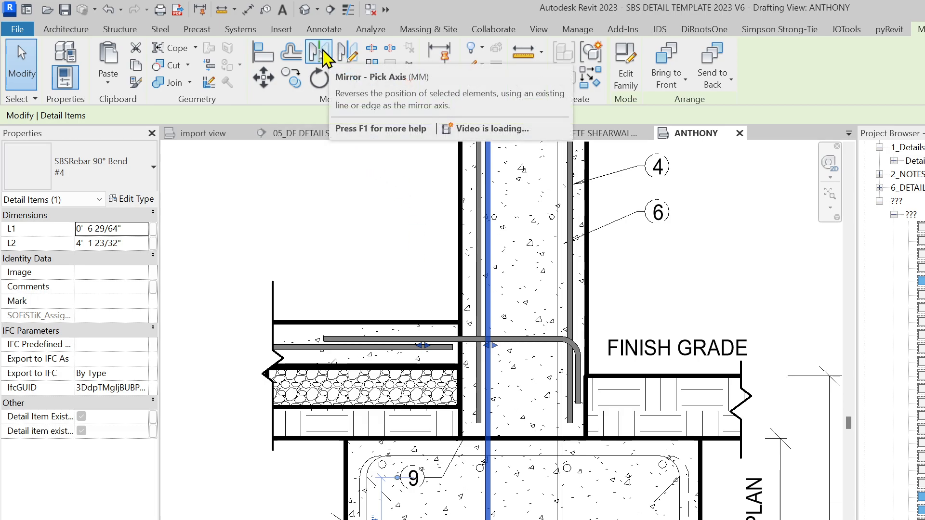
# Mirror a copy of the dowel bar about a drawn vertical axis
pyautogui.click(349, 53)
pyautogui.click(523, 438)
pyautogui.click(524, 357)
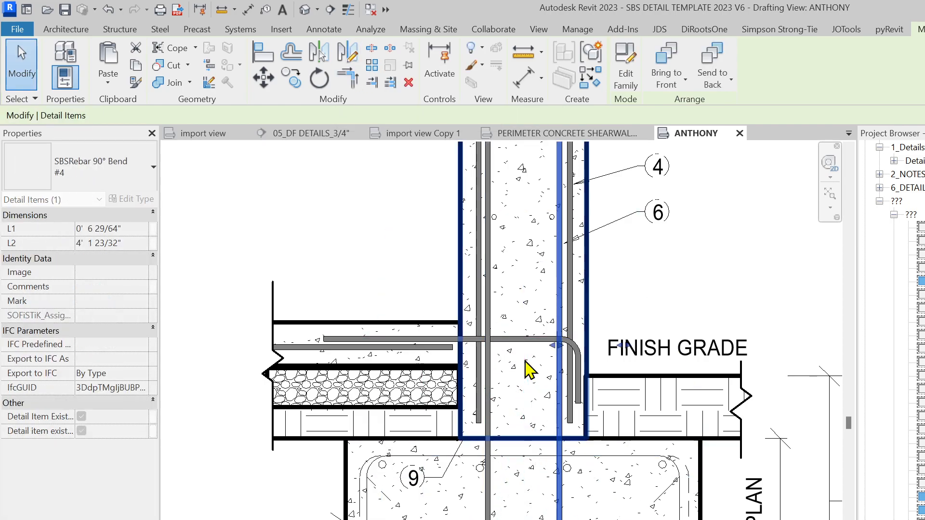
pyautogui.press('Escape')
pyautogui.scroll(2, 553, 427)
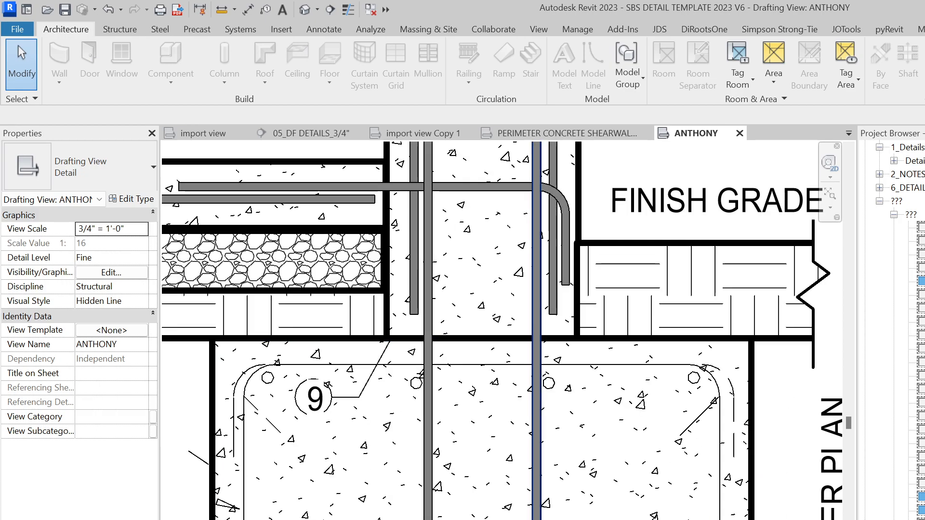
pyautogui.scroll(1, 701, 403)
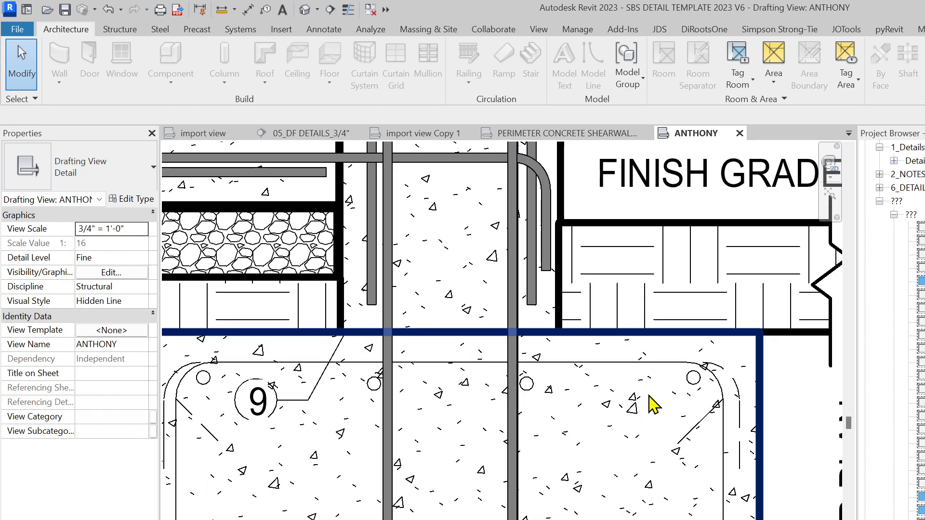
pyautogui.scroll(-3, 616, 428)
pyautogui.moveTo(622, 451); pyautogui.dragTo(588, 519, button='middle')
# Switch the detail component type to SBSRebar Section - #4
pyautogui.press('c')
pyautogui.press('s')
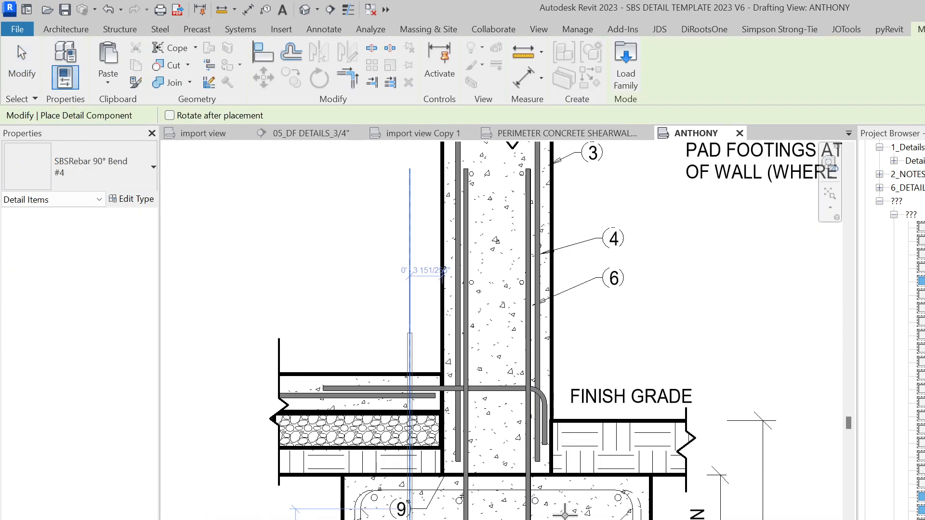
pyautogui.click(101, 181)
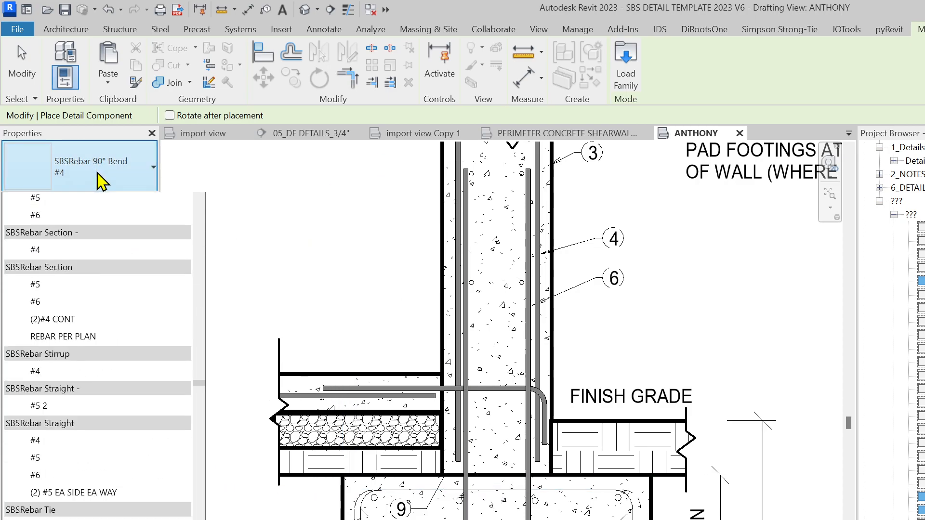
pyautogui.write('#4')
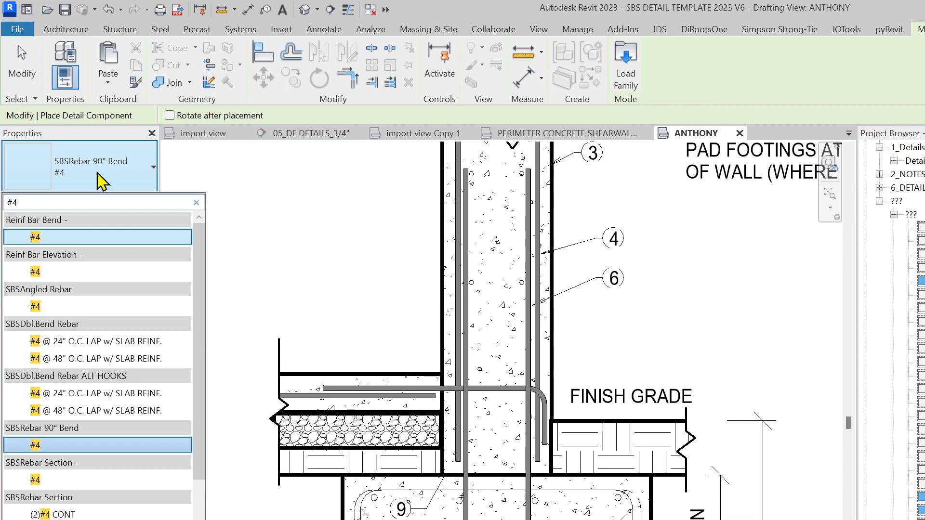
pyautogui.click(48, 481)
pyautogui.scroll(3, 545, 518)
pyautogui.scroll(4, 515, 437)
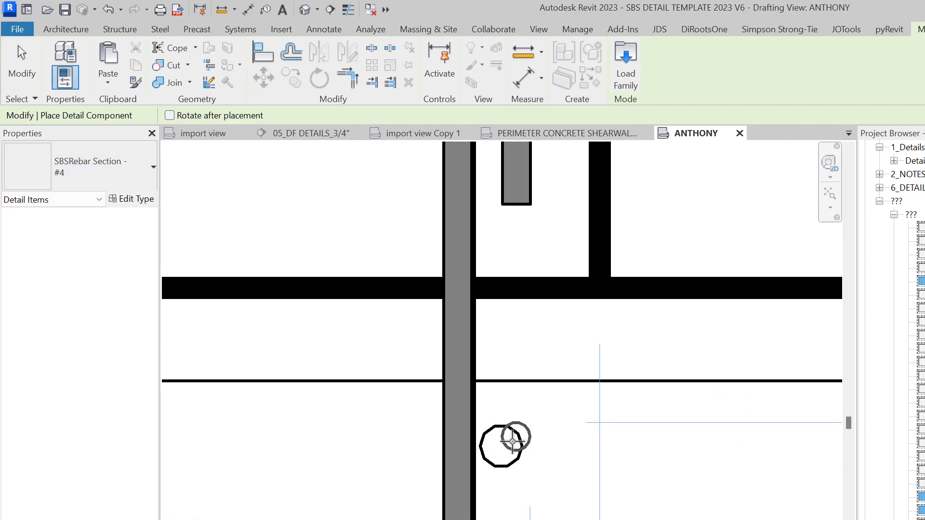
# Place #4 rebar dots beside the vertical bar and at the footing bar's bends and corner
pyautogui.click(501, 446)
pyautogui.scroll(-5, 500, 447)
pyautogui.scroll(4, 537, 450)
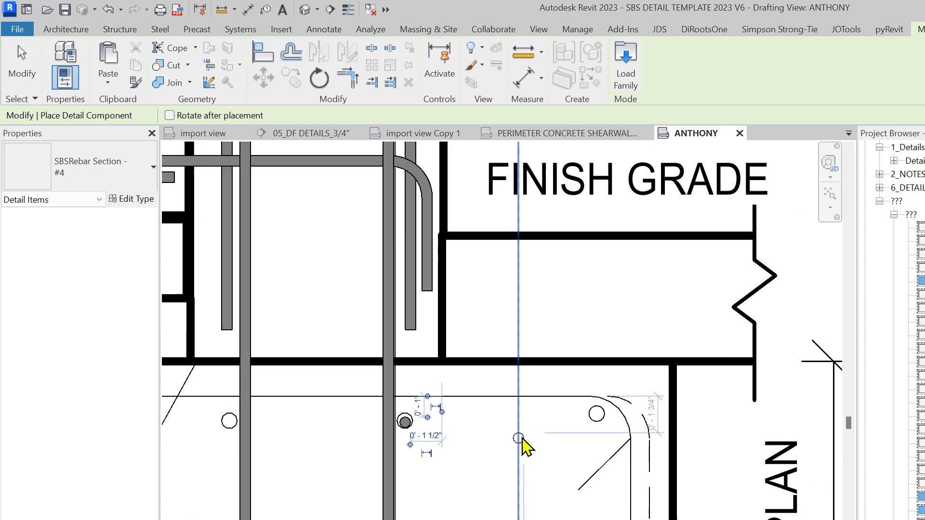
pyautogui.scroll(2, 636, 396)
pyautogui.scroll(-2, 633, 393)
pyautogui.click(635, 392)
pyautogui.scroll(3, 592, 434)
pyautogui.scroll(4, 608, 451)
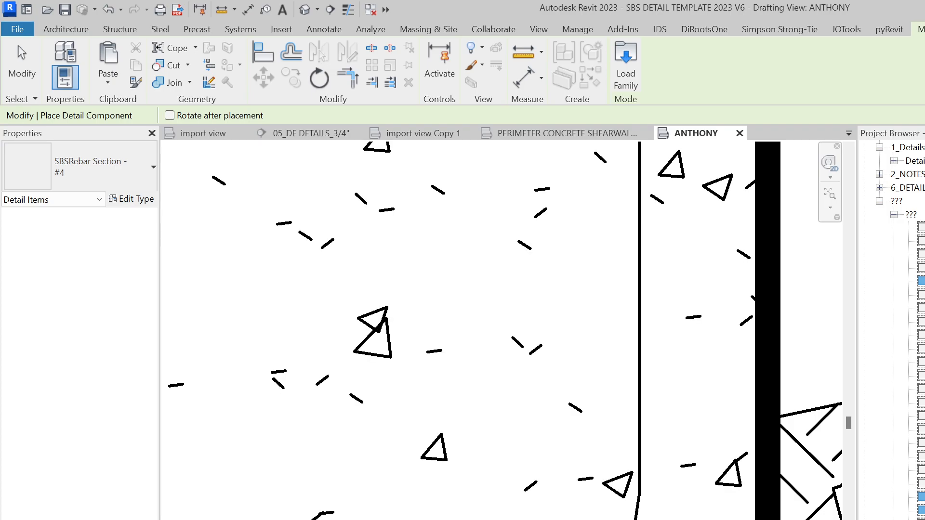
pyautogui.scroll(2, 554, 515)
pyautogui.scroll(-5, 608, 428)
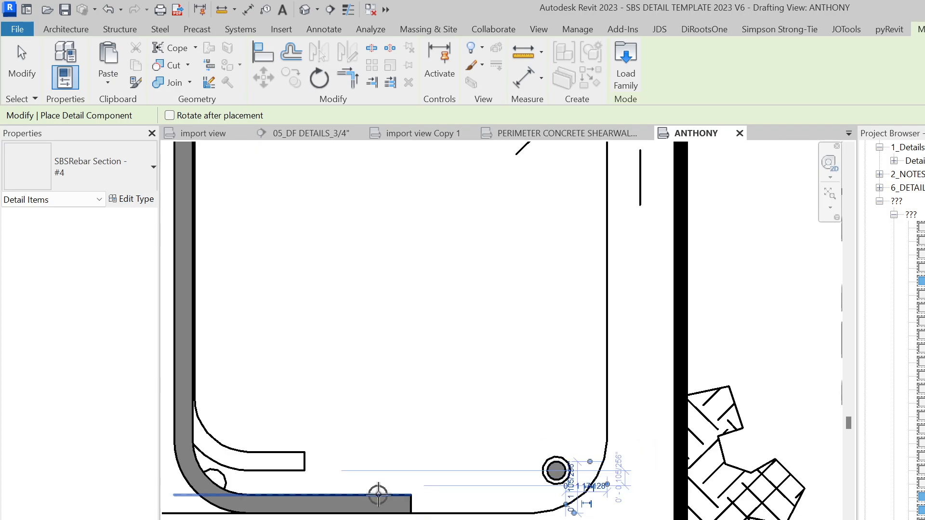
pyautogui.scroll(5, 314, 424)
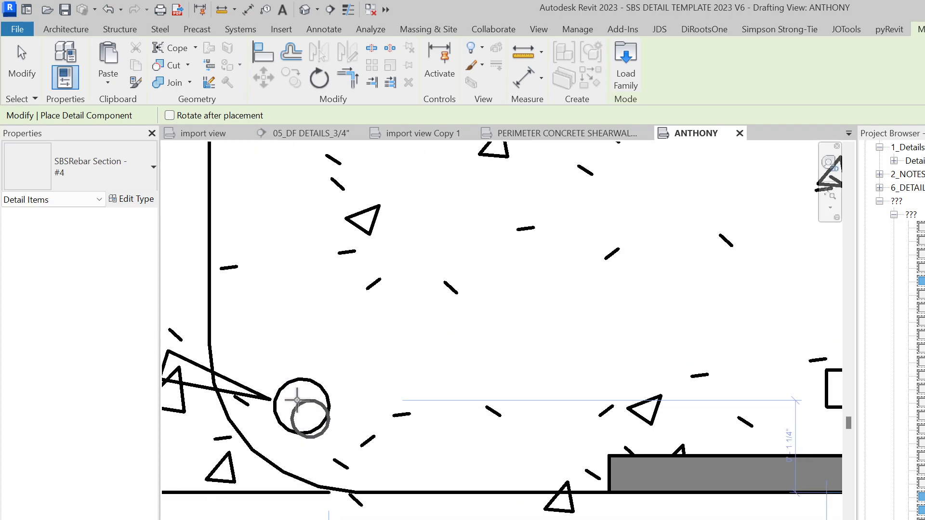
pyautogui.scroll(2, 303, 413)
pyautogui.click(304, 413)
pyautogui.scroll(-6, 350, 452)
pyautogui.scroll(2, 404, 378)
pyautogui.scroll(3, 383, 273)
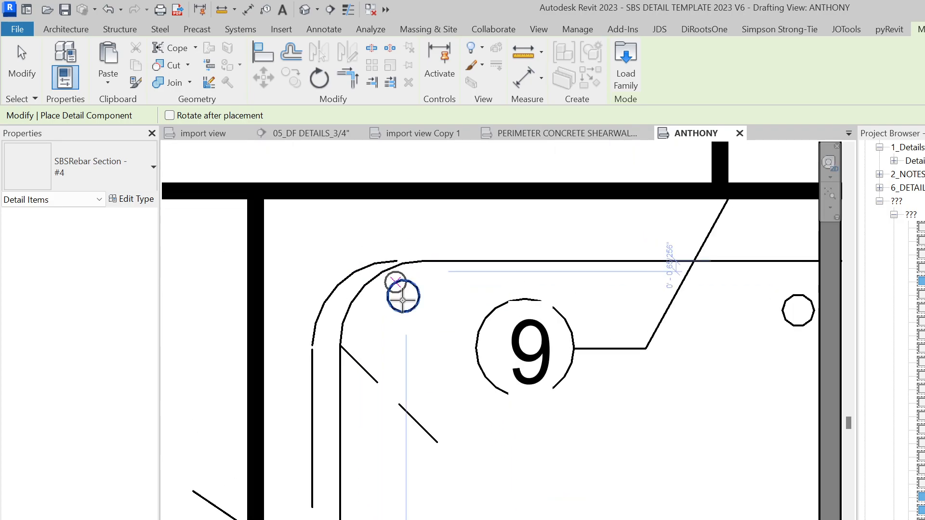
pyautogui.scroll(2, 405, 291)
pyautogui.click(404, 297)
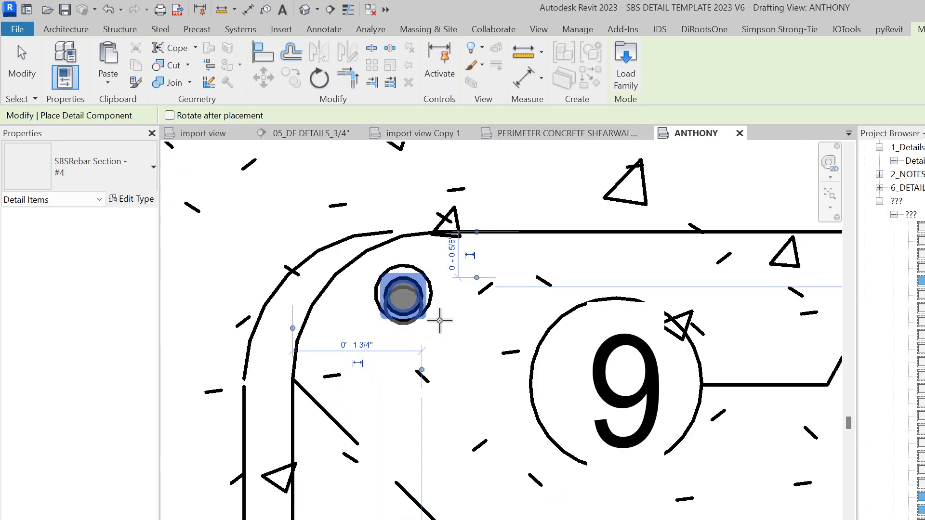
pyautogui.scroll(-5, 427, 320)
pyautogui.scroll(3, 567, 301)
pyautogui.scroll(1, 382, 377)
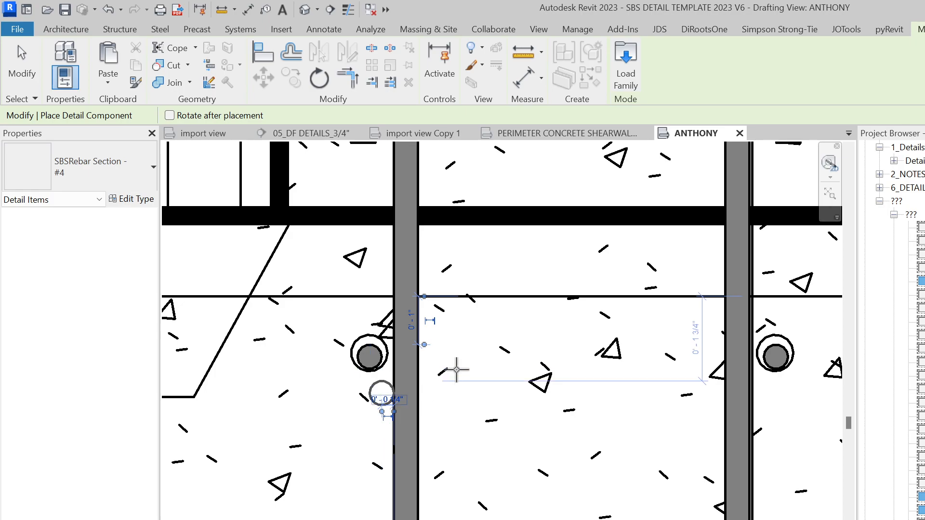
pyautogui.scroll(-3, 378, 392)
pyautogui.scroll(4, 413, 190)
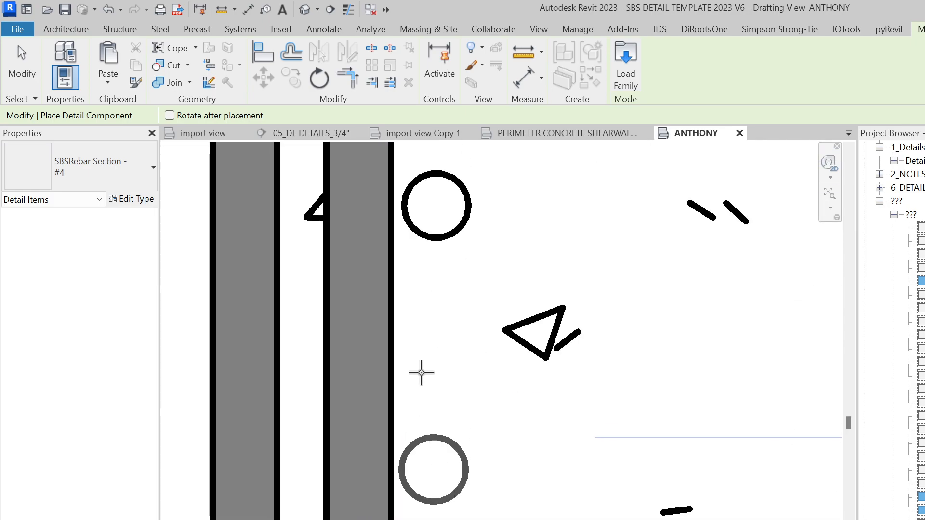
pyautogui.scroll(1, 423, 386)
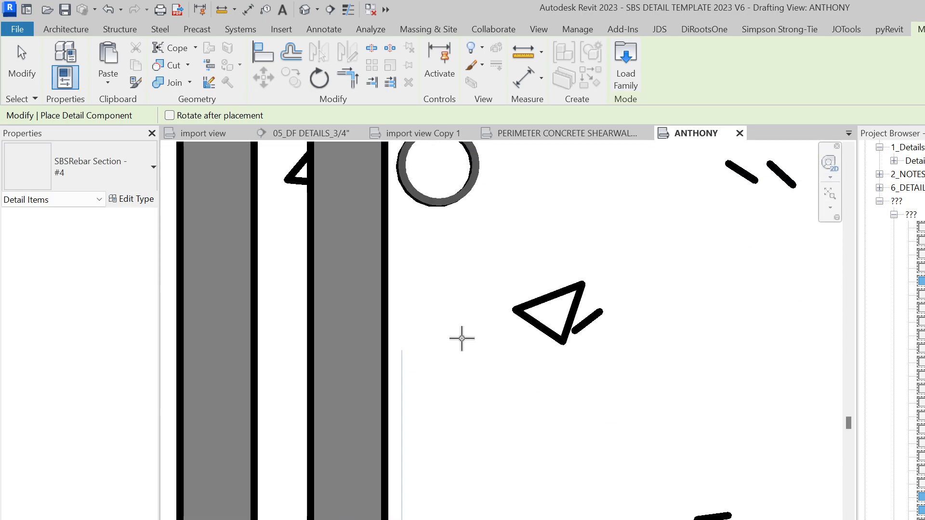
pyautogui.scroll(-3, 457, 337)
# Place #4 rebar dots beside the wall bars, including near the wall top and left bar
pyautogui.moveTo(536, 363); pyautogui.dragTo(376, 454, button='middle')
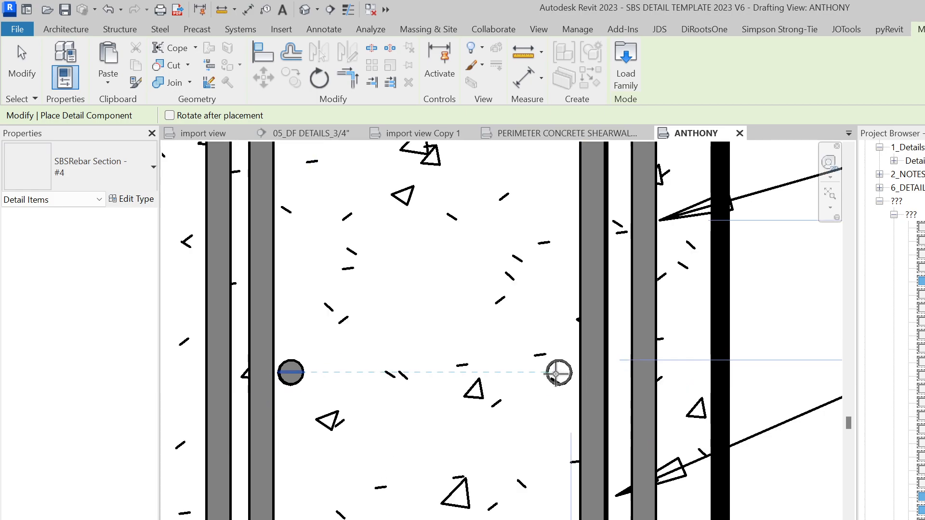
pyautogui.click(555, 374)
pyautogui.scroll(-3, 554, 426)
pyautogui.moveTo(567, 428); pyautogui.dragTo(554, 519, button='middle')
pyautogui.scroll(3, 544, 320)
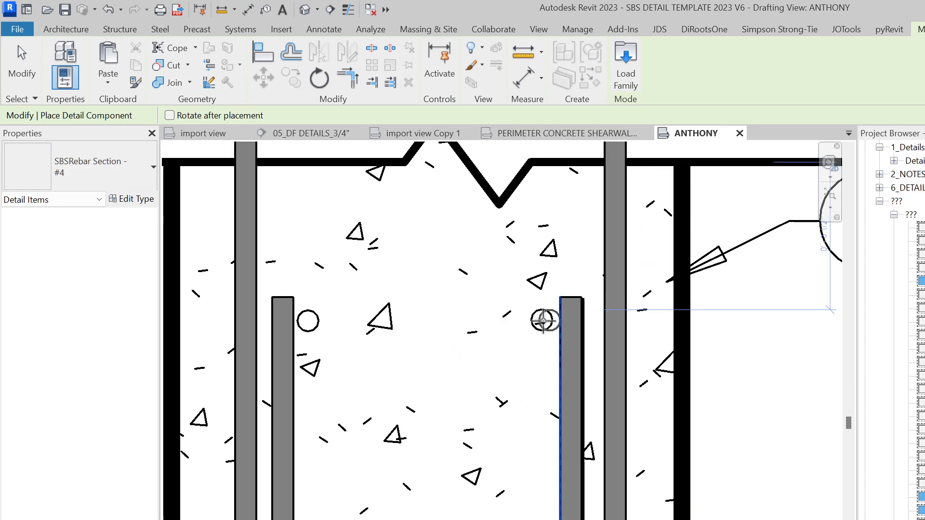
pyautogui.scroll(3, 543, 320)
pyautogui.click(542, 319)
pyautogui.scroll(-2, 499, 341)
pyautogui.moveTo(499, 341); pyautogui.dragTo(684, 360, button='middle')
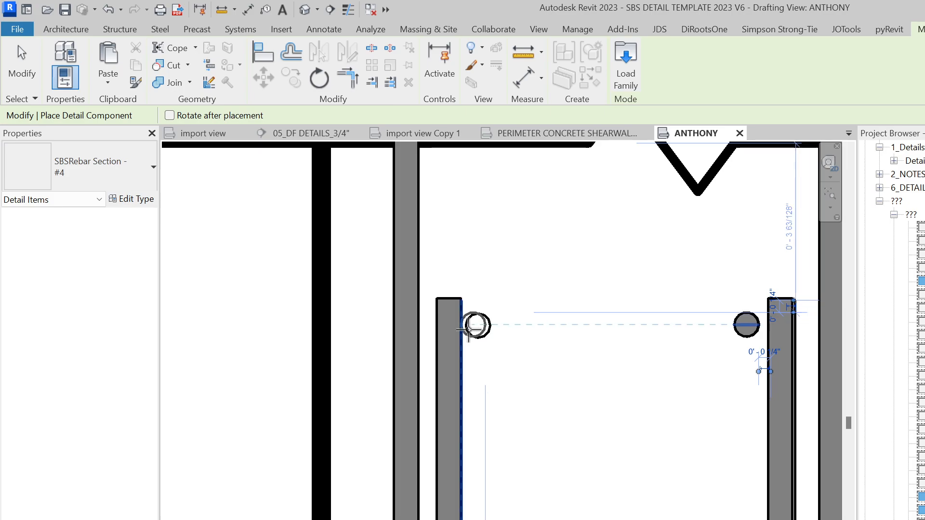
pyautogui.click(470, 330)
pyautogui.scroll(-3, 434, 286)
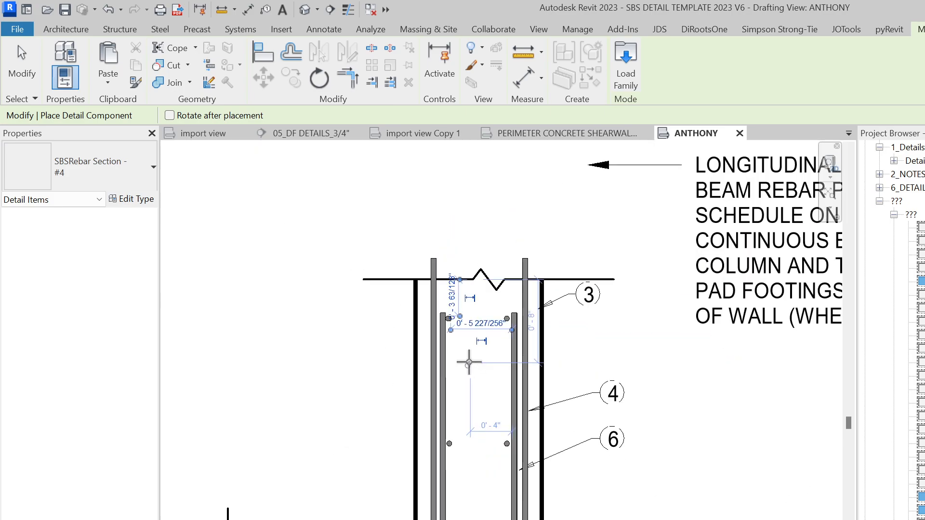
# End rebar section placement and check the break line at the wall top
pyautogui.press('Escape')
pyautogui.press('Escape')
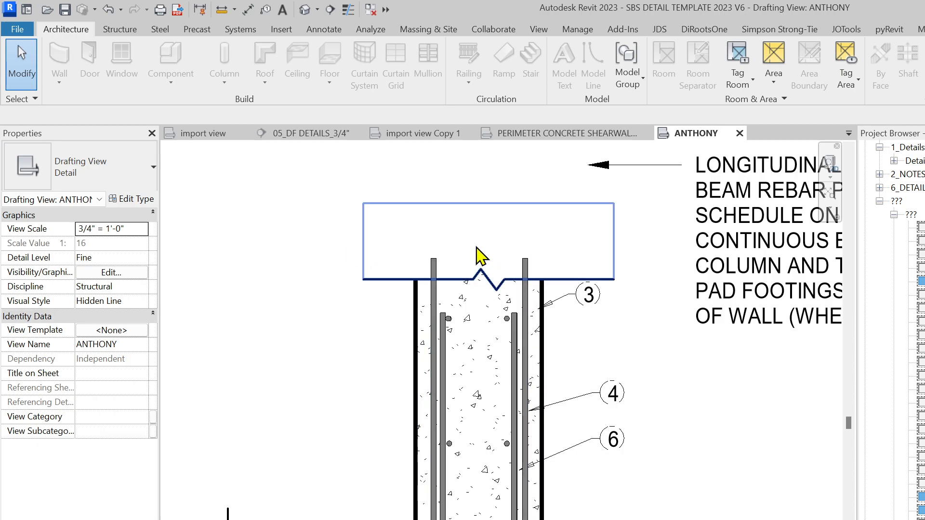
pyautogui.click(585, 257)
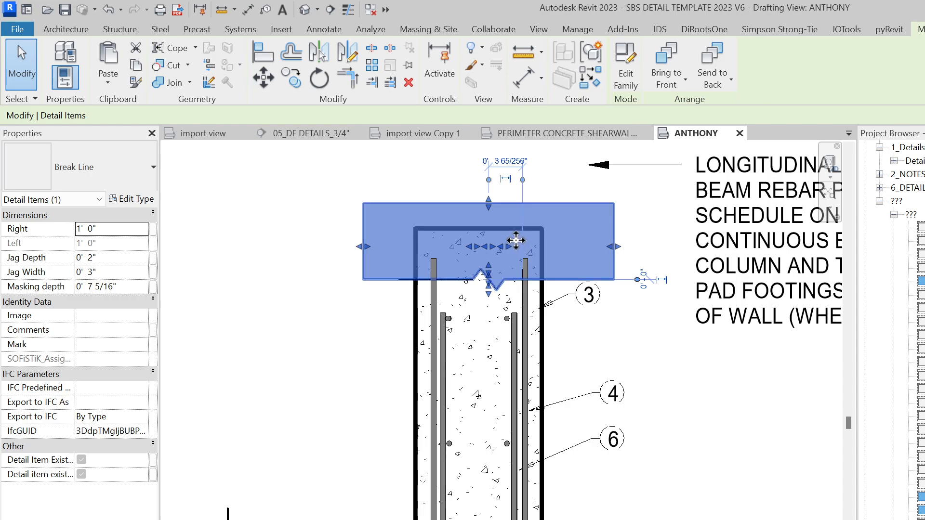
pyautogui.click(674, 312)
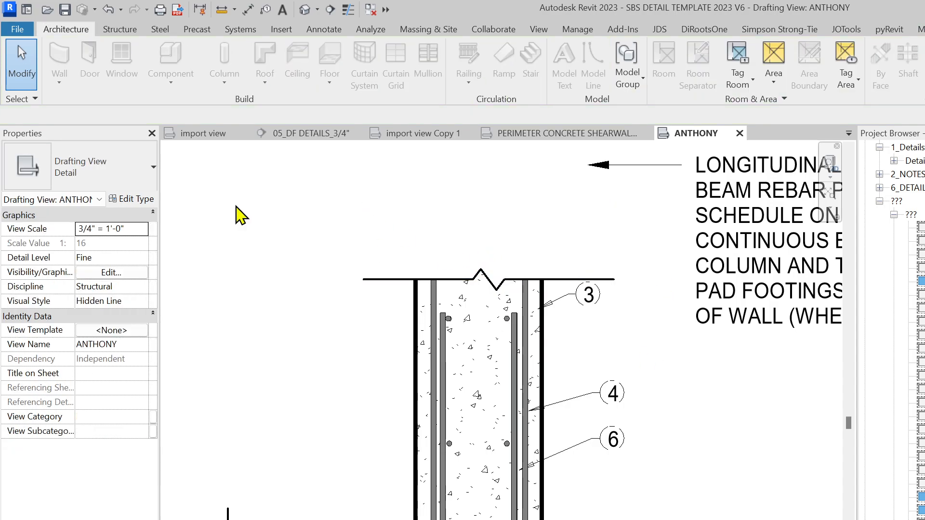
pyautogui.scroll(-2, 460, 337)
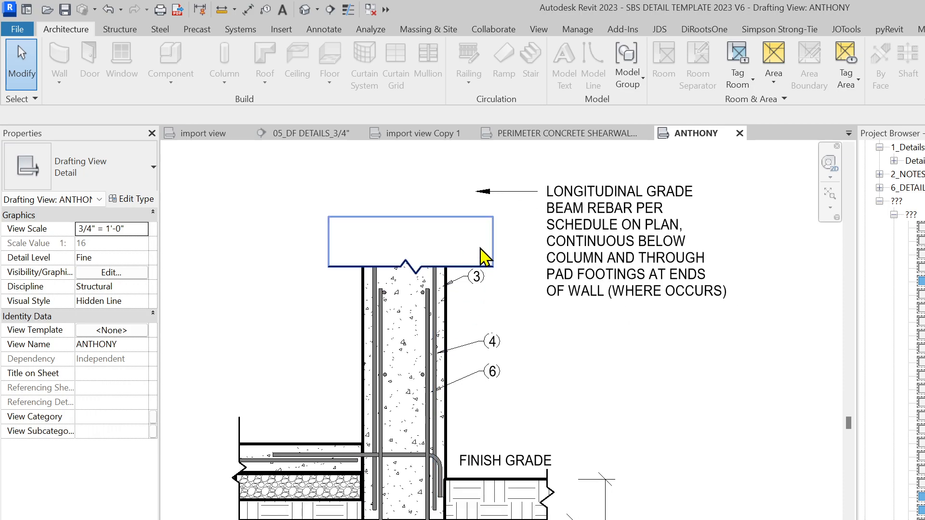
pyautogui.click(482, 256)
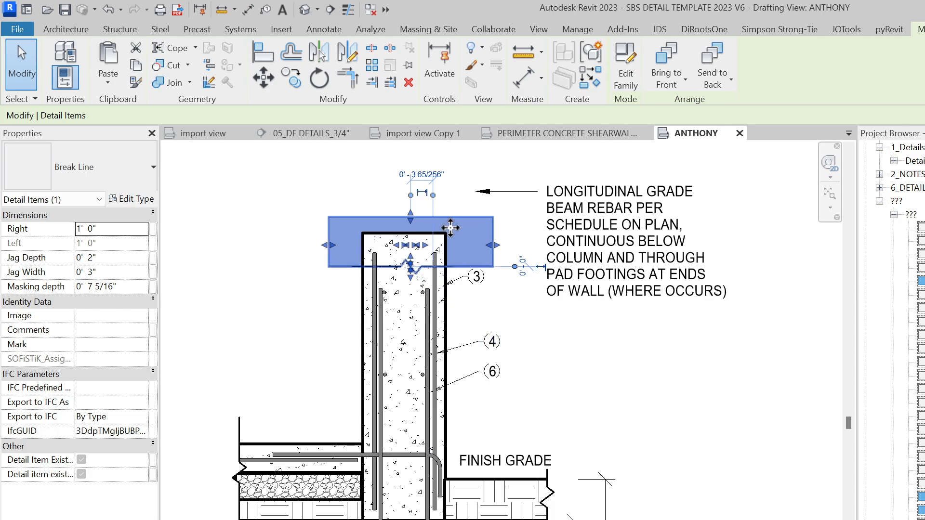
pyautogui.click(577, 366)
pyautogui.scroll(-1, 411, 210)
# Check the long grade-beam rebar note and deselect it
pyautogui.click(536, 255)
pyautogui.moveTo(566, 335); pyautogui.dragTo(512, 260, button='middle')
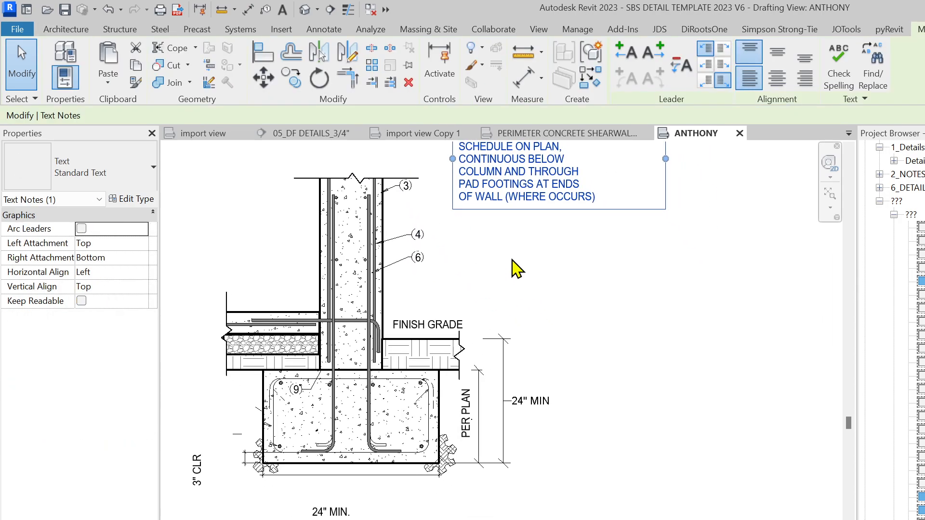
pyautogui.scroll(-1, 588, 337)
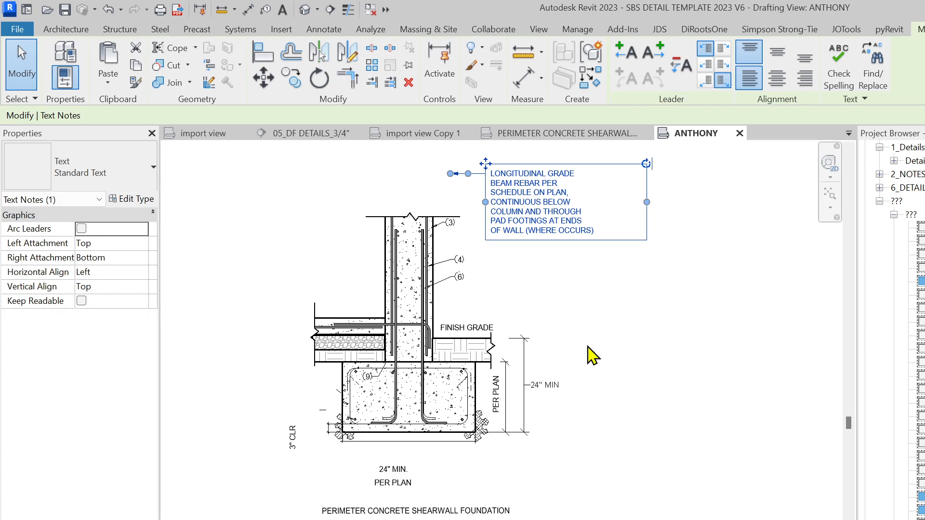
pyautogui.click(586, 347)
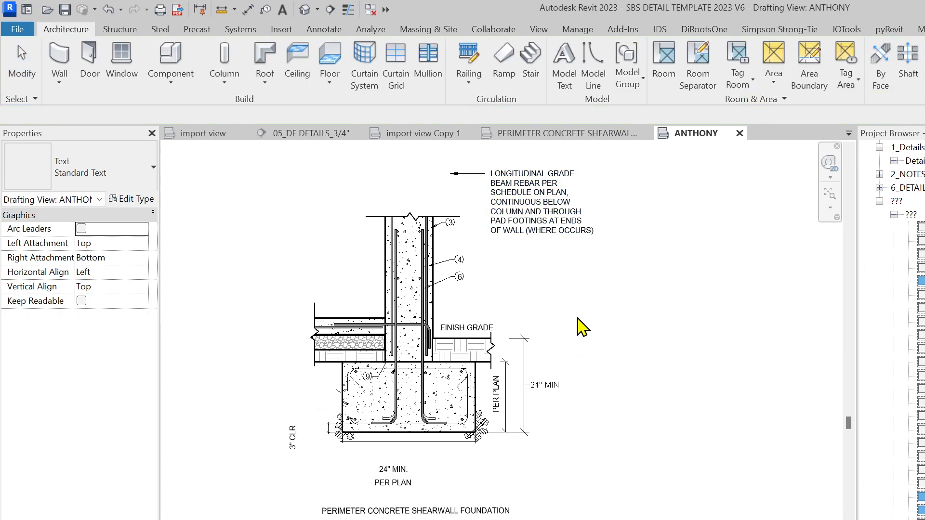
# Move the 3" CLR text note closer to the footing
pyautogui.scroll(4, 448, 404)
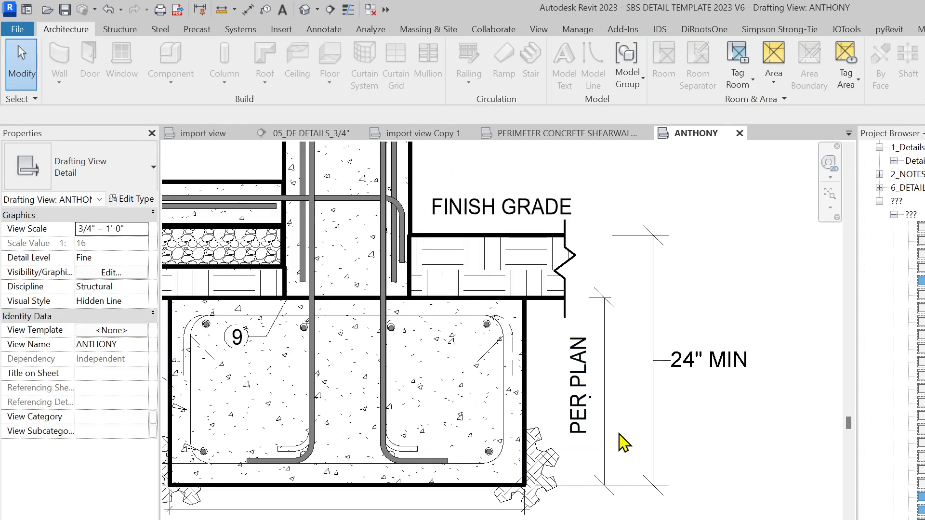
pyautogui.scroll(-3, 598, 428)
pyautogui.moveTo(599, 427); pyautogui.dragTo(669, 360, button='middle')
pyautogui.scroll(2, 430, 234)
pyautogui.scroll(-3, 454, 295)
pyautogui.click(337, 434)
pyautogui.scroll(3, 338, 431)
pyautogui.scroll(2, 343, 420)
pyautogui.moveTo(284, 458); pyautogui.dragTo(362, 426)
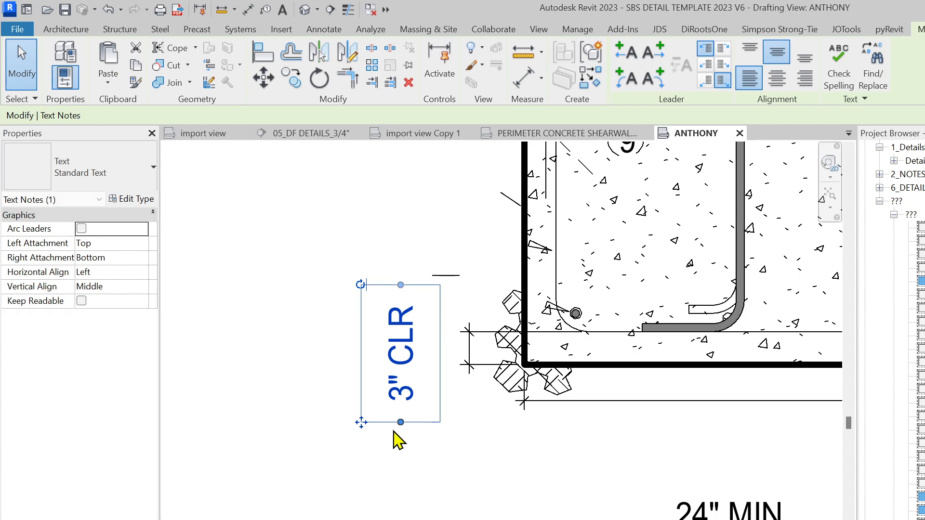
pyautogui.click(419, 443)
pyautogui.scroll(-2, 405, 443)
pyautogui.scroll(2, 424, 388)
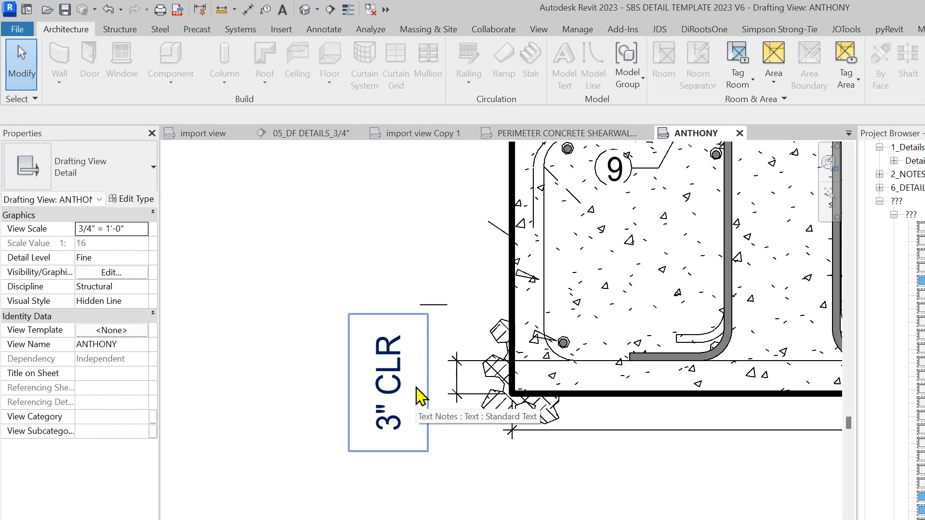
# Place an SBSDIM DIM marker vertically across the cover at the footing corner
pyautogui.press('d')
pyautogui.press('c')
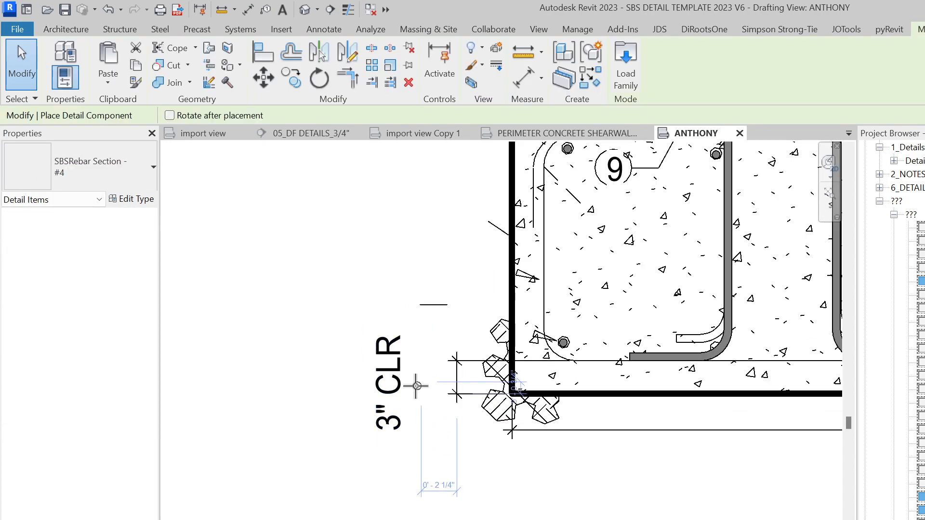
pyautogui.click(68, 164)
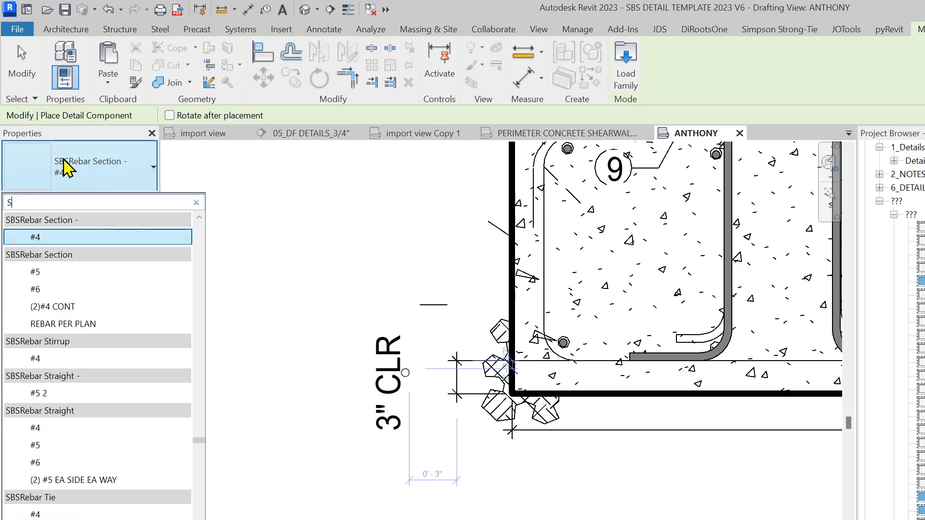
pyautogui.write('SBS DIM')
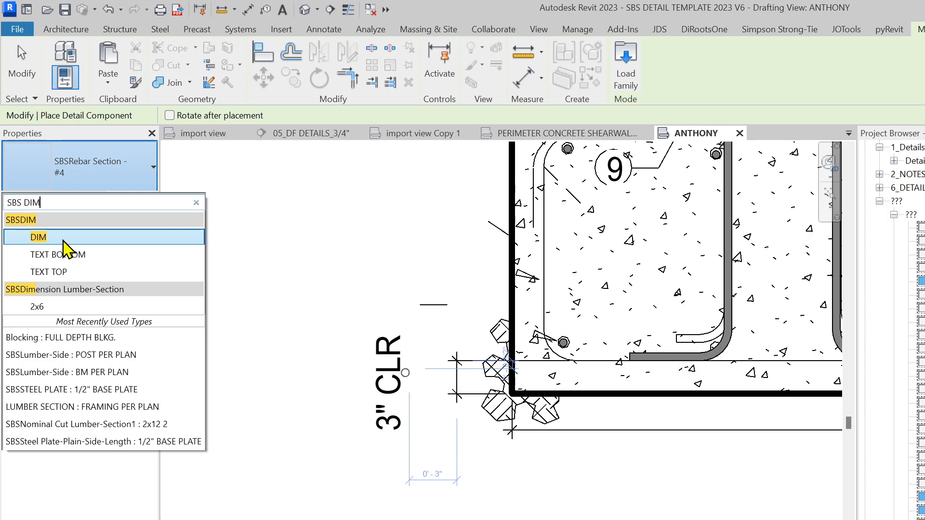
pyautogui.click(70, 239)
pyautogui.scroll(2, 413, 405)
pyautogui.click(466, 386)
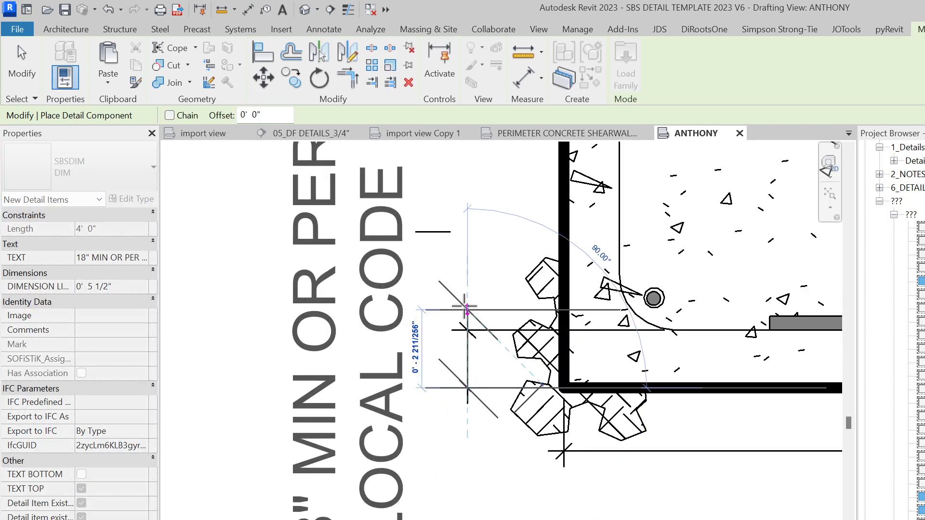
pyautogui.click(467, 329)
pyautogui.scroll(-2, 462, 324)
# Set the cover marker's label to 3" CLR TYP and adjust its label position
pyautogui.press('Escape')
pyautogui.press('Escape')
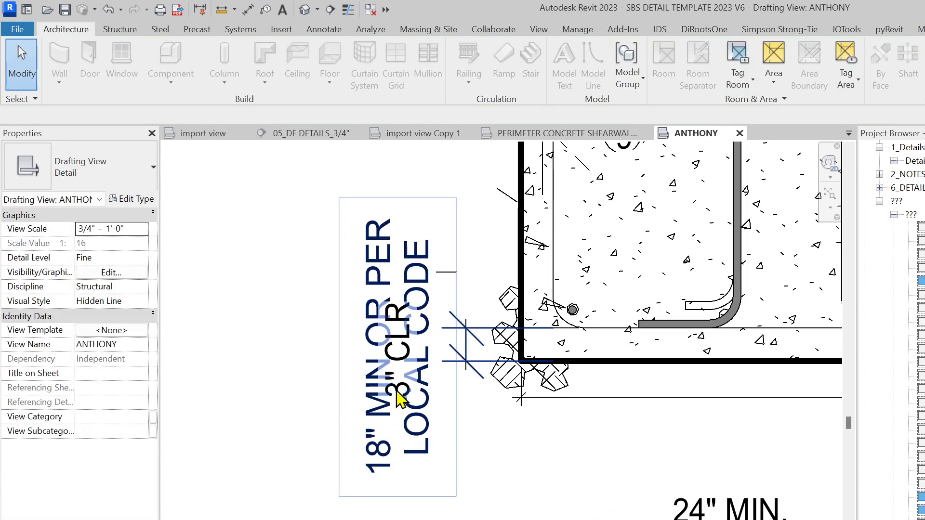
pyautogui.click(391, 406)
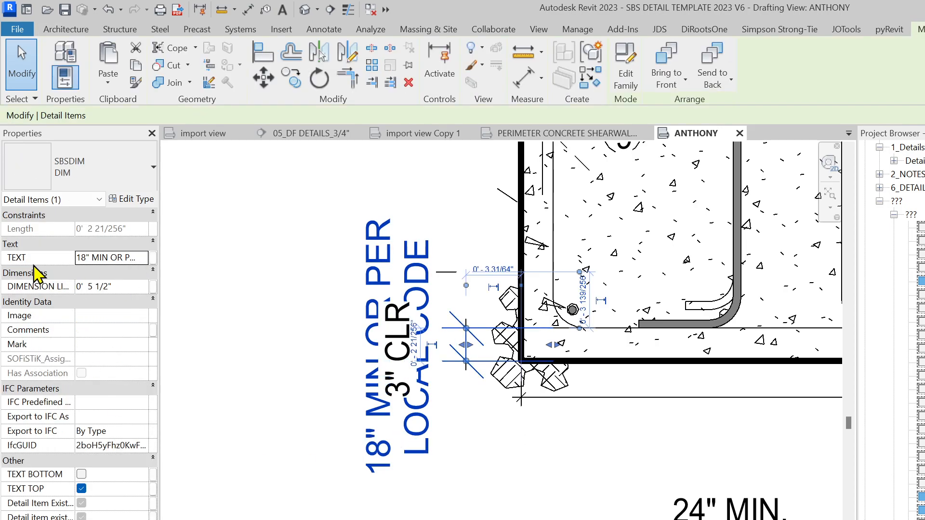
pyautogui.click(141, 259)
pyautogui.click(142, 258)
pyautogui.scroll(-3, 118, 310)
pyautogui.scroll(1, 127, 313)
pyautogui.scroll(6, 123, 306)
pyautogui.scroll(-2, 122, 308)
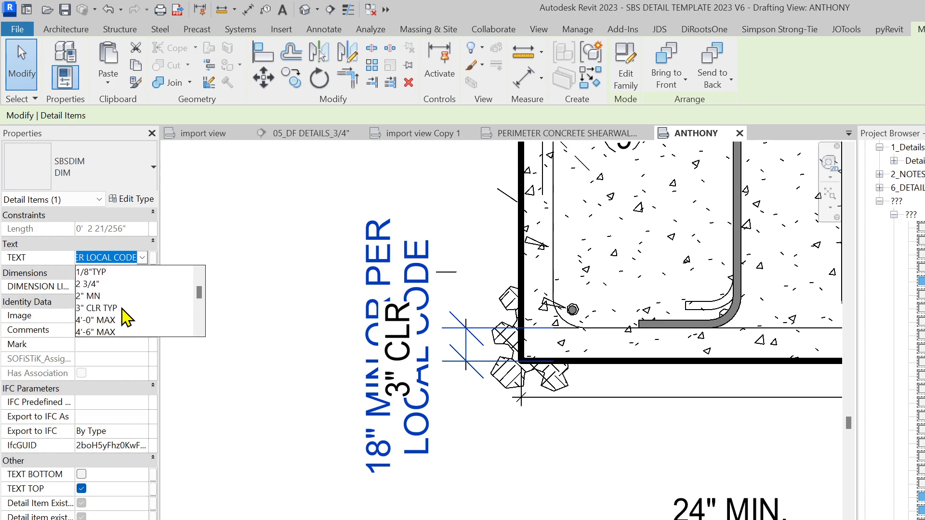
pyautogui.click(111, 307)
pyautogui.click(543, 508)
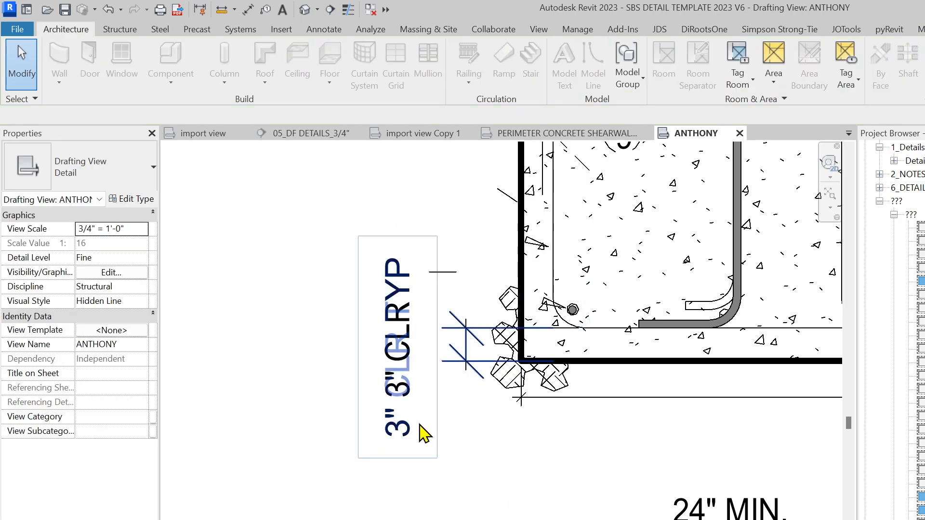
pyautogui.click(411, 448)
pyautogui.moveTo(428, 374); pyautogui.dragTo(415, 375)
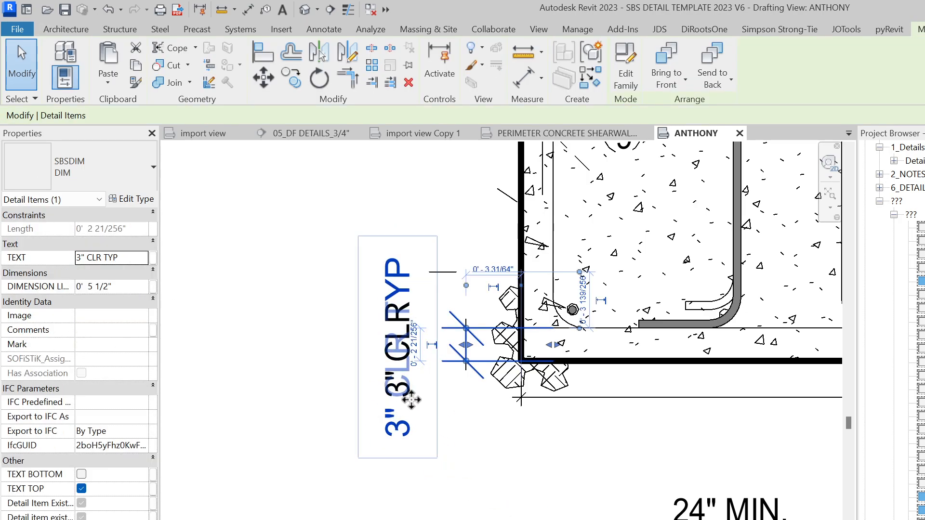
pyautogui.click(413, 475)
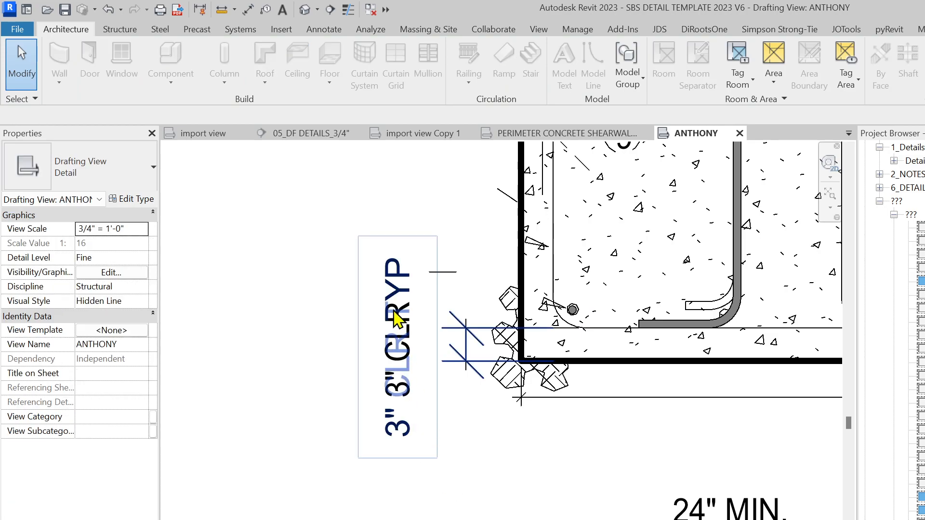
# Remove the duplicate 3" CLR text note and the stray short line
pyautogui.moveTo(396, 373); pyautogui.dragTo(395, 361)
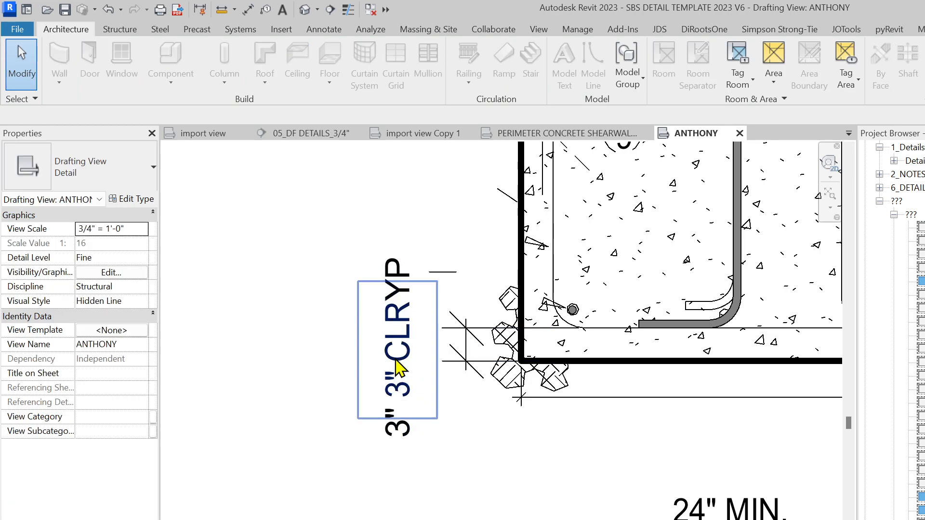
pyautogui.click(398, 368)
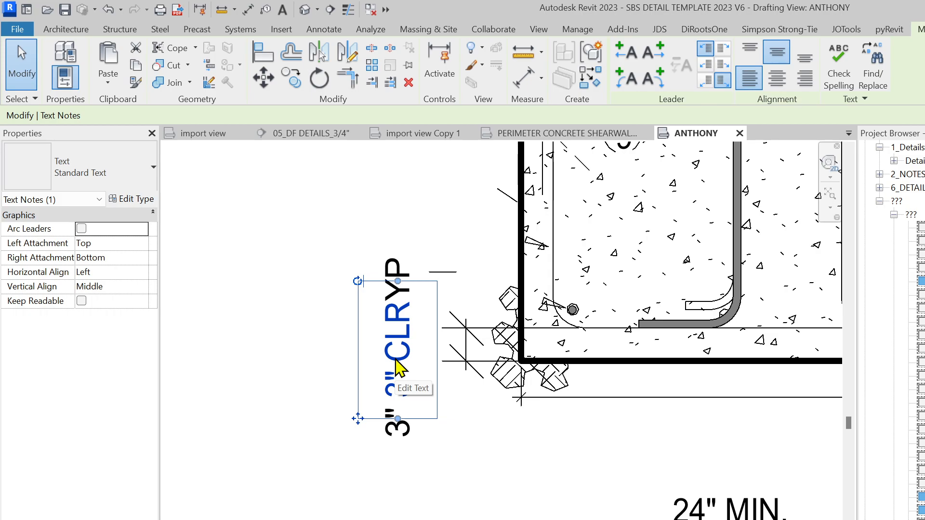
pyautogui.press('Escape')
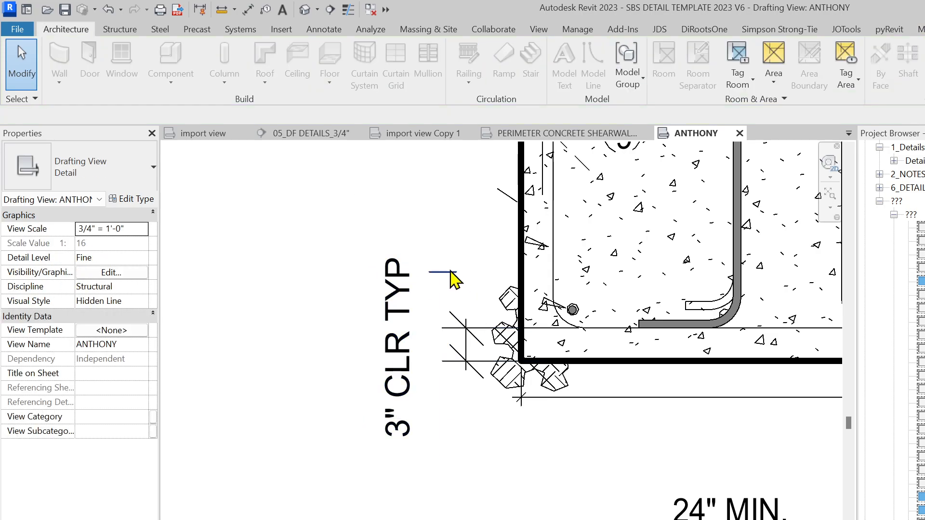
pyautogui.click(450, 272)
pyautogui.press('Delete')
# Window-select the cover note and corner earth hatch and delete them
pyautogui.scroll(-2, 492, 407)
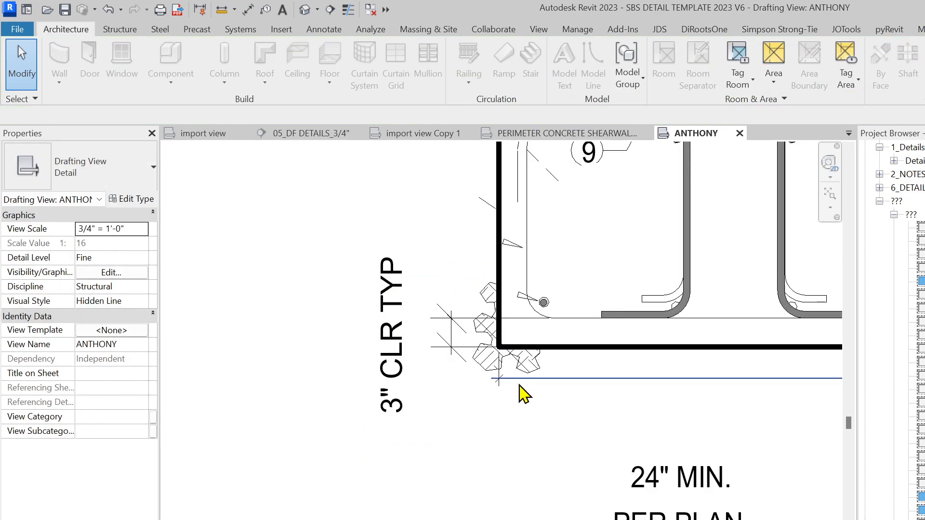
pyautogui.moveTo(300, 183)
pyautogui.mouseDown()
pyautogui.moveTo(602, 482)
pyautogui.moveTo(541, 492)
pyautogui.moveTo(553, 477)
pyautogui.mouseUp()
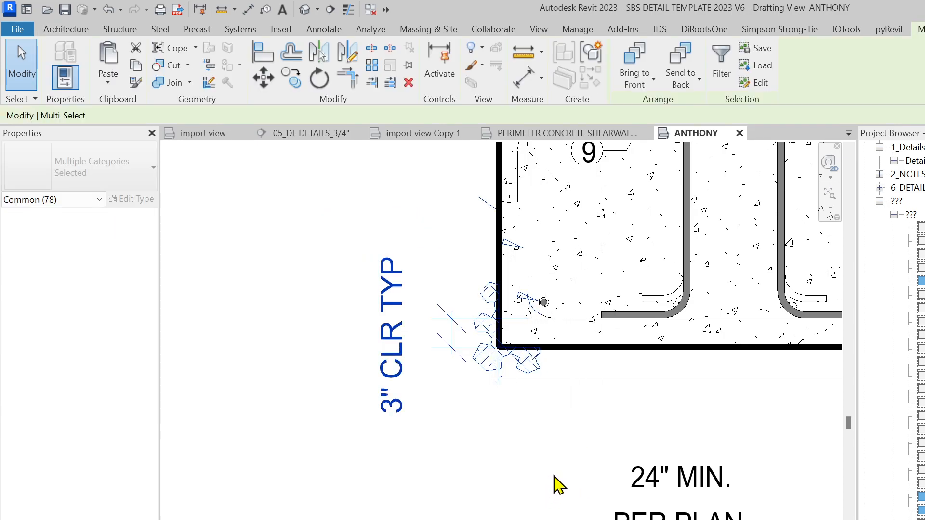
pyautogui.press('Delete')
pyautogui.scroll(-4, 547, 388)
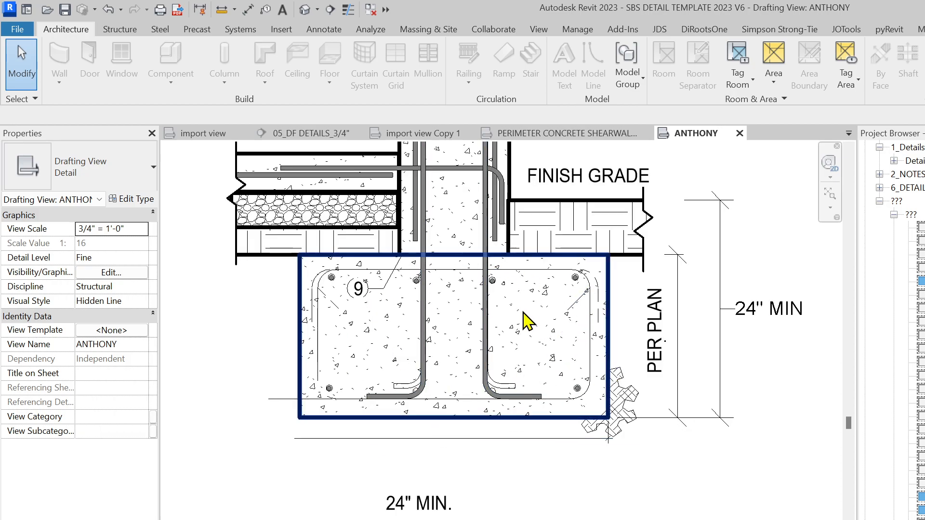
# Delete the bottom text note and undo the last change to the footing's concrete filled region
pyautogui.scroll(-2, 516, 437)
pyautogui.moveTo(520, 468); pyautogui.dragTo(544, 445, button='middle')
pyautogui.click(549, 519)
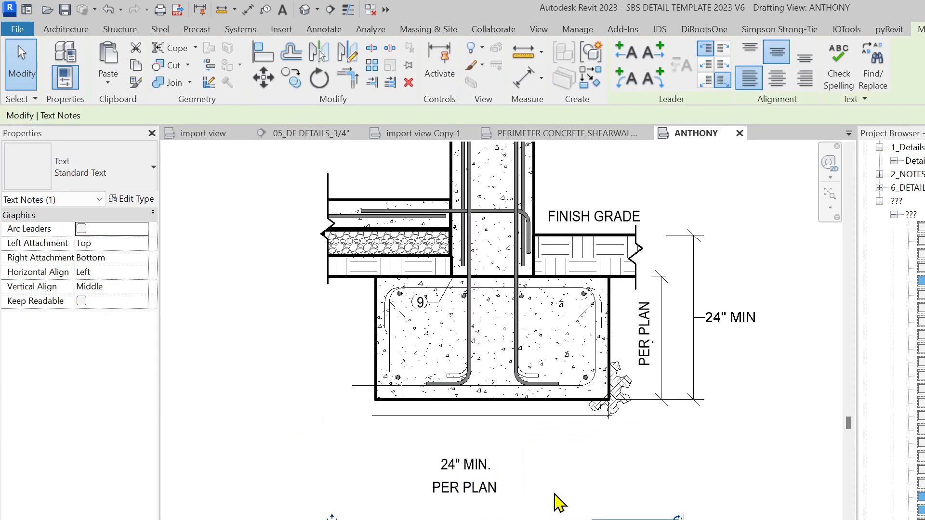
pyautogui.press('Delete')
pyautogui.scroll(2, 453, 475)
pyautogui.moveTo(616, 425); pyautogui.dragTo(577, 448, button='middle')
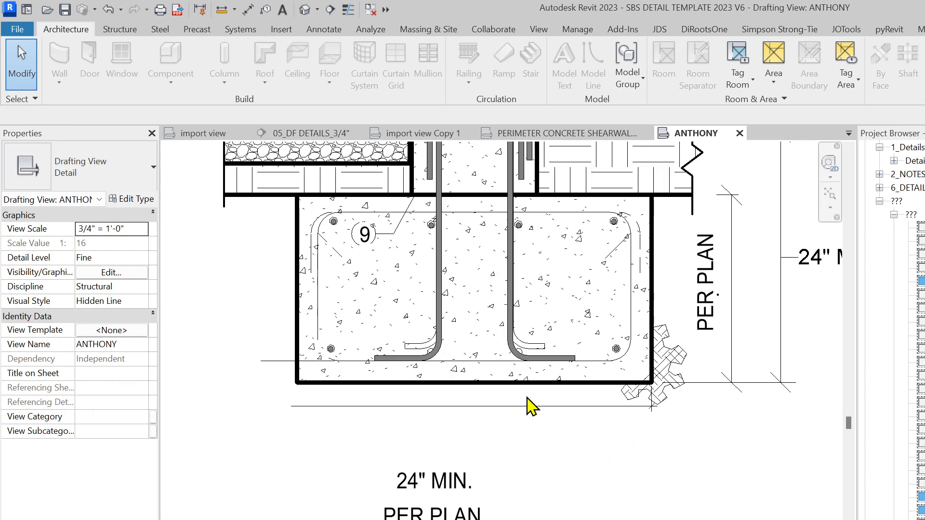
pyautogui.scroll(2, 660, 450)
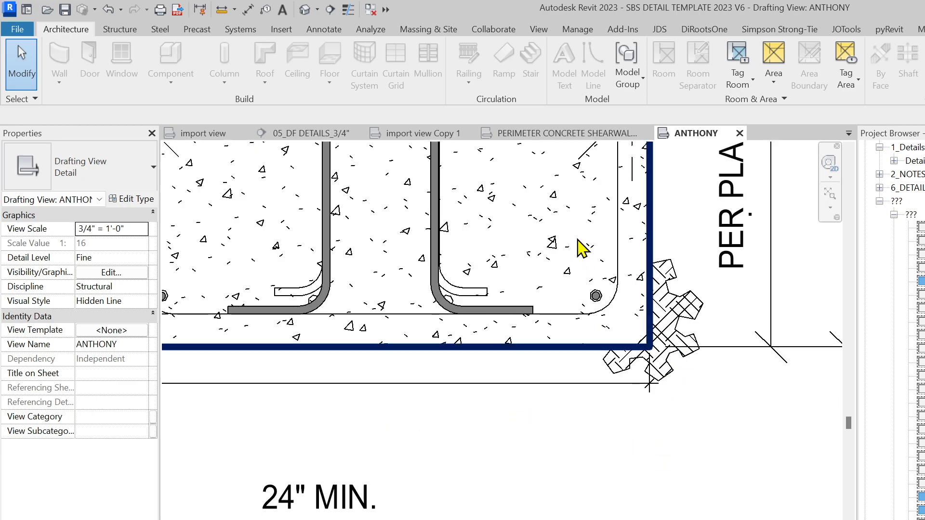
pyautogui.click(572, 239)
pyautogui.hotkey('ctrl', 'z')
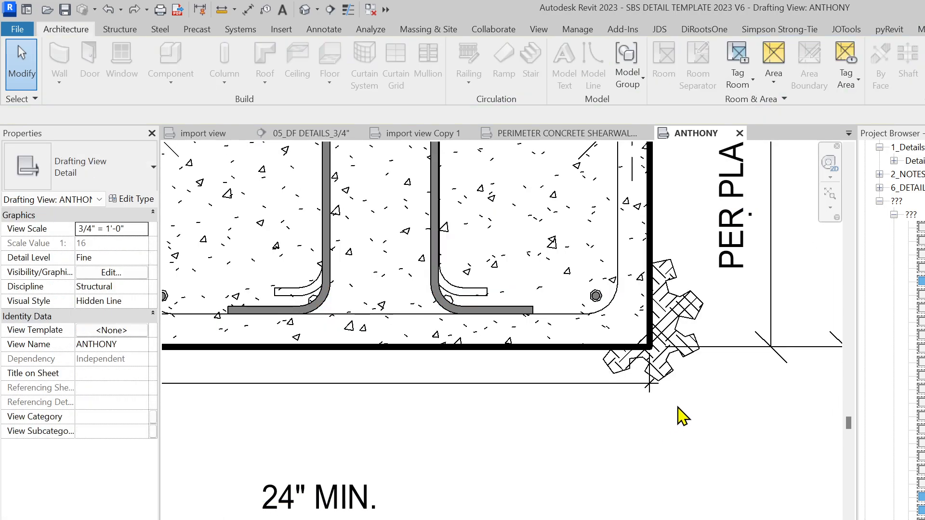
# Window-select the jagged hatch lines at the footing's lower-right corner and delete them
pyautogui.scroll(1, 654, 428)
pyautogui.moveTo(654, 428); pyautogui.dragTo(584, 467, button='middle')
pyautogui.scroll(-1, 585, 467)
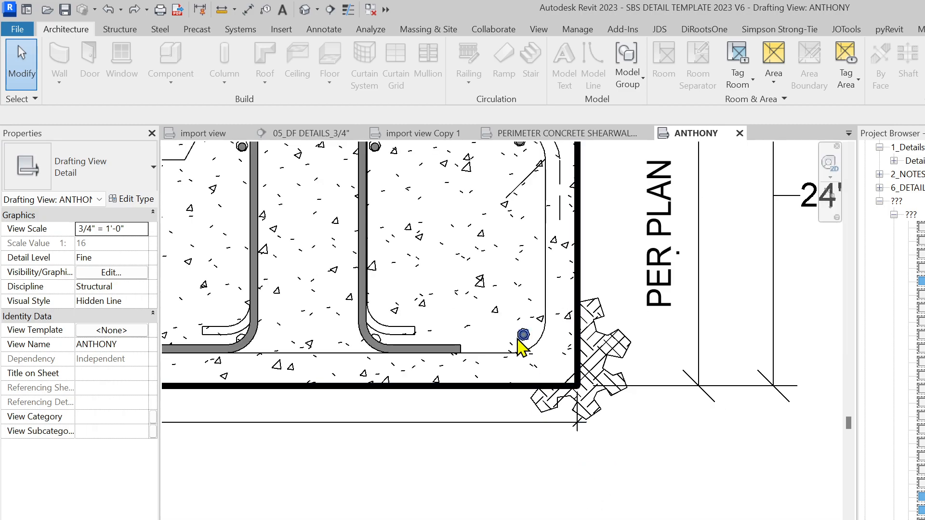
pyautogui.click(26, 99)
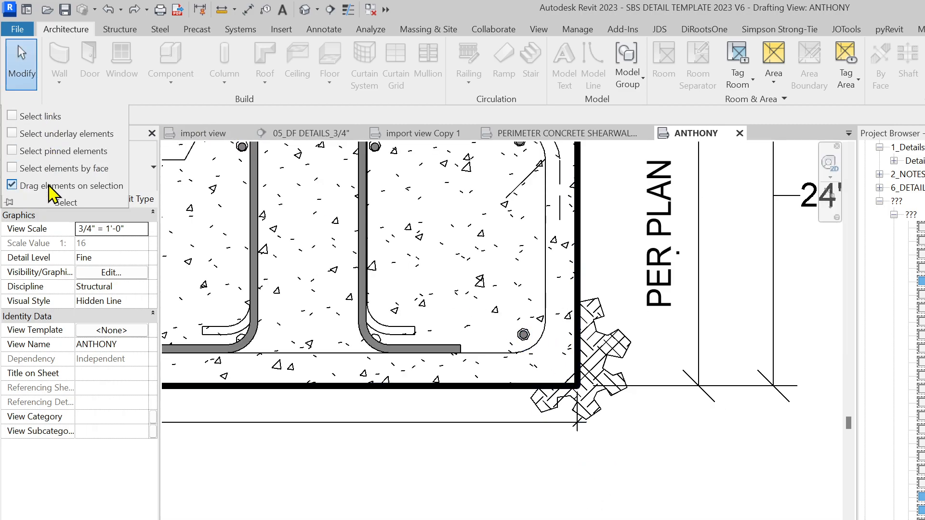
pyautogui.moveTo(465, 247)
pyautogui.mouseDown()
pyautogui.moveTo(615, 409)
pyautogui.moveTo(644, 457)
pyautogui.mouseUp()
pyautogui.scroll(5, 602, 474)
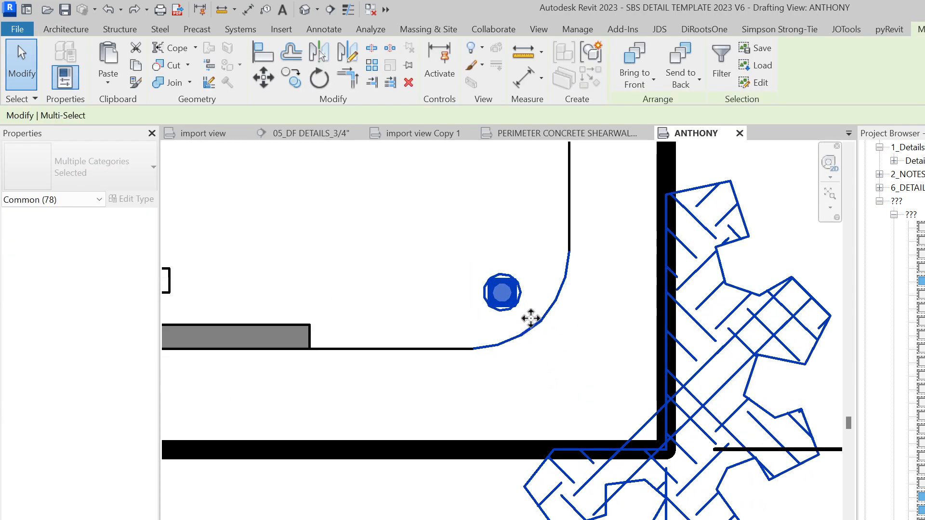
pyautogui.scroll(-1, 510, 380)
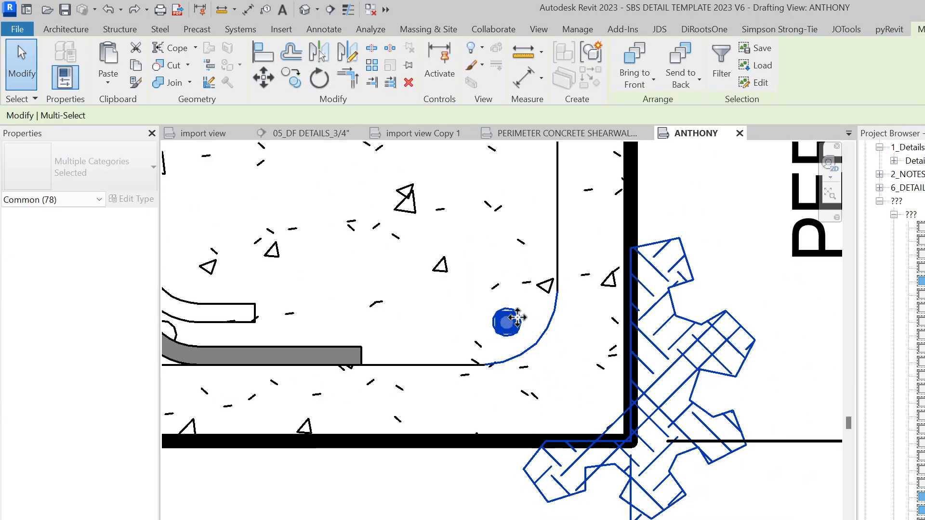
pyautogui.scroll(-1, 459, 420)
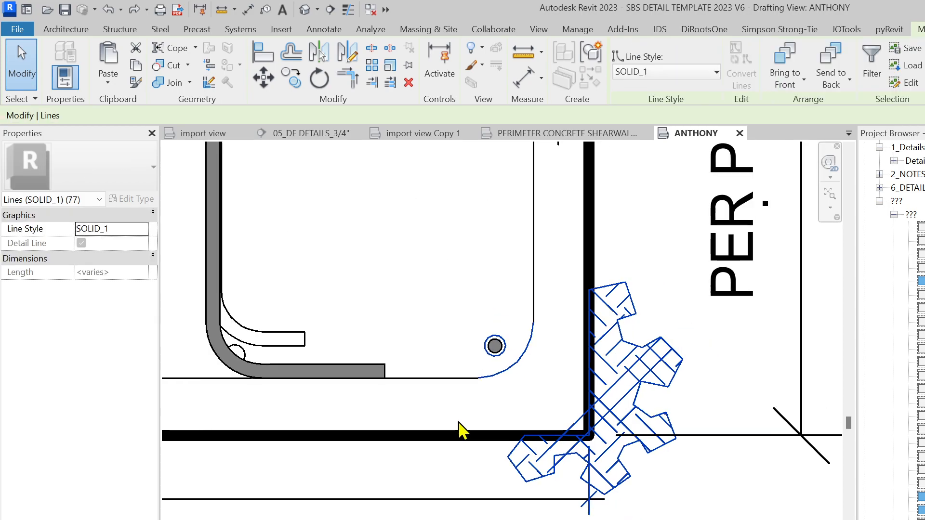
pyautogui.press('Delete')
pyautogui.scroll(-1, 511, 407)
pyautogui.scroll(-1, 495, 444)
pyautogui.scroll(-1, 629, 458)
pyautogui.scroll(-1, 553, 506)
pyautogui.scroll(-1, 554, 453)
# Place an aligned dimension (DI) across the footing's bottom width
pyautogui.click(539, 442)
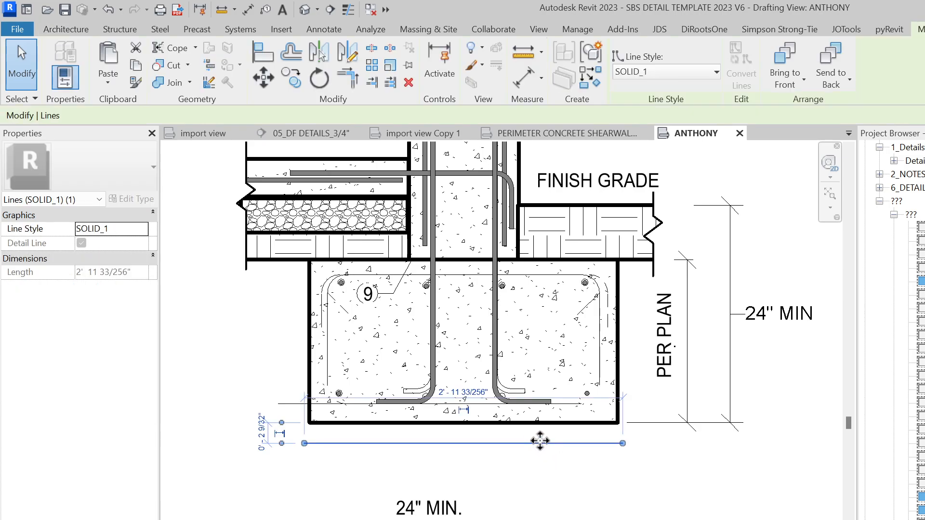
pyautogui.click(544, 486)
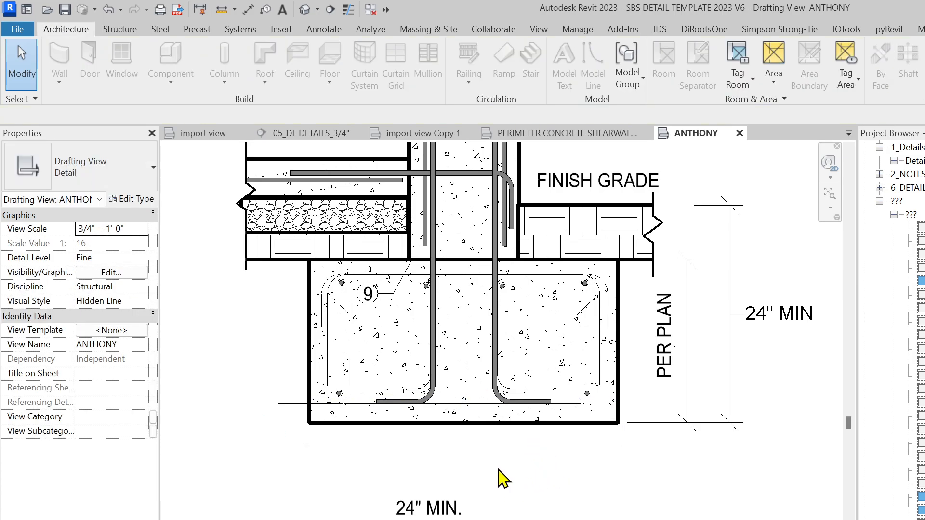
pyautogui.press('d')
pyautogui.press('i')
pyautogui.scroll(2, 300, 435)
pyautogui.click(784, 403)
pyautogui.click(733, 506)
pyautogui.press('Escape')
pyautogui.press('Escape')
# Replace the 34" dimension value with the text PER PLAN, then switch to the Foxit PDF
pyautogui.click(564, 479)
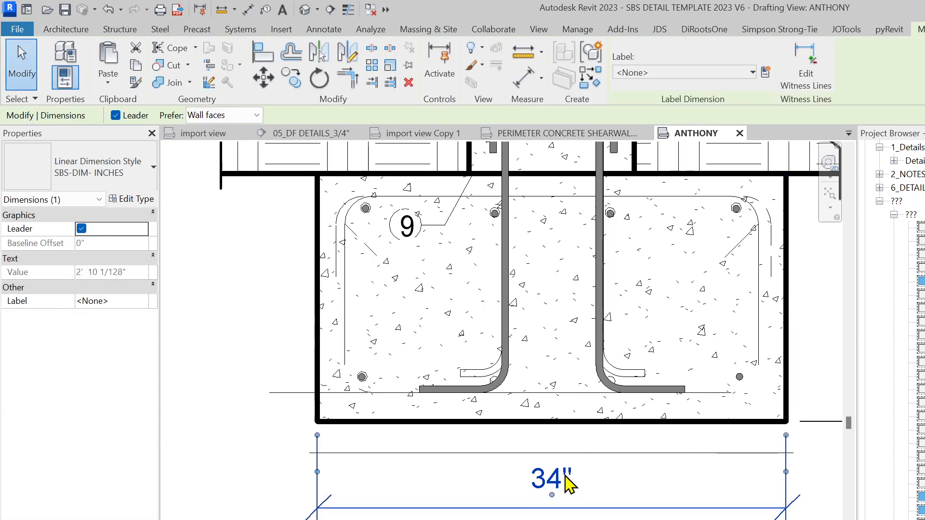
pyautogui.click(566, 479)
pyautogui.click(605, 311)
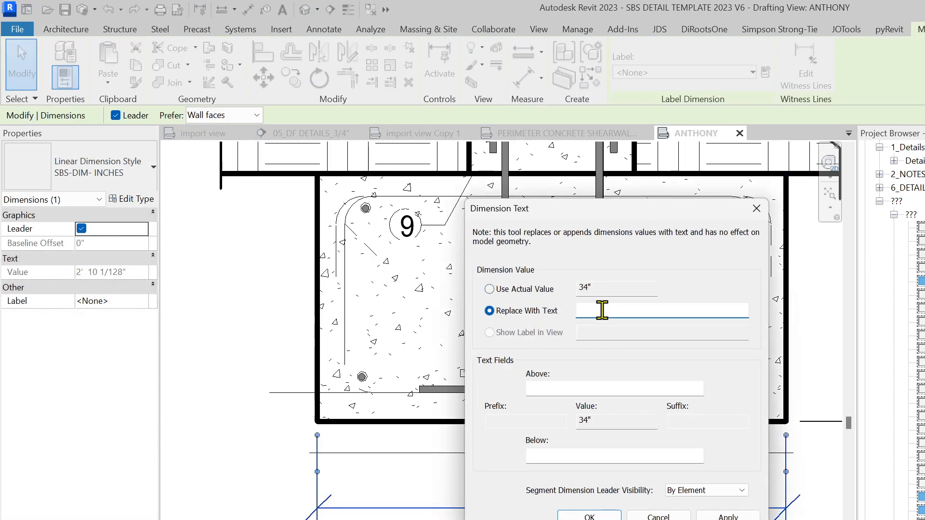
pyautogui.write('PER PLAN')
pyautogui.press('Return')
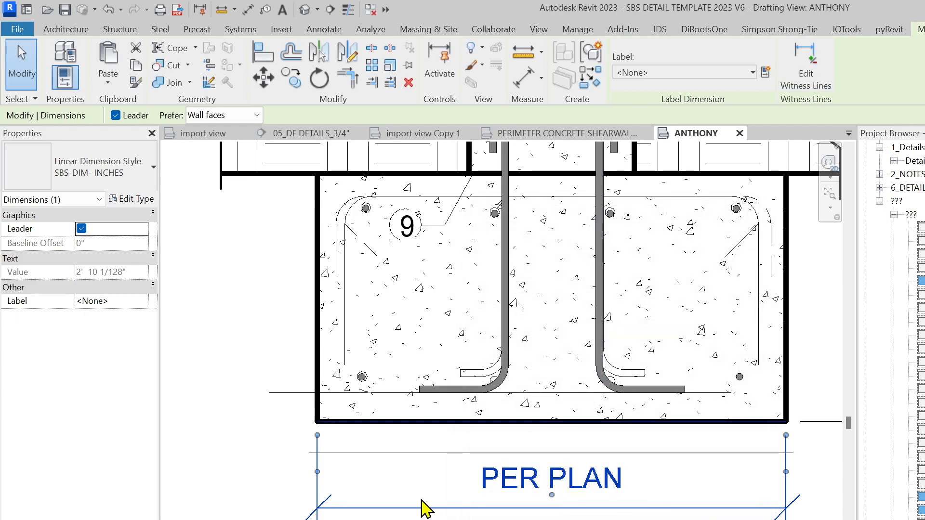
pyautogui.scroll(-1, 423, 505)
pyautogui.scroll(1, 504, 483)
pyautogui.press('Escape')
pyautogui.click(475, 496)
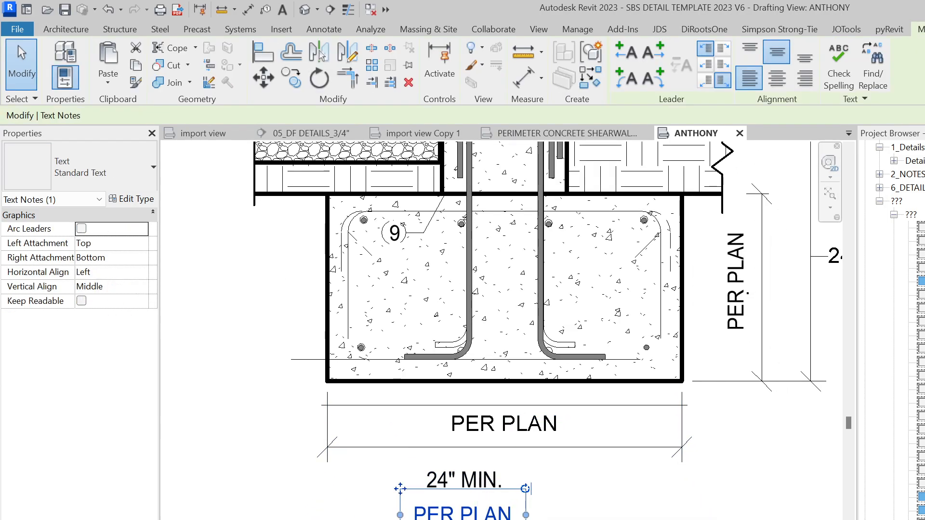
pyautogui.hotkey('alt', 'Tab')
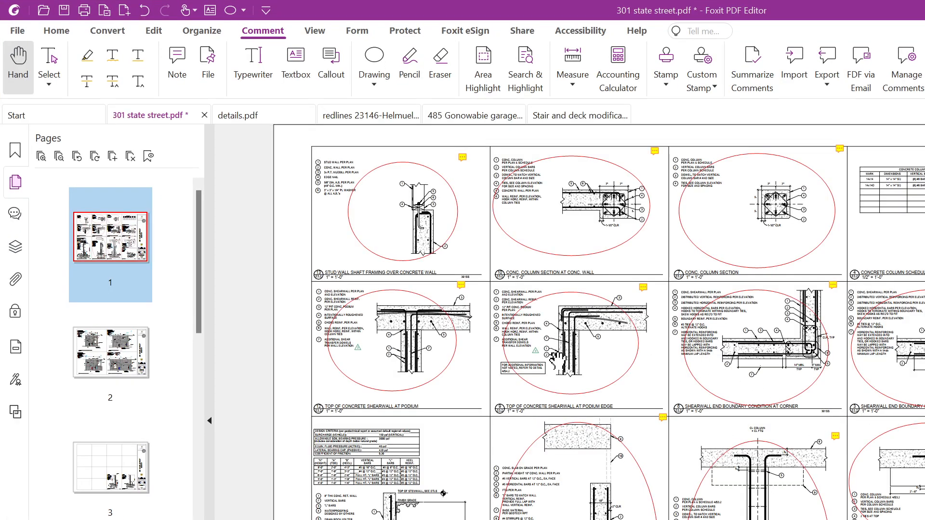
# Check pages 2 and 1 of the detail PDF and undo back to the unmarked sheet
pyautogui.click(109, 368)
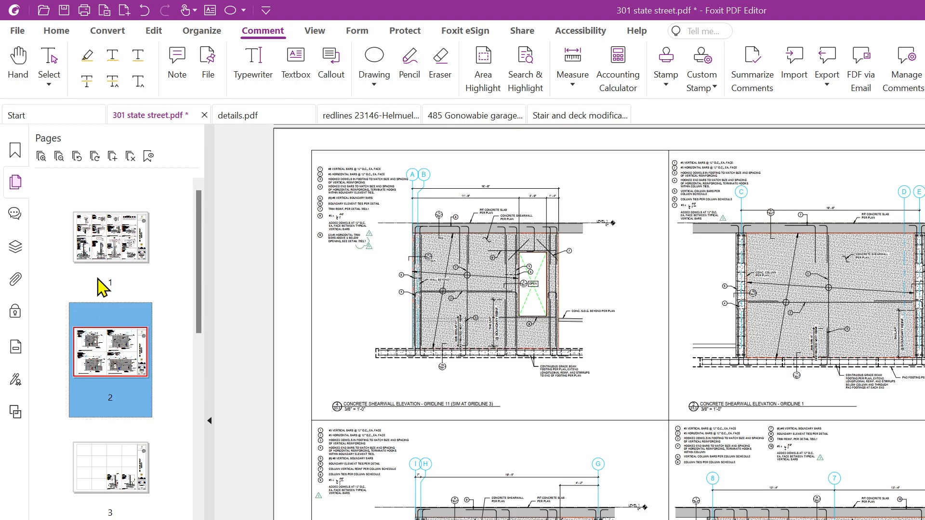
pyautogui.click(105, 245)
pyautogui.click(477, 307)
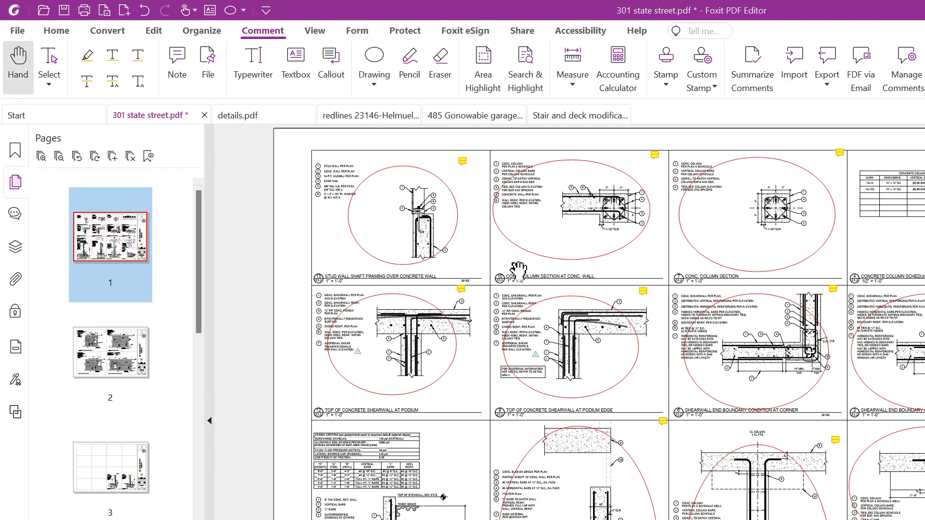
pyautogui.scroll(-2, 93, 332)
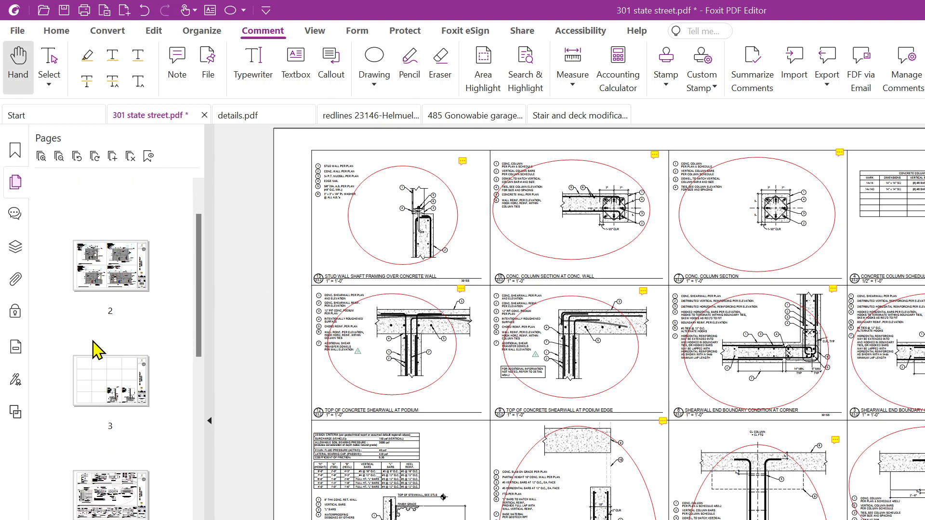
pyautogui.scroll(2, 104, 333)
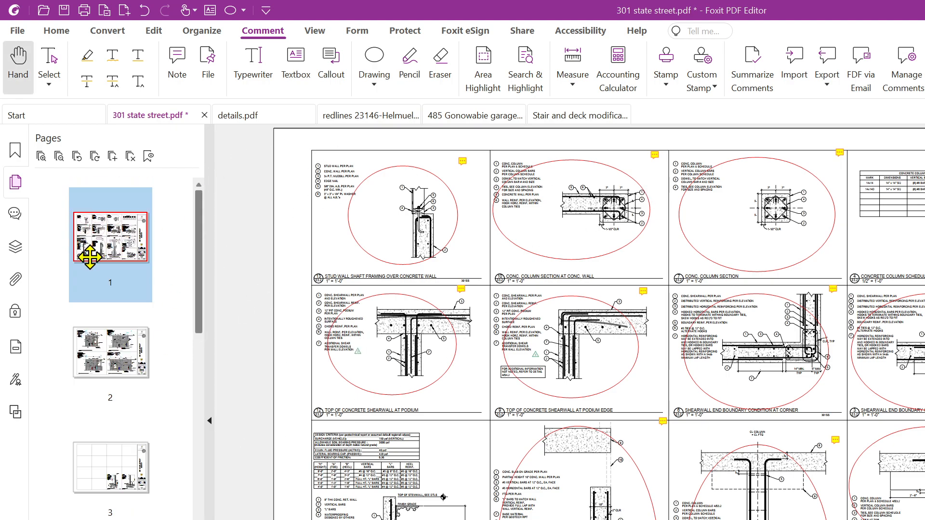
pyautogui.click(143, 14)
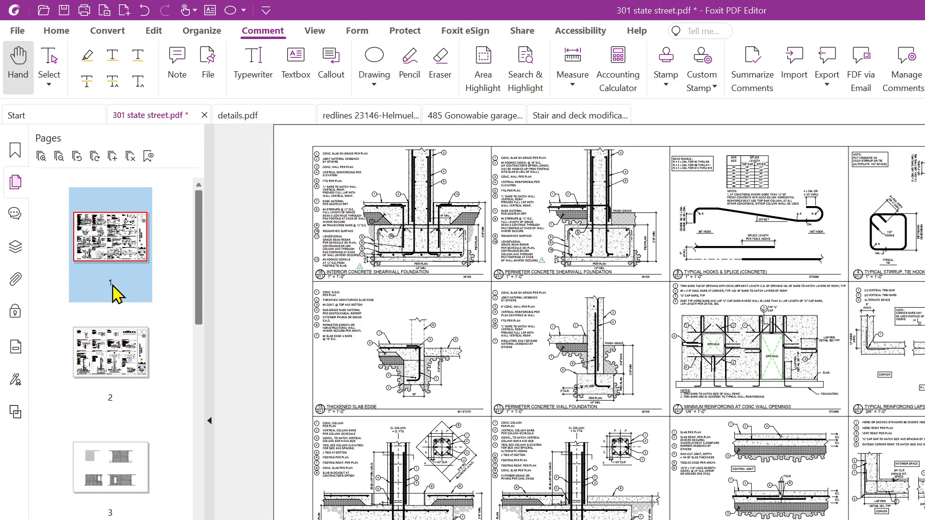
# Zoom into detail 12, Perimeter Concrete Shearwall Foundation, and un-maximize the Foxit window
pyautogui.keyDown('ctrl'); pyautogui.scroll(1, 667, 455); pyautogui.keyUp('ctrl')
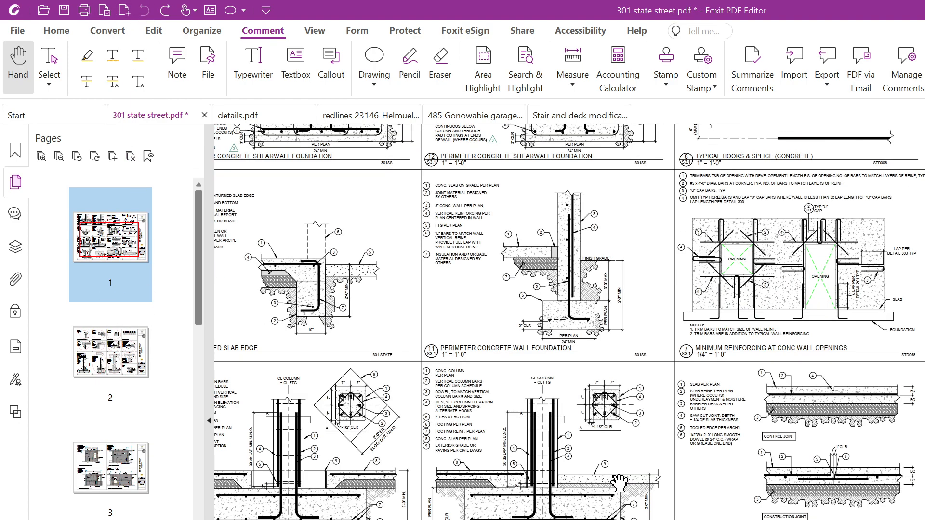
pyautogui.keyDown('ctrl'); pyautogui.scroll(1, 595, 476); pyautogui.keyUp('ctrl')
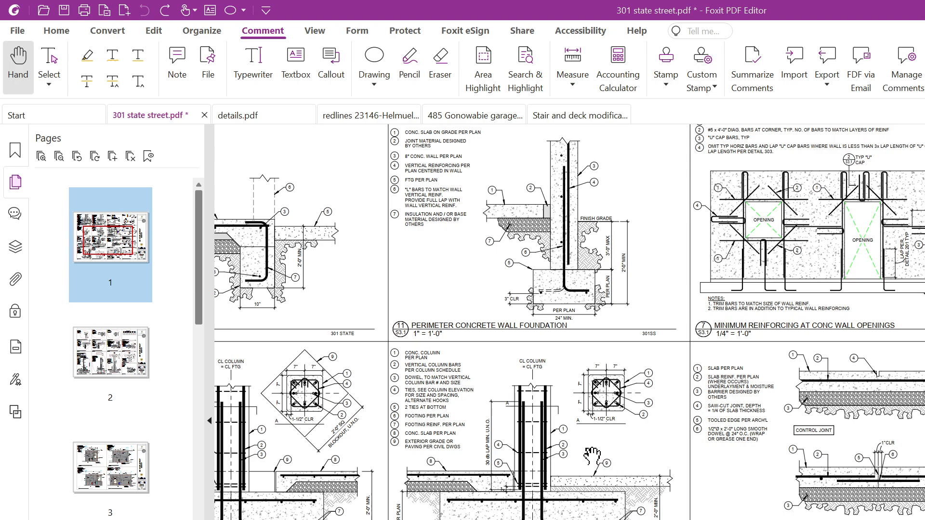
pyautogui.scroll(5, 591, 455)
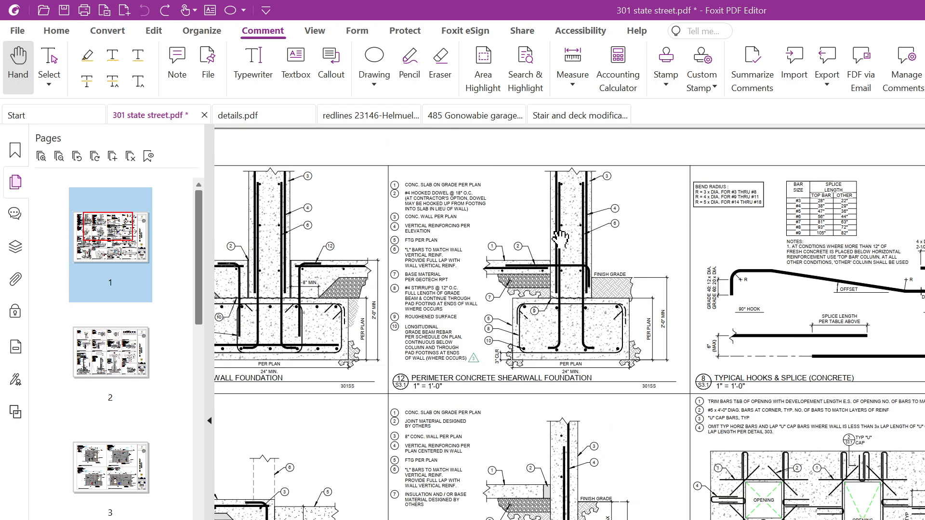
pyautogui.keyDown('ctrl'); pyautogui.scroll(1, 471, 260); pyautogui.keyUp('ctrl')
pyautogui.keyDown('ctrl'); pyautogui.scroll(1, 578, 371); pyautogui.keyUp('ctrl')
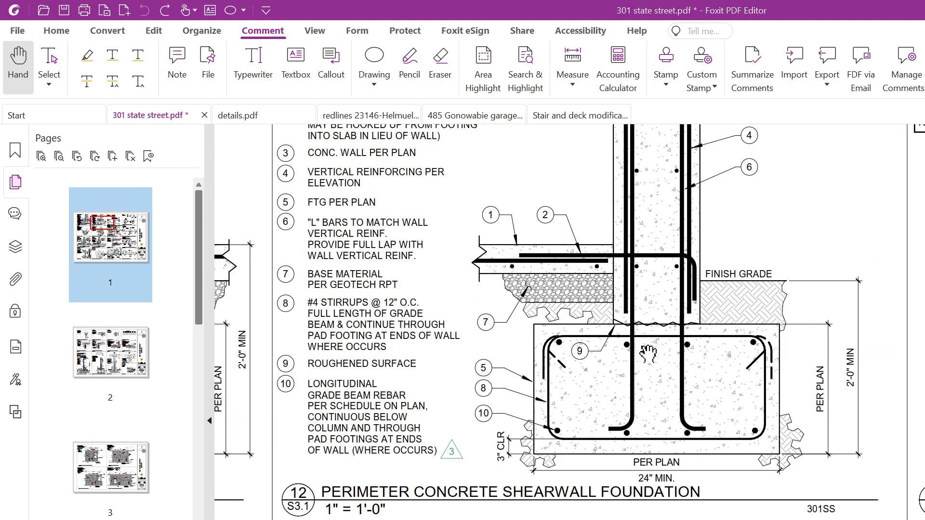
pyautogui.moveTo(842, 7); pyautogui.dragTo(716, 195)
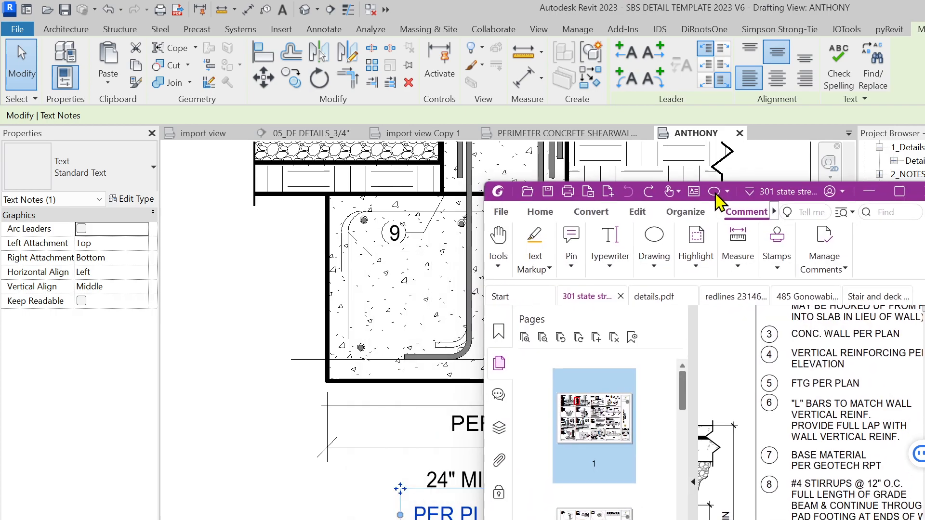
# Return to the Revit footing view and search detail component types (DC) for REBAR
pyautogui.click(317, 437)
pyautogui.scroll(1, 374, 351)
pyautogui.moveTo(409, 349); pyautogui.dragTo(384, 430, button='middle')
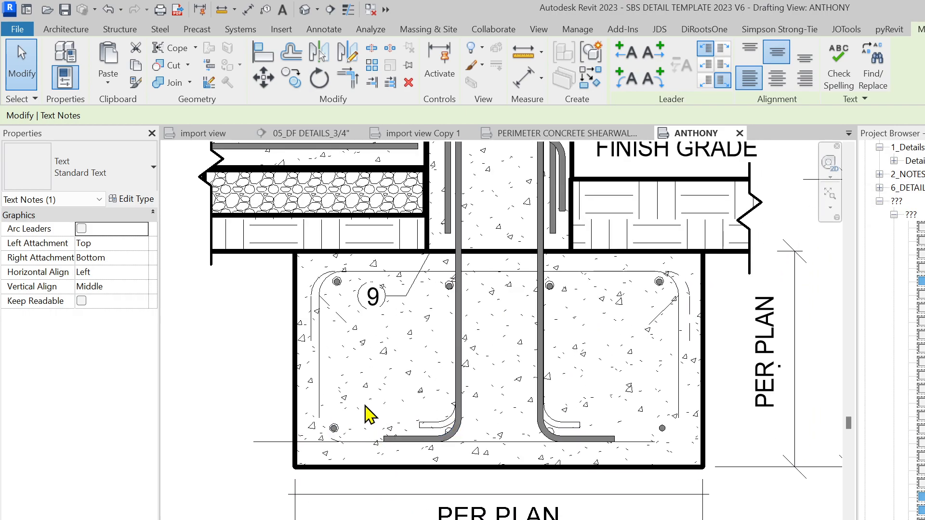
pyautogui.press('d')
pyautogui.press('c')
pyautogui.click(106, 174)
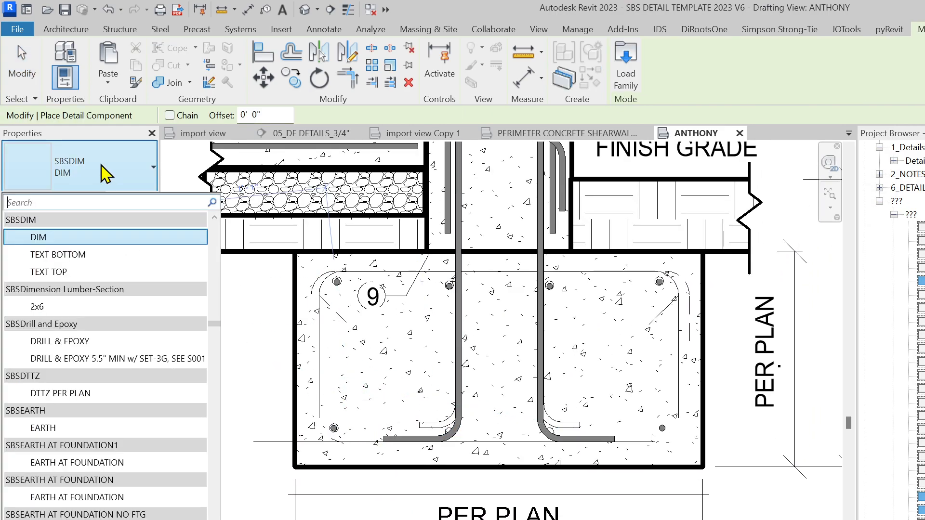
pyautogui.write('REBAY')
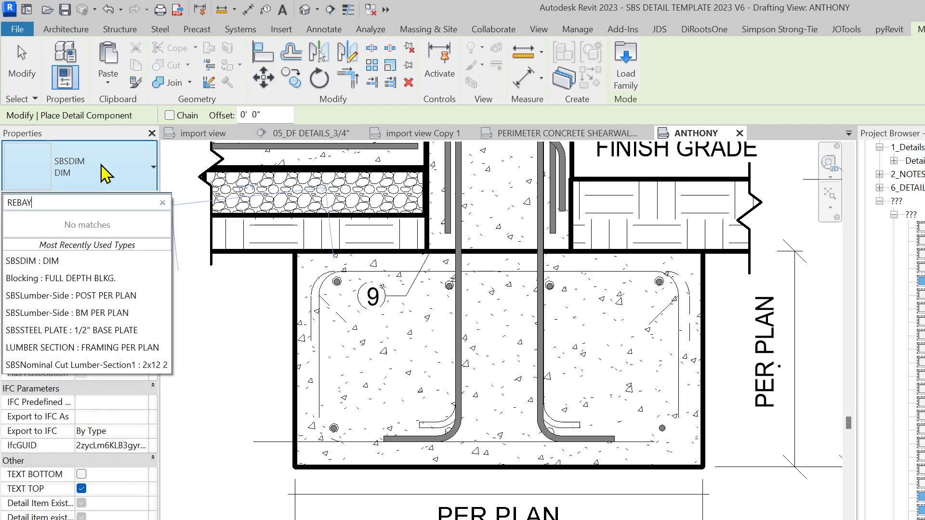
pyautogui.press('BackSpace')
pyautogui.write('R')
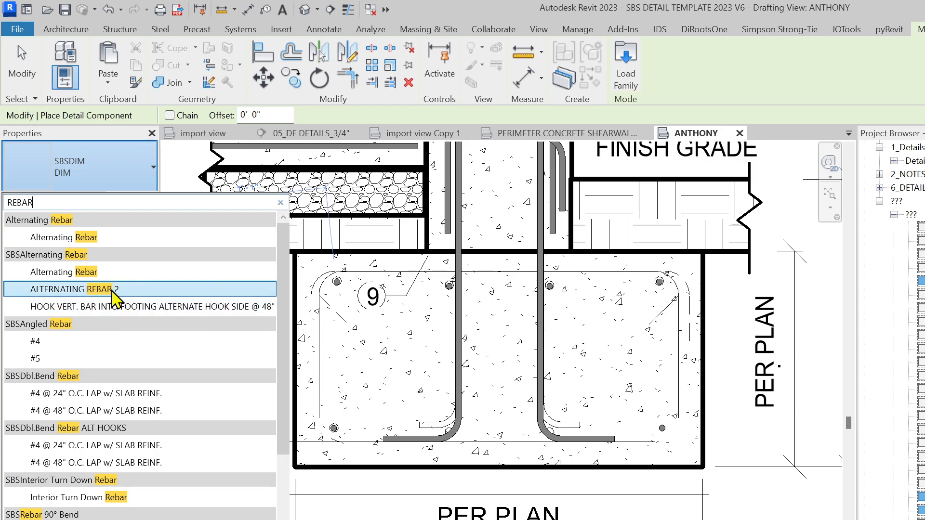
# Pick the SBSDbl.Bend Rebar #4 @ 24" O.C. type from the list, then cancel placement
pyautogui.scroll(-1, 149, 407)
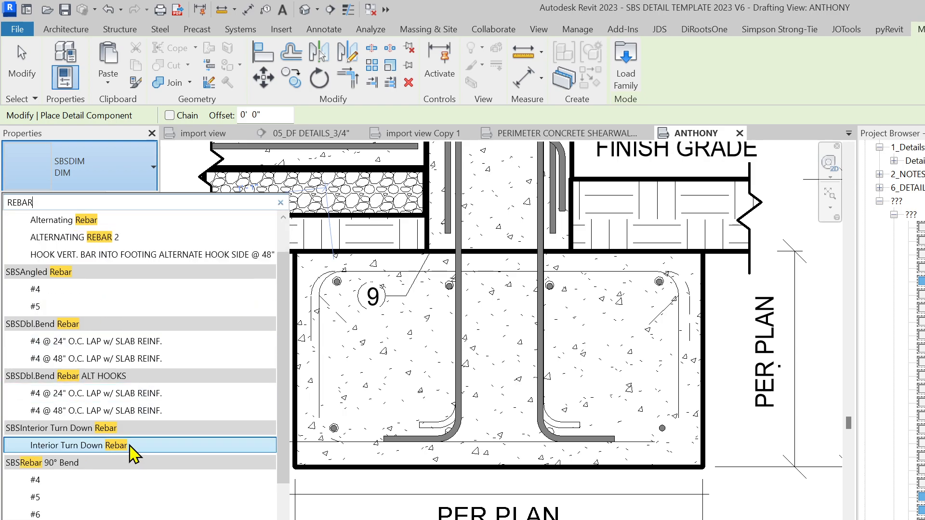
pyautogui.scroll(-2, 114, 506)
pyautogui.scroll(-3, 114, 506)
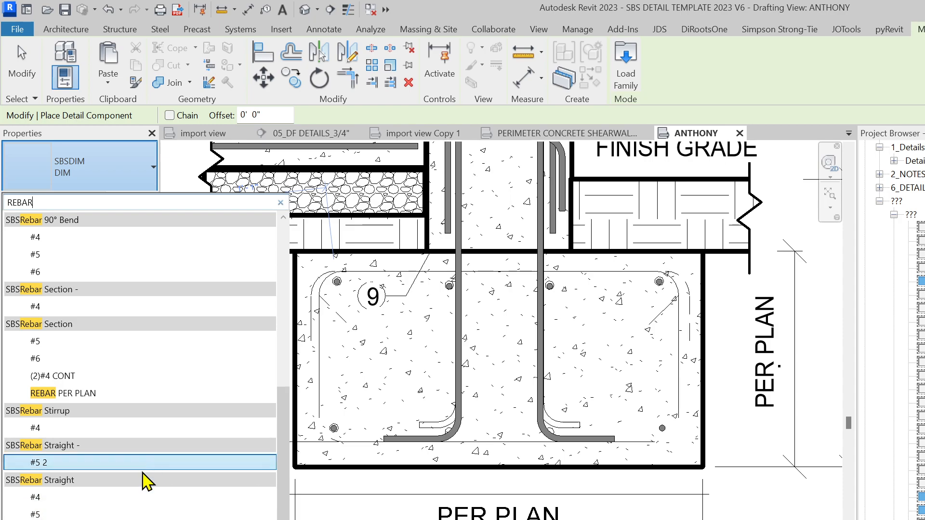
pyautogui.scroll(2, 207, 429)
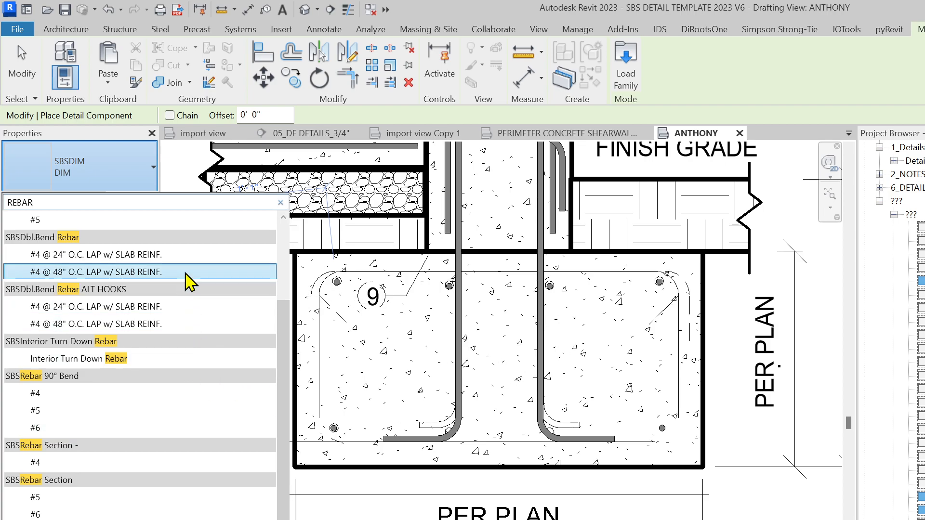
pyautogui.scroll(1, 182, 299)
pyautogui.scroll(2, 89, 343)
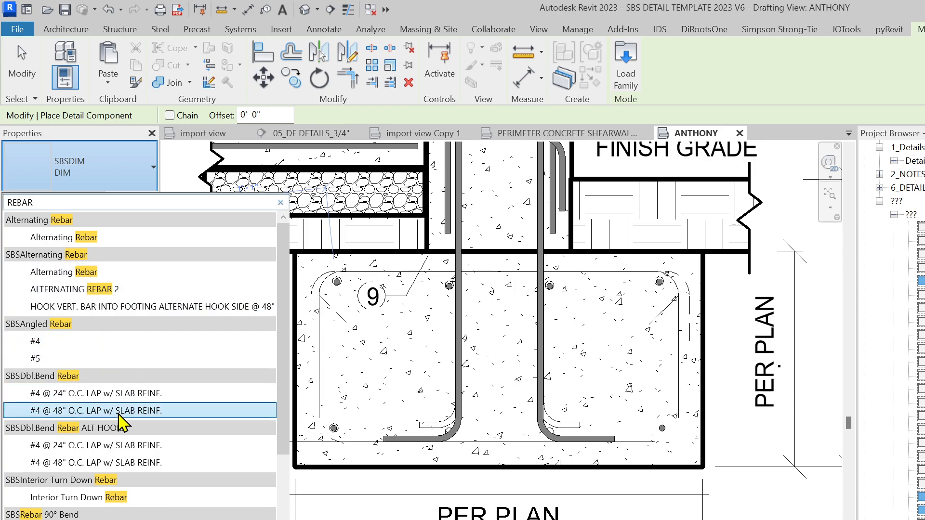
pyautogui.click(130, 399)
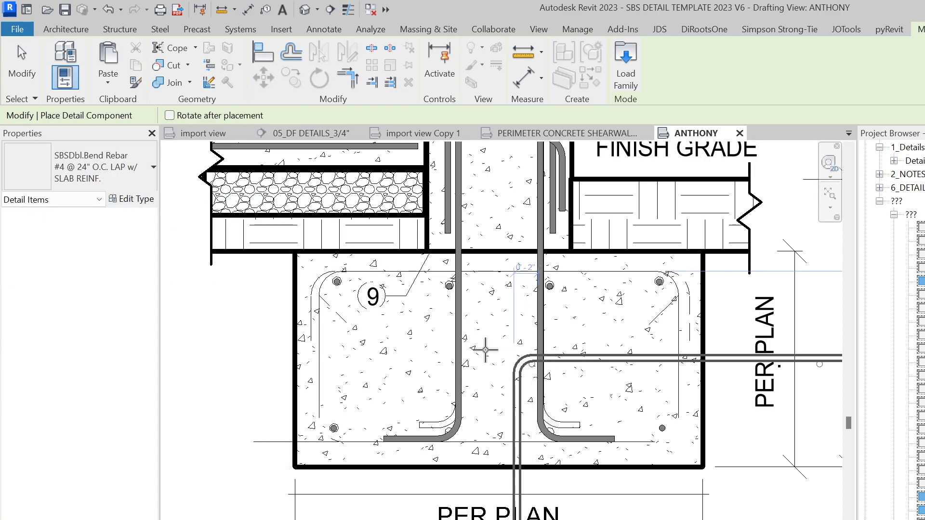
pyautogui.scroll(2, 424, 341)
pyautogui.scroll(-2, 410, 352)
pyautogui.press('Escape')
# Select the existing #4 90° bend bar and start Create Similar (CS)
pyautogui.click(385, 436)
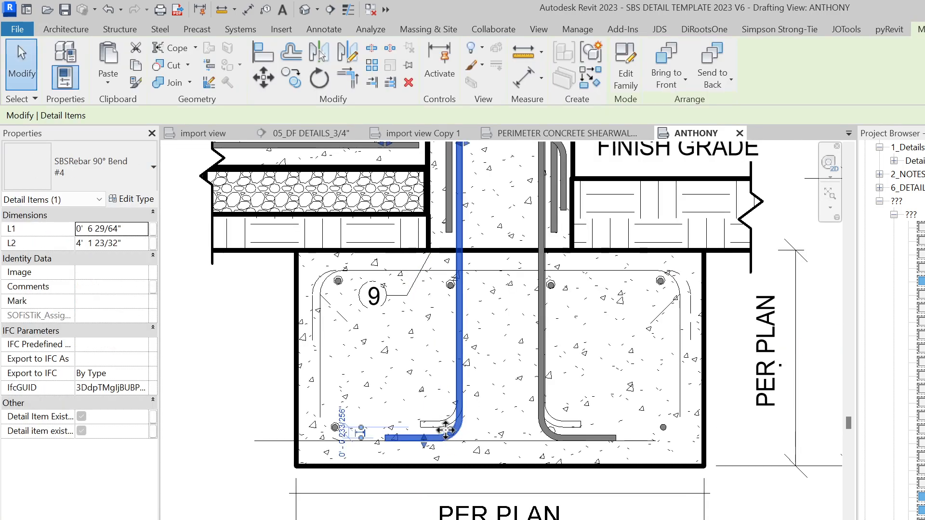
pyautogui.press('c')
pyautogui.press('s')
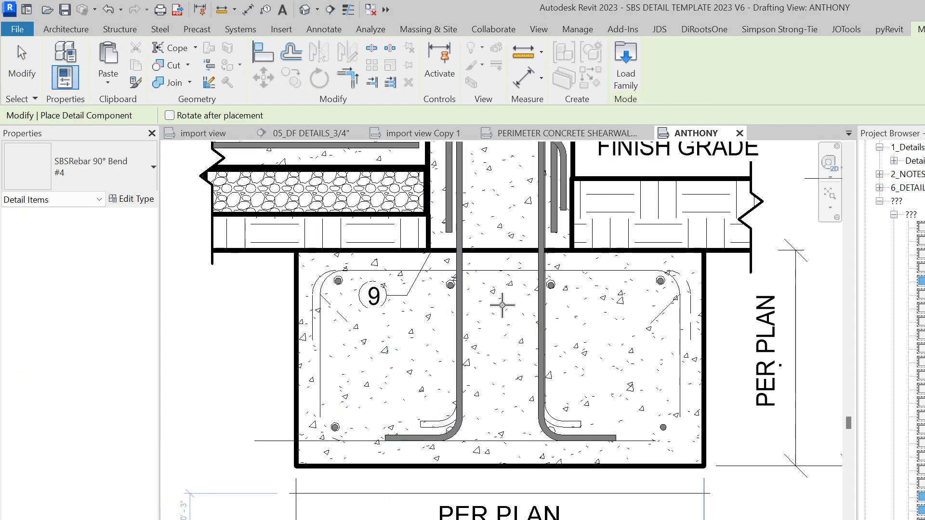
pyautogui.scroll(-1, 447, 279)
# Place a new #4 90° bend bar similar to the upper bent rebar
pyautogui.press('Escape')
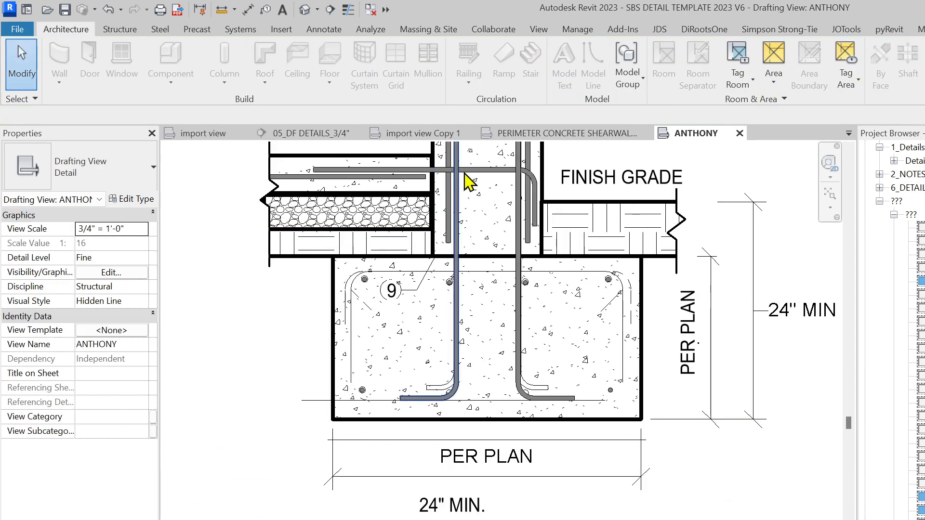
pyautogui.click(476, 170)
pyautogui.press('c')
pyautogui.press('s')
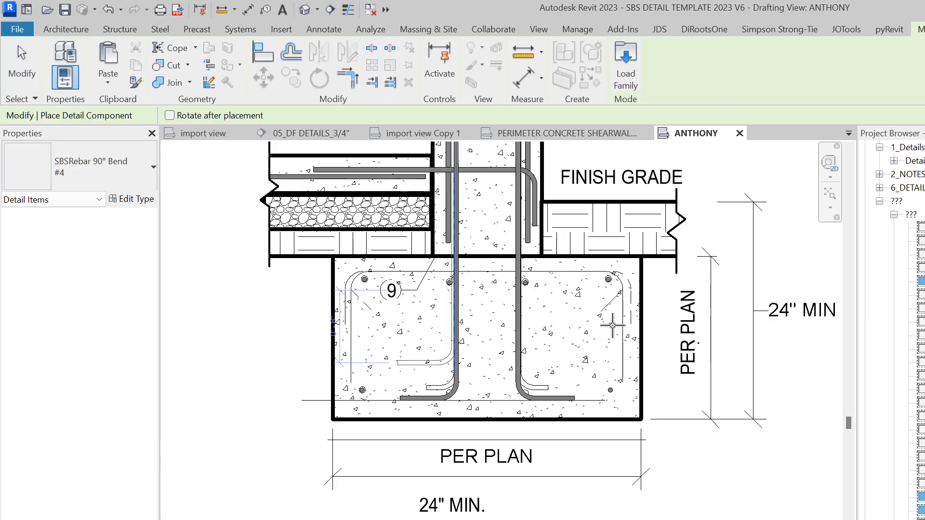
pyautogui.scroll(2, 580, 296)
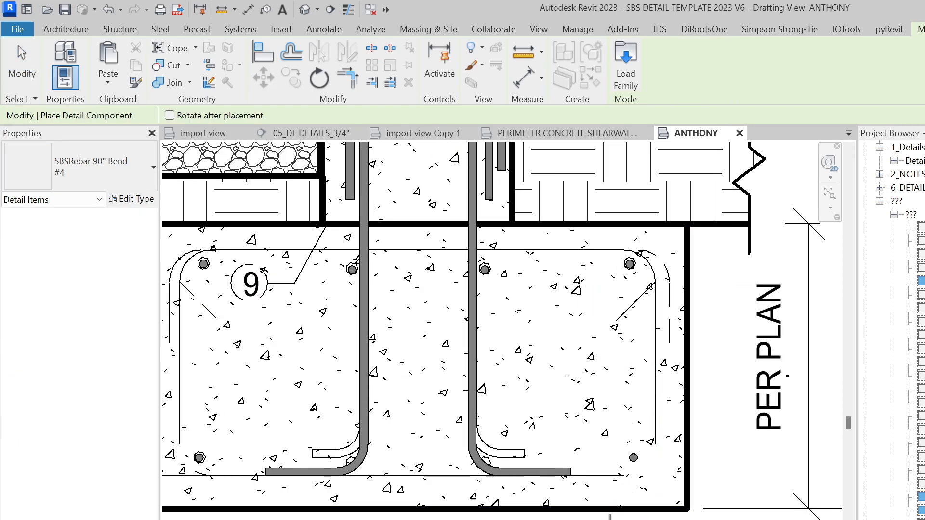
pyautogui.press('Escape')
pyautogui.click(611, 518)
# Move the new bent bar up to the footing's top
pyautogui.click(645, 276)
pyautogui.scroll(4, 646, 276)
pyautogui.moveTo(644, 269); pyautogui.dragTo(644, 243)
pyautogui.scroll(-2, 644, 267)
pyautogui.scroll(-2, 504, 427)
pyautogui.moveTo(503, 426); pyautogui.dragTo(588, 436, button='middle')
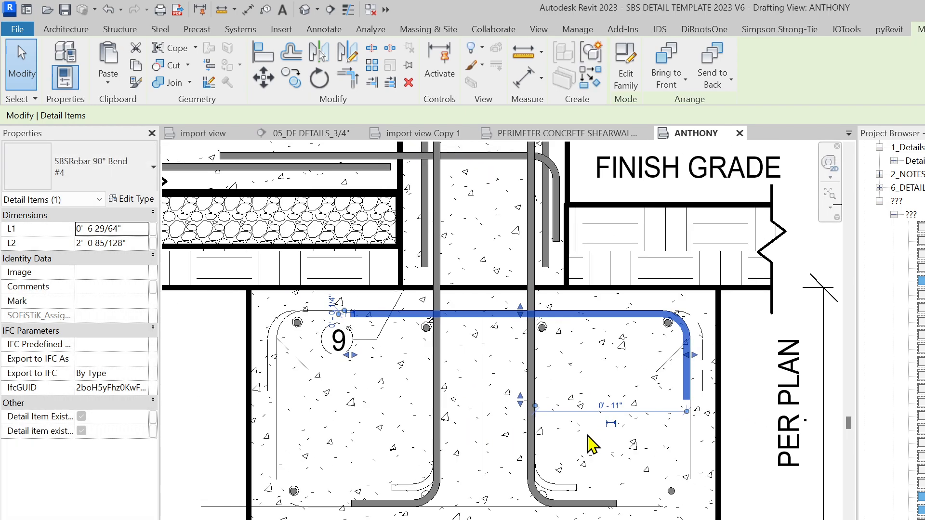
# Mirror-copy the hook to the left about a drawn axis, extend the bar, and maximize Foxit
pyautogui.click(320, 62)
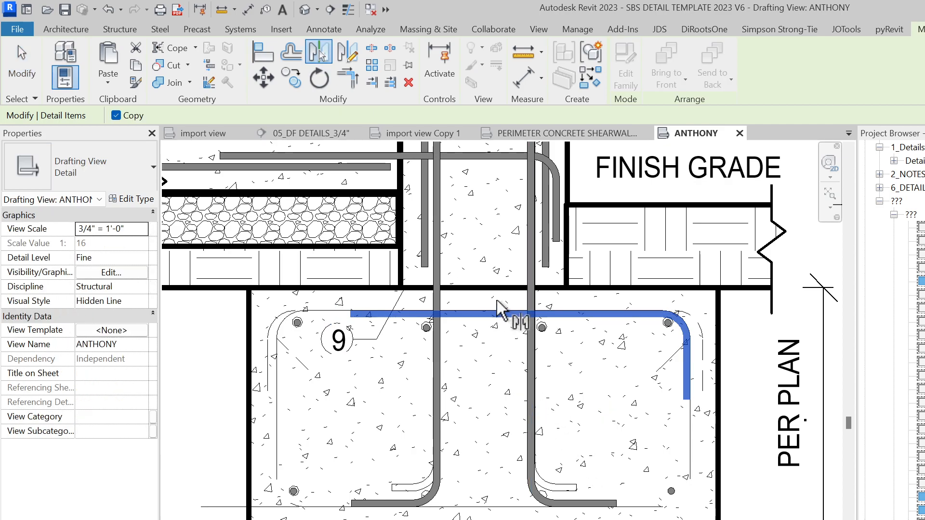
pyautogui.click(351, 57)
pyautogui.click(487, 299)
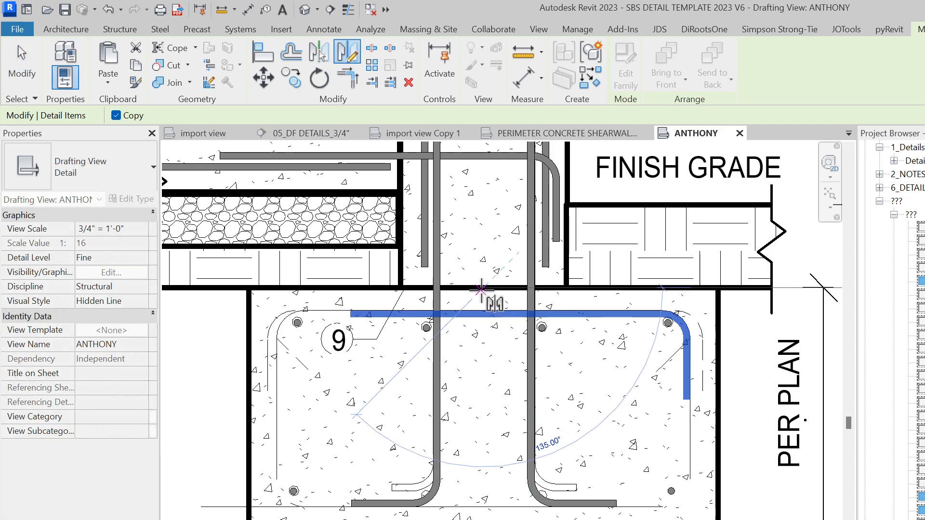
pyautogui.click(484, 258)
pyautogui.scroll(3, 272, 348)
pyautogui.scroll(1, 257, 359)
pyautogui.moveTo(279, 357); pyautogui.dragTo(263, 359)
pyautogui.scroll(-2, 295, 295)
pyautogui.scroll(-1, 301, 311)
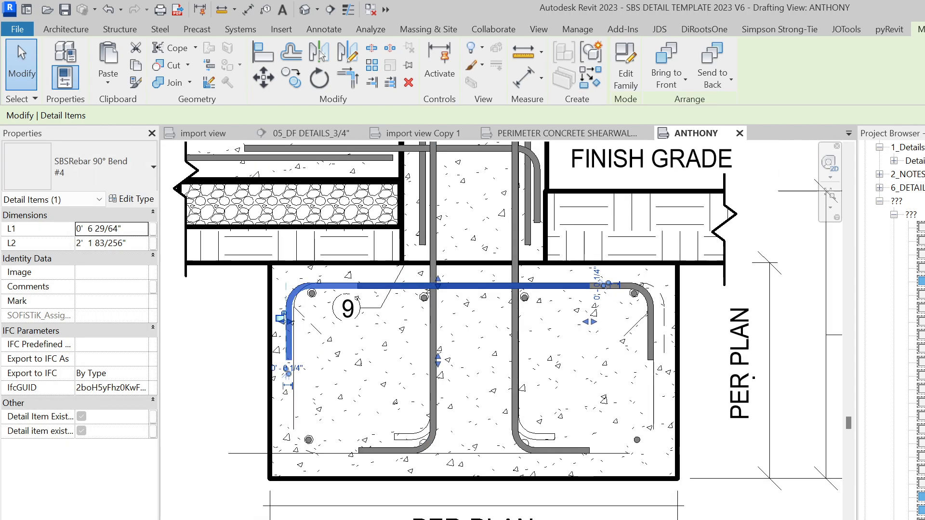
pyautogui.hotkey('alt', 'Tab')
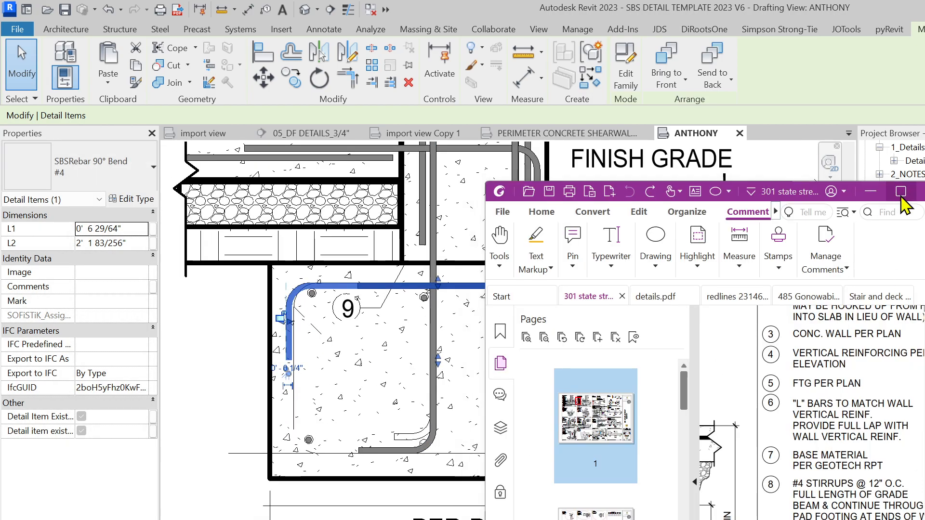
pyautogui.click(901, 193)
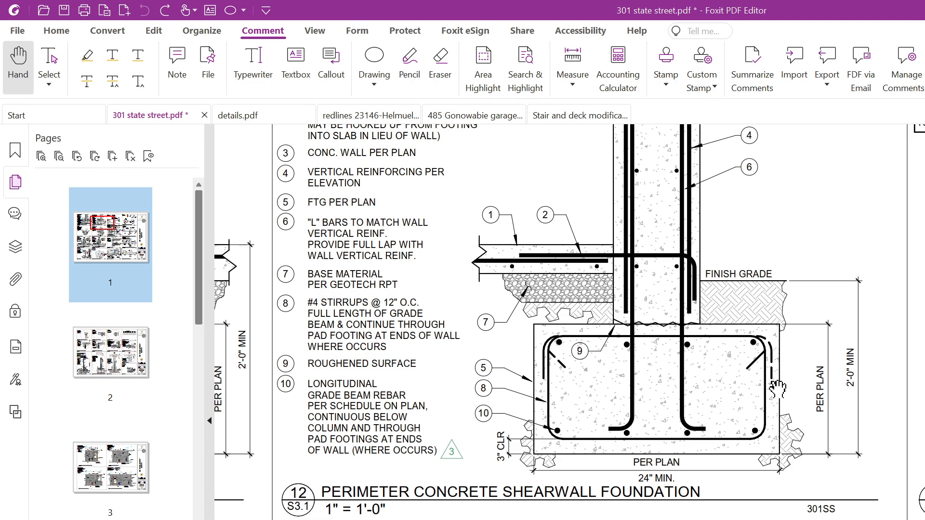
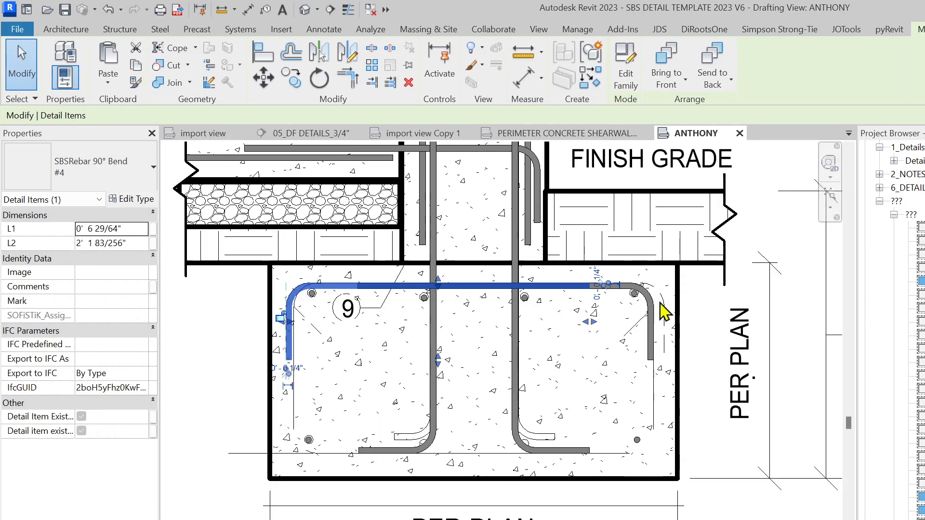
# Pan and zoom the drafting view to centre the footing
pyautogui.scroll(3, 593, 388)
pyautogui.moveTo(642, 375); pyautogui.dragTo(631, 405, button='middle')
pyautogui.scroll(-3, 632, 404)
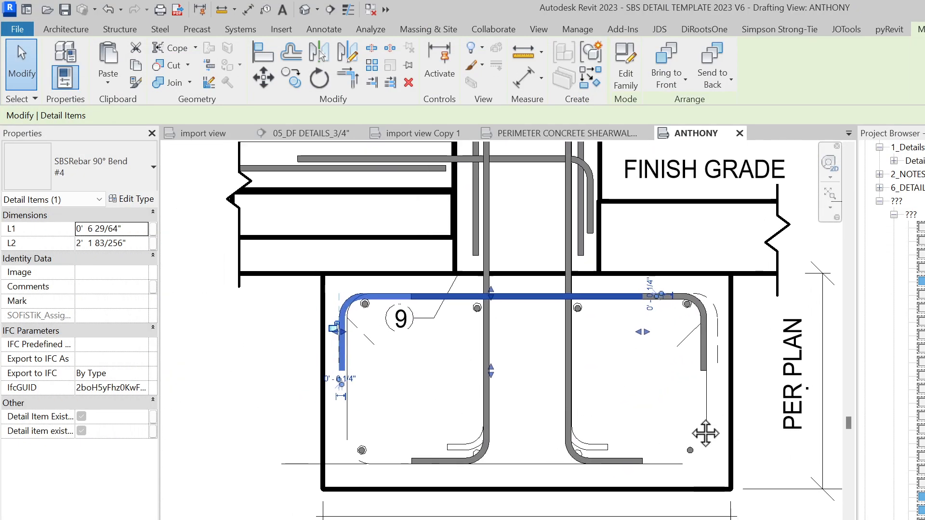
# Create a similar component with CS and switch its type to SBSRebar Stirrup #4 via a 'BAR' search
pyautogui.press('c')
pyautogui.press('s')
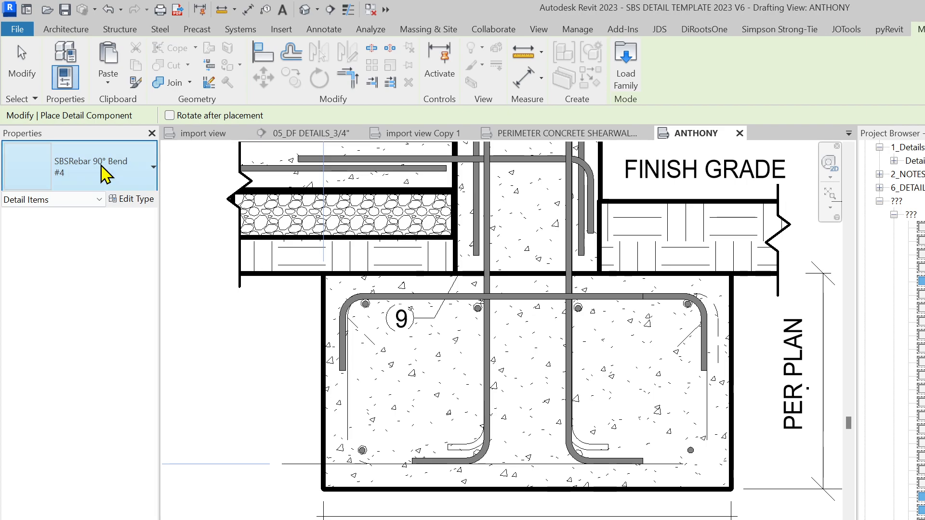
pyautogui.click(101, 166)
pyautogui.write('TIE')
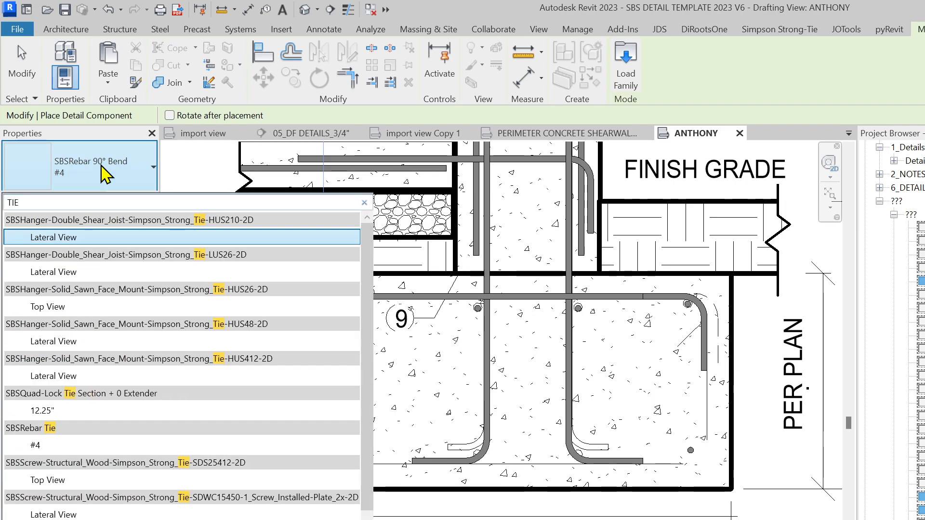
pyautogui.press('BackSpace')
pyautogui.press('BackSpace')
pyautogui.write('#')
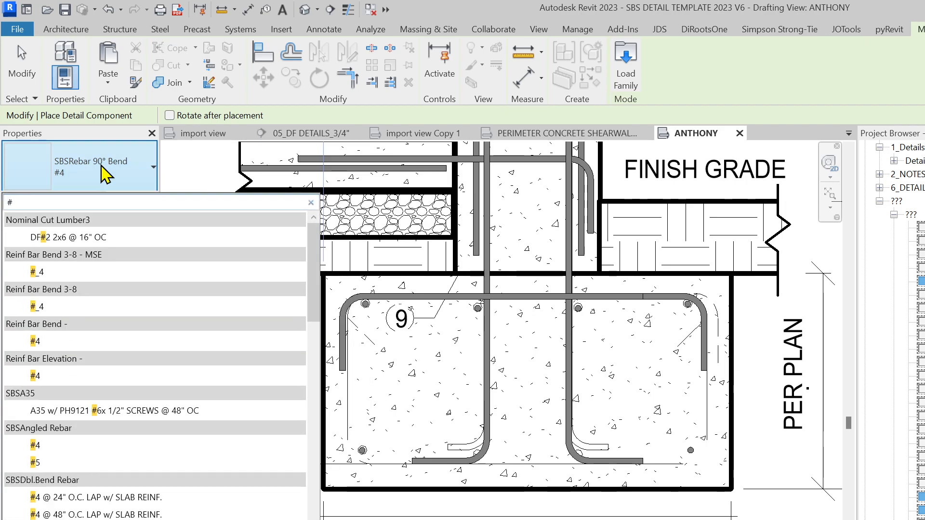
pyautogui.press('BackSpace')
pyautogui.write('R')
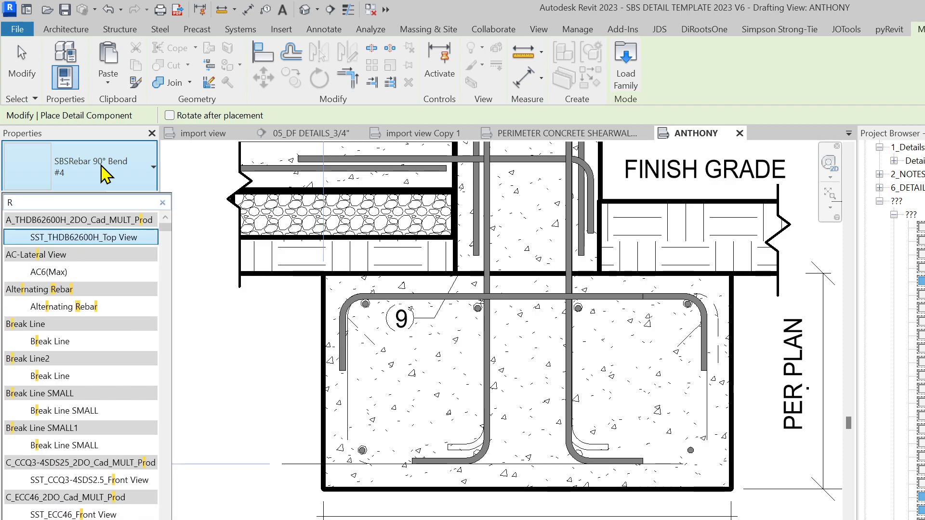
pyautogui.write('EABR')
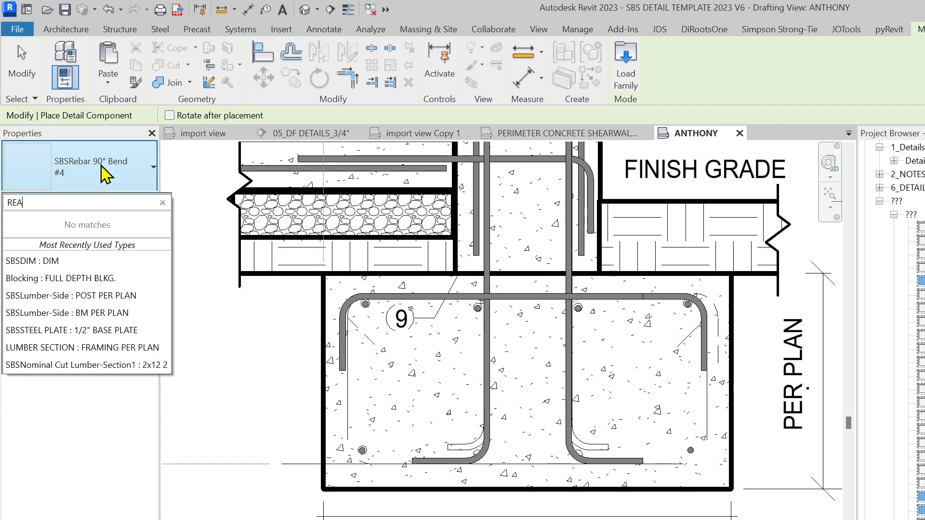
pyautogui.press('BackSpace')
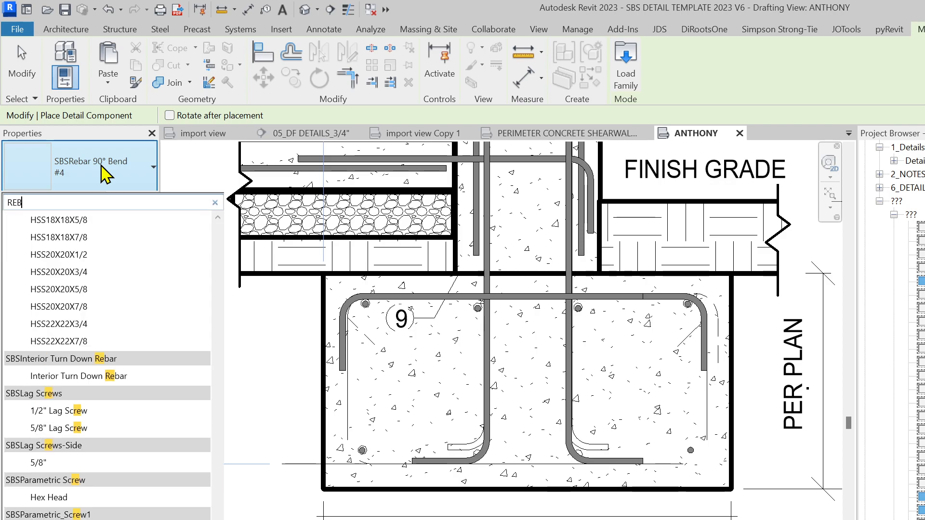
pyautogui.write('BAR')
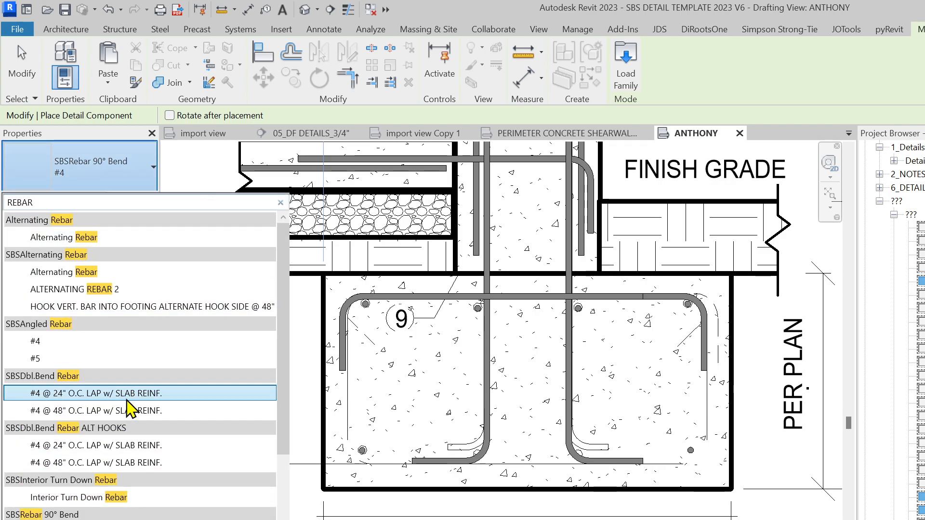
pyautogui.scroll(-4, 144, 426)
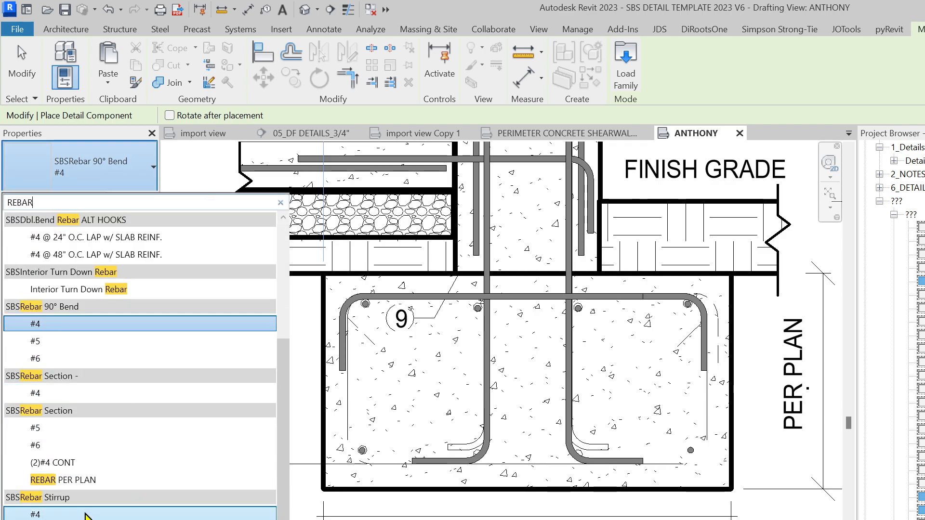
pyautogui.click(123, 515)
pyautogui.scroll(2, 403, 468)
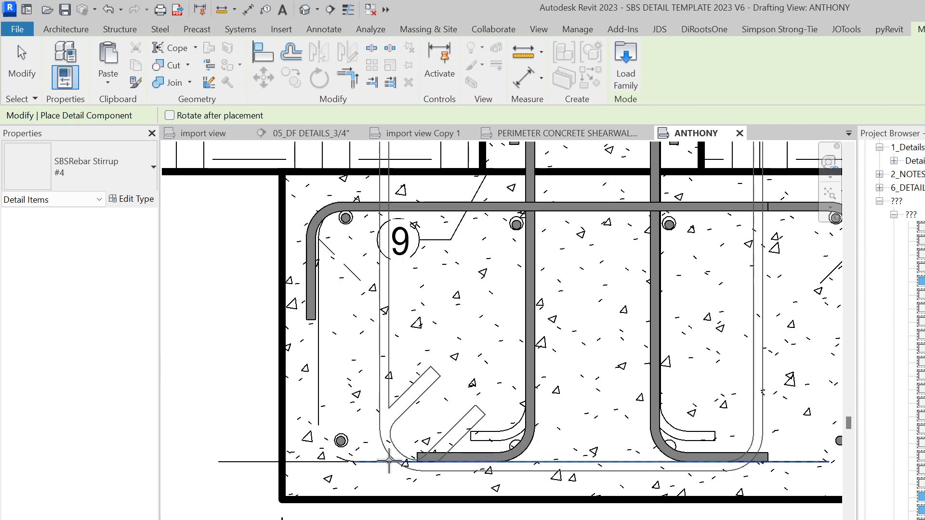
# Place the #4 stirrup, shift it left, and stretch it to the top bar and right bars
pyautogui.click(399, 466)
pyautogui.scroll(-2, 390, 460)
pyautogui.press('Escape')
pyautogui.press('Escape')
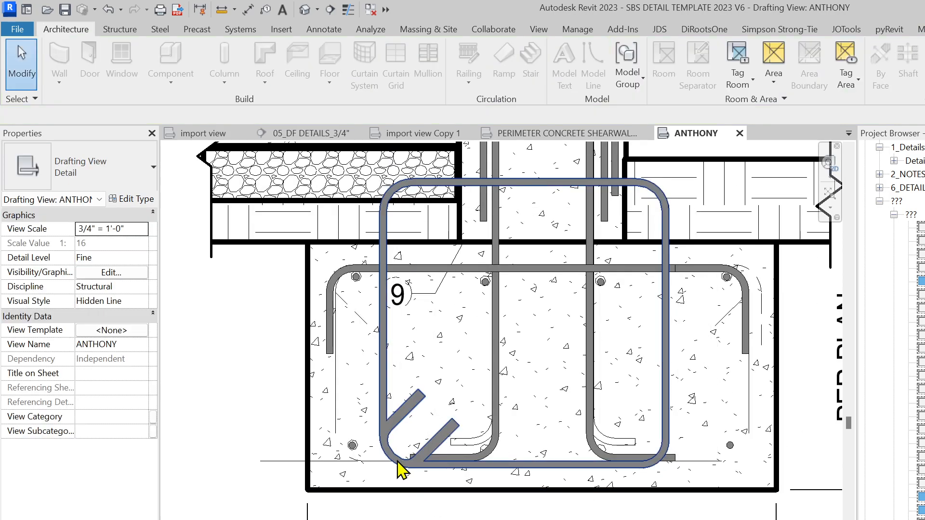
pyautogui.click(381, 330)
pyautogui.moveTo(382, 331); pyautogui.dragTo(336, 332)
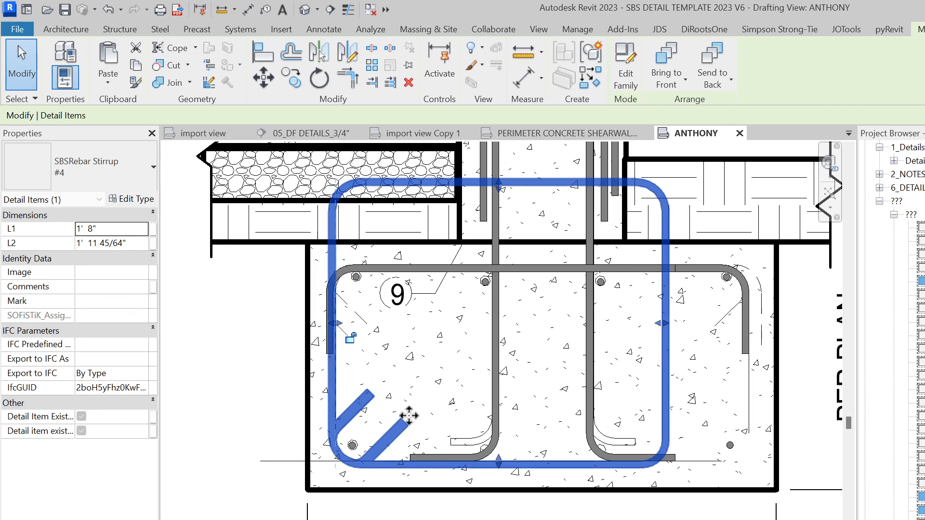
pyautogui.moveTo(499, 183); pyautogui.dragTo(499, 270)
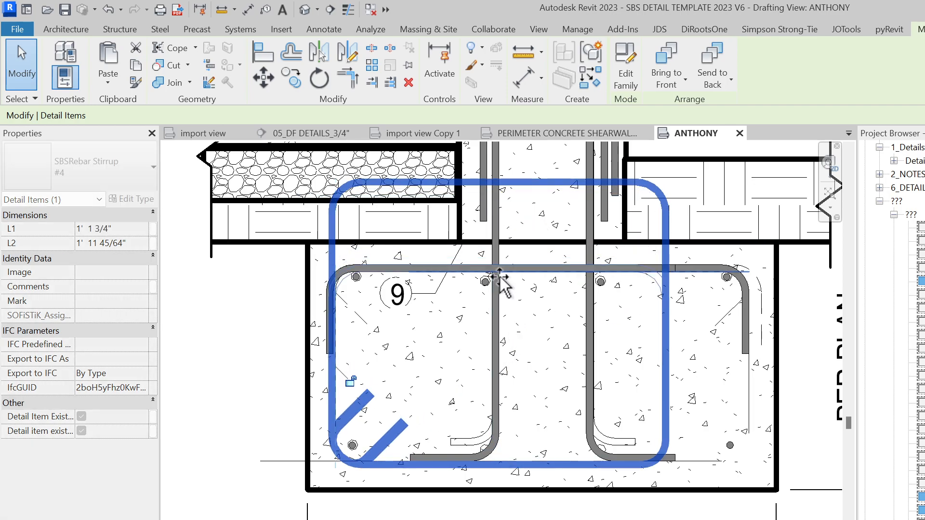
pyautogui.scroll(2, 613, 332)
pyautogui.moveTo(712, 381); pyautogui.dragTo(791, 383)
pyautogui.scroll(-2, 749, 385)
pyautogui.scroll(2, 648, 447)
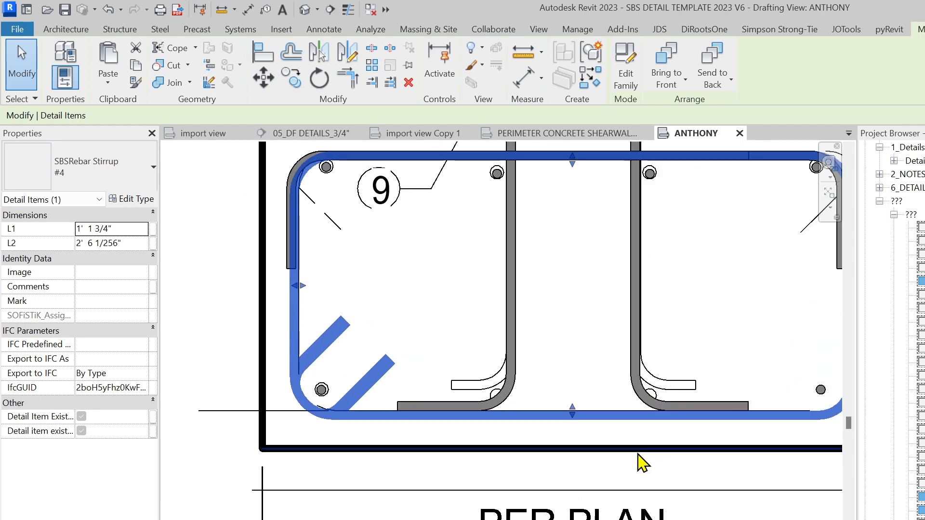
pyautogui.press('Escape')
# Copy the bottom-left and bottom-right rebar section dots into the stirrup's corner bends
pyautogui.click(329, 389)
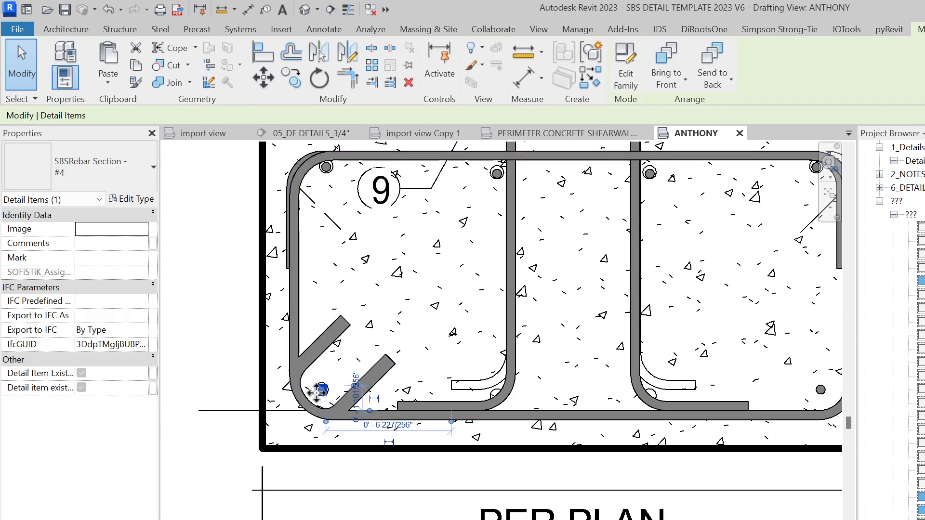
pyautogui.scroll(2, 325, 389)
pyautogui.keyDown('ctrl'); pyautogui.moveTo(499, 391); pyautogui.dragTo(565, 400); pyautogui.keyUp('ctrl')
pyautogui.scroll(-2, 558, 414)
pyautogui.moveTo(539, 436); pyautogui.dragTo(285, 439, button='middle')
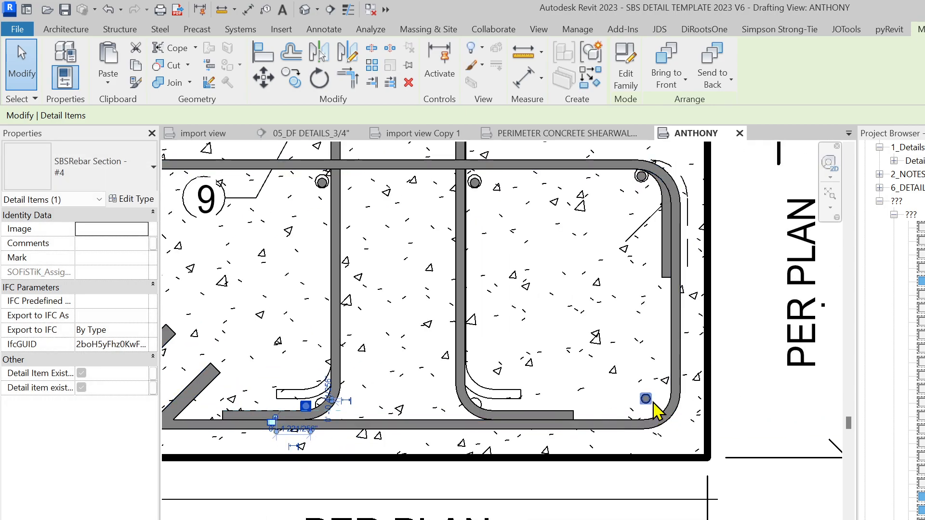
pyautogui.keyDown('ctrl'); pyautogui.moveTo(645, 399); pyautogui.dragTo(499, 416); pyautogui.keyUp('ctrl')
pyautogui.scroll(-2, 481, 417)
pyautogui.moveTo(480, 421); pyautogui.dragTo(568, 426, button='middle')
pyautogui.press('Escape')
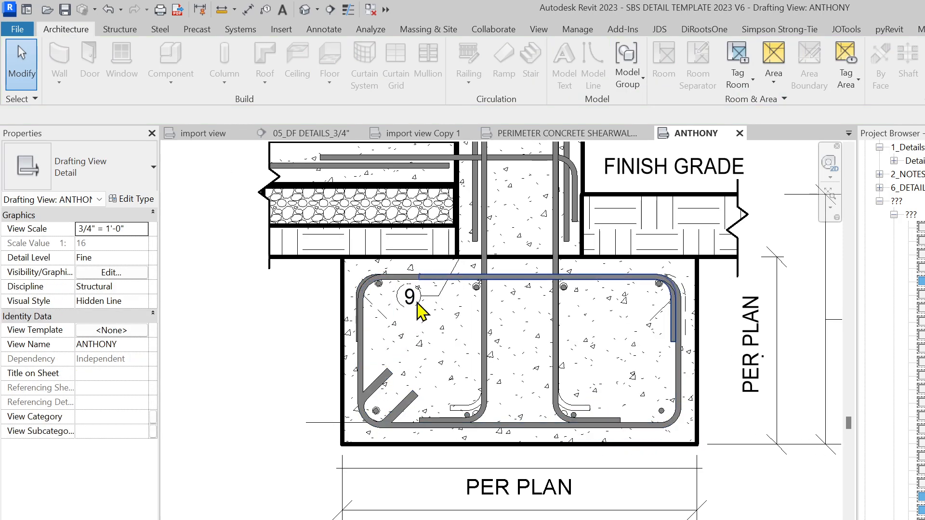
# Window-select the entire footing detail, including the wall top and notes
pyautogui.scroll(-2, 438, 342)
pyautogui.scroll(-1, 533, 372)
pyautogui.scroll(2, 361, 357)
pyautogui.scroll(-3, 416, 371)
pyautogui.moveTo(563, 440); pyautogui.dragTo(557, 492, button='middle')
pyautogui.scroll(-1, 538, 486)
pyautogui.scroll(2, 539, 485)
pyautogui.scroll(-3, 539, 482)
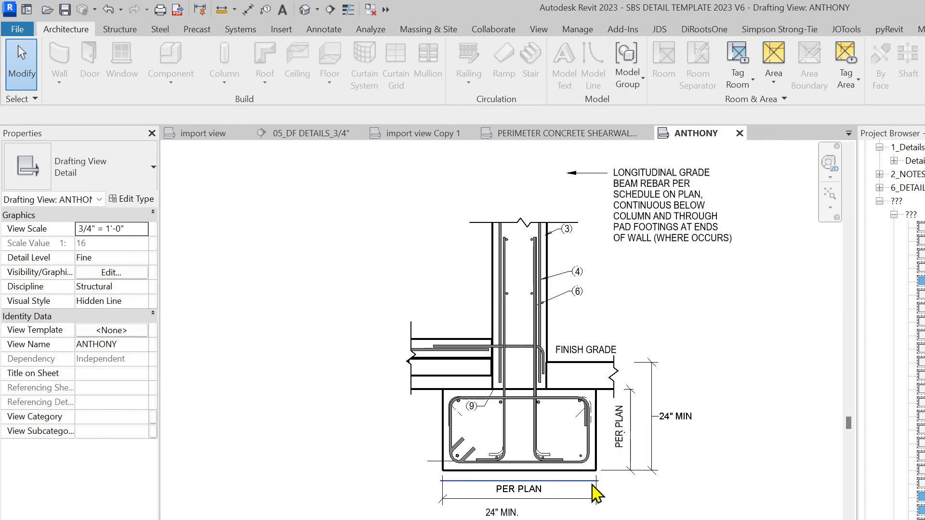
pyautogui.scroll(1, 678, 479)
pyautogui.scroll(-1, 683, 480)
pyautogui.moveTo(684, 479); pyautogui.dragTo(384, 213)
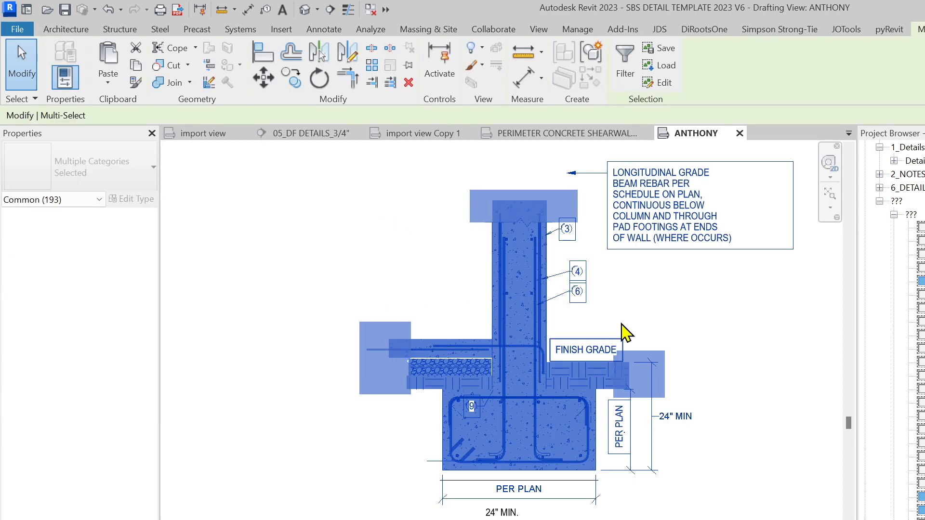
# Filter the selection down to only the SOLID_1 lines and delete all 153
pyautogui.click(625, 63)
pyautogui.click(710, 306)
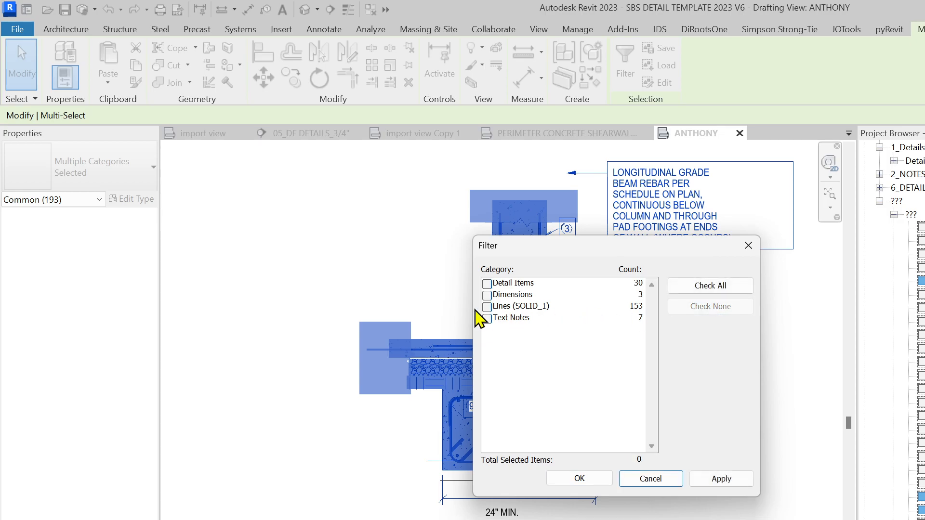
pyautogui.click(487, 306)
pyautogui.click(579, 479)
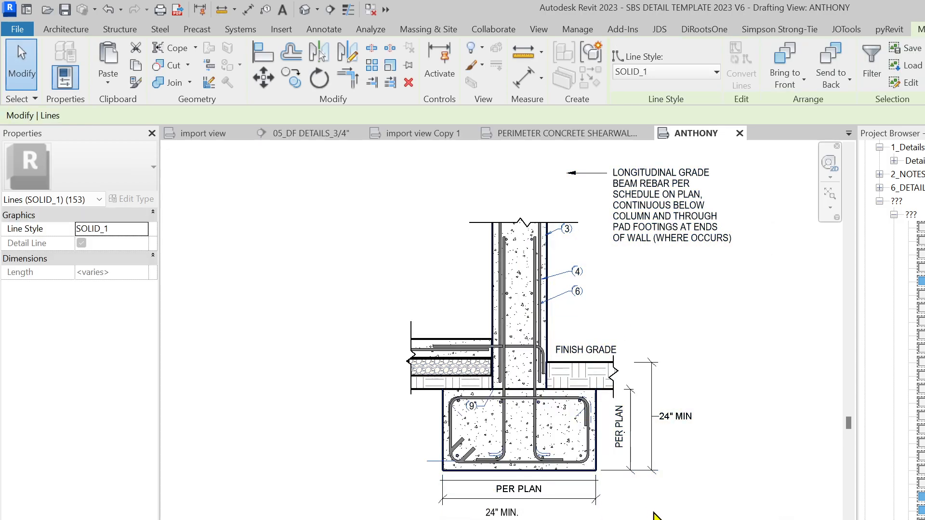
pyautogui.press('Delete')
# Delete imported text note 3 from the stacked notes
pyautogui.scroll(2, 655, 224)
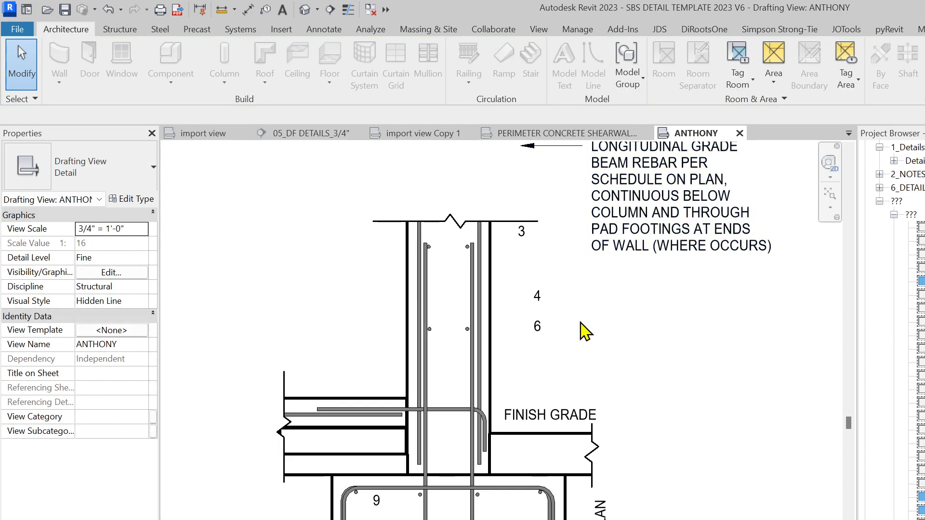
pyautogui.moveTo(580, 356); pyautogui.dragTo(525, 286)
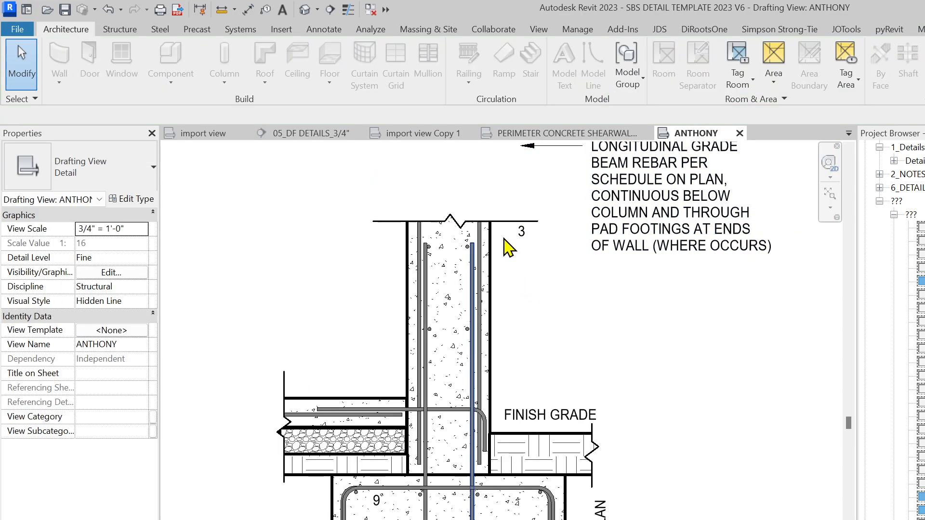
pyautogui.click(521, 221)
pyautogui.click(550, 284)
pyautogui.click(526, 257)
pyautogui.press('Delete')
# Move the CONC. SLAB ON GRADE PER PLAN note out beside the slab
pyautogui.scroll(-5, 524, 293)
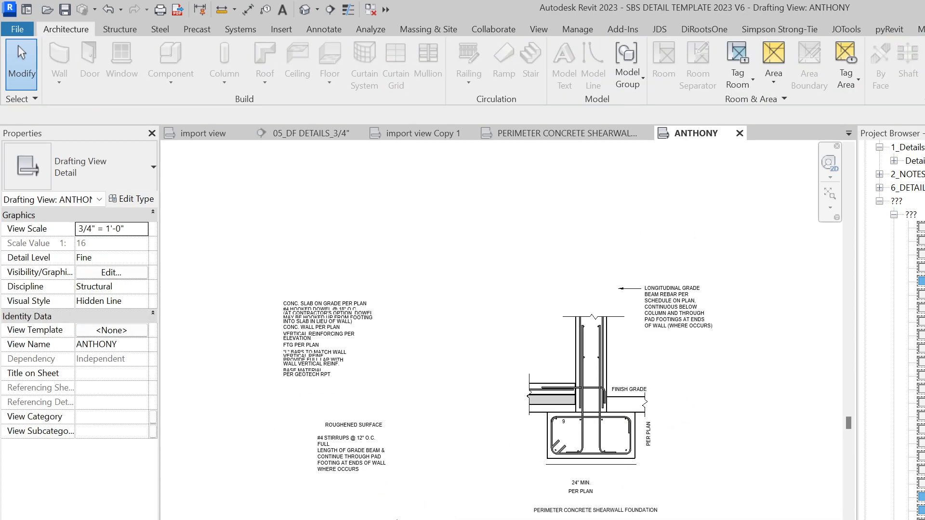
pyautogui.scroll(3, 203, 237)
pyautogui.click(274, 311)
pyautogui.moveTo(245, 311); pyautogui.dragTo(316, 246)
pyautogui.scroll(-1, 419, 337)
pyautogui.moveTo(245, 248); pyautogui.dragTo(421, 392)
pyautogui.click(512, 500)
pyautogui.scroll(1, 483, 420)
pyautogui.click(477, 397)
# Give the slab note a right-side leader with a horizontal landing pointing at the slab
pyautogui.click(652, 52)
pyautogui.scroll(2, 643, 436)
pyautogui.moveTo(654, 384); pyautogui.dragTo(578, 447)
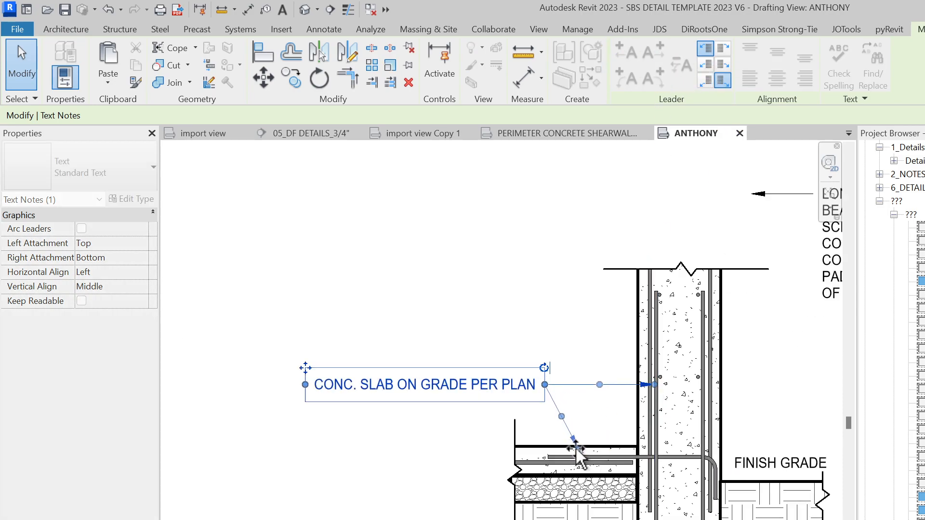
pyautogui.moveTo(560, 415); pyautogui.dragTo(561, 384)
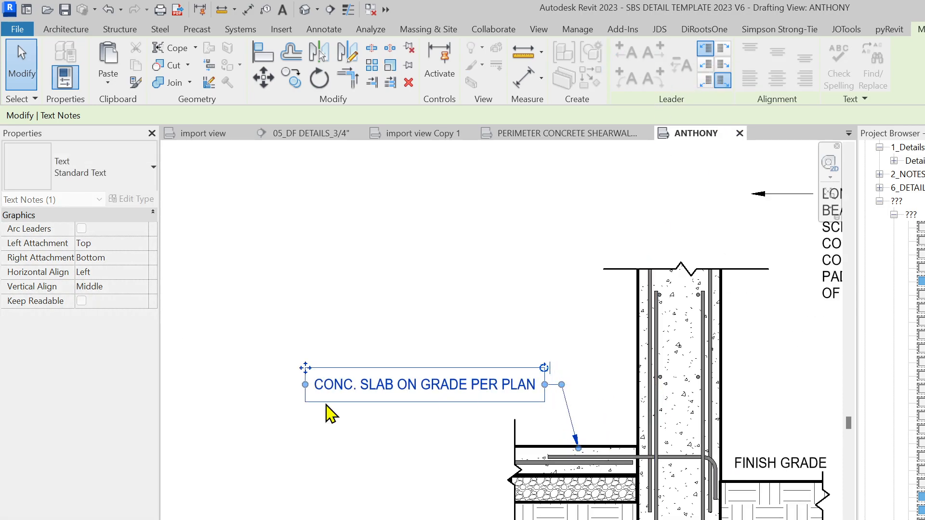
pyautogui.moveTo(310, 368); pyautogui.dragTo(298, 385)
pyautogui.press('Escape')
pyautogui.scroll(-2, 328, 382)
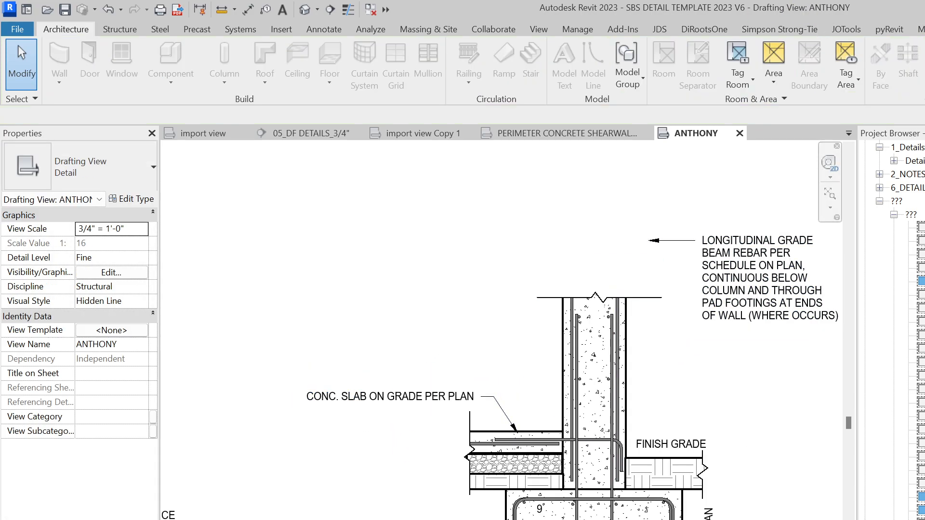
pyautogui.hotkey('alt', 'Tab')
# Move the top note line and the #4 HOOKED DOWEL line off to the right
pyautogui.scroll(4, 588, 466)
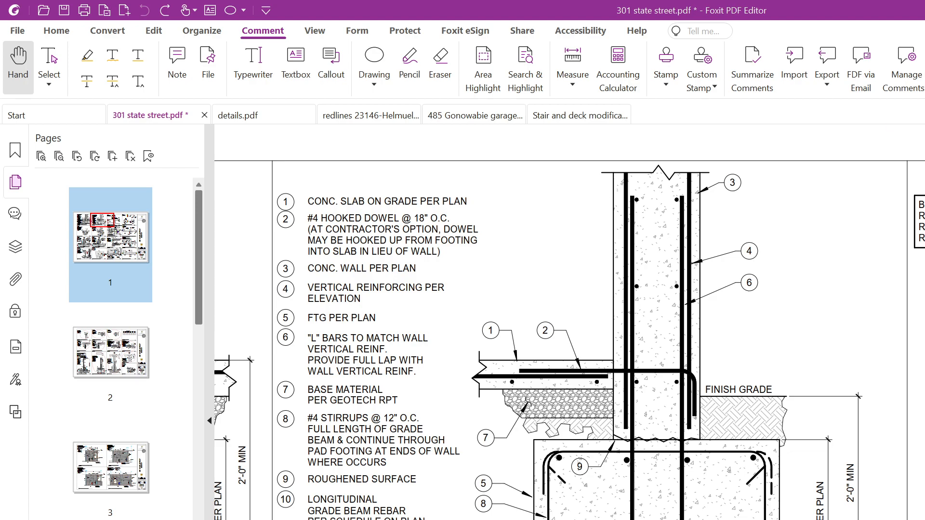
pyautogui.moveTo(819, 11); pyautogui.dragTo(919, 37)
pyautogui.click(501, 233)
pyautogui.moveTo(456, 265)
pyautogui.mouseDown(button='middle')
pyautogui.moveTo(481, 244)
pyautogui.moveTo(696, 195)
pyautogui.mouseUp(button='middle')
pyautogui.scroll(-2, 697, 195)
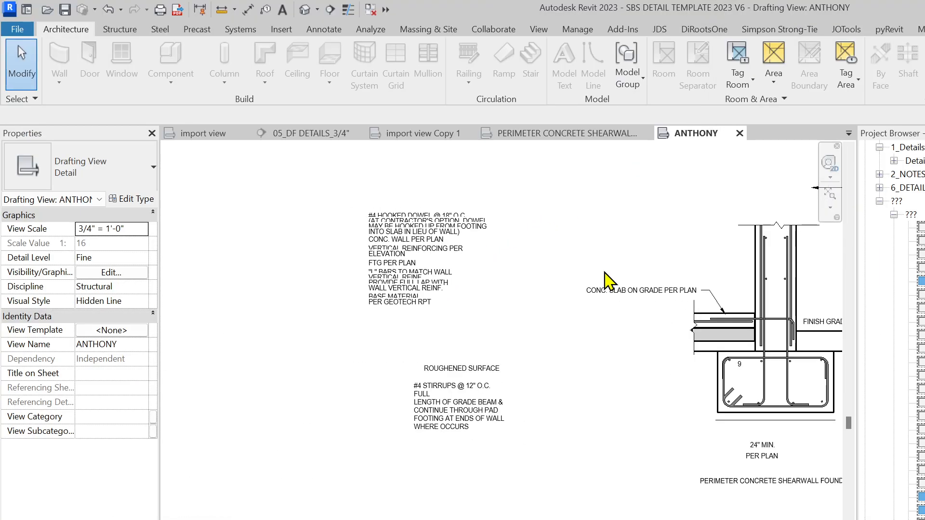
pyautogui.scroll(2, 424, 241)
pyautogui.click(371, 205)
pyautogui.moveTo(367, 202); pyautogui.dragTo(595, 211)
pyautogui.scroll(1, 611, 282)
pyautogui.click(482, 198)
pyautogui.moveTo(596, 318); pyautogui.dragTo(566, 429, button='middle')
pyautogui.keyDown('ctrl'); pyautogui.moveTo(301, 291); pyautogui.dragTo(572, 290); pyautogui.keyUp('ctrl')
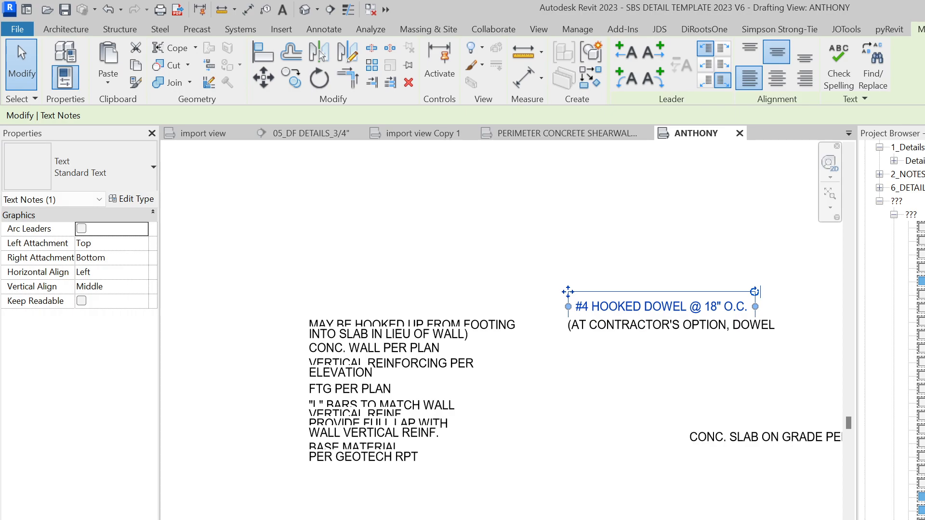
# Check the full-screen PDF, then move the INTO SLAB and MAY BE HOOKED UP lines up beside the dowel lines
pyautogui.hotkey('alt', 'Tab')
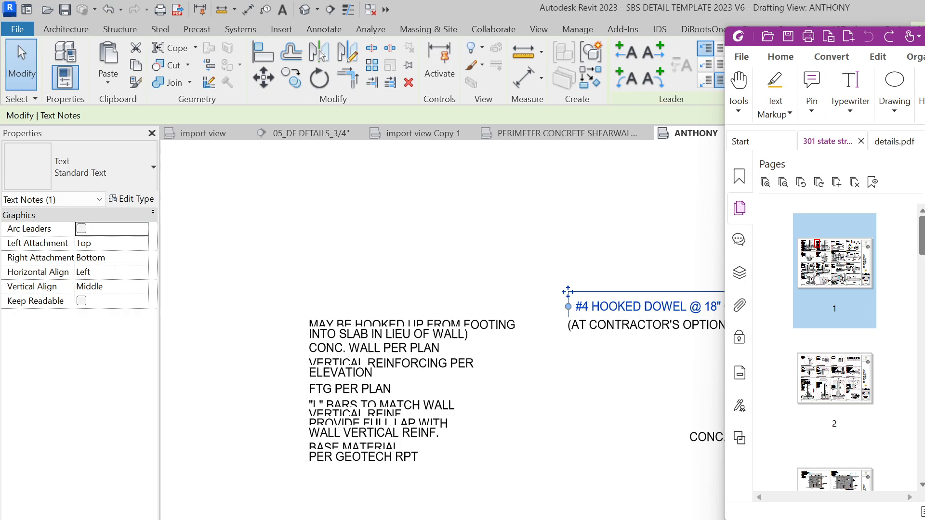
pyautogui.press('super+Up')
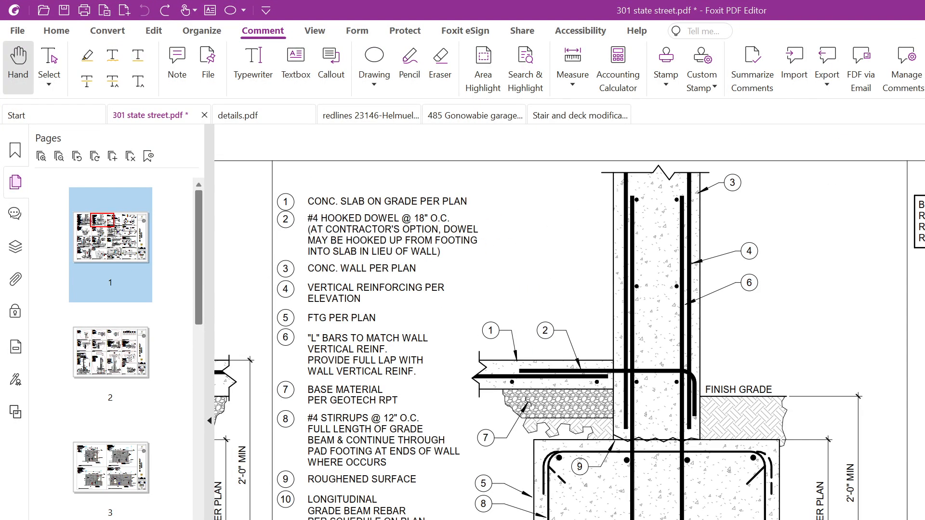
pyautogui.hotkey('alt', 'Tab')
pyautogui.moveTo(318, 334); pyautogui.dragTo(525, 263)
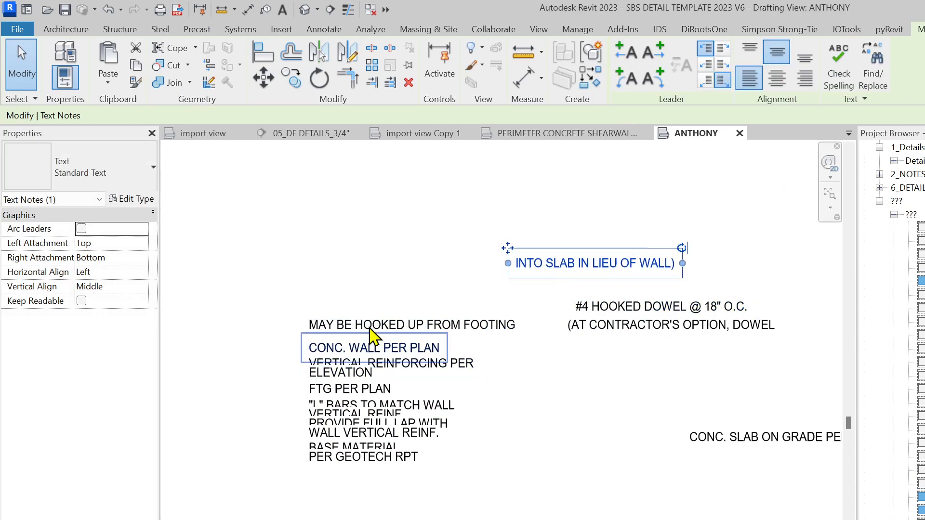
pyautogui.click(424, 325)
pyautogui.keyDown('ctrl'); pyautogui.moveTo(302, 310); pyautogui.dragTo(254, 227); pyautogui.keyUp('ctrl')
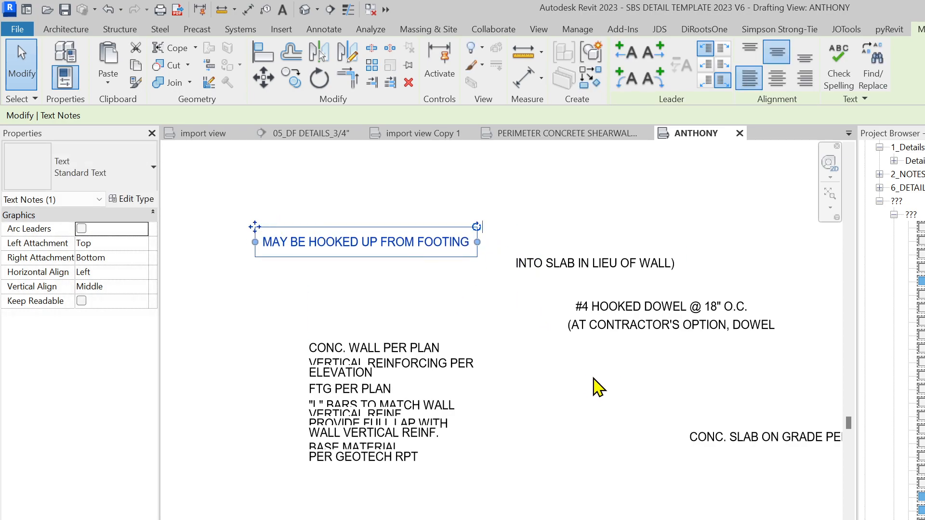
pyautogui.hotkey('alt', 'Tab')
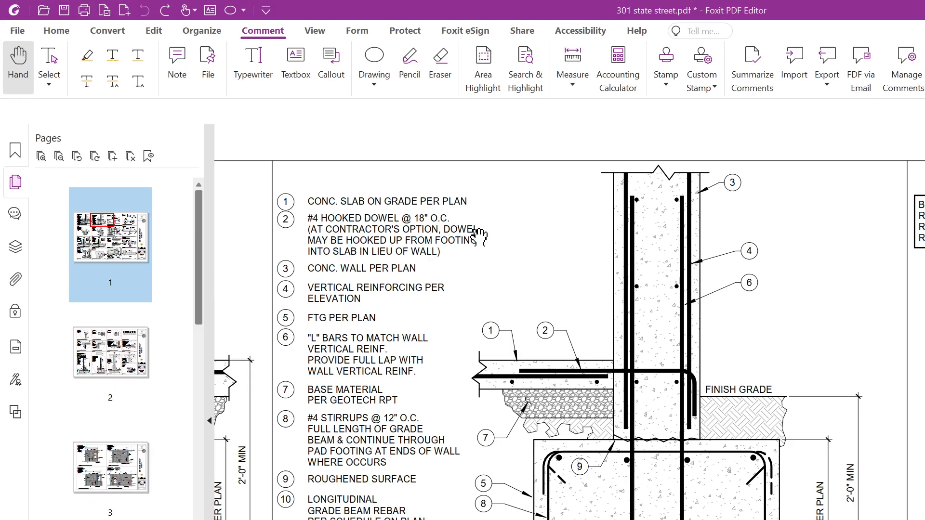
# Copy the full text of note 2 from the PDF using Select Text
pyautogui.click(150, 30)
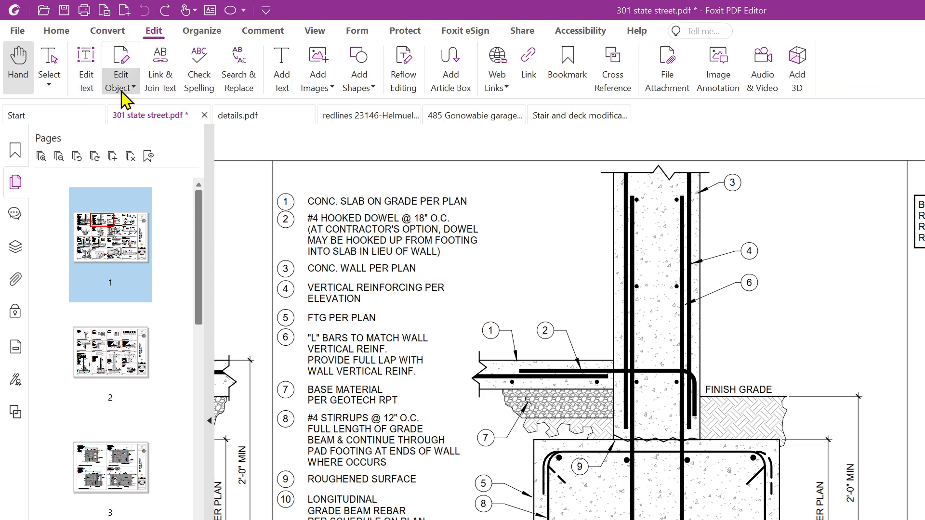
pyautogui.click(49, 81)
pyautogui.click(78, 121)
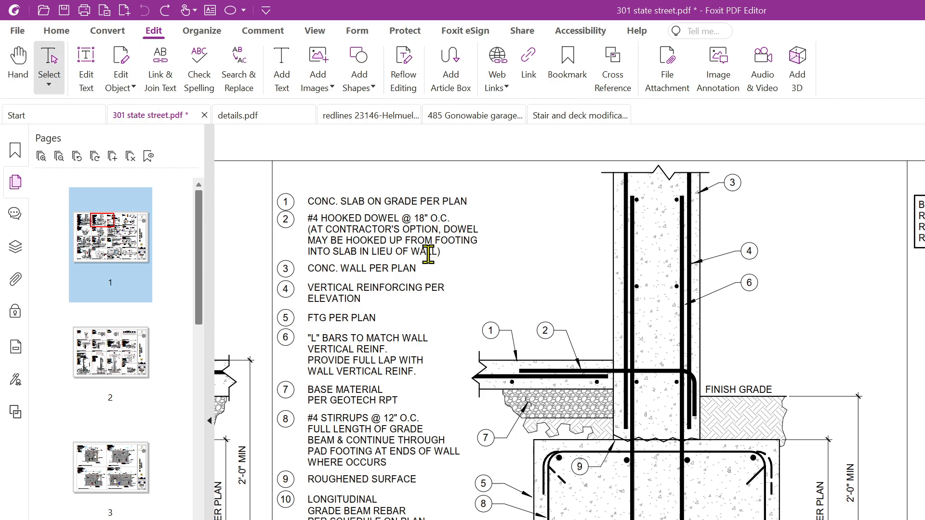
pyautogui.moveTo(439, 258); pyautogui.dragTo(316, 218)
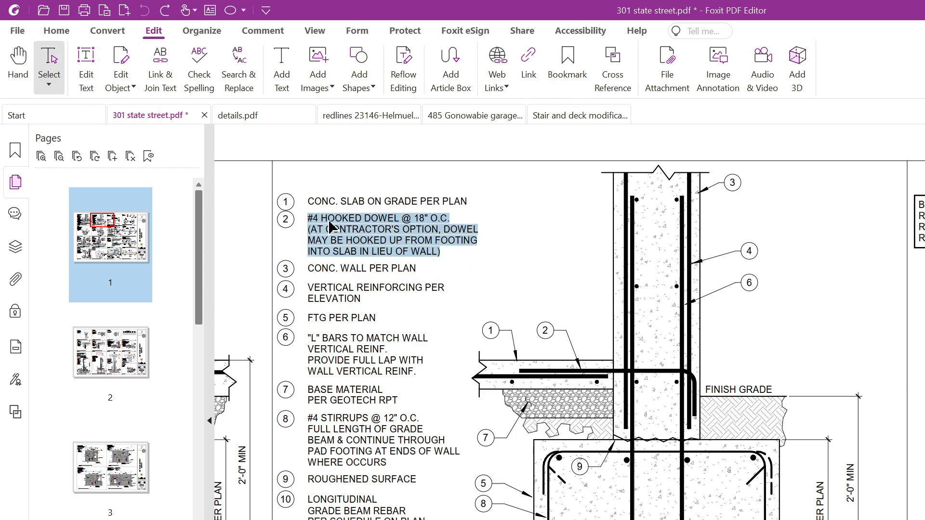
pyautogui.rightClick(327, 225)
pyautogui.click(380, 234)
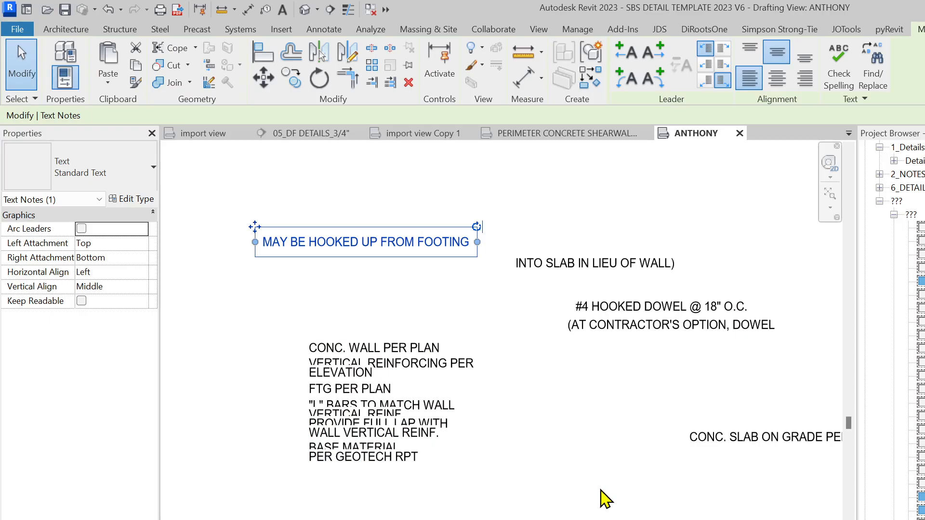
# Back in Revit, start a text note with TX and pan to the wall and slab
pyautogui.click(567, 450)
pyautogui.press('t')
pyautogui.press('x')
pyautogui.scroll(-2, 557, 450)
pyautogui.moveTo(749, 460); pyautogui.dragTo(450, 486, button='middle')
pyautogui.scroll(3, 518, 498)
# Place a new text note with a leader from the dowel bar, pasting in the hooked-dowel note text
pyautogui.scroll(-1, 578, 494)
pyautogui.scroll(1, 544, 496)
pyautogui.scroll(1, 544, 496)
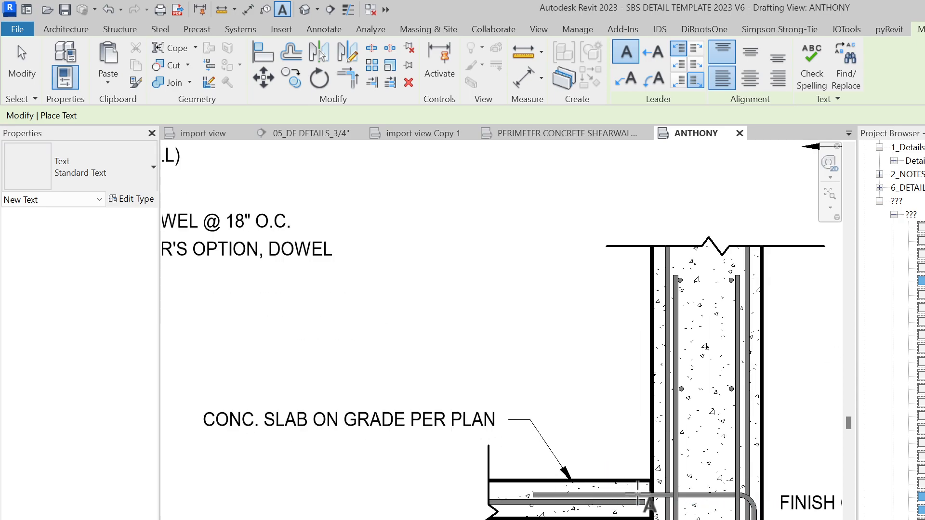
pyautogui.click(608, 308)
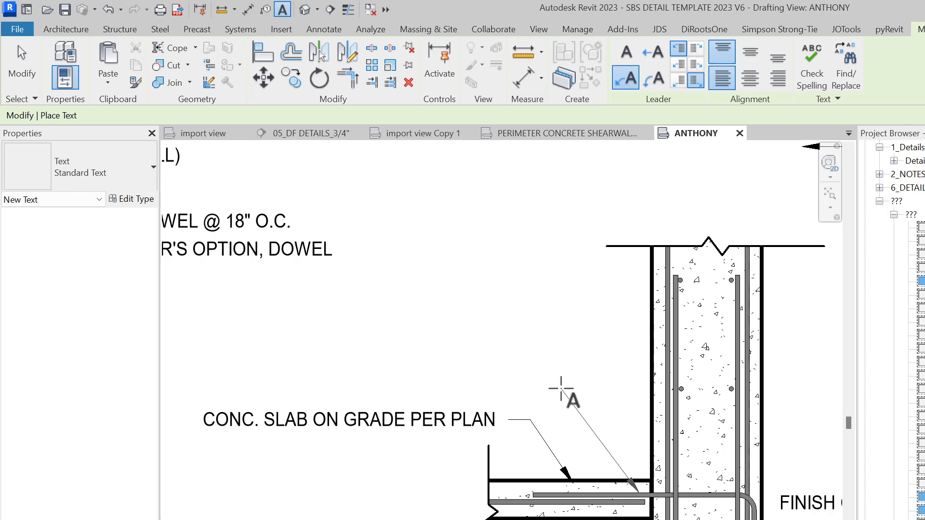
pyautogui.click(506, 371)
pyautogui.hotkey('ctrl', 'v')
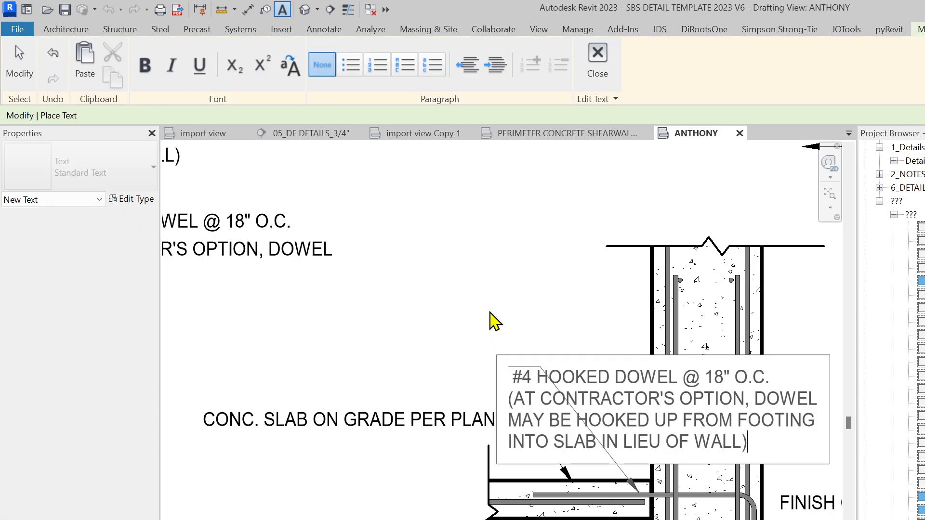
pyautogui.click(489, 320)
pyautogui.scroll(-2, 489, 320)
pyautogui.press('Escape')
# Nudge the hooked-dowel note down and resize its width so it wraps to four lines
pyautogui.click(449, 367)
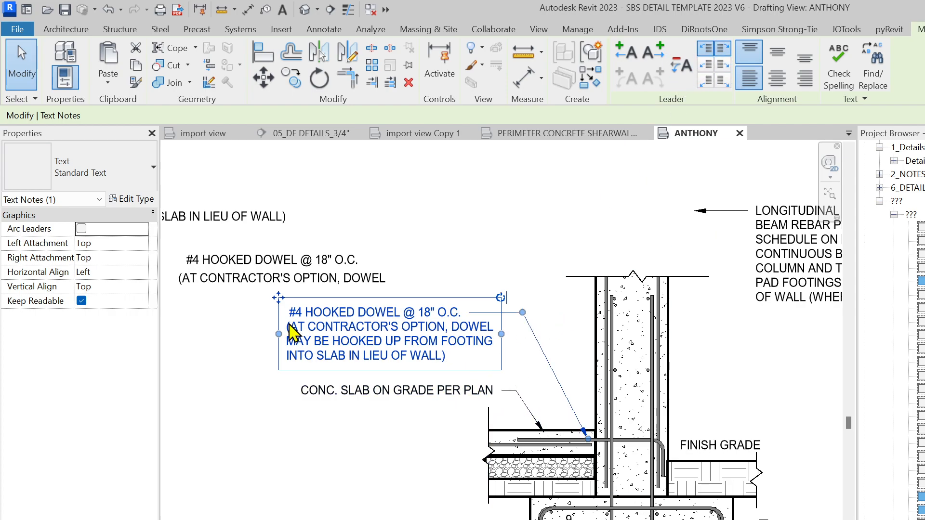
pyautogui.scroll(1, 284, 326)
pyautogui.moveTo(280, 297); pyautogui.dragTo(282, 305)
pyautogui.scroll(-3, 347, 399)
pyautogui.moveTo(348, 400); pyautogui.dragTo(505, 401, button='middle')
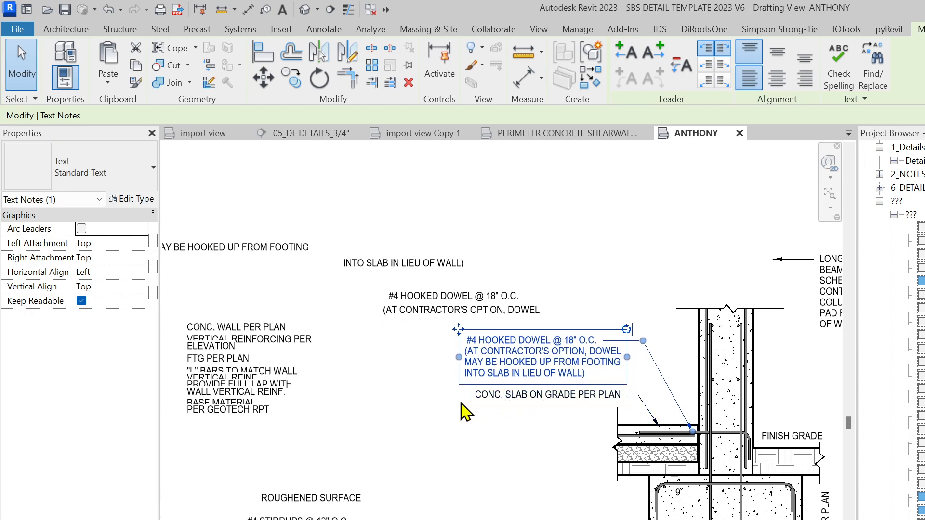
pyautogui.scroll(1, 466, 403)
pyautogui.press('Escape')
pyautogui.scroll(2, 677, 394)
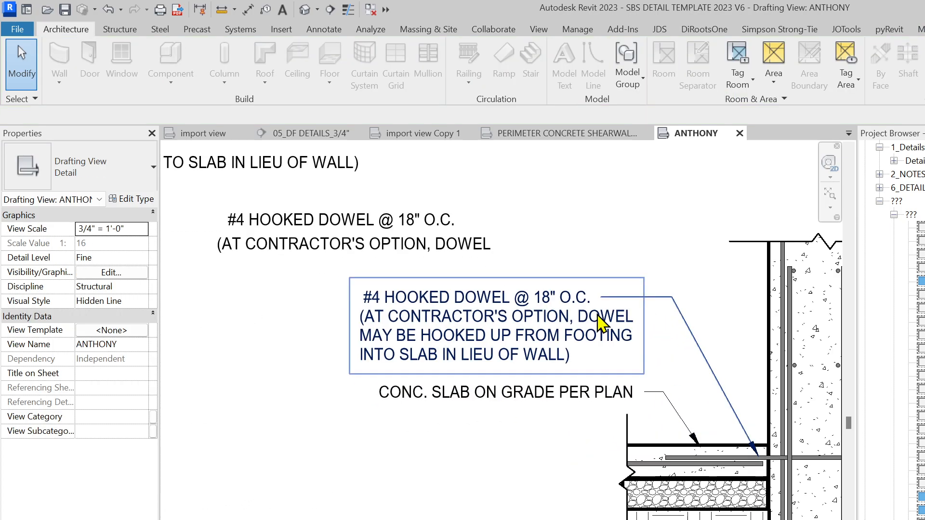
pyautogui.click(604, 323)
pyautogui.moveTo(644, 326); pyautogui.dragTo(646, 344)
pyautogui.click(659, 265)
# Shift the CONC. SLAB ON GRADE PER PLAN note left and delete the leftover two-line dowel fragment
pyautogui.click(398, 409)
pyautogui.moveTo(369, 373); pyautogui.dragTo(358, 373)
pyautogui.click(421, 474)
pyautogui.scroll(-4, 431, 356)
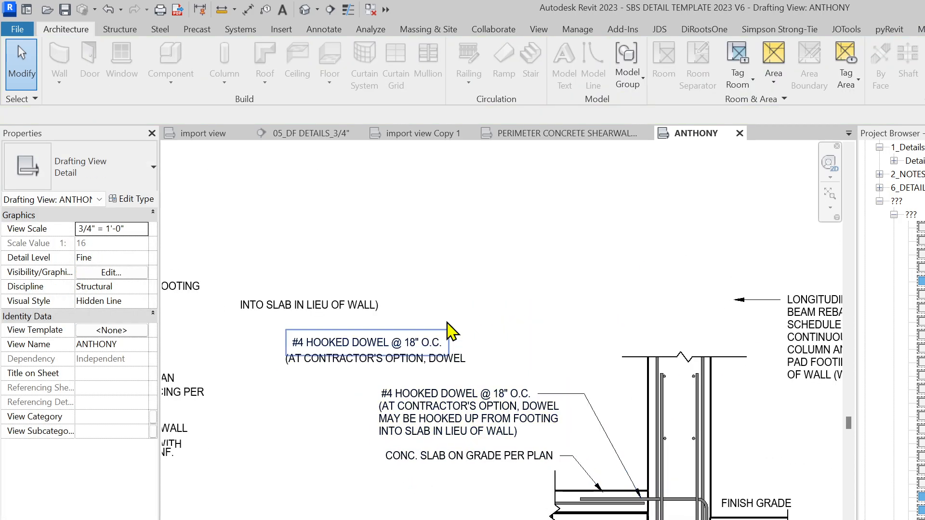
pyautogui.click(436, 359)
pyautogui.press('Delete')
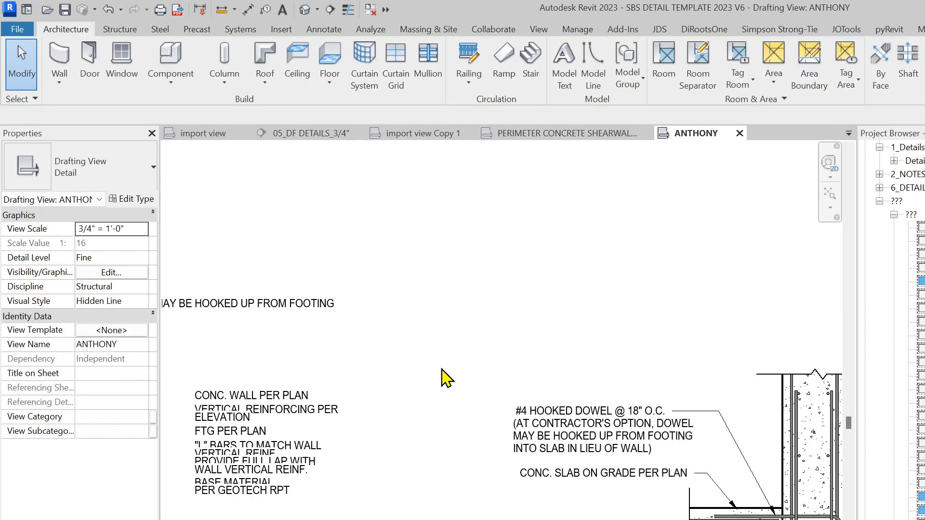
pyautogui.click(324, 316)
pyautogui.scroll(-3, 519, 364)
pyautogui.moveTo(519, 364); pyautogui.dragTo(575, 356, button='middle')
pyautogui.click(632, 164)
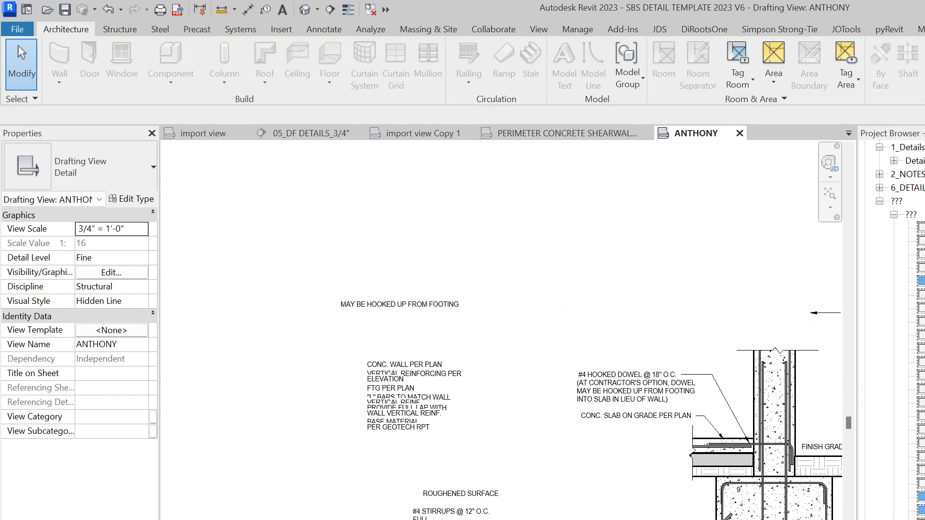
# Move CONC. WALL PER PLAN right of the wall and add a straight leader to the wall face
pyautogui.hotkey('alt', 'Tab')
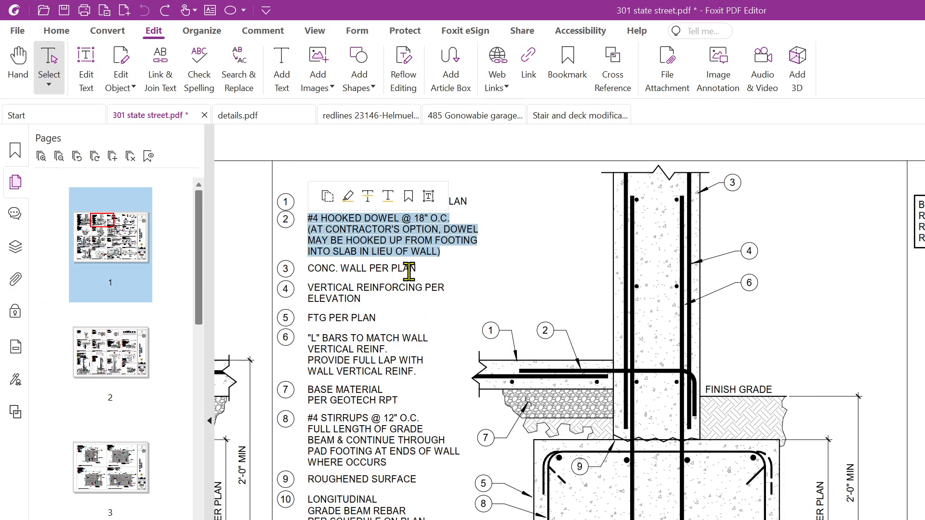
pyautogui.hotkey('alt', 'Tab')
pyautogui.scroll(2, 446, 405)
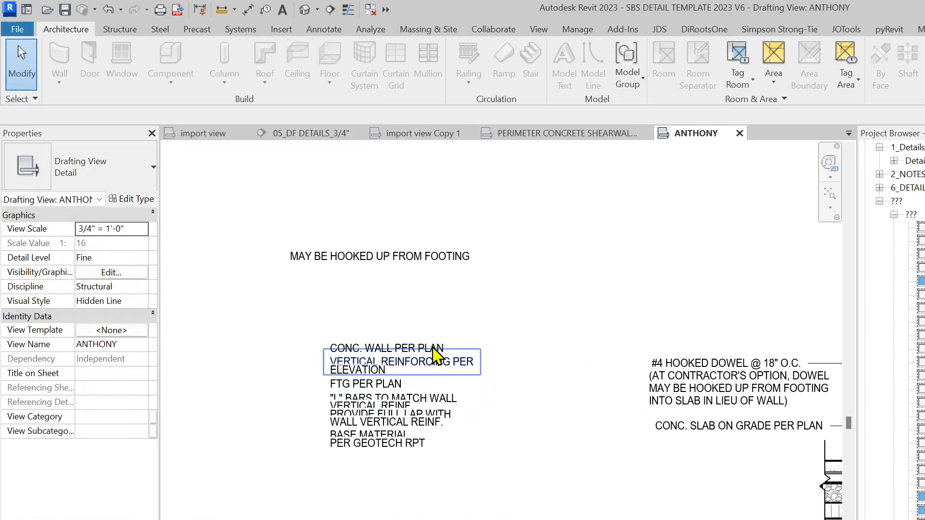
pyautogui.click(434, 356)
pyautogui.click(404, 350)
pyautogui.scroll(-1, 267, 431)
pyautogui.moveTo(593, 383); pyautogui.dragTo(731, 450)
pyautogui.scroll(2, 730, 450)
pyautogui.moveTo(452, 390); pyautogui.dragTo(592, 390)
pyautogui.click(626, 52)
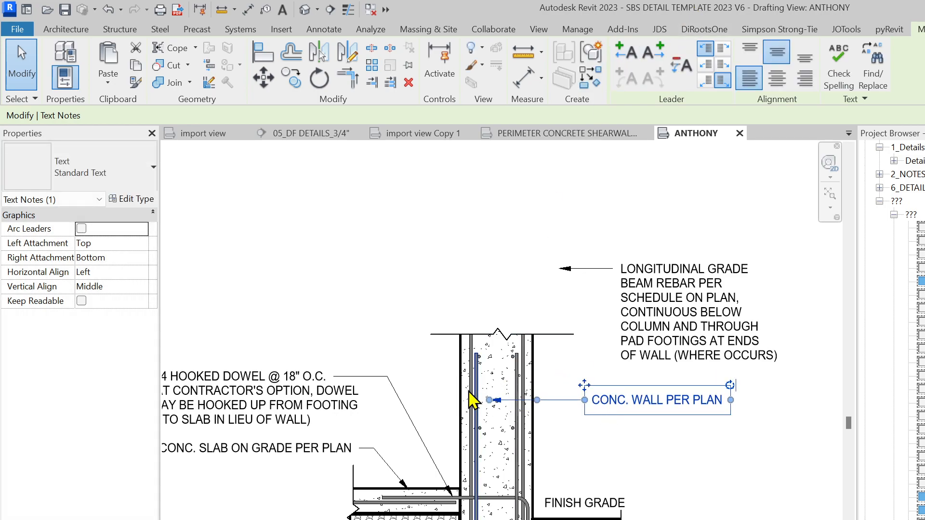
pyautogui.moveTo(489, 401); pyautogui.dragTo(535, 400)
pyautogui.press('Escape')
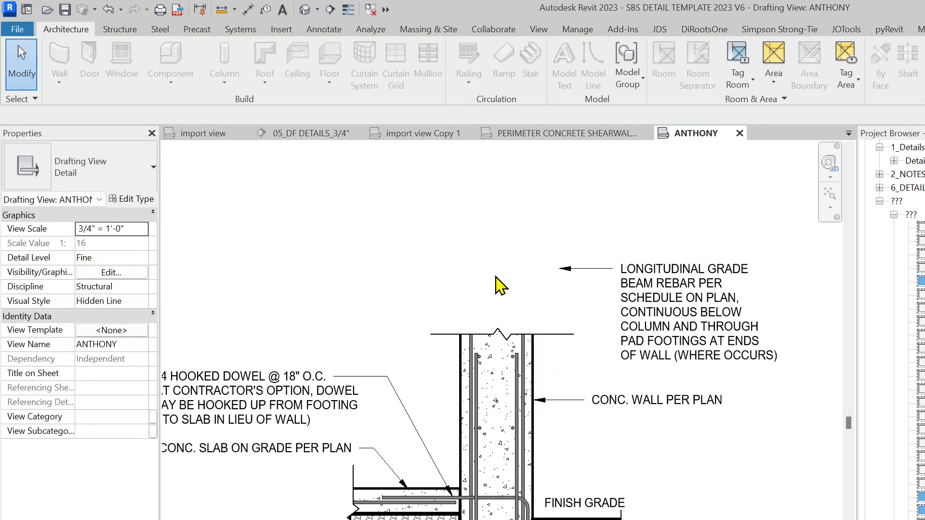
pyautogui.scroll(-3, 498, 289)
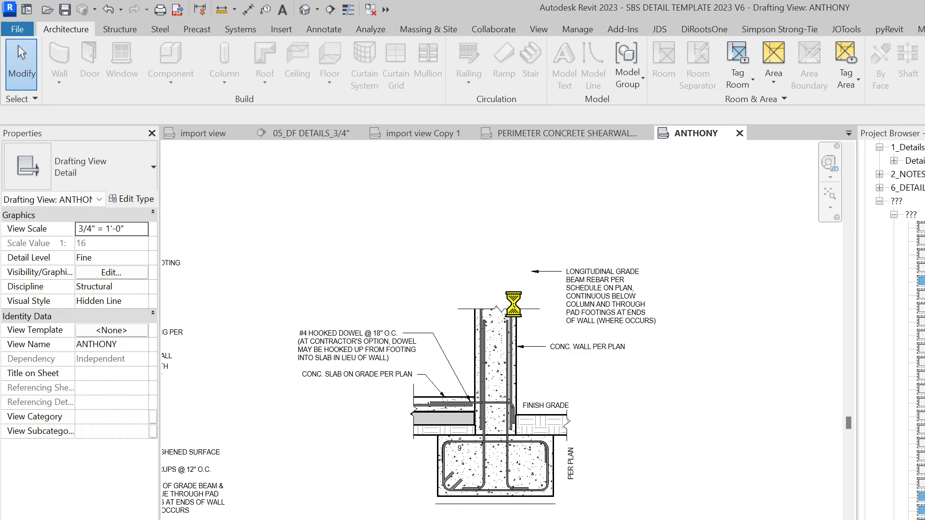
# Delete the line below the footing and dimension the footing width (34") across its bottom
pyautogui.scroll(3, 501, 482)
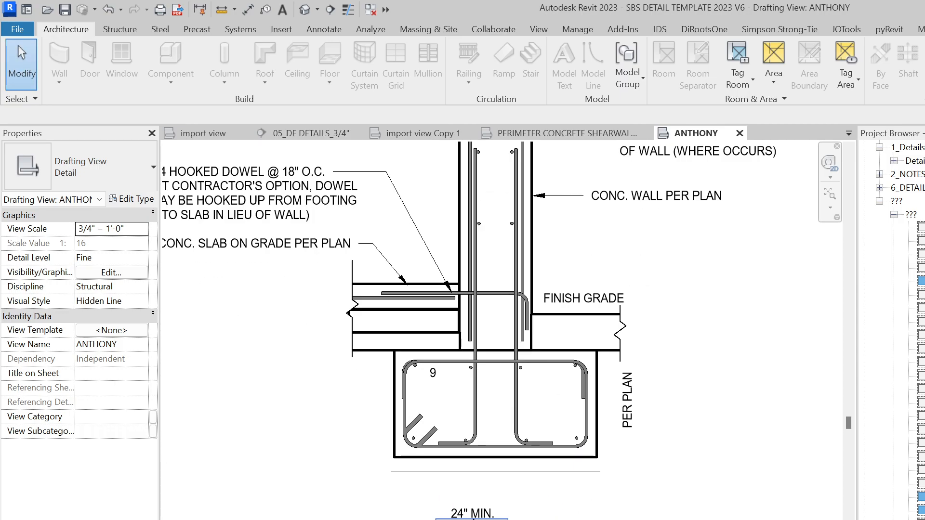
pyautogui.click(505, 472)
pyautogui.press('Delete')
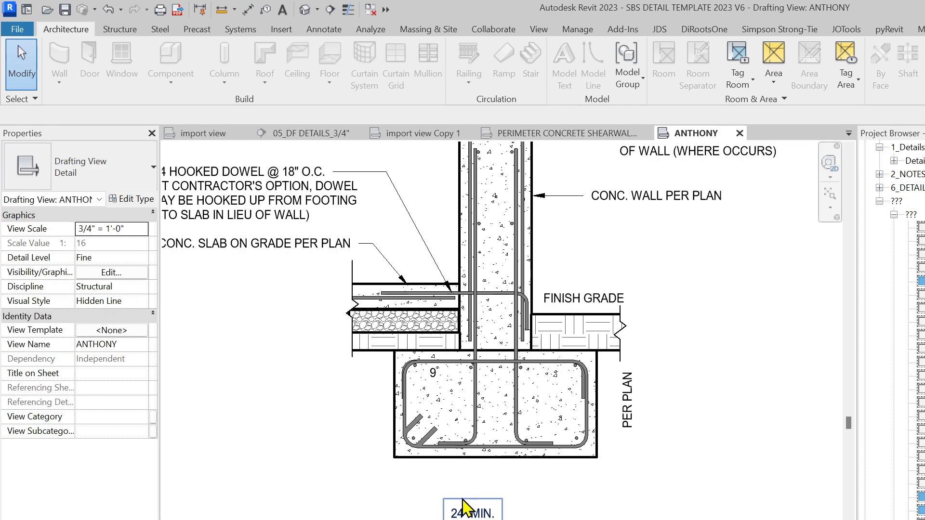
pyautogui.press('d')
pyautogui.press('i')
pyautogui.scroll(2, 376, 462)
pyautogui.click(408, 440)
pyautogui.click(717, 450)
pyautogui.click(664, 496)
pyautogui.scroll(1, 585, 506)
pyautogui.press('Escape')
pyautogui.press('Escape')
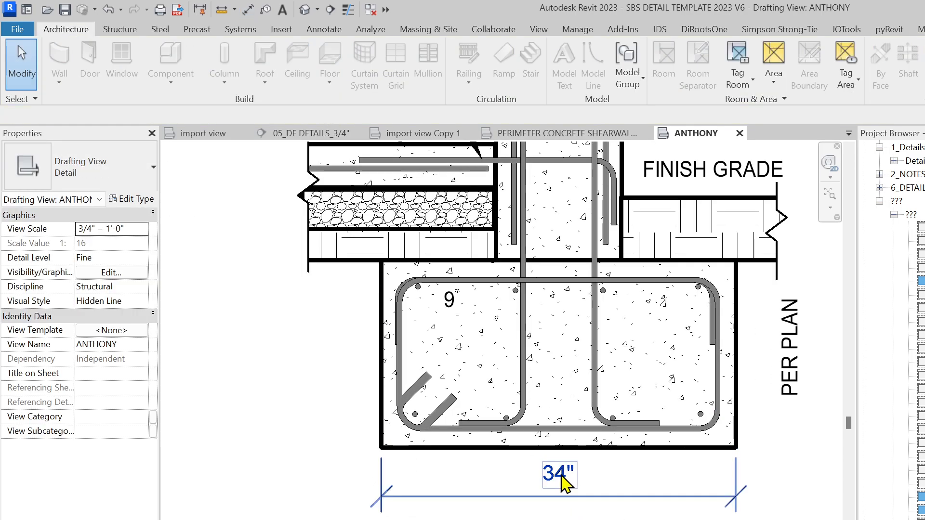
# Replace the 34" footing-width dimension value with the text PER PLAN
pyautogui.click(569, 472)
pyautogui.click(570, 479)
pyautogui.click(569, 314)
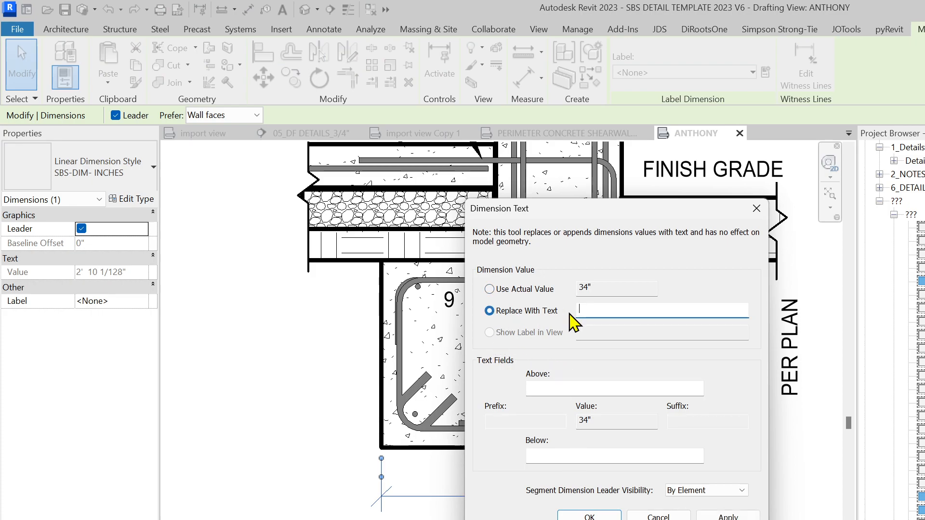
pyautogui.press('Return')
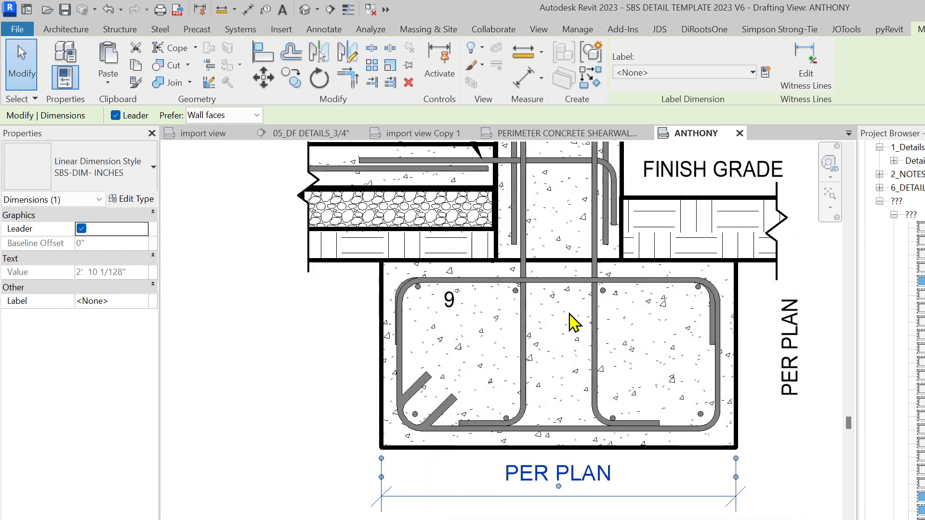
pyautogui.press('Escape')
pyautogui.scroll(-6, 434, 487)
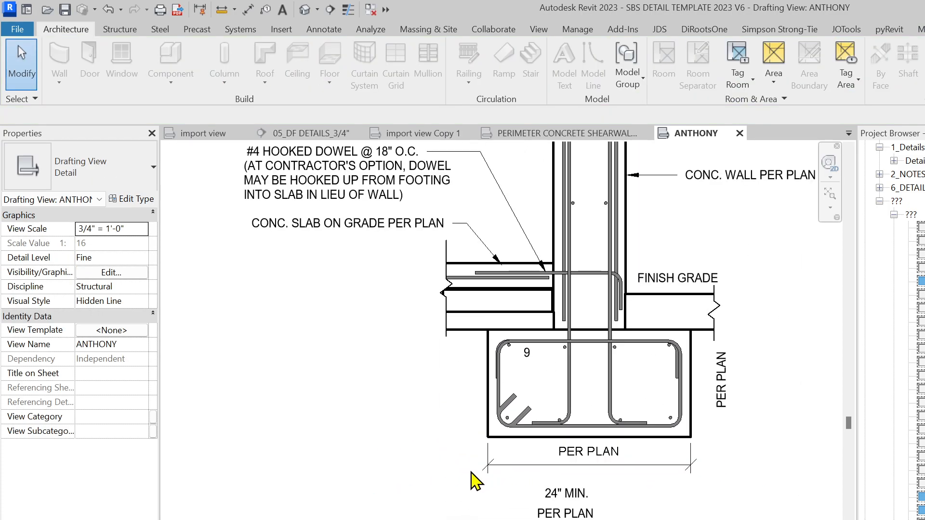
pyautogui.scroll(2, 754, 475)
pyautogui.moveTo(754, 475); pyautogui.dragTo(613, 512, button='middle')
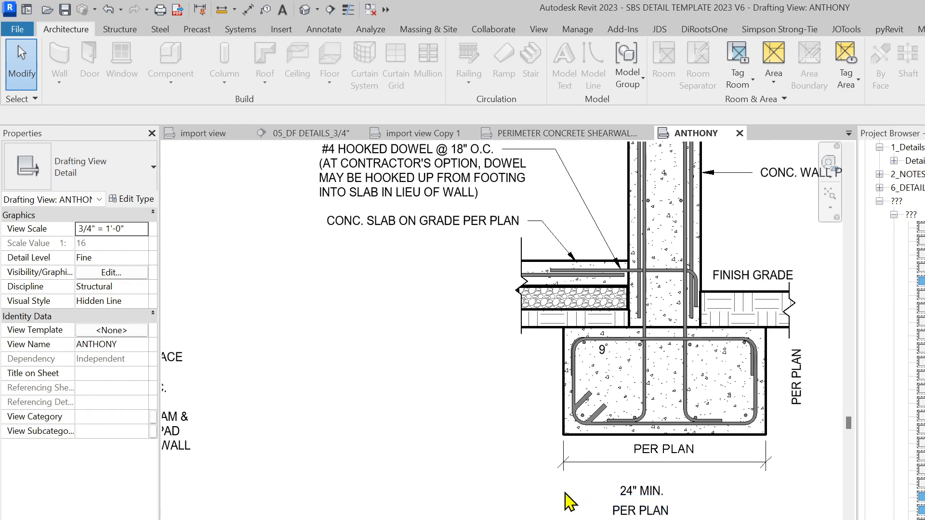
pyautogui.scroll(-1, 565, 497)
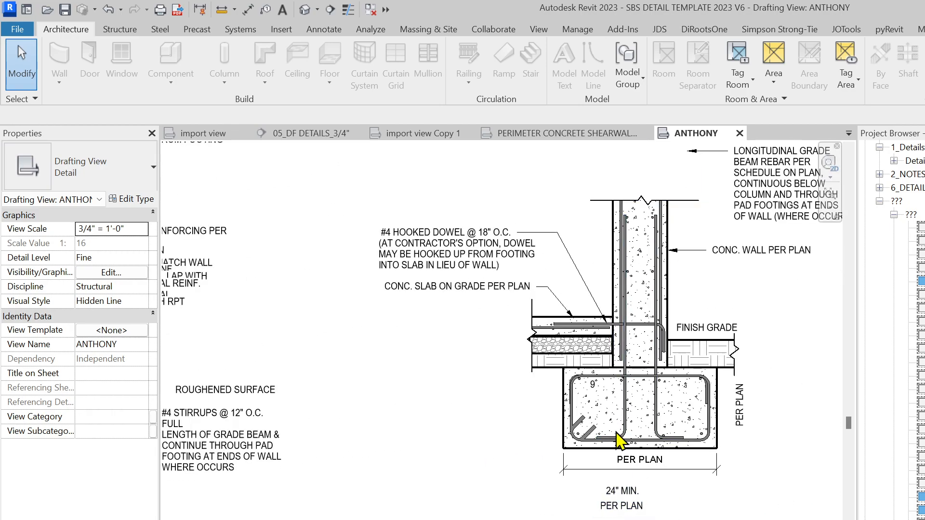
pyautogui.scroll(1, 617, 482)
pyautogui.scroll(-2, 457, 506)
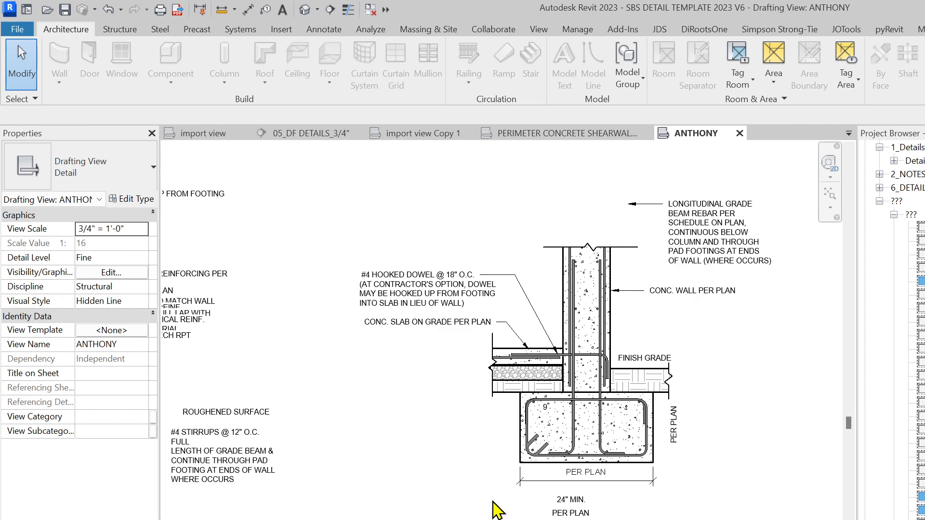
pyautogui.scroll(1, 537, 500)
# Place an SBSDIM : DIM component from the footing's bottom-left corner up to the bottom bar level
pyautogui.press('d')
pyautogui.press('i')
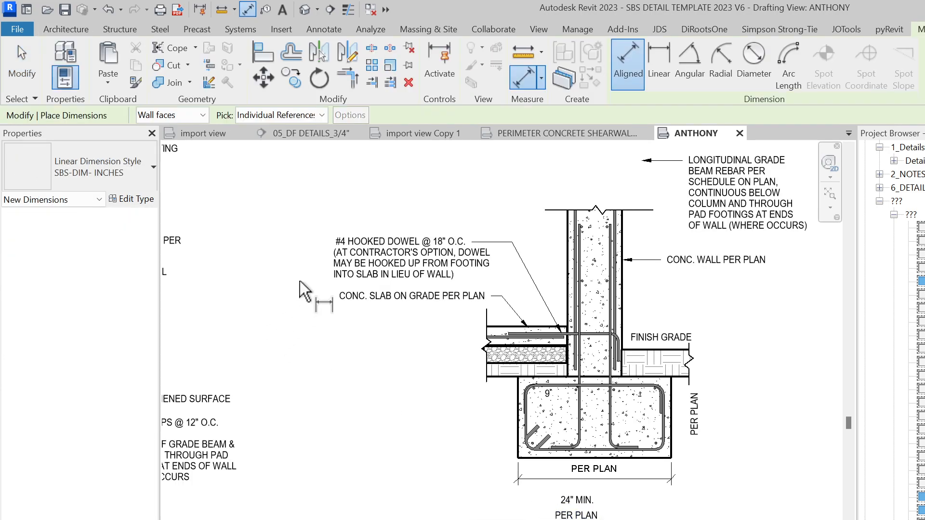
pyautogui.scroll(2, 556, 496)
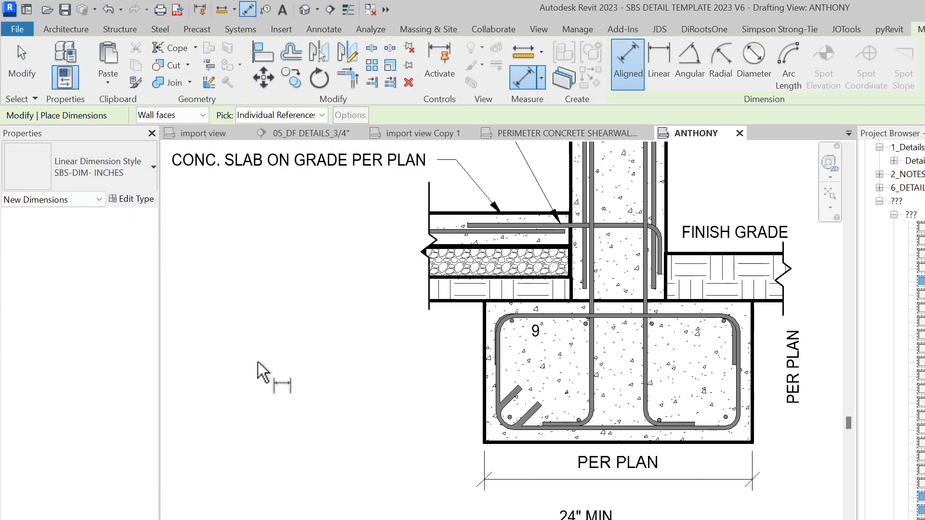
pyautogui.press('Escape')
pyautogui.press('Escape')
pyautogui.click(111, 172)
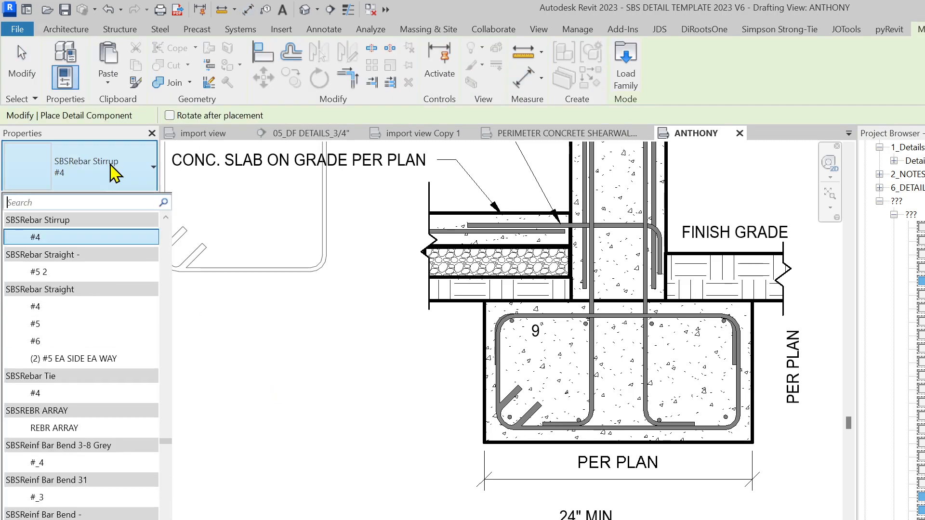
pyautogui.write('S')
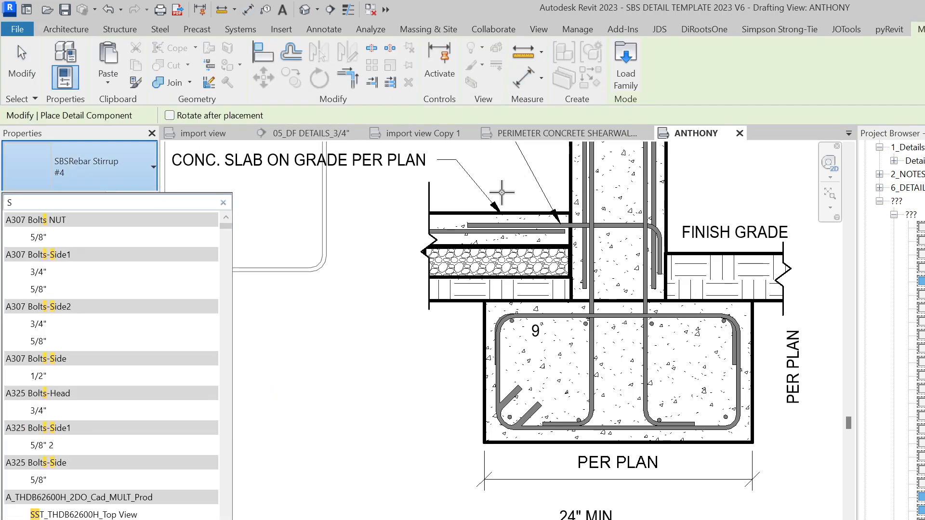
pyautogui.write('BS')
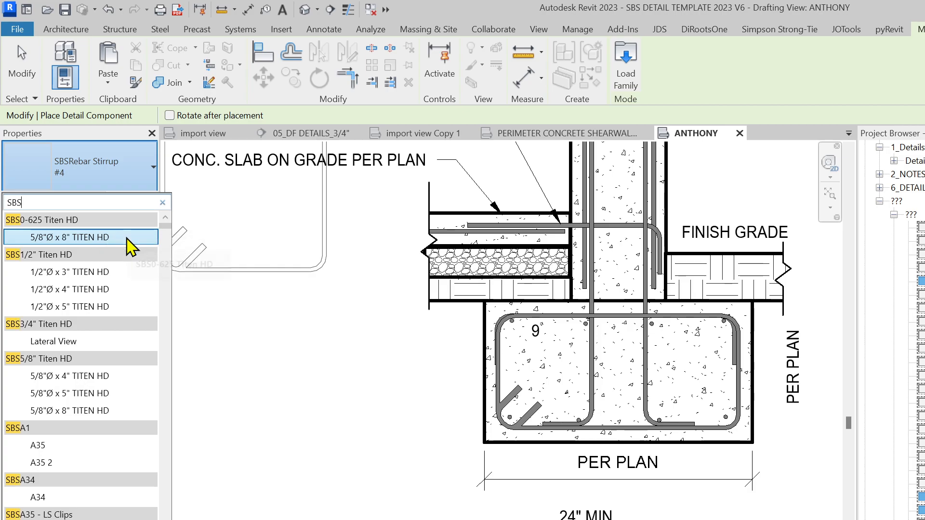
pyautogui.write(' DIM')
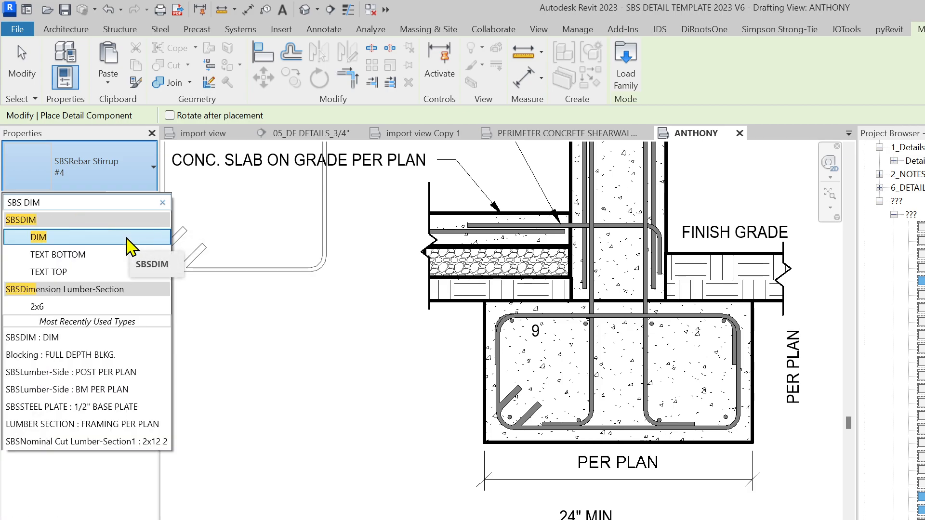
pyautogui.click(39, 237)
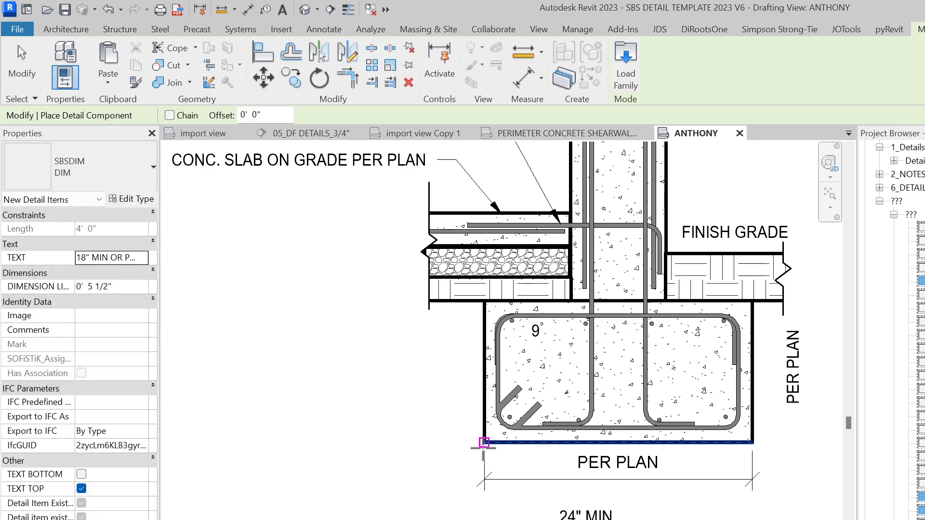
pyautogui.scroll(3, 484, 442)
pyautogui.click(515, 442)
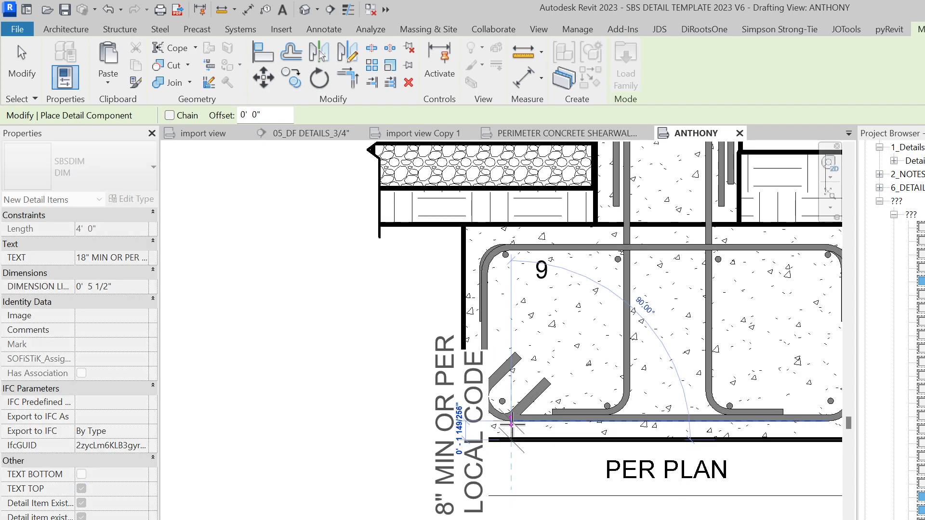
pyautogui.scroll(3, 510, 424)
pyautogui.click(512, 418)
pyautogui.scroll(-2, 510, 431)
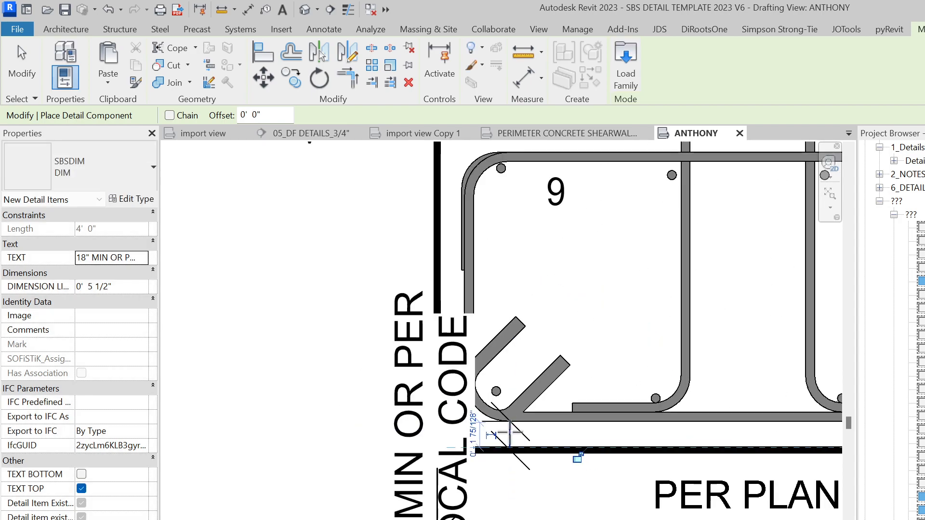
pyautogui.press('Escape')
# Move the cover dimension left of the footing and set its TEXT to 3" CLR TYP
pyautogui.click(512, 460)
pyautogui.scroll(2, 513, 460)
pyautogui.moveTo(513, 456); pyautogui.dragTo(378, 465)
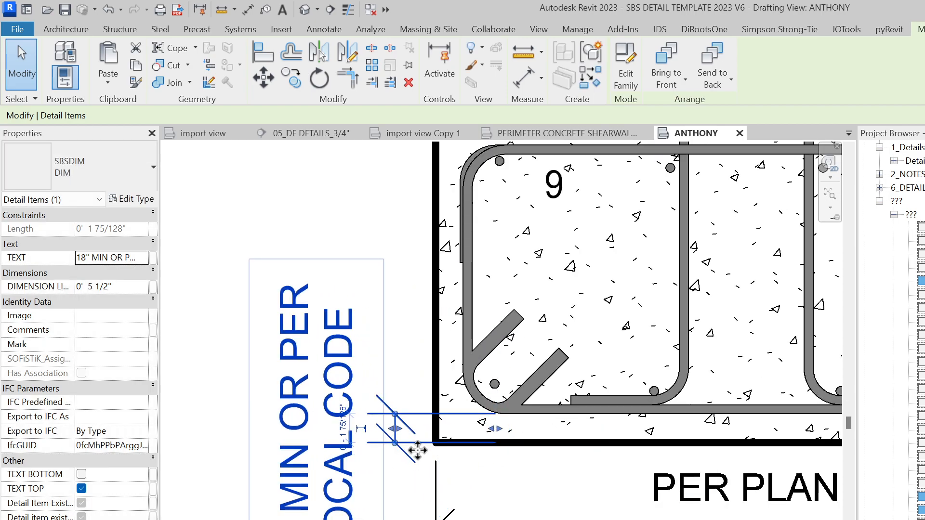
pyautogui.scroll(-1, 381, 464)
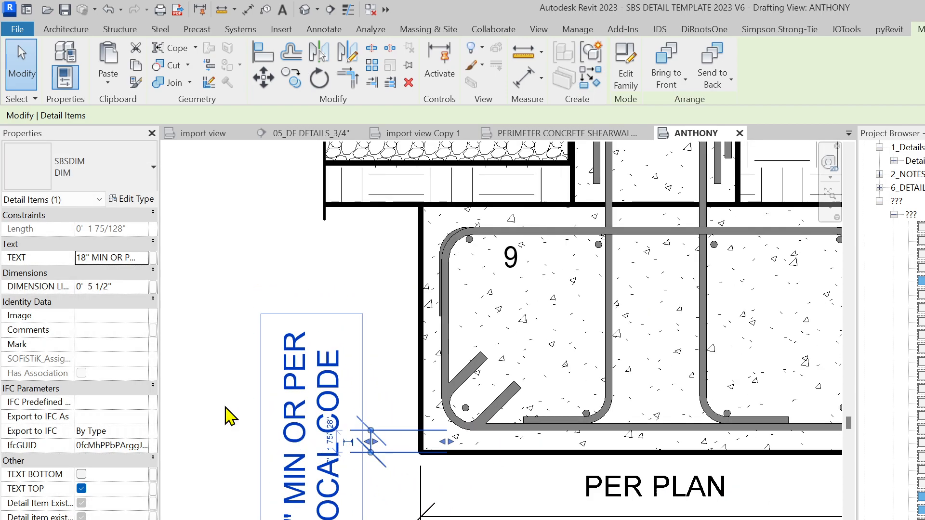
pyautogui.click(135, 258)
pyautogui.click(143, 259)
pyautogui.scroll(4, 126, 304)
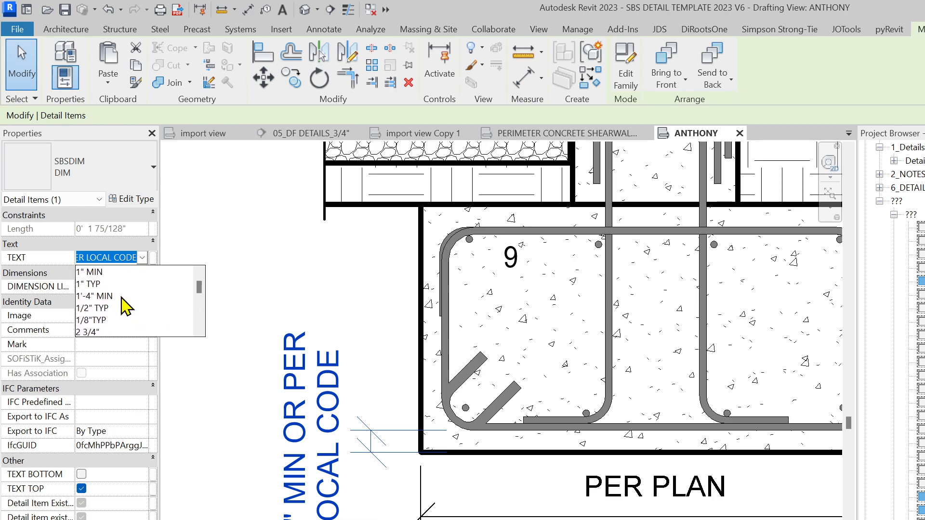
pyautogui.scroll(-1, 121, 313)
pyautogui.click(96, 320)
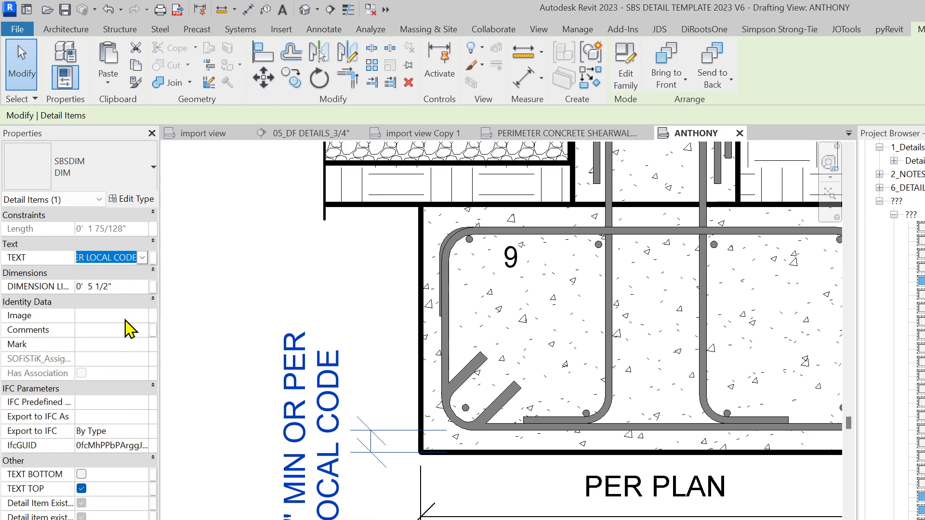
pyautogui.click(333, 308)
pyautogui.scroll(-1, 324, 474)
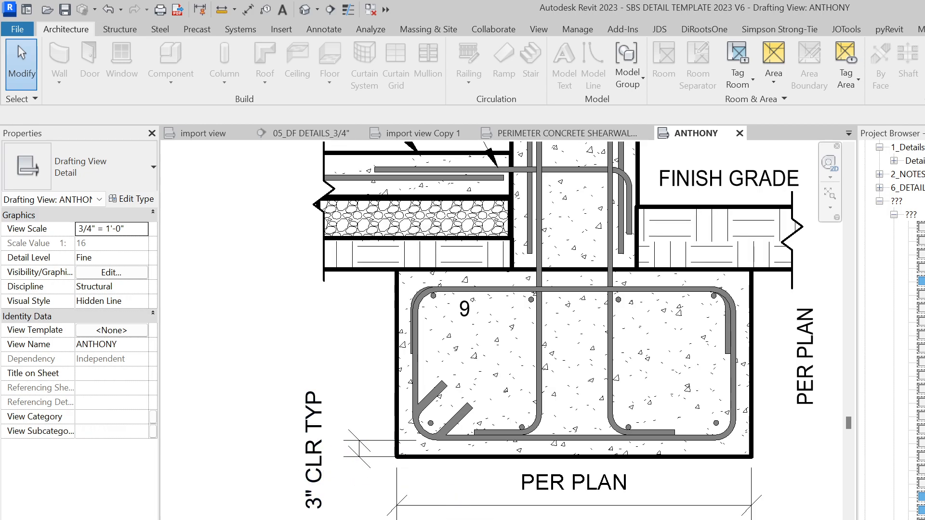
pyautogui.scroll(-3, 530, 458)
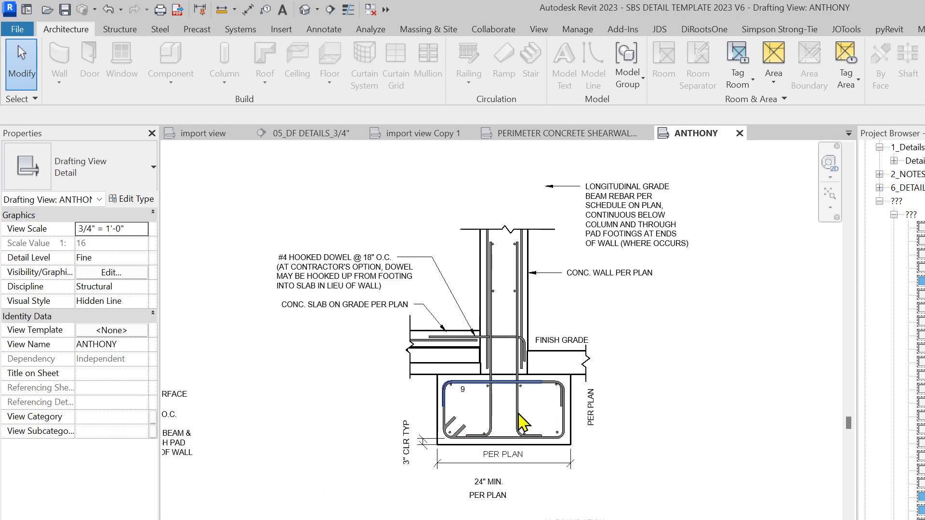
pyautogui.scroll(-2, 513, 412)
pyautogui.scroll(-1, 458, 314)
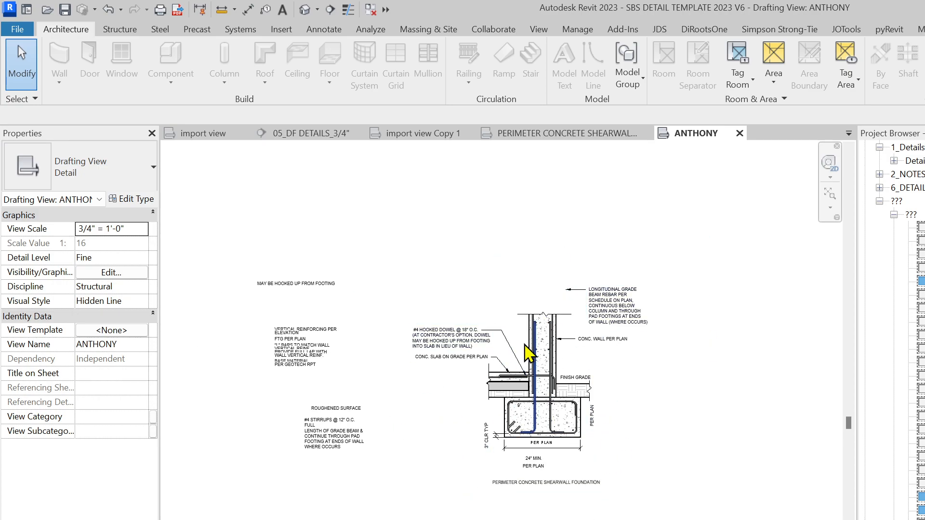
pyautogui.scroll(-2, 440, 306)
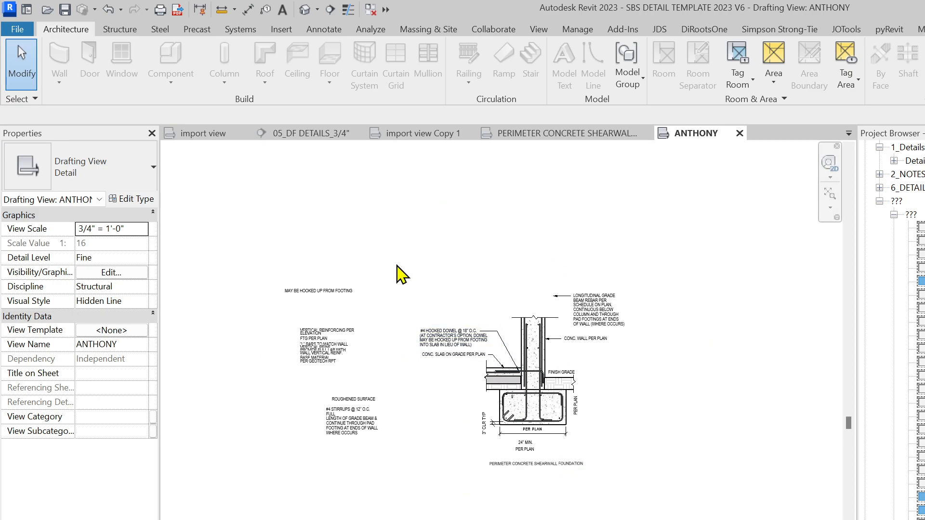